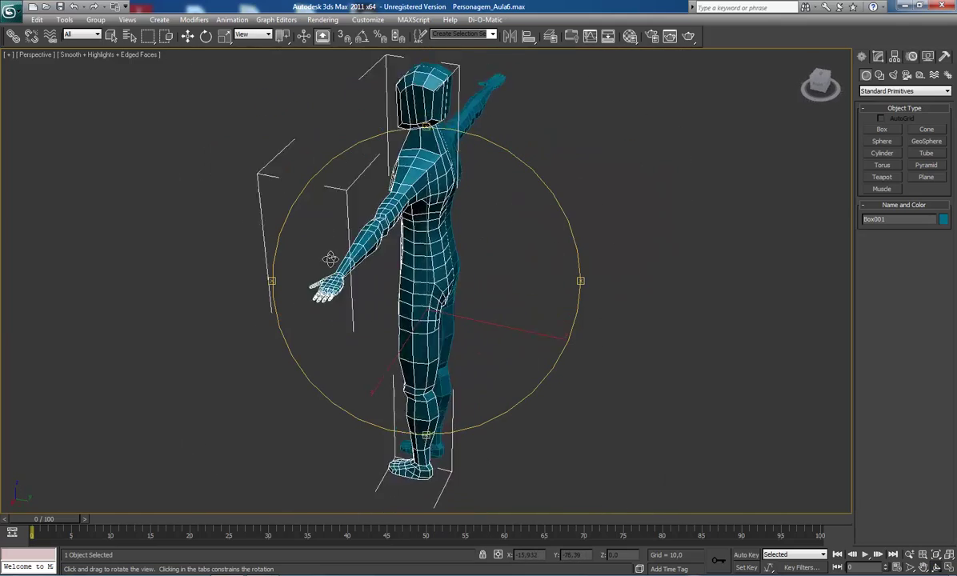
- Examine the character mesh from the head and arms down to the hips and crotch
scroll(457, 245, up, 4)
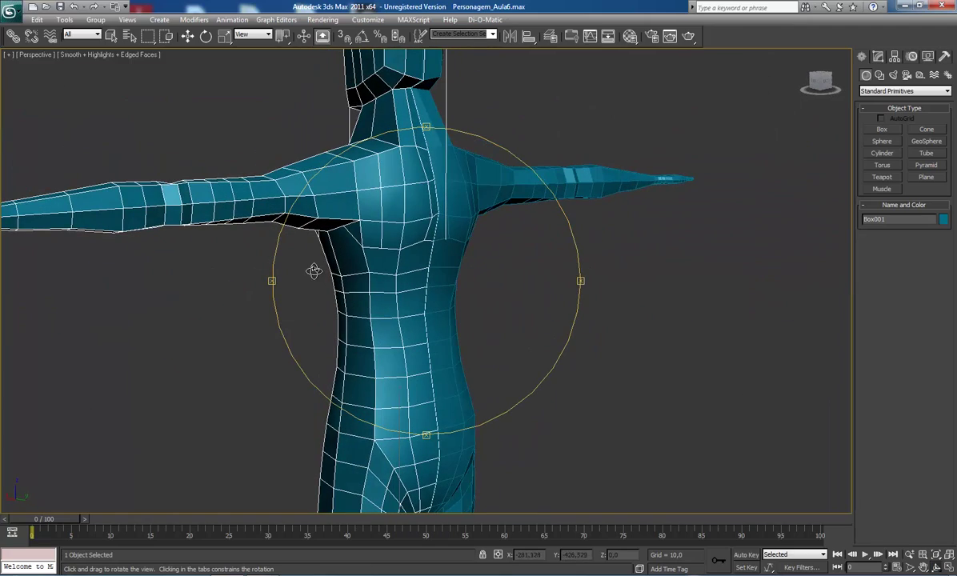
drag(460, 311, 436, 367)
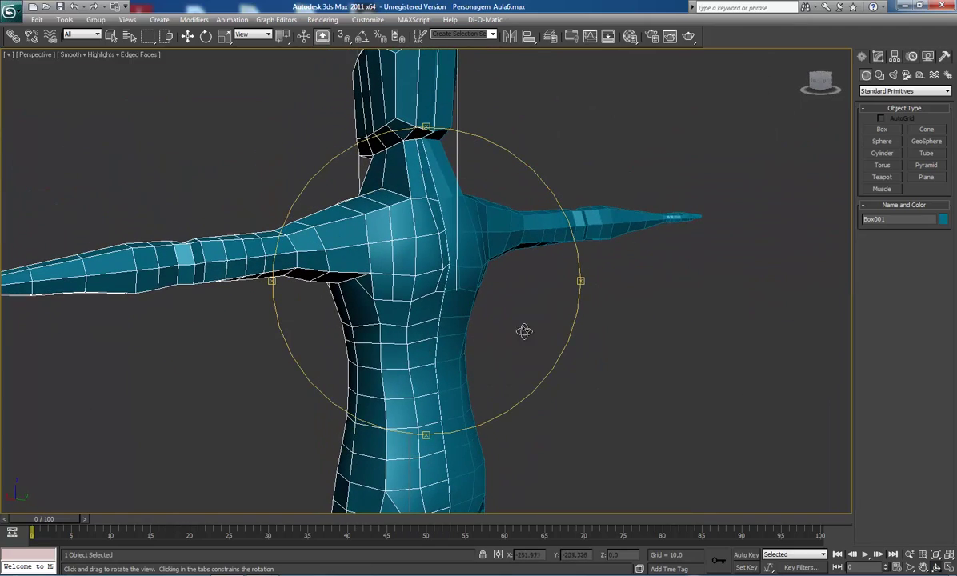
drag(418, 331, 419, 255)
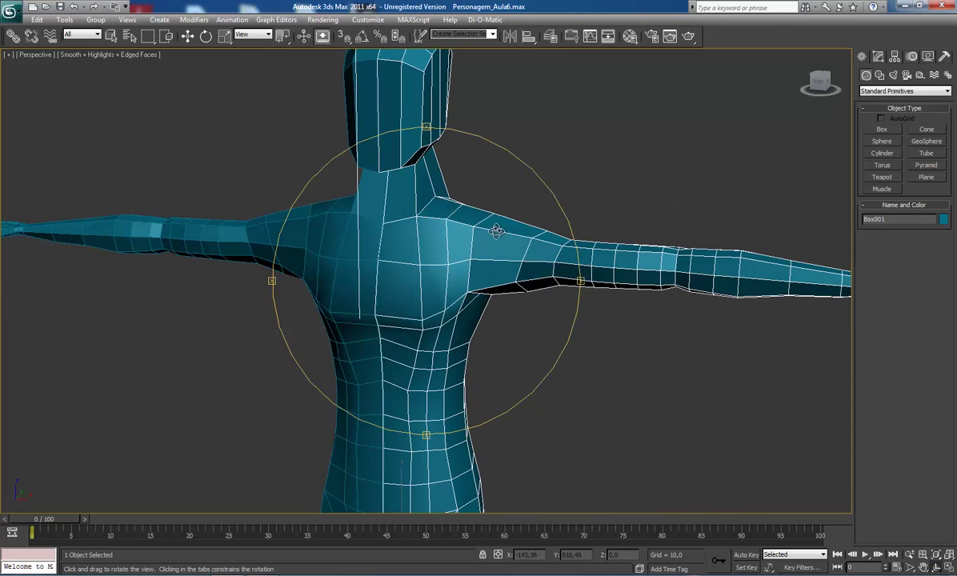
drag(433, 226, 402, 312)
scroll(402, 313, up, 5)
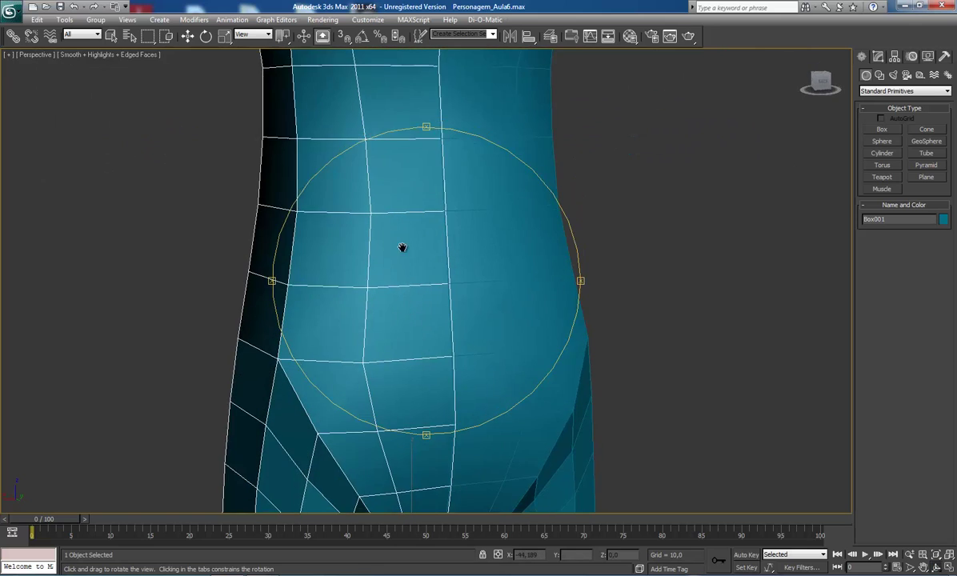
middle_drag(401, 248, 405, 188)
middle_drag(380, 268, 393, 220)
drag(464, 228, 390, 251)
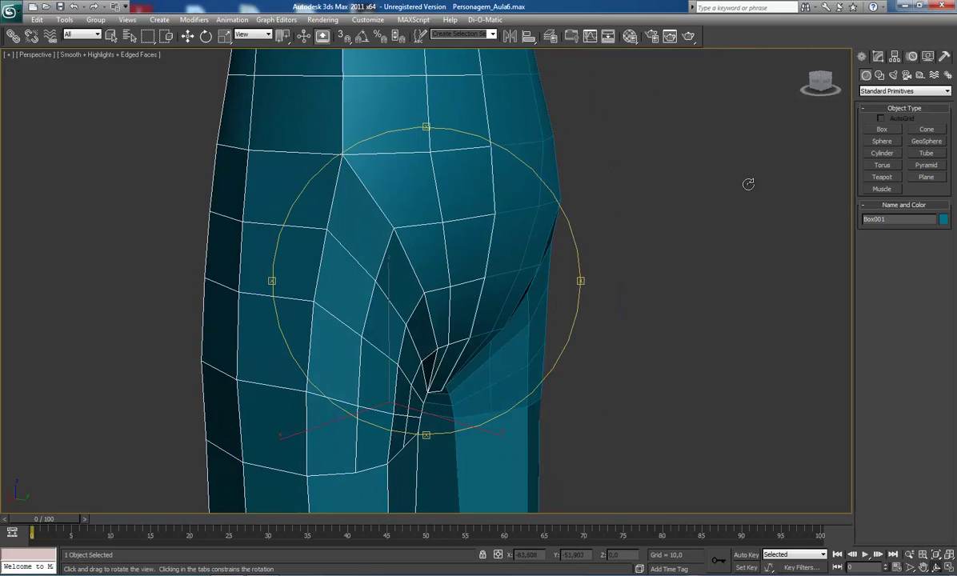
- Switch the body to vertex editing and shift a vertex in the crotch fold between buttock and inner thigh slightly along Y
click(878, 58)
click(872, 216)
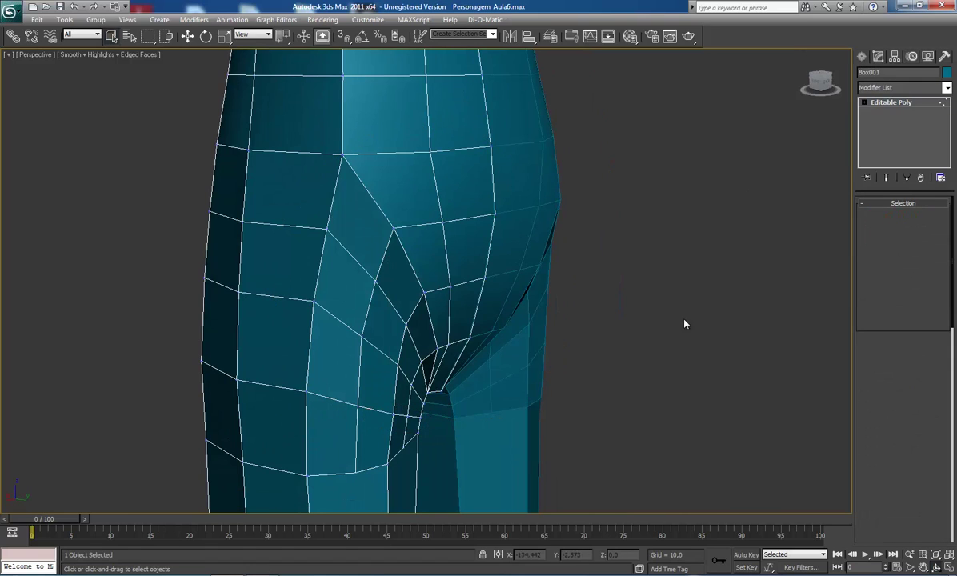
click(423, 359)
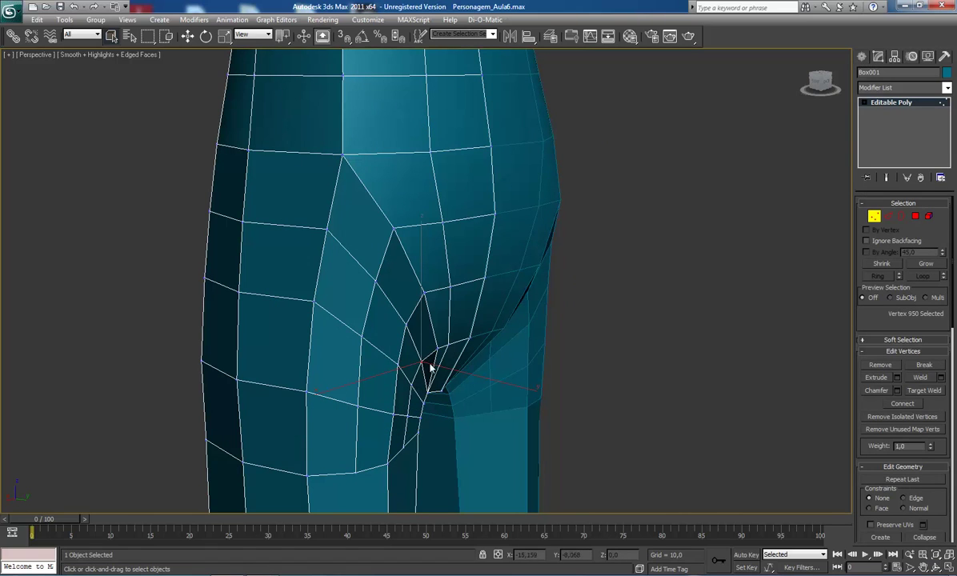
click(437, 351)
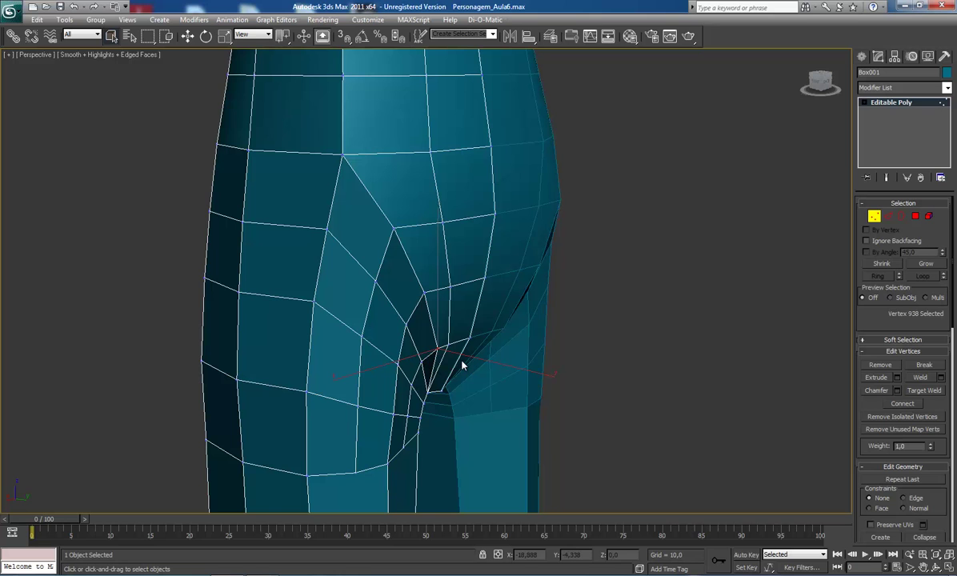
key(ctrl+r)
drag(453, 363, 423, 364)
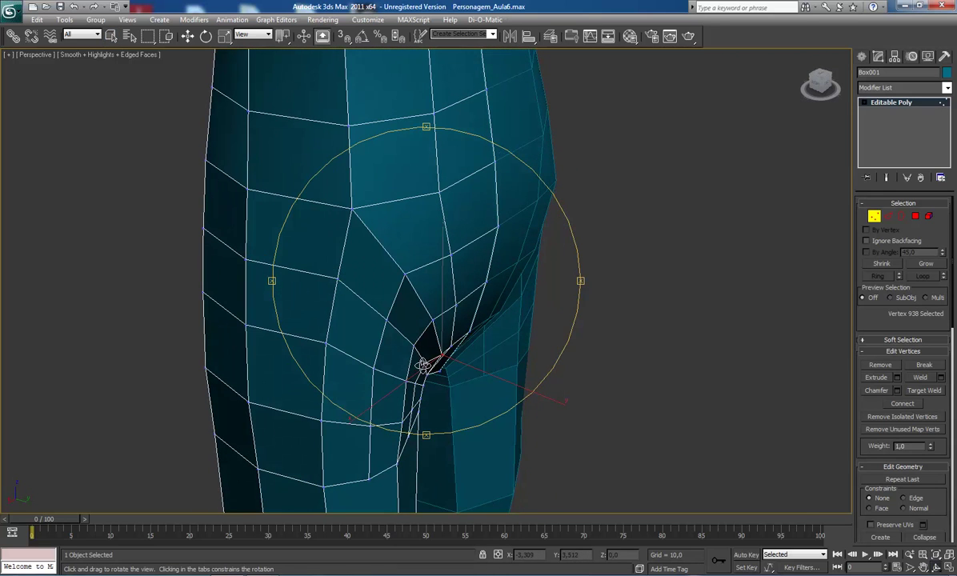
key(e)
key(w)
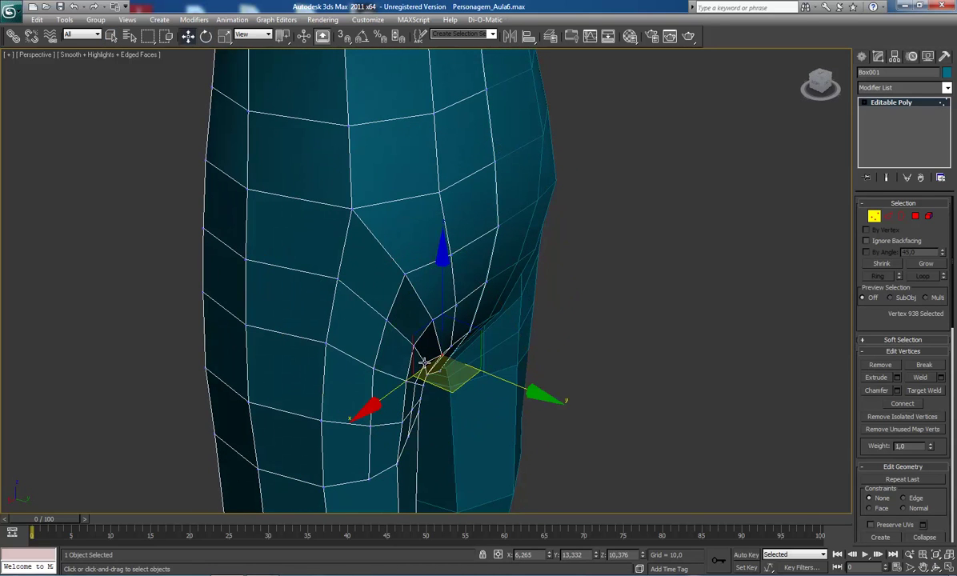
click(424, 366)
drag(467, 381, 471, 410)
click(412, 385)
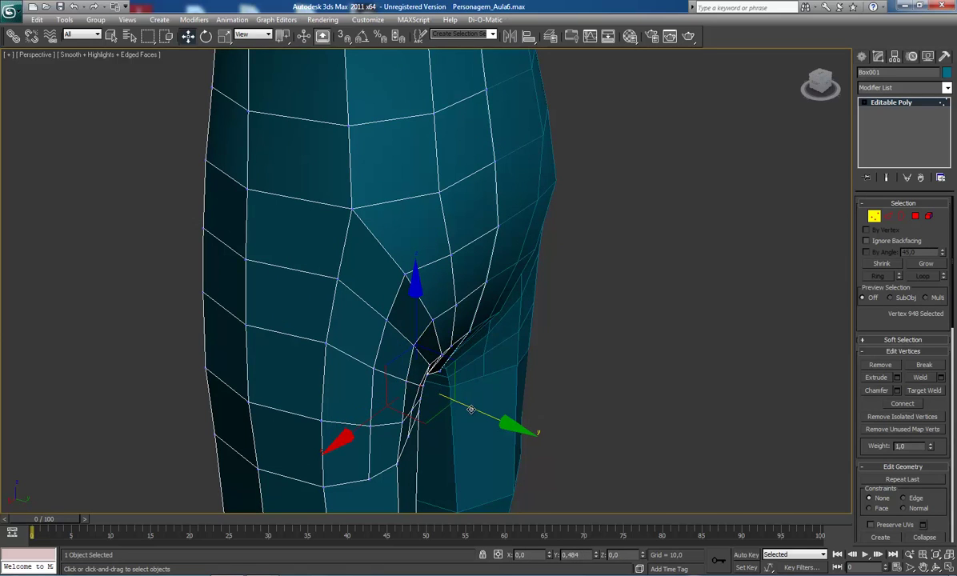
- Move the two inner-thigh vertices just below the crotch fold slightly along Y
click(410, 412)
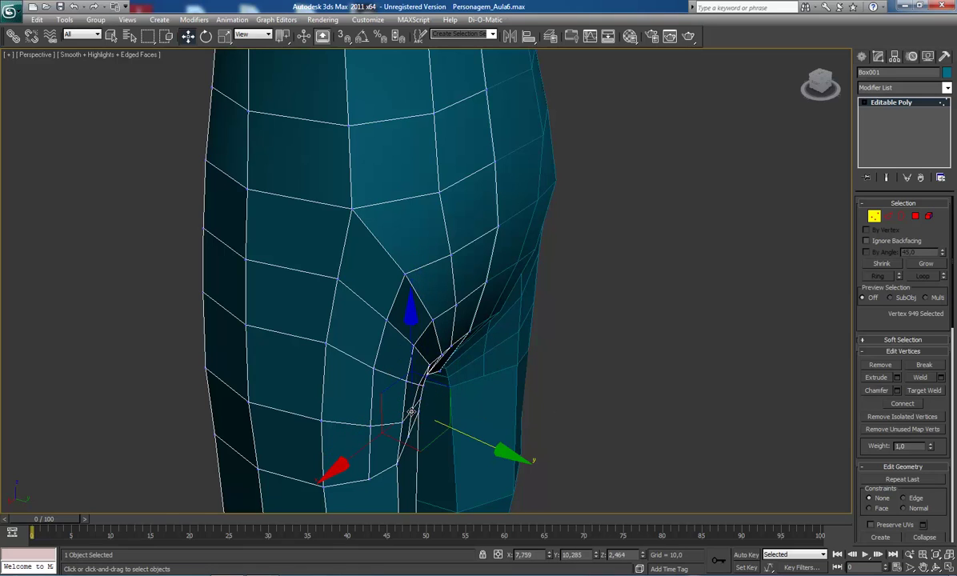
ctrl+click(409, 437)
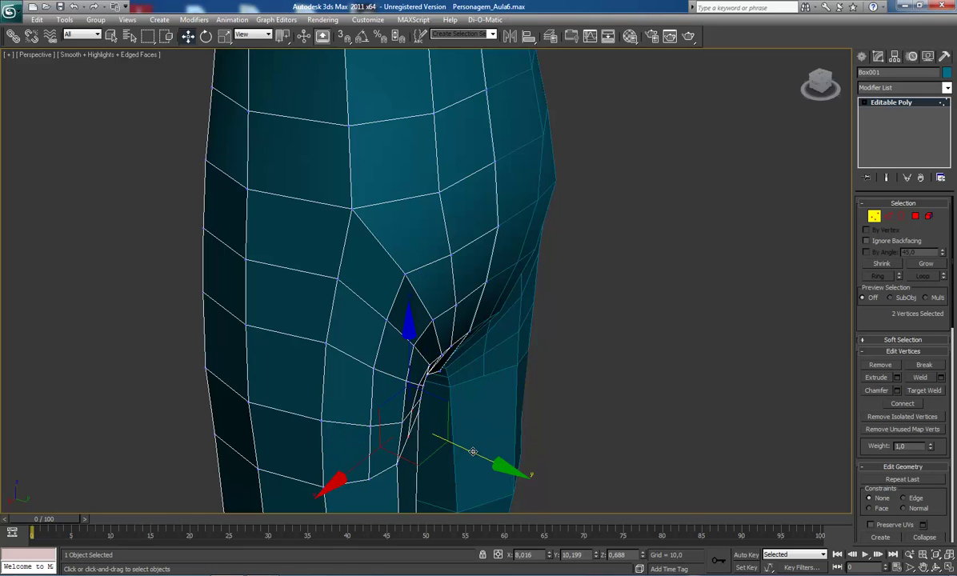
drag(473, 452, 472, 451)
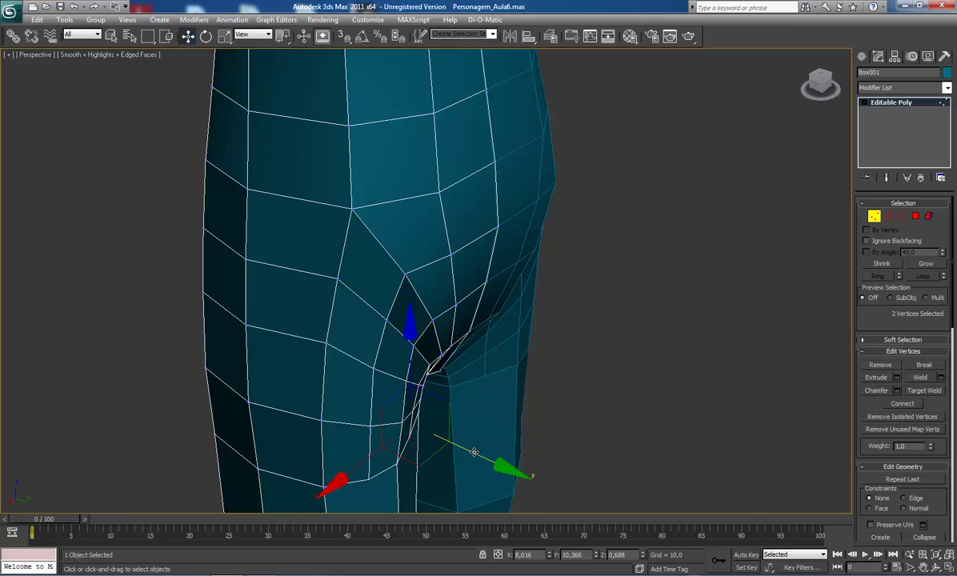
- Connect the horizontal edges beside the centreline on the back of the pelvis, from hip level down to just above the crotch
key(ctrl+r)
scroll(443, 280, down, 4)
drag(412, 271, 400, 274)
alt+middle_drag(400, 274, 356, 333)
scroll(364, 319, down, 4)
scroll(363, 343, up, 2)
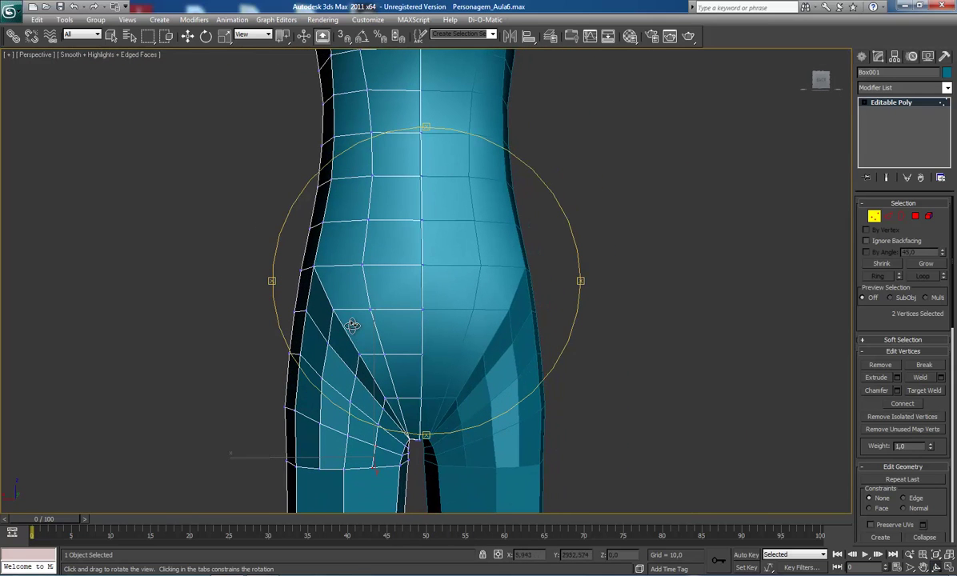
key(w)
key(2)
click(398, 267)
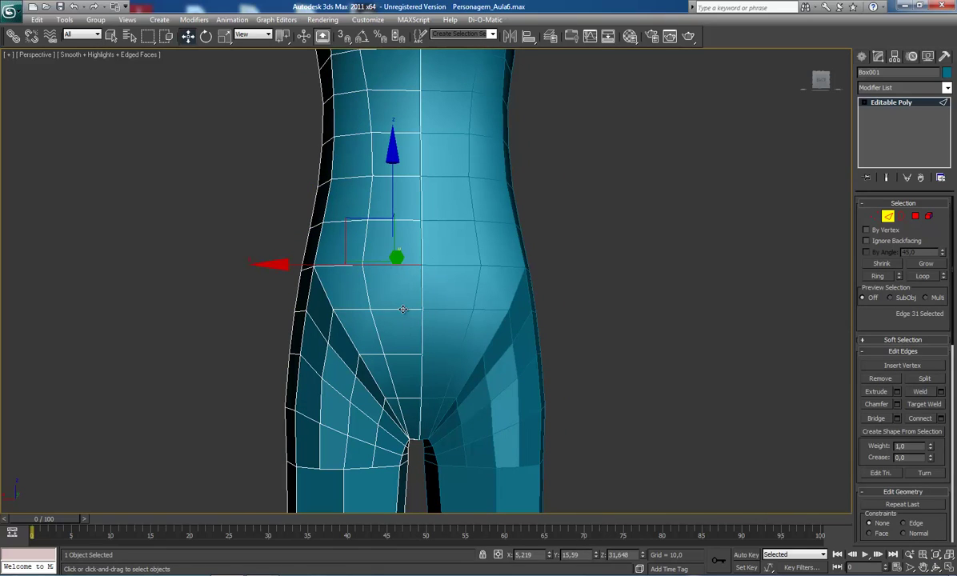
ctrl+click(403, 309)
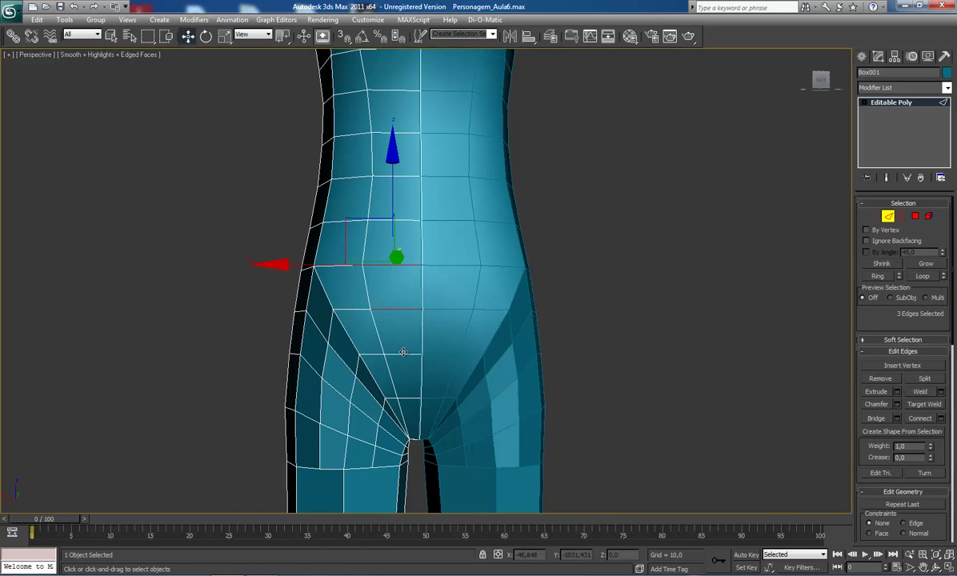
ctrl+click(409, 396)
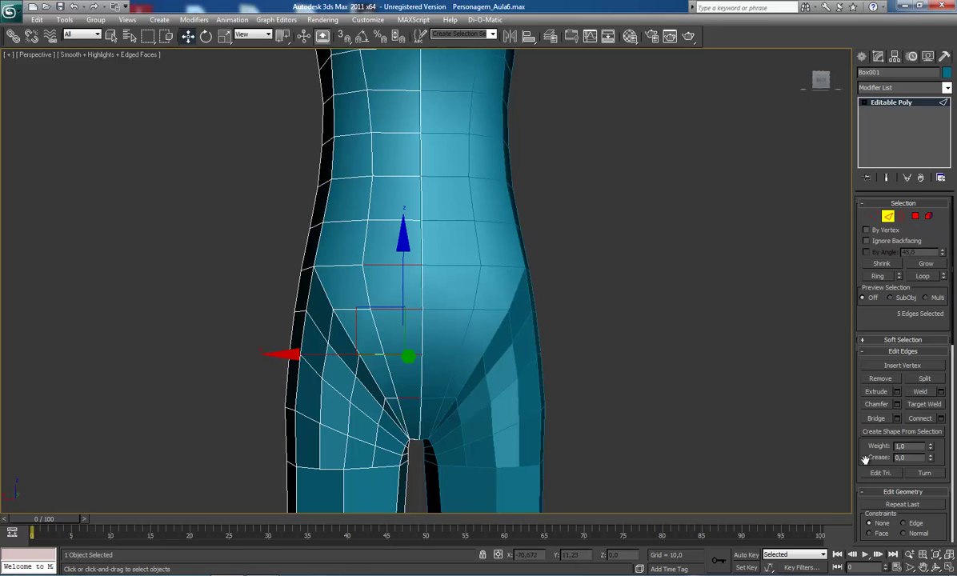
click(919, 419)
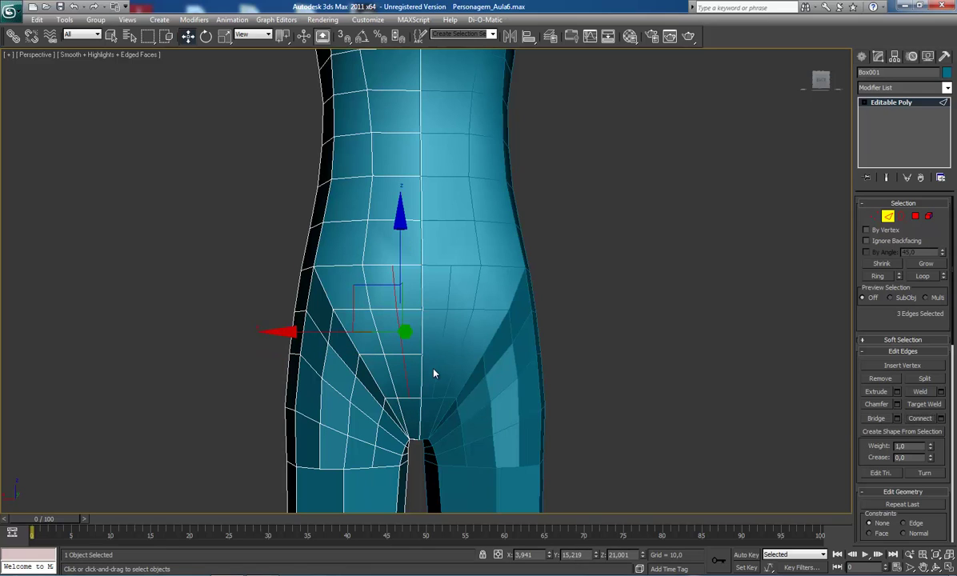
- Target weld the lowest vertex of the new vertical edges onto the neighbouring vertex at the buttock's outer edge
key(1)
right_click(407, 395)
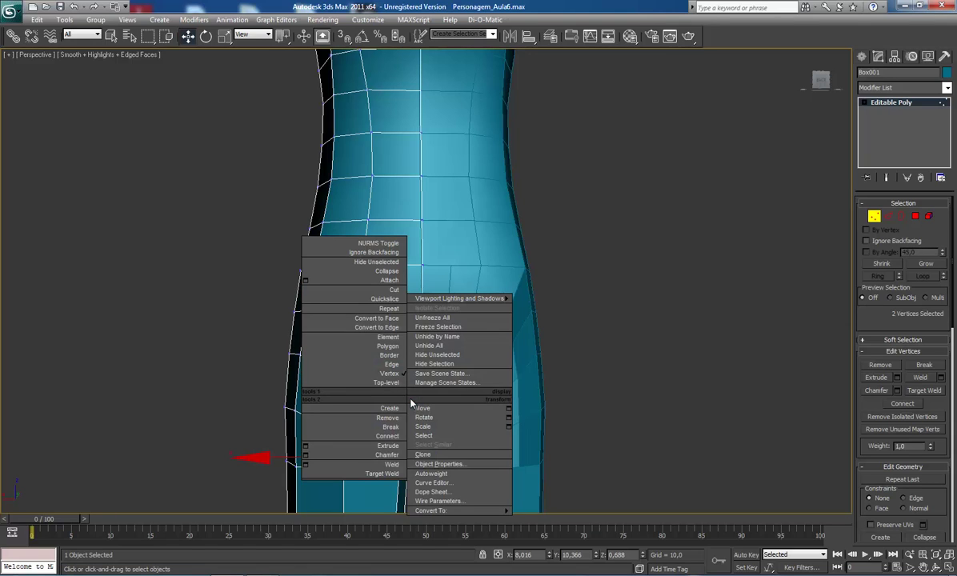
click(386, 476)
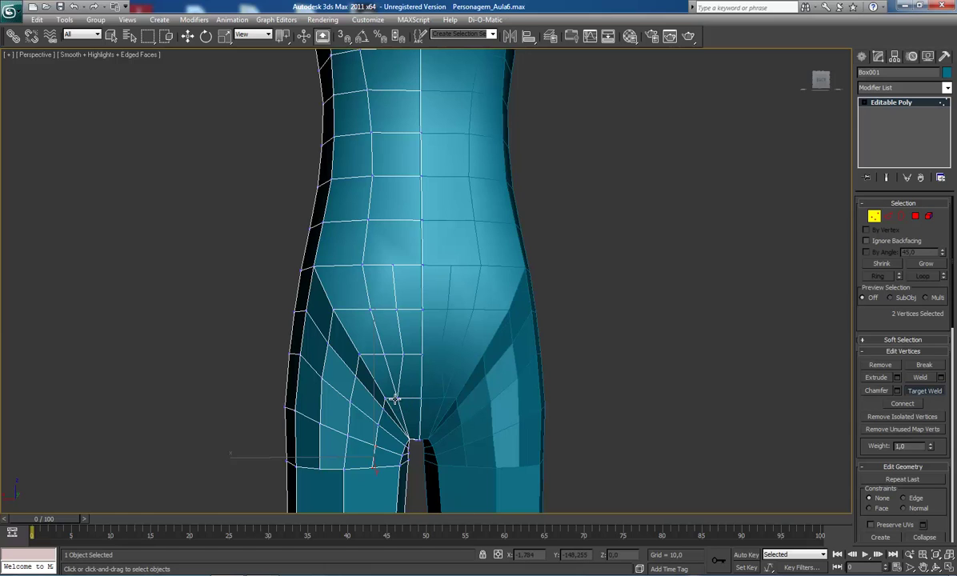
click(396, 399)
click(386, 398)
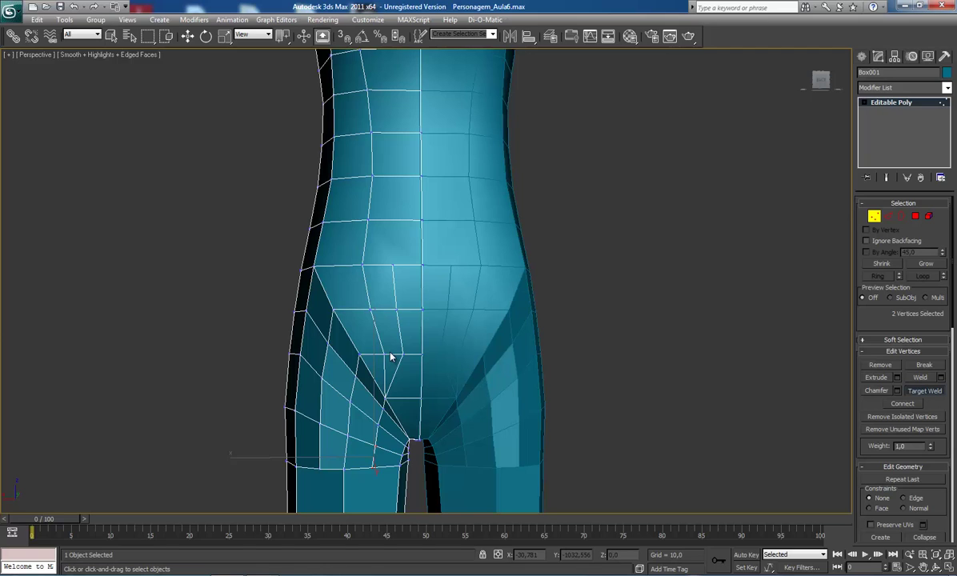
- Move the two middle vertices of the new vertical edges along X toward the body's centreline
key(w)
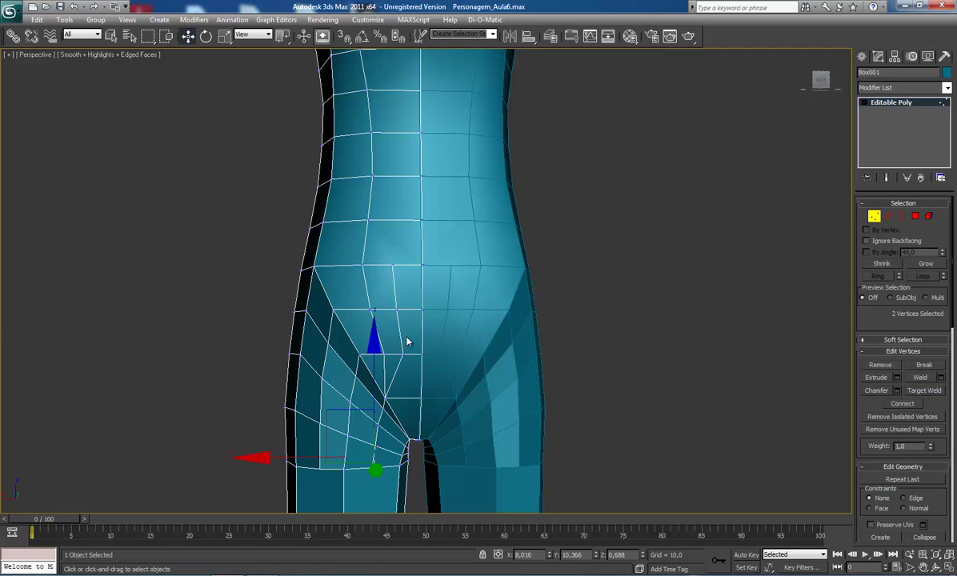
middle_drag(411, 318, 403, 330)
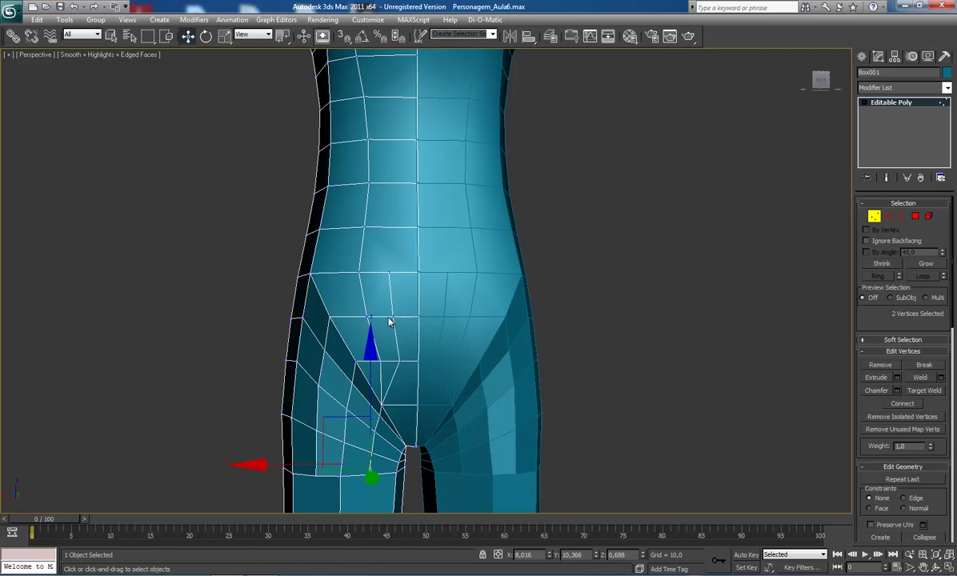
click(389, 320)
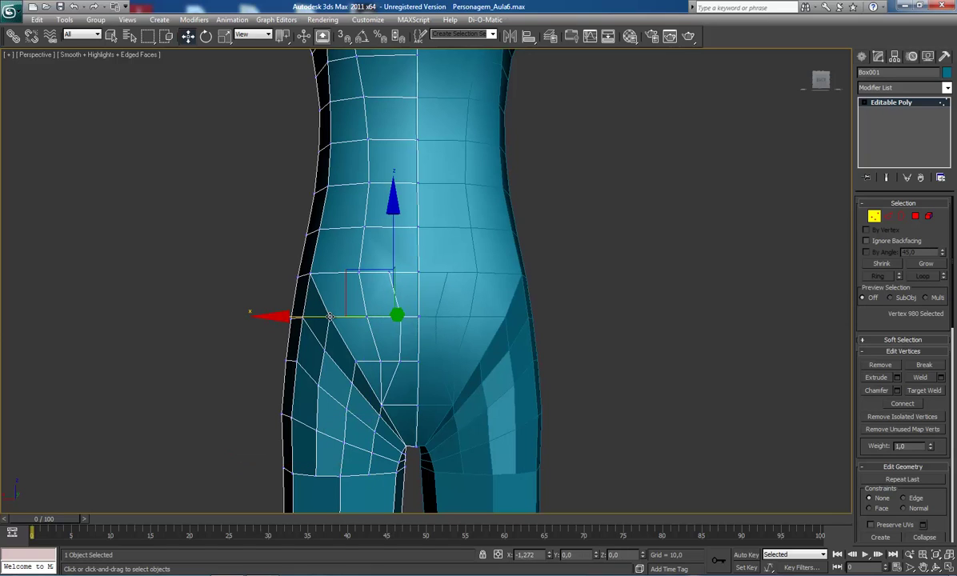
drag(329, 316, 336, 317)
click(405, 365)
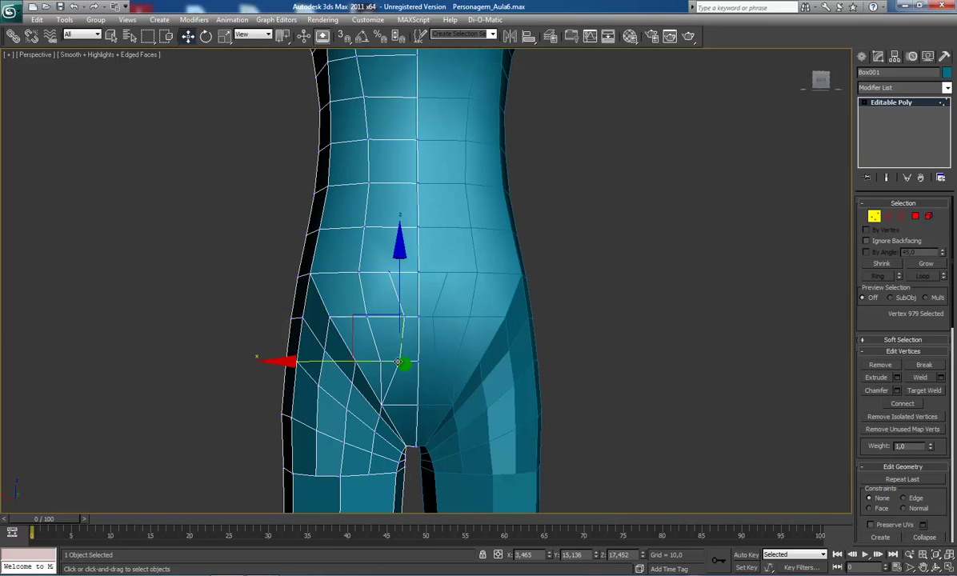
- Move the welded vertex at the bottom of the buttock along X toward the centreline
click(382, 410)
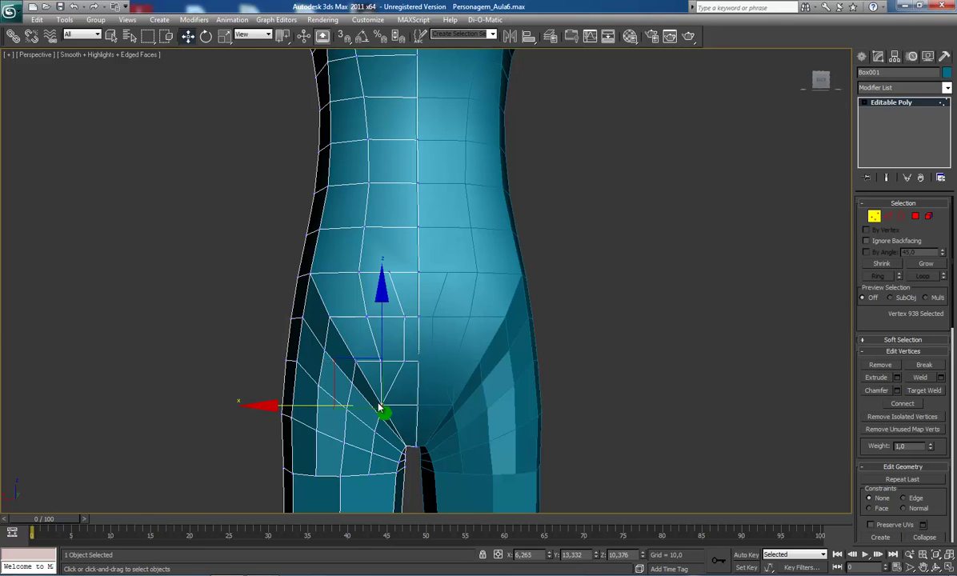
click(310, 406)
key(ctrl+z)
drag(318, 407, 318, 408)
- Move the vertex in the middle of the upper back thigh slightly outward along X
middle_drag(355, 362, 354, 375)
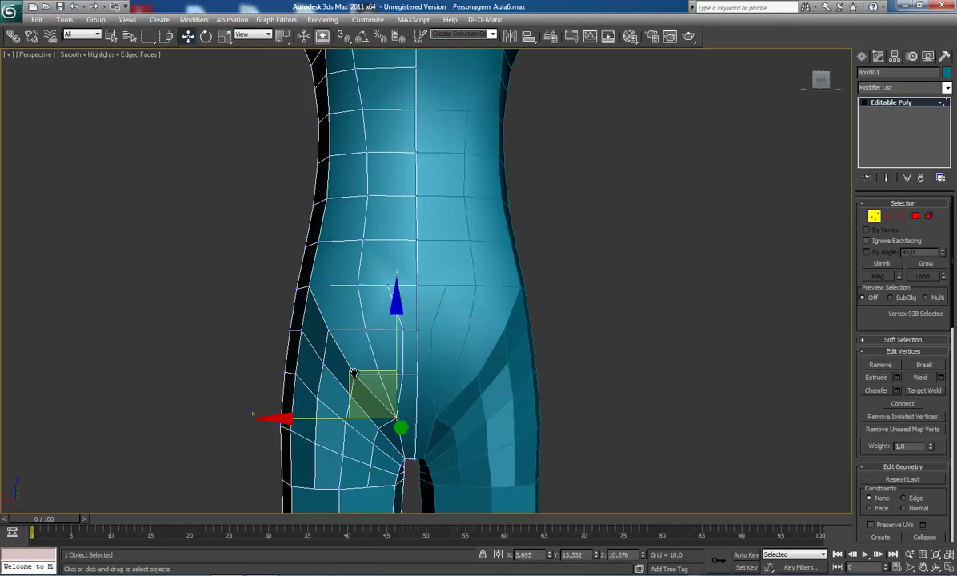
key(q)
click(353, 375)
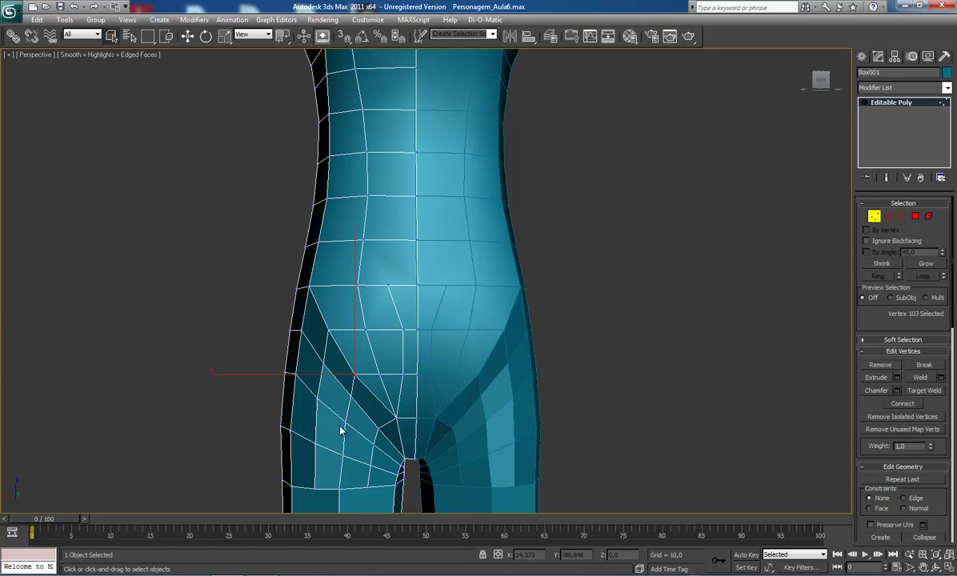
click(344, 457)
middle_drag(344, 455, 348, 448)
key(w)
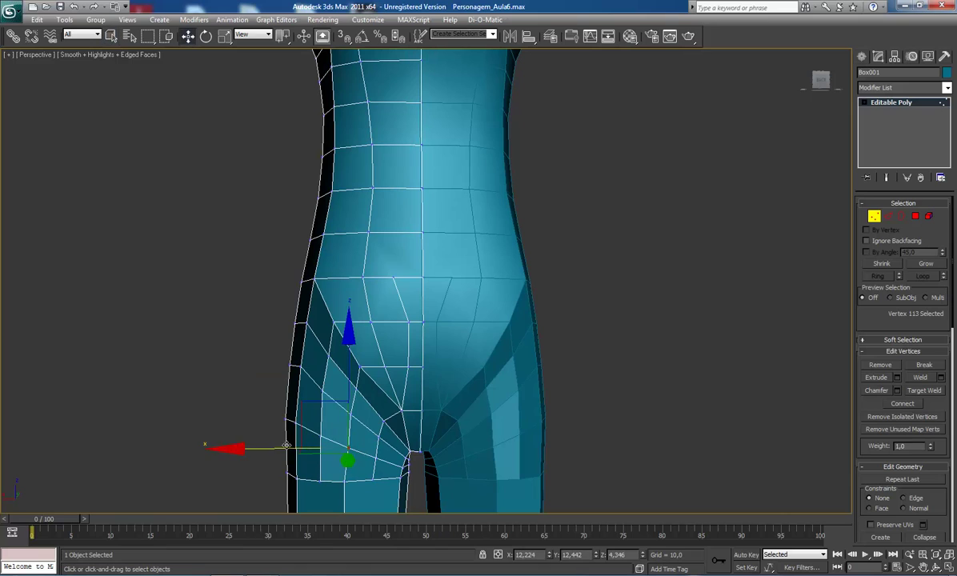
drag(278, 448, 258, 420)
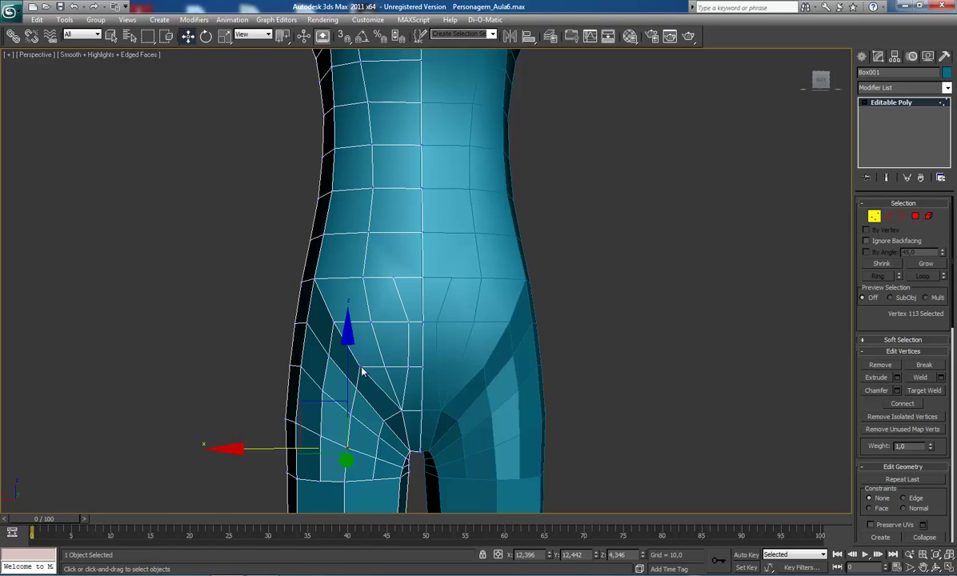
- Remove the two diagonal edges running down the buttock beside the newly connected edges
key(2)
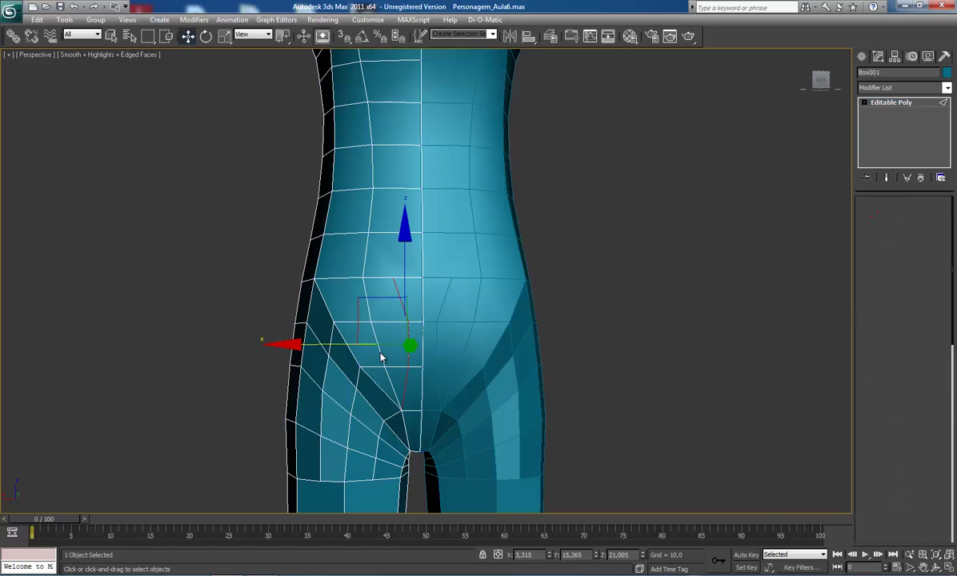
click(374, 336)
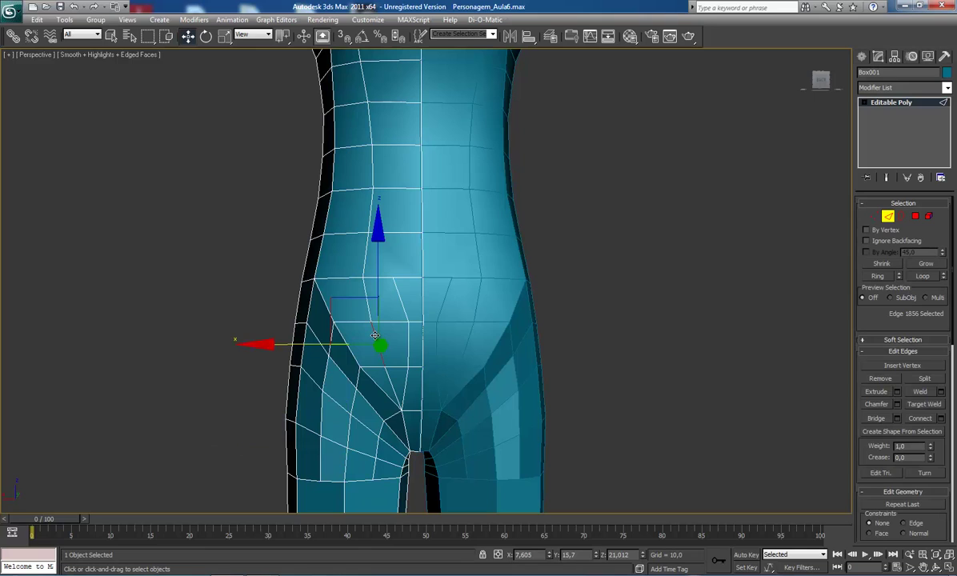
ctrl+click(387, 377)
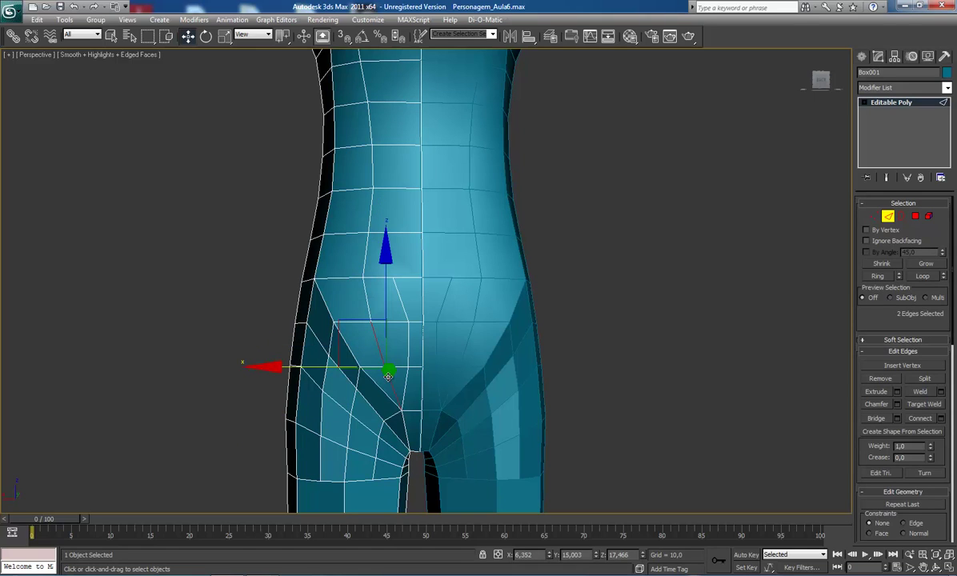
click(880, 379)
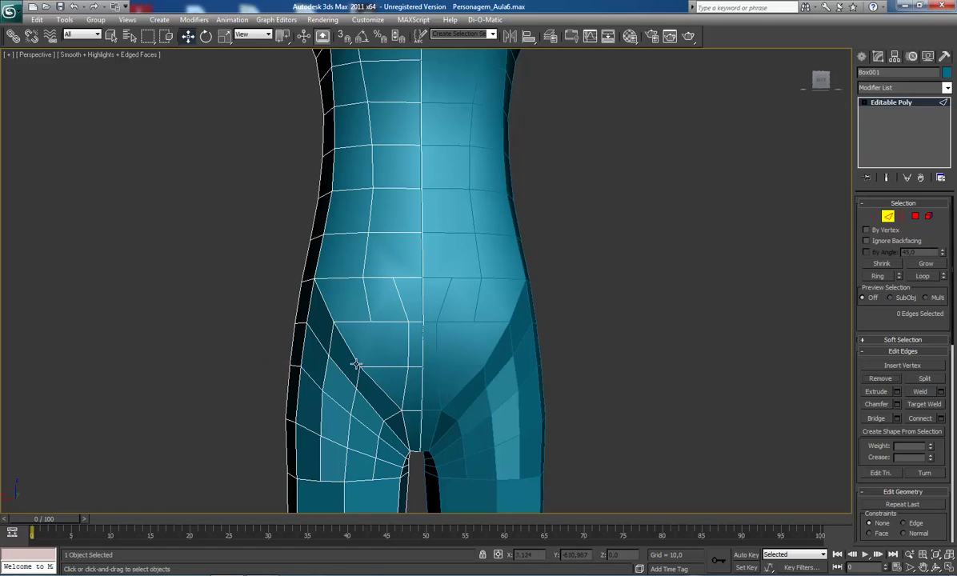
- Remove the leftover vertices on the back of the thigh and on the horizontal edge across the lower buttock
key(1)
click(339, 340)
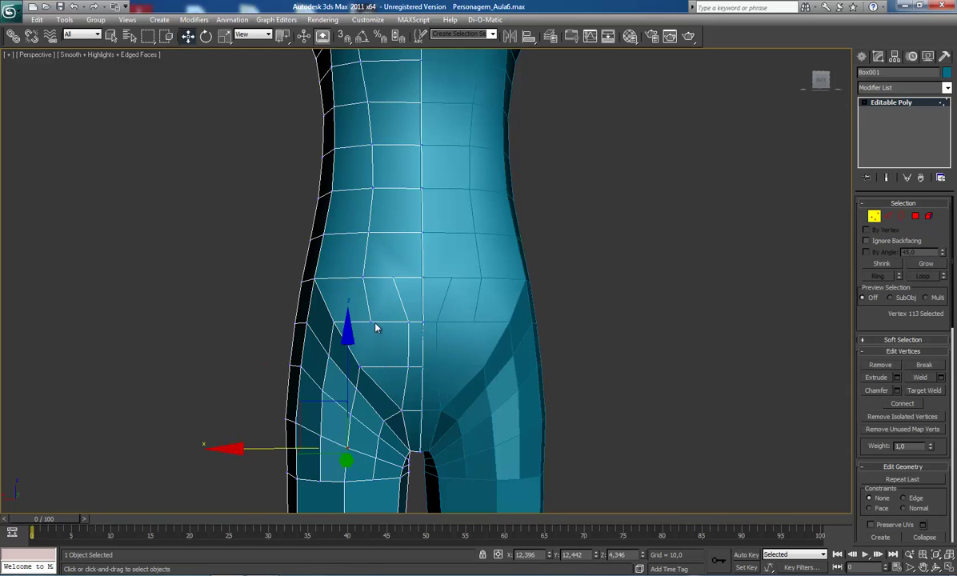
key(BackSpace)
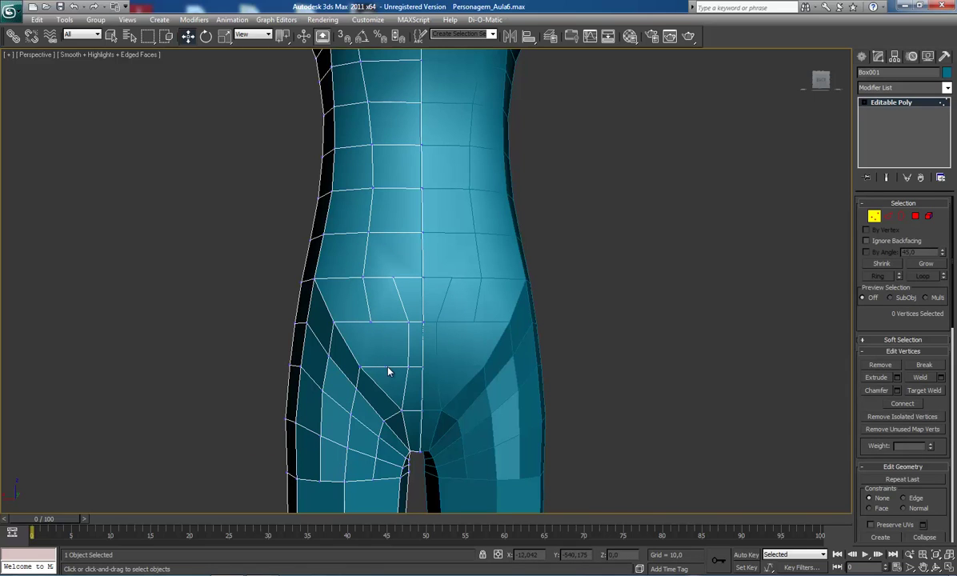
click(386, 365)
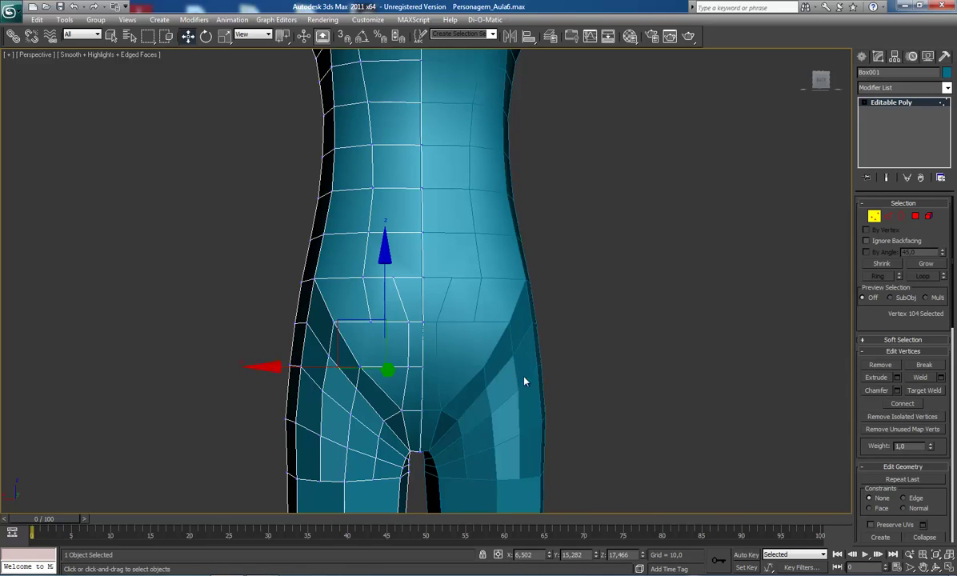
click(878, 365)
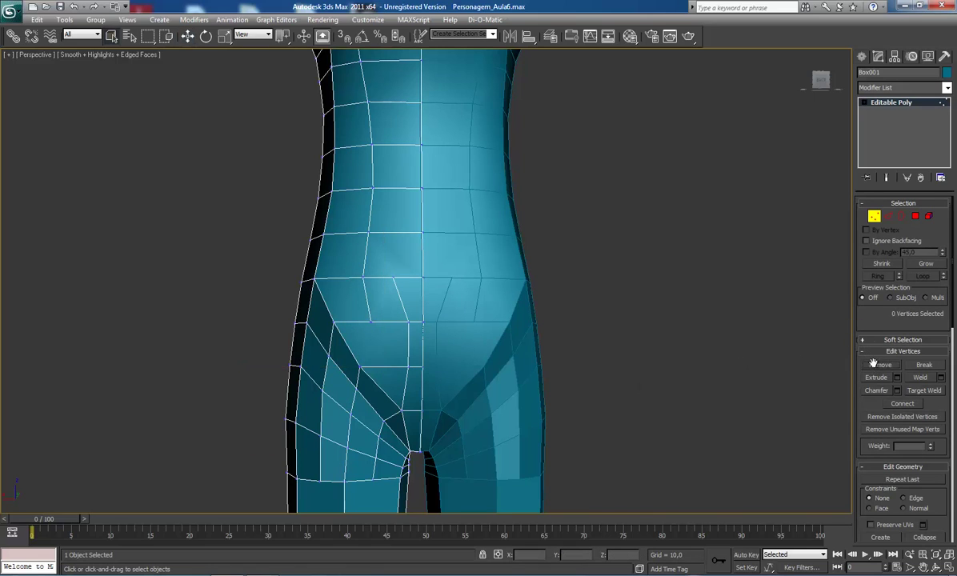
- Connect the lower end vertex of the back's vertical edge loop to the vertex below it on the buttock's diagonal contour
click(359, 366)
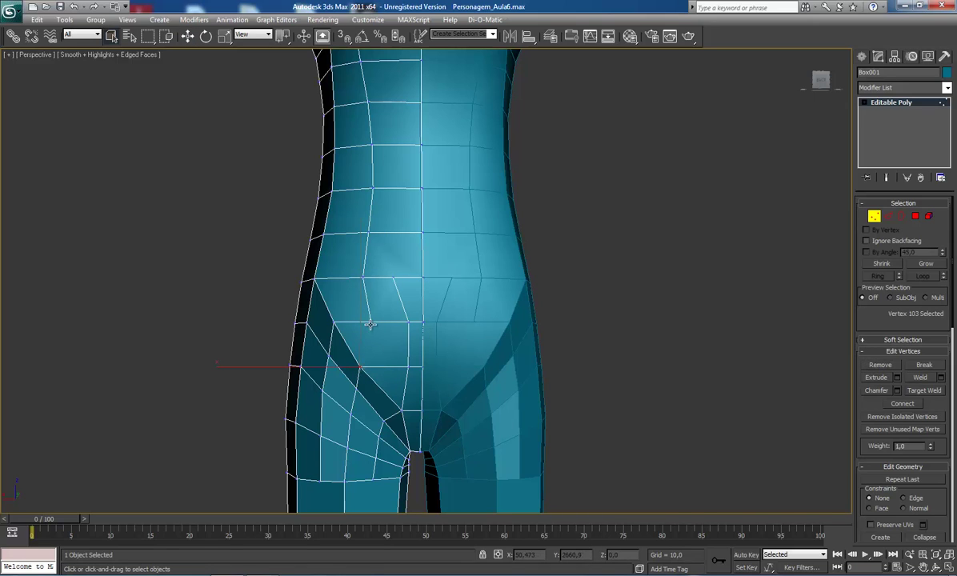
click(369, 321)
ctrl+click(359, 366)
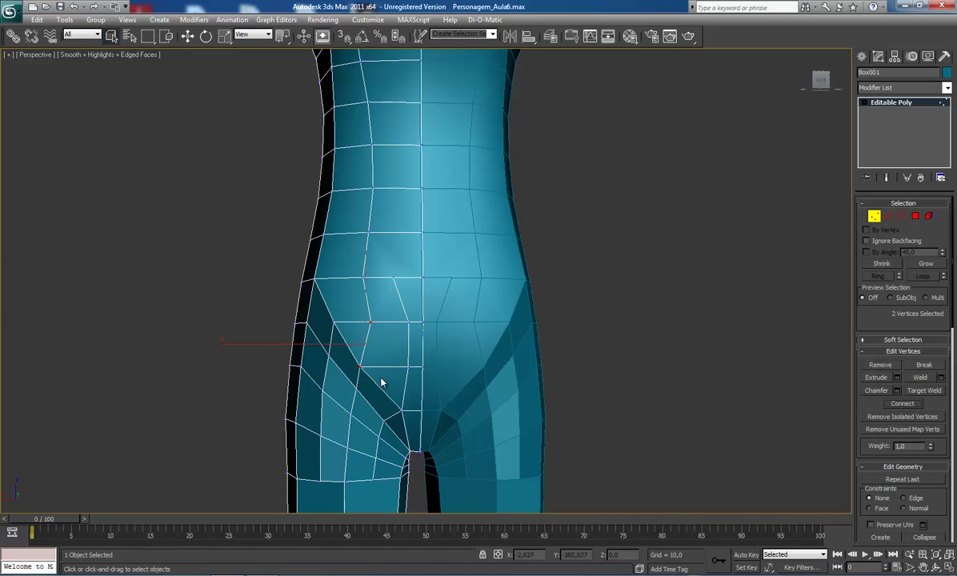
- Remove the horizontal edge on the inner side of the new connecting edge's lower end and the one on the outer side of its upper end
middle_drag(377, 382, 394, 372)
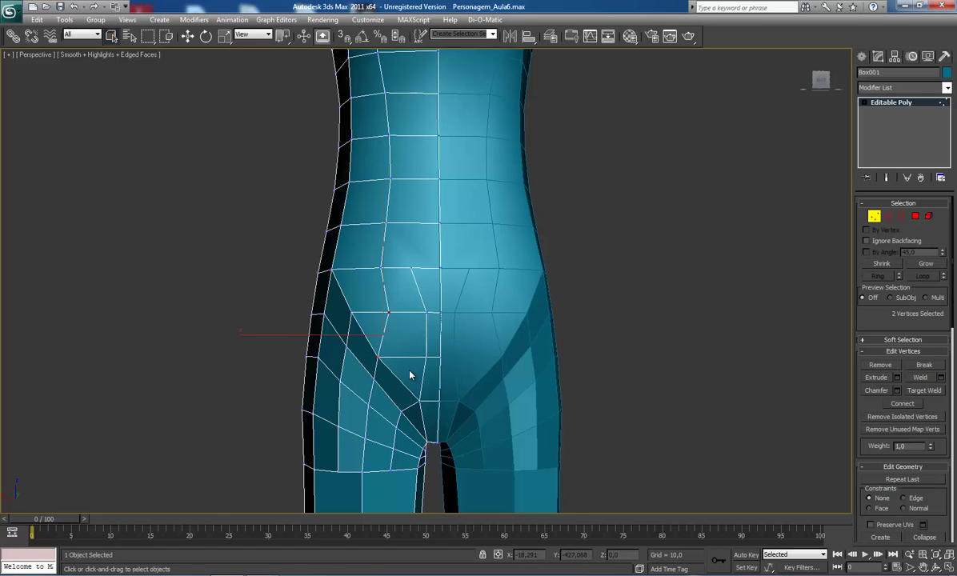
middle_drag(409, 375, 405, 412)
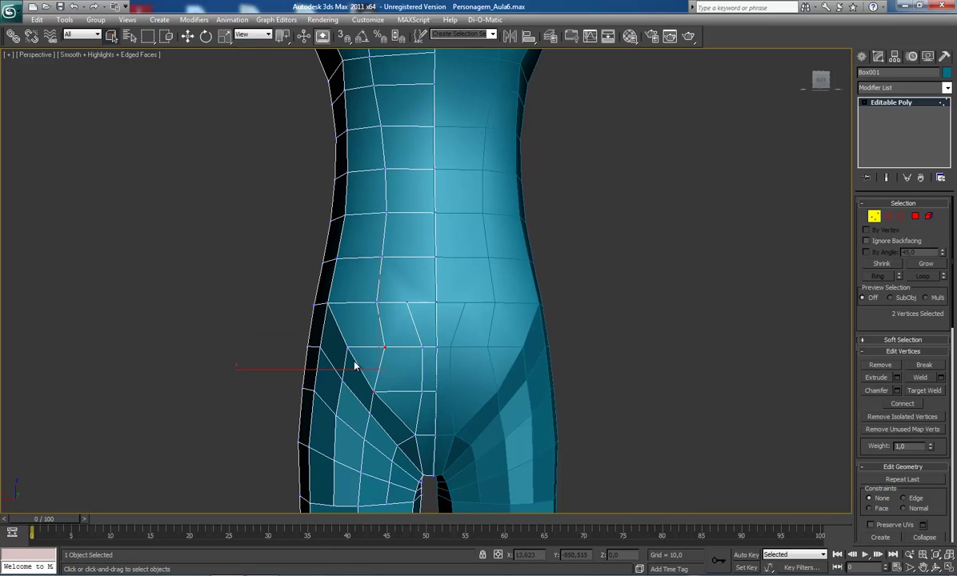
middle_drag(351, 363, 369, 378)
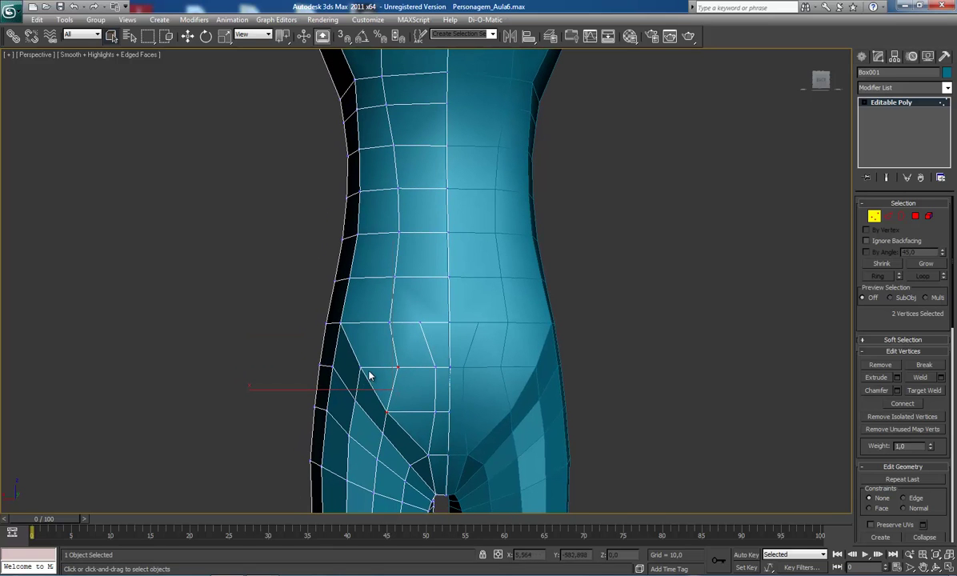
key(2)
click(413, 411)
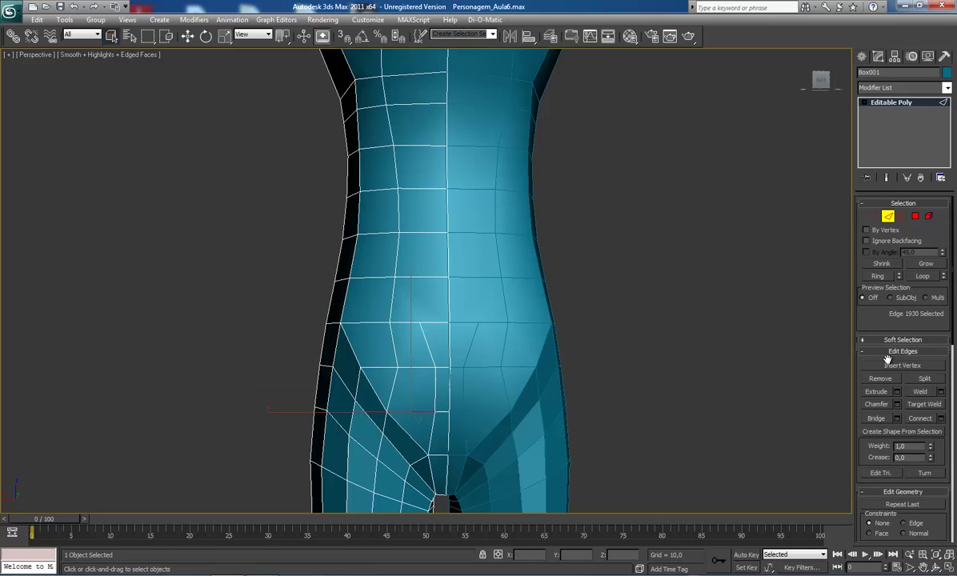
click(878, 380)
middle_drag(468, 356, 477, 303)
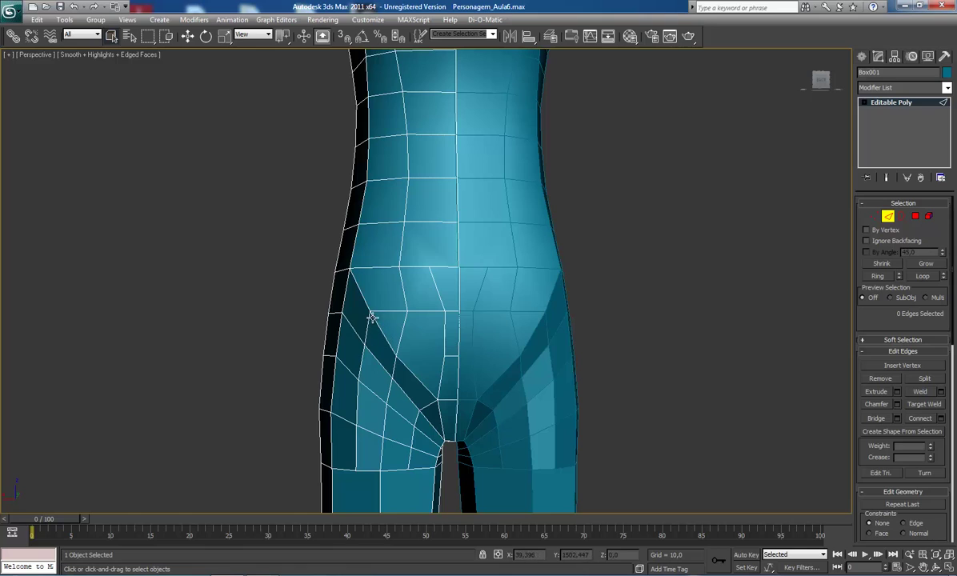
click(372, 311)
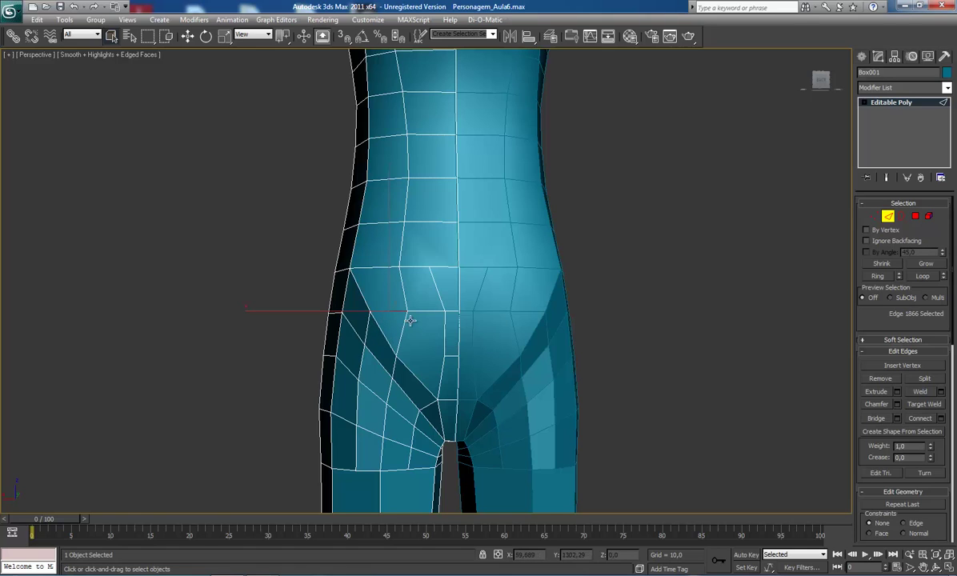
click(880, 379)
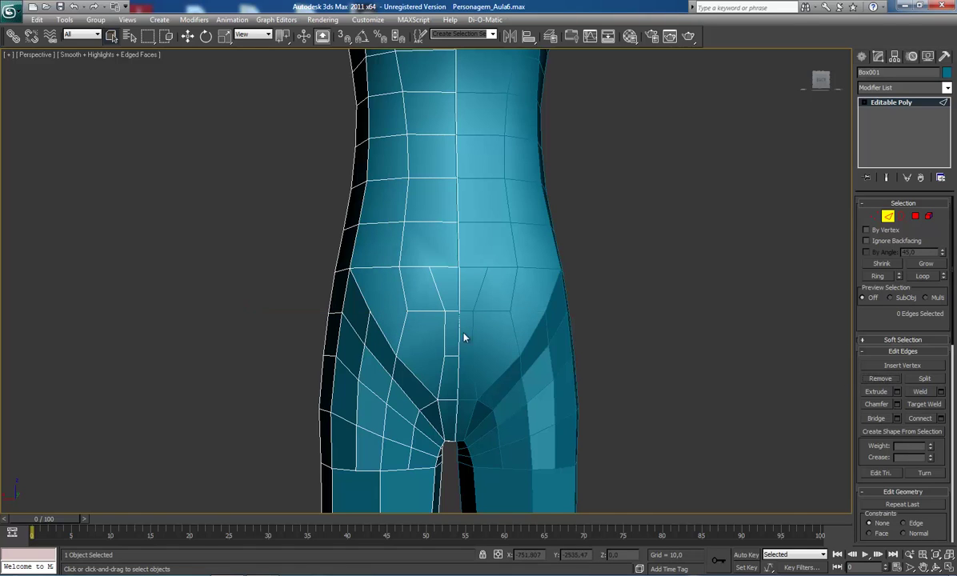
- Cut a vertical edge from the outer vertex on the buttock's diagonal contour up to the horizontal hip edge
key(1)
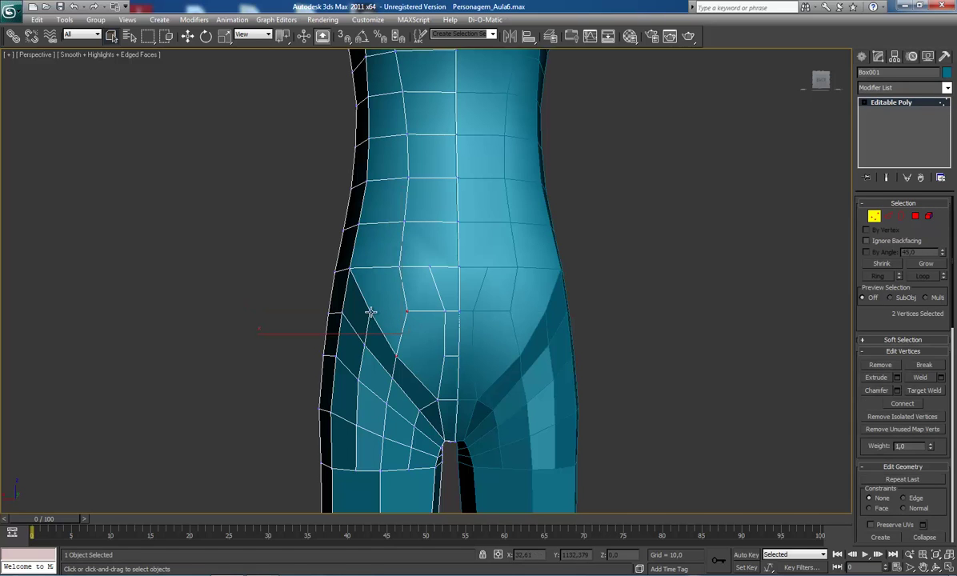
click(371, 316)
scroll(950, 424, down, 5)
key(alt+c)
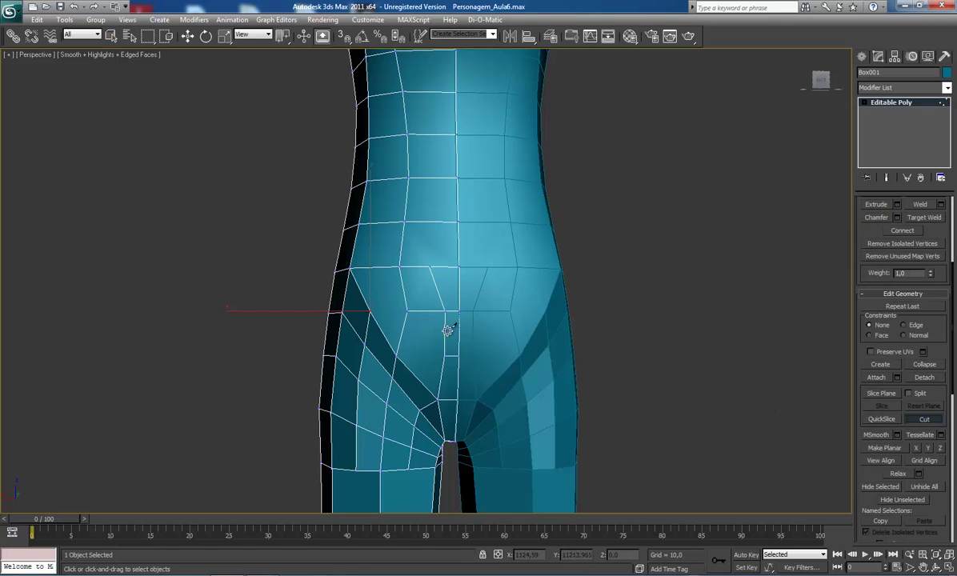
click(370, 310)
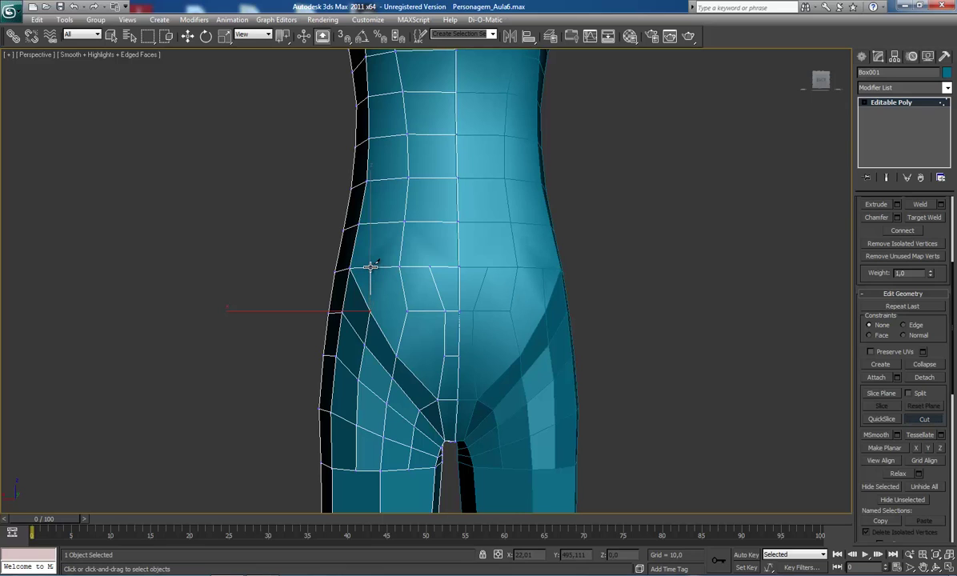
right_click(364, 308)
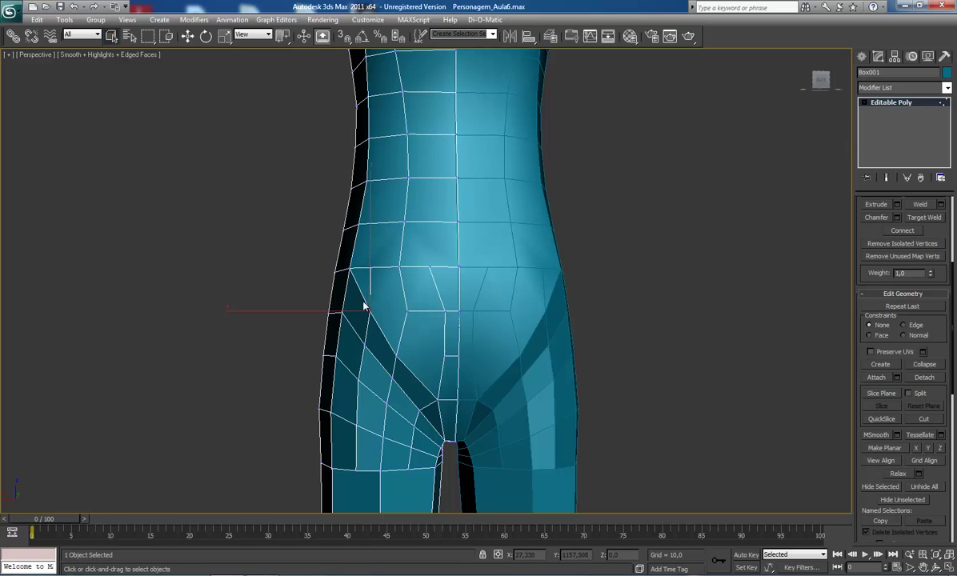
- Remove the diagonal edge running from the hip corner down to the lower end of the newly cut edge
middle_drag(386, 363, 423, 330)
alt+middle_drag(429, 328, 412, 329)
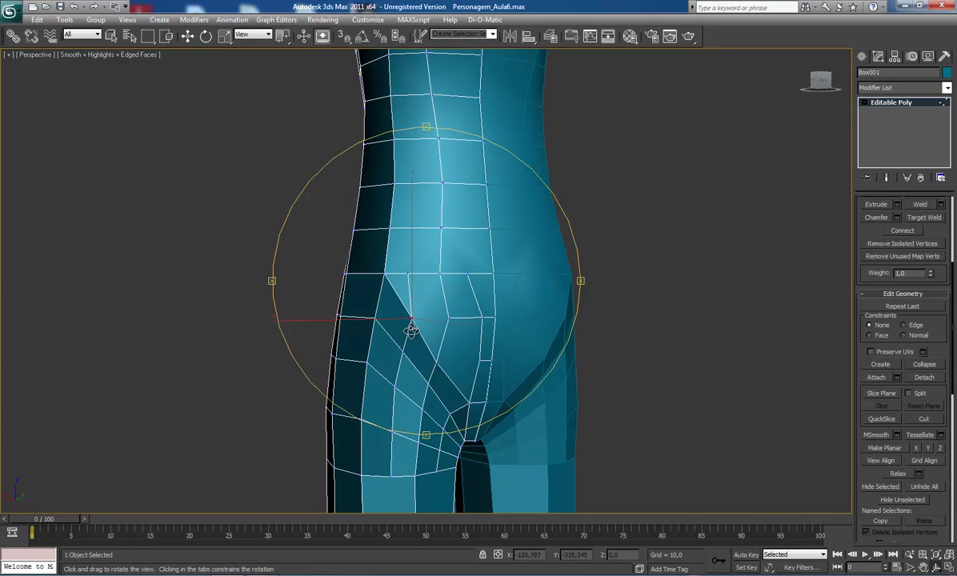
key(2)
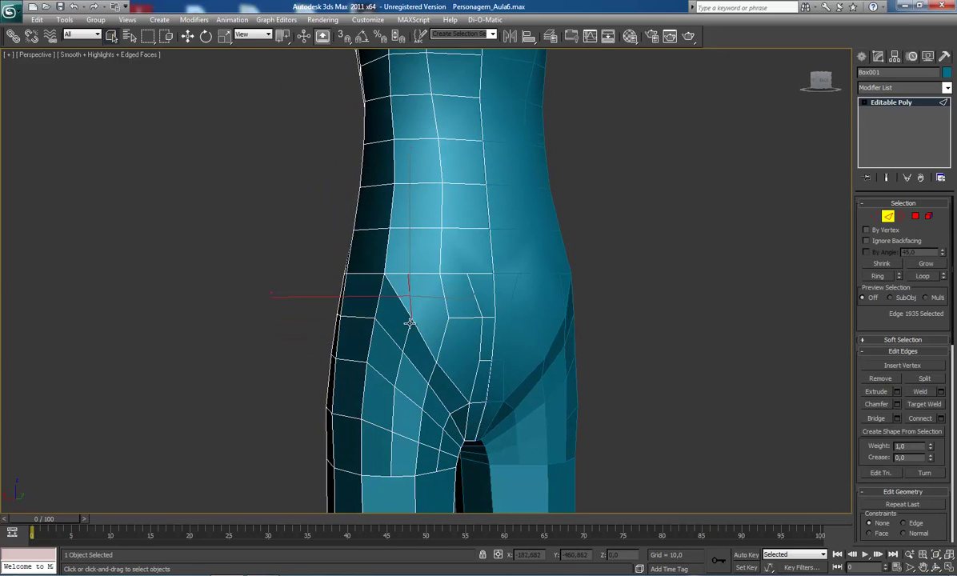
key(1)
click(410, 316)
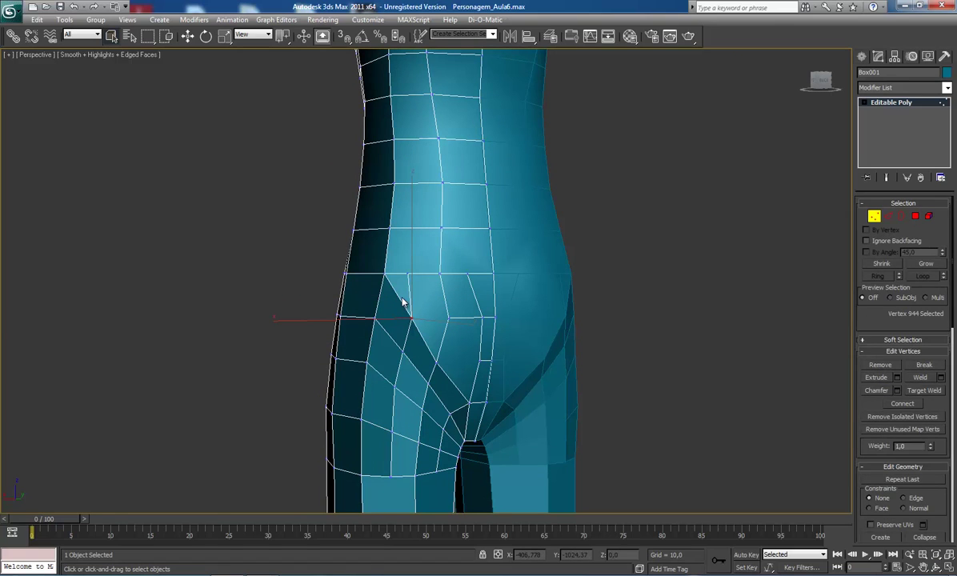
key(2)
click(400, 301)
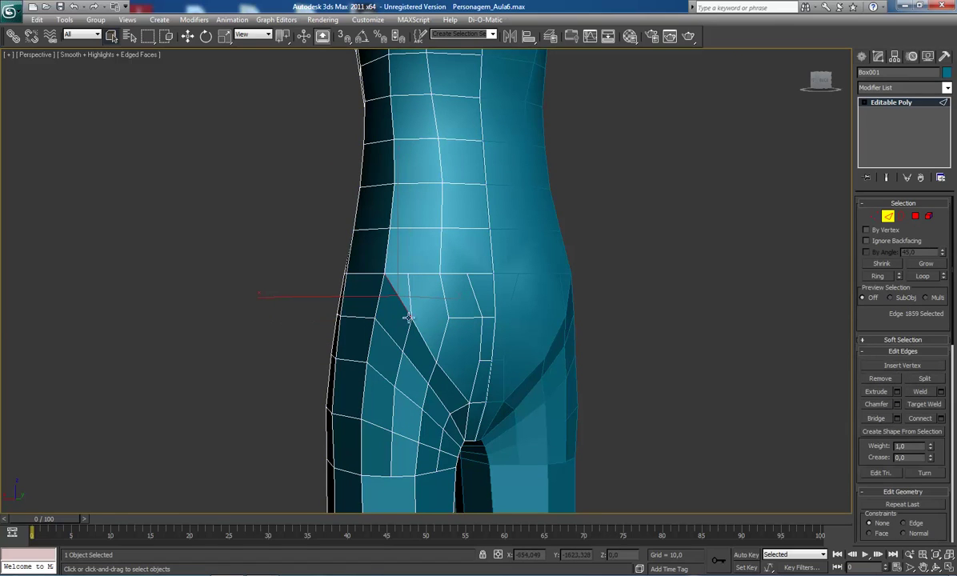
click(880, 379)
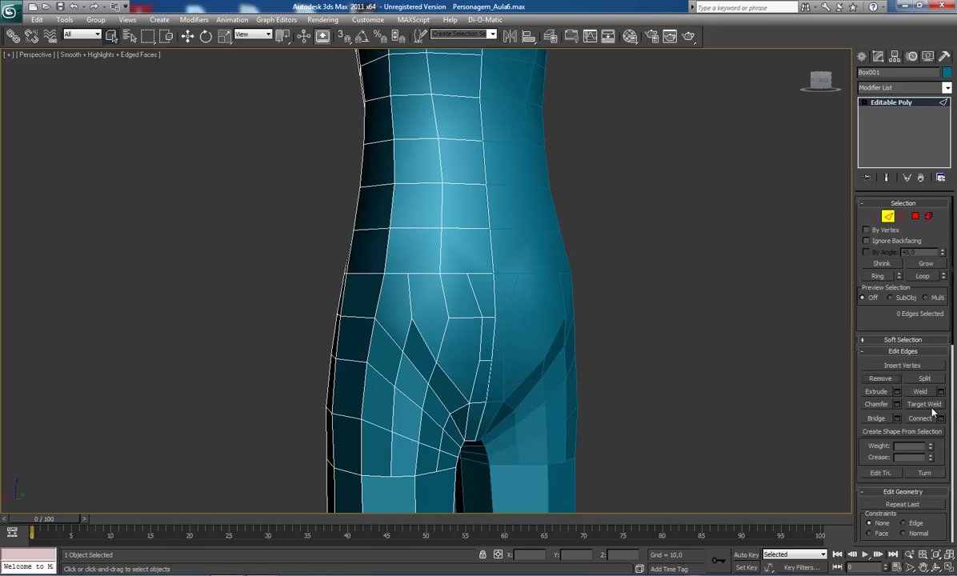
- Cut a short edge from the lower vertex of the new vertical edge across to the outer hip edge
key(1)
click(410, 318)
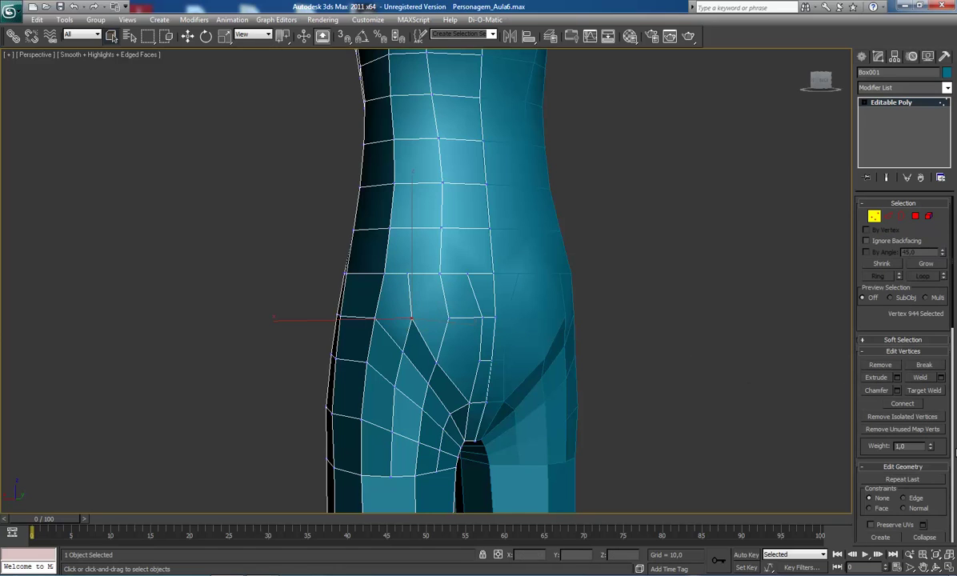
scroll(953, 453, down, 5)
click(923, 418)
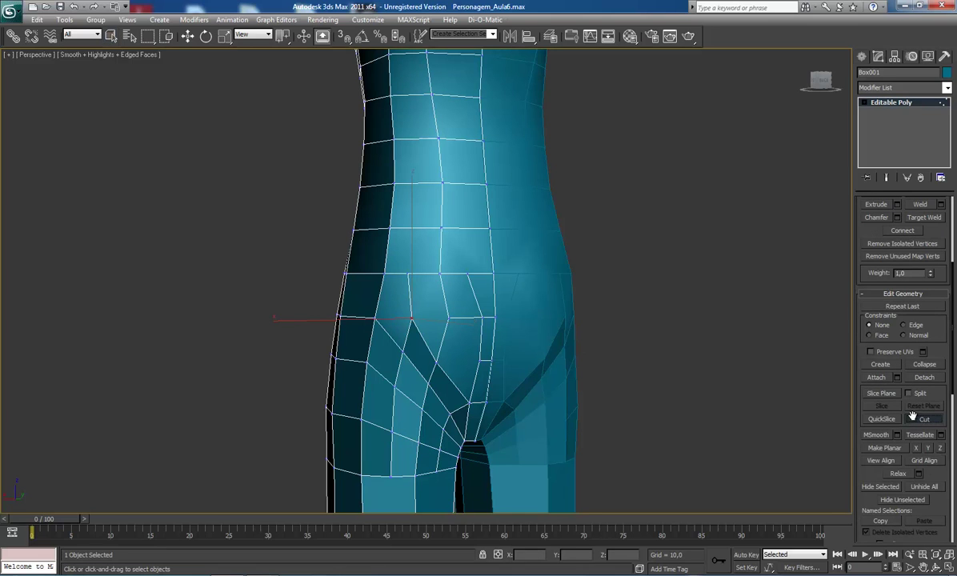
click(411, 317)
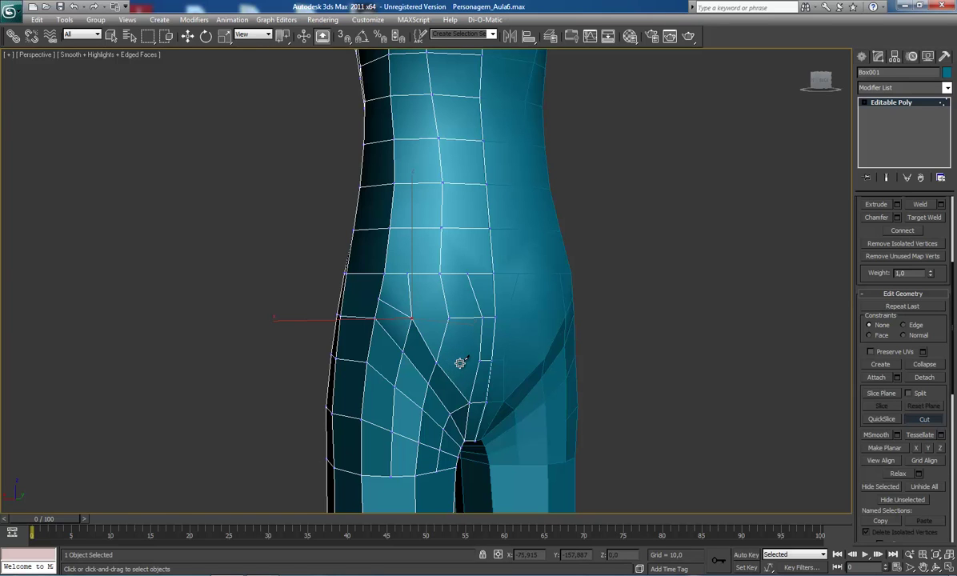
middle_drag(453, 357, 448, 406)
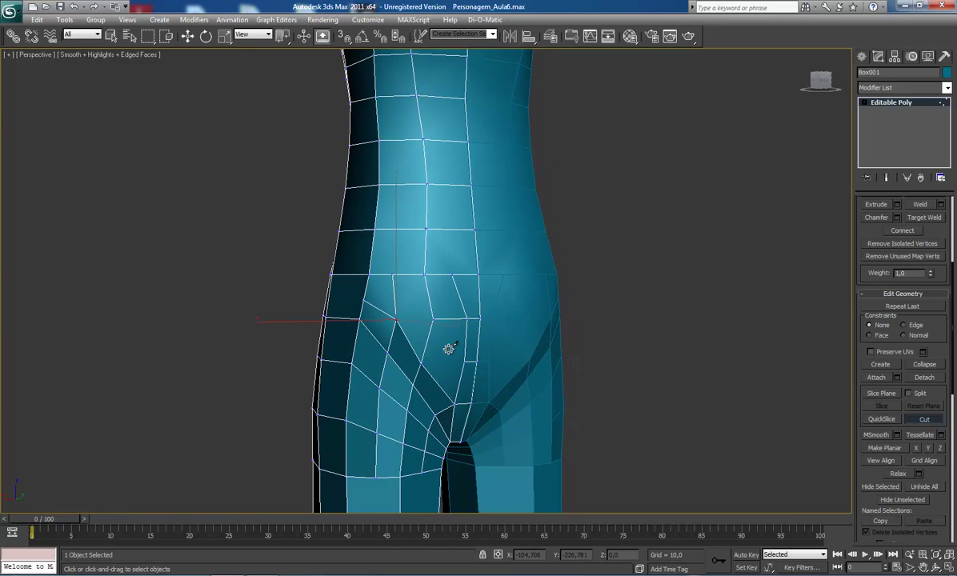
alt+middle_drag(386, 314, 407, 319)
key(w)
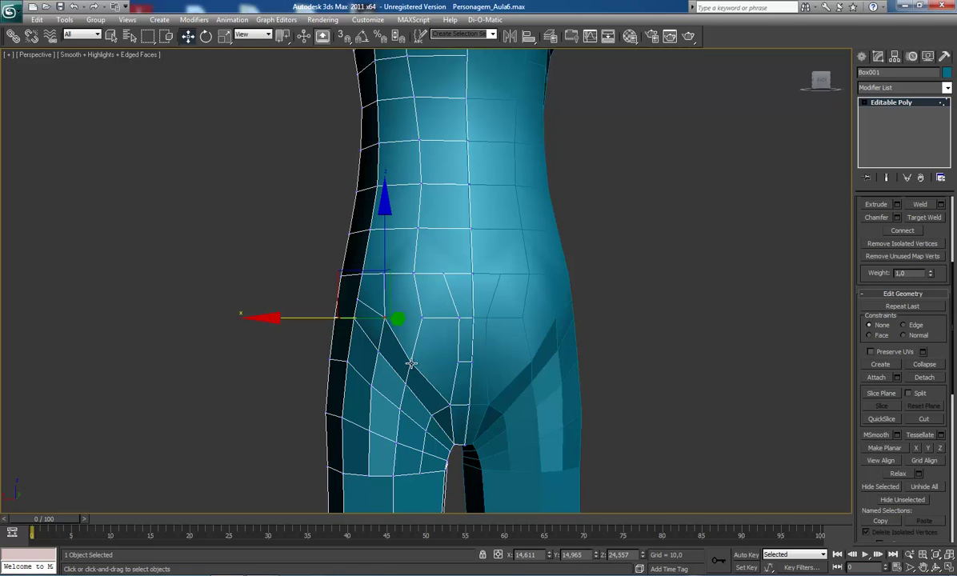
key(q)
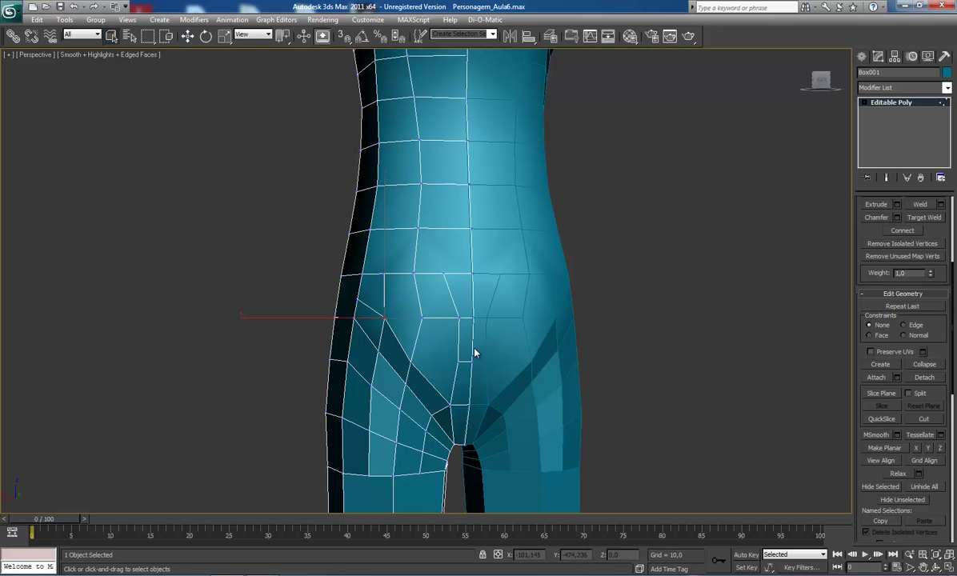
- Move the top vertex of the inner buttock edge and the vertex below it along X toward the centreline
alt+middle_drag(474, 352, 527, 318)
alt+middle_drag(432, 304, 390, 310)
alt+middle_drag(268, 326, 414, 335)
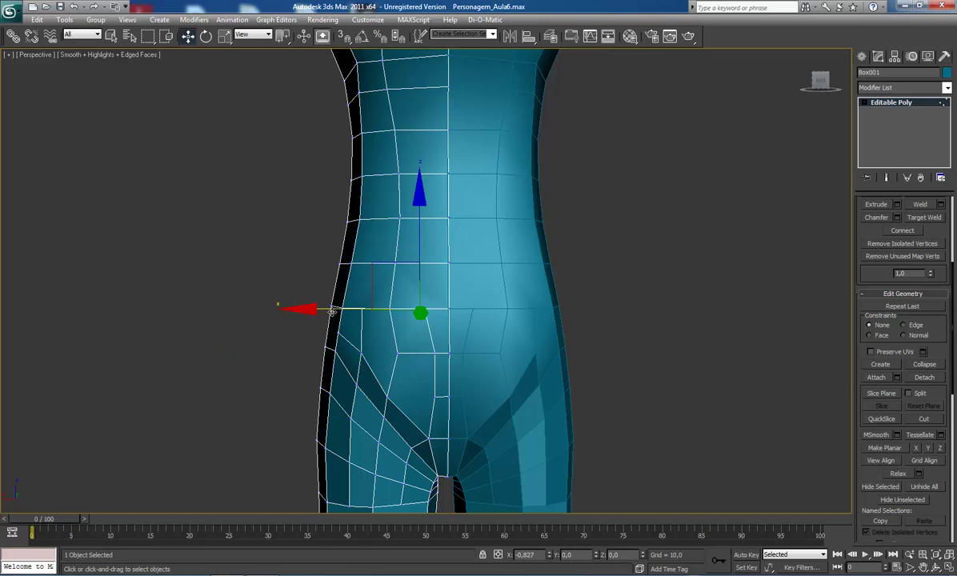
click(377, 341)
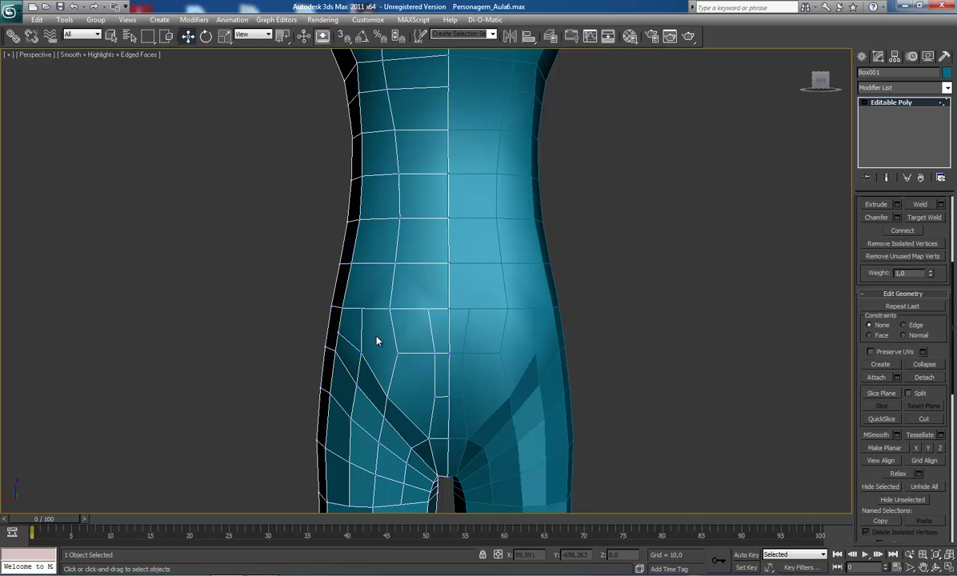
click(432, 352)
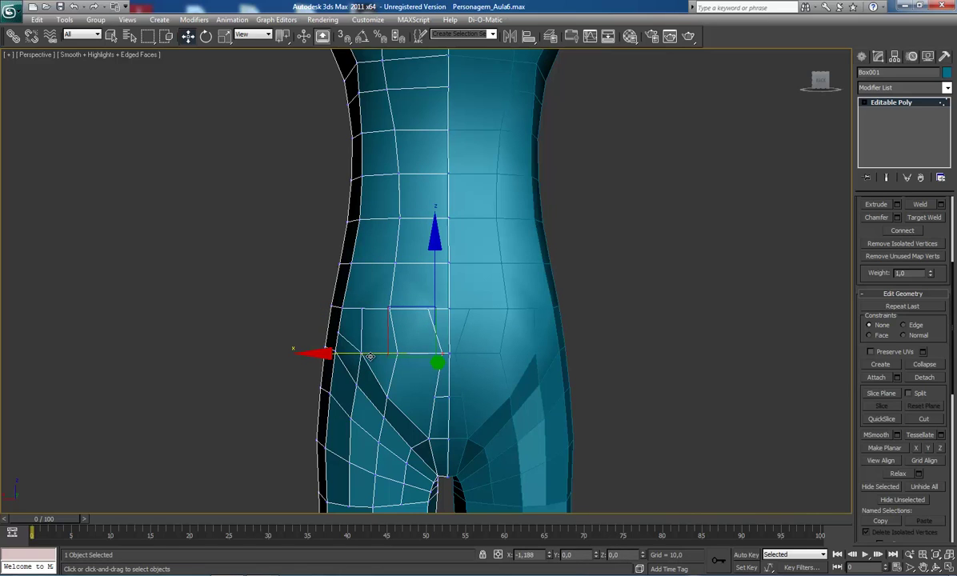
- Push the centreline vertices between the buttocks inward along Y to form the crease
alt+middle_drag(412, 376, 439, 348)
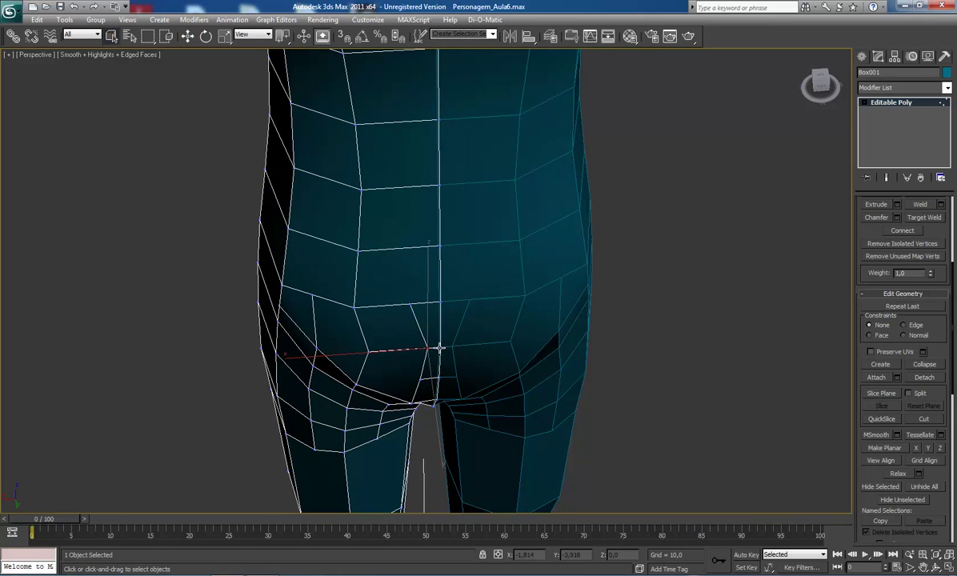
key(w)
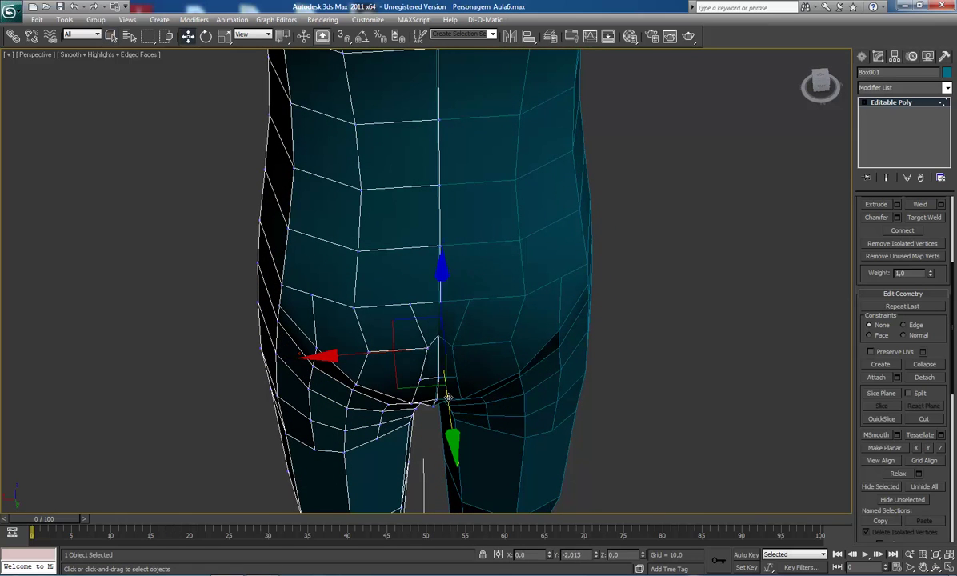
drag(451, 411, 452, 438)
drag(446, 476, 439, 450)
key(ctrl+r)
drag(472, 388, 430, 309)
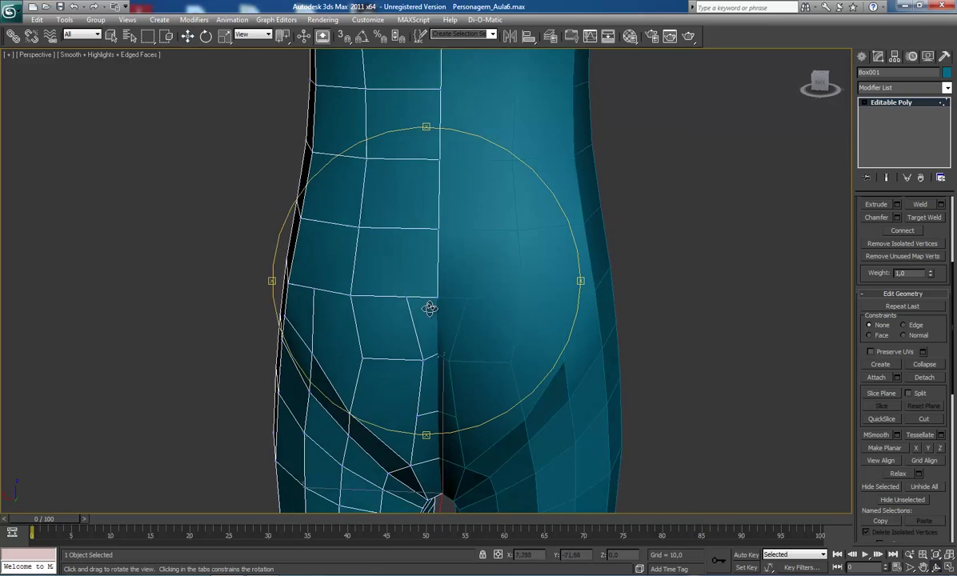
alt+middle_drag(429, 308, 435, 346)
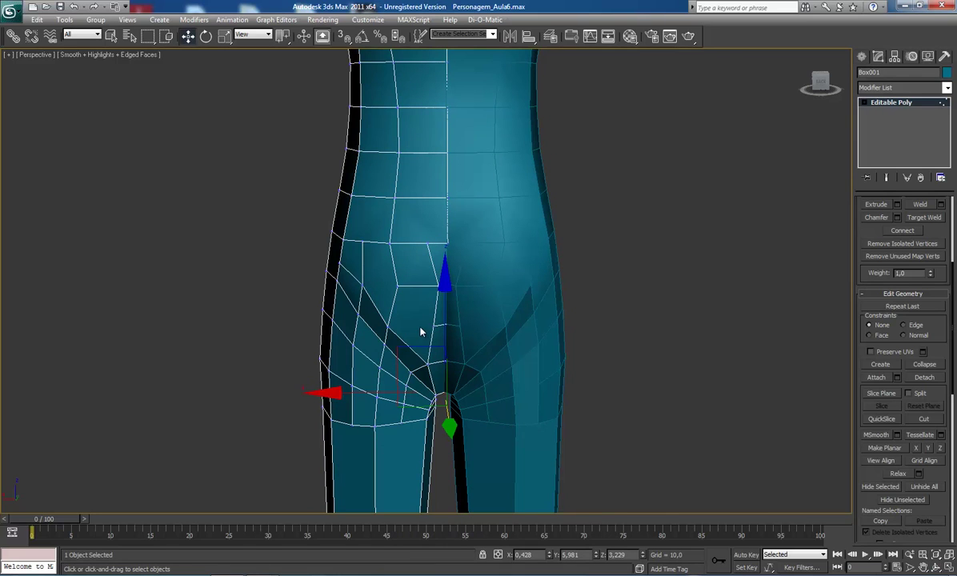
middle_drag(394, 309, 409, 343)
click(378, 319)
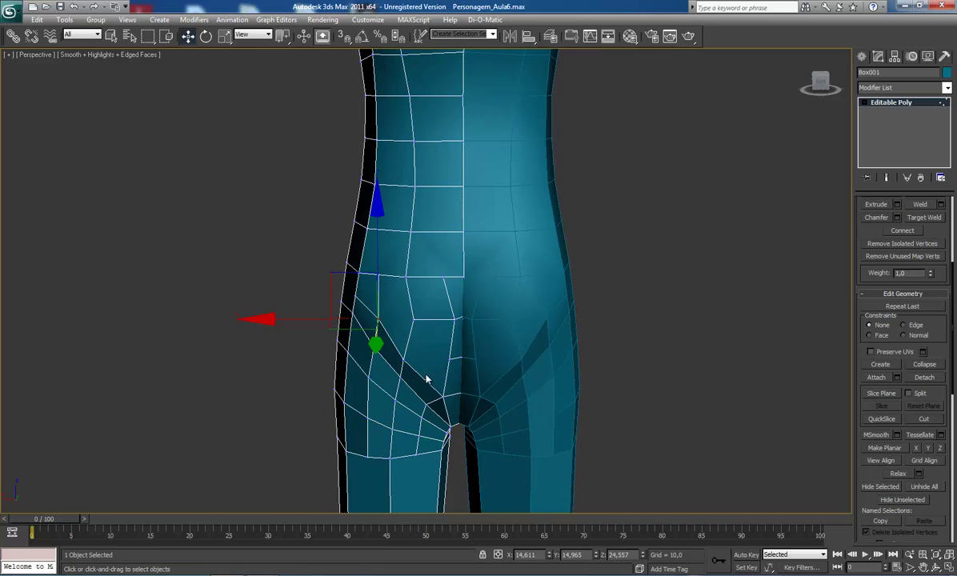
middle_drag(425, 375, 398, 256)
scroll(413, 304, up, 3)
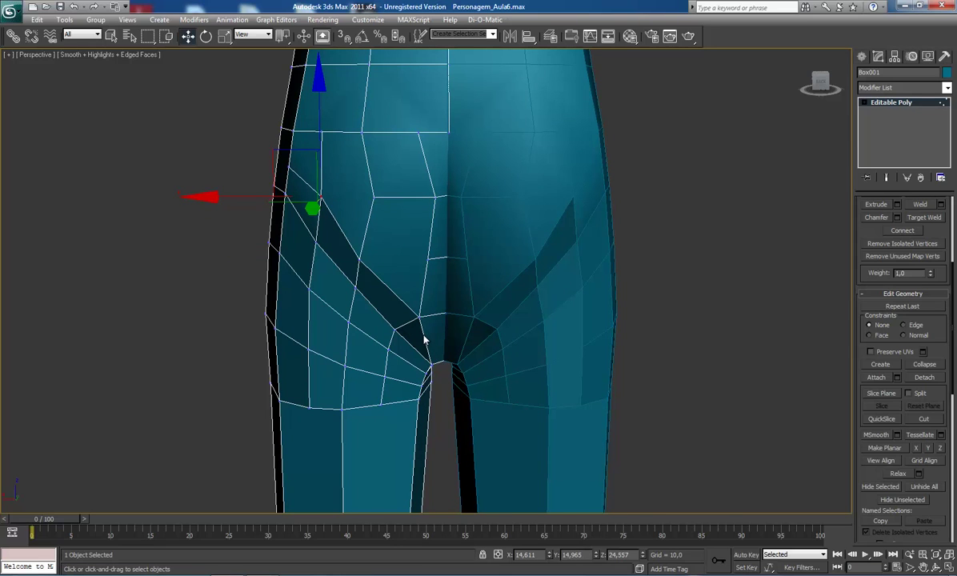
middle_drag(423, 347, 420, 324)
scroll(416, 325, up, 2)
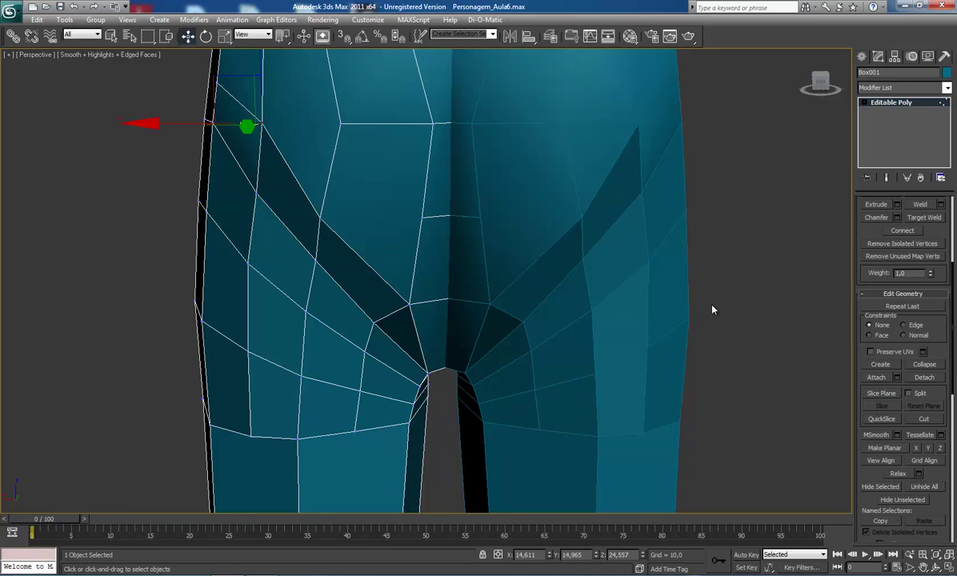
click(428, 375)
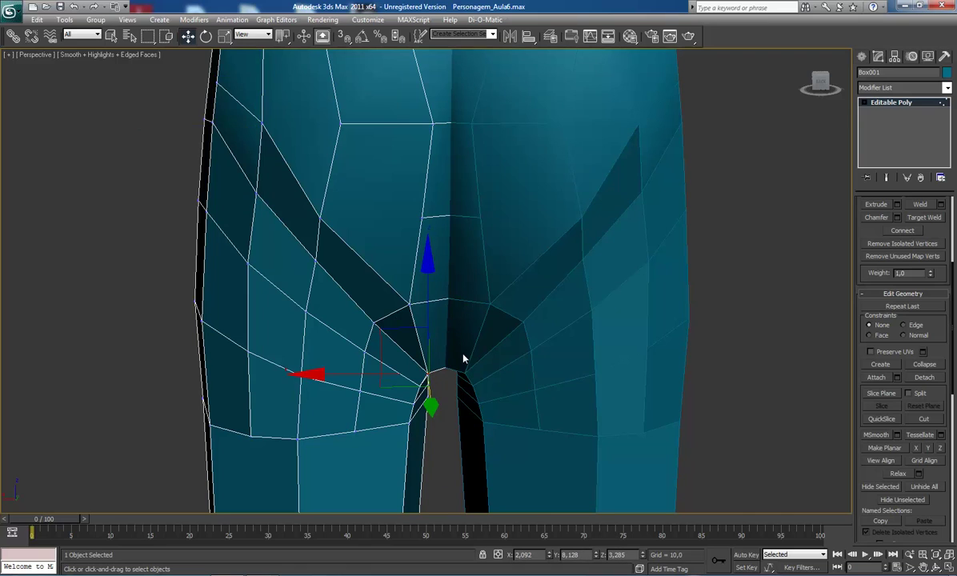
click(436, 330)
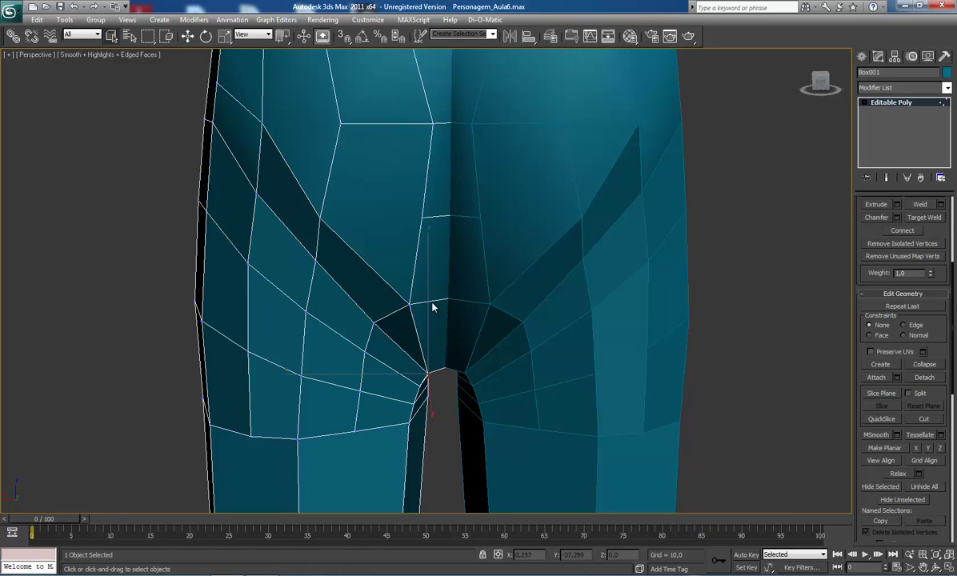
- Connect the five short horizontal edges beside the centreline, from the top of the buttocks to the crotch, with a new vertical edge line
key(2)
click(431, 302)
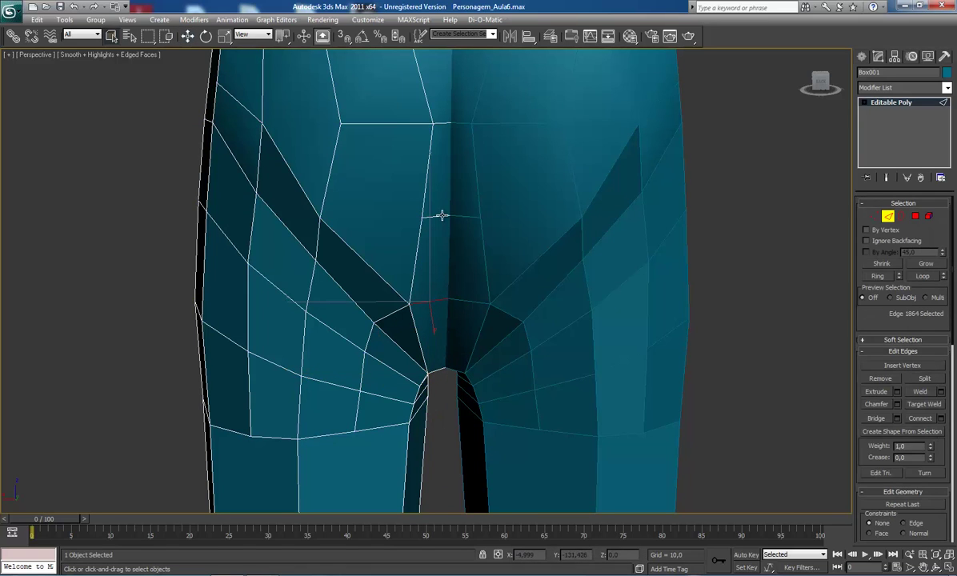
ctrl+click(441, 214)
middle_drag(447, 129, 458, 400)
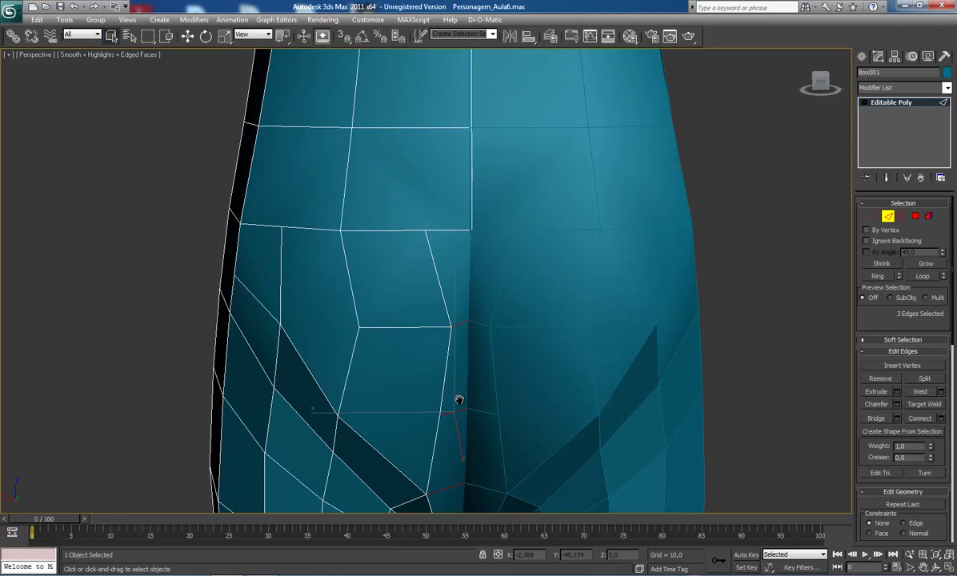
ctrl+click(448, 231)
middle_drag(423, 501, 429, 335)
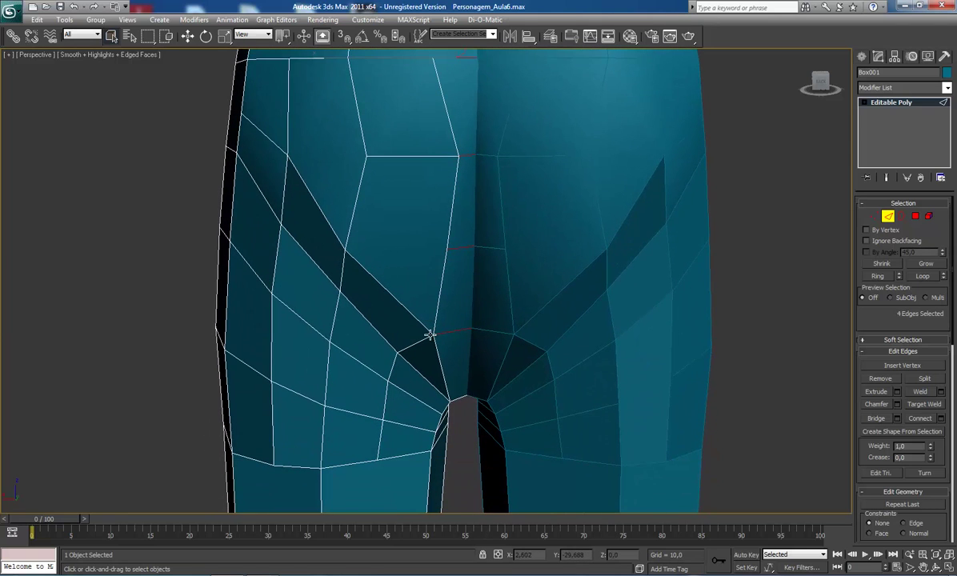
ctrl+click(461, 412)
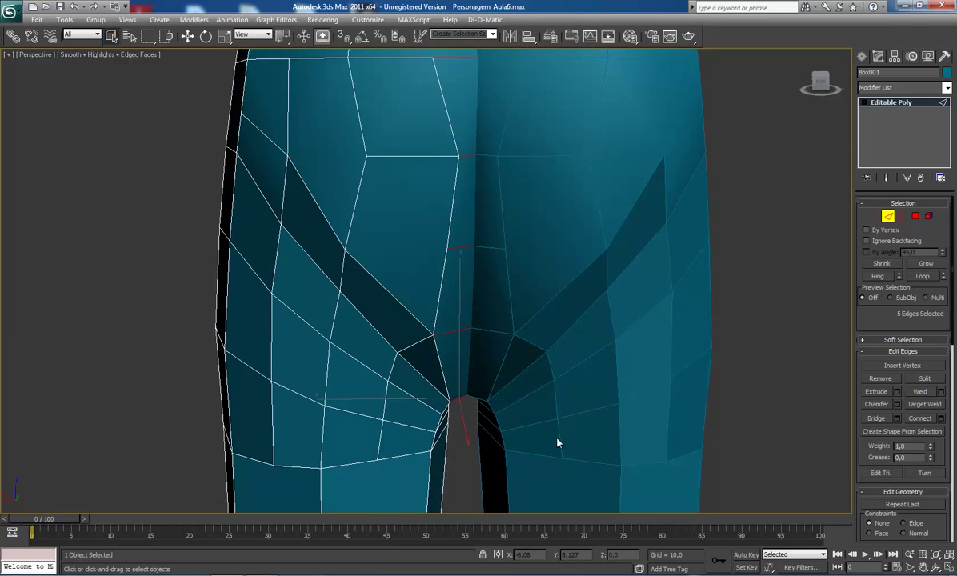
click(920, 418)
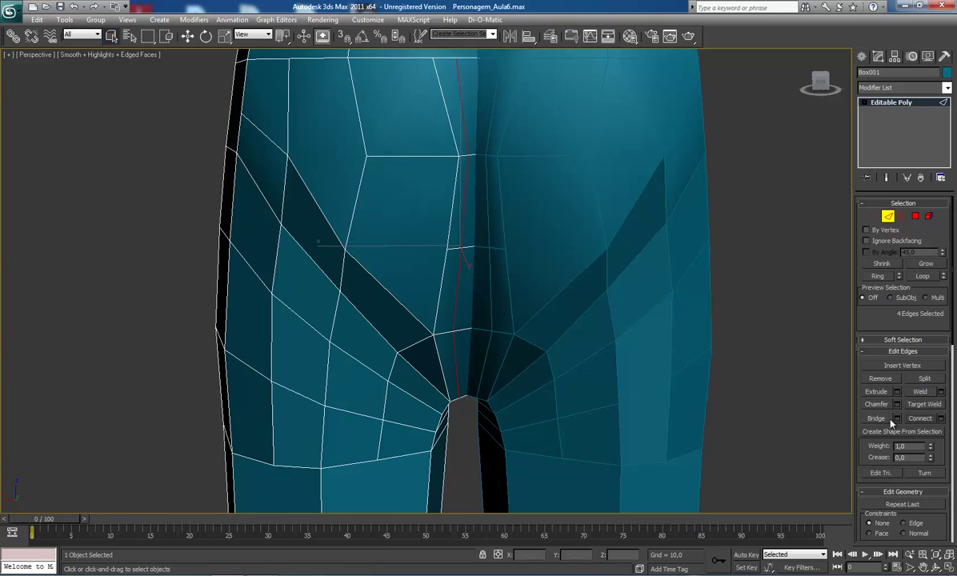
- Target-weld the lowest vertex of the new vertical edge line to the adjacent inner crotch corner vertex
key(1)
click(462, 410)
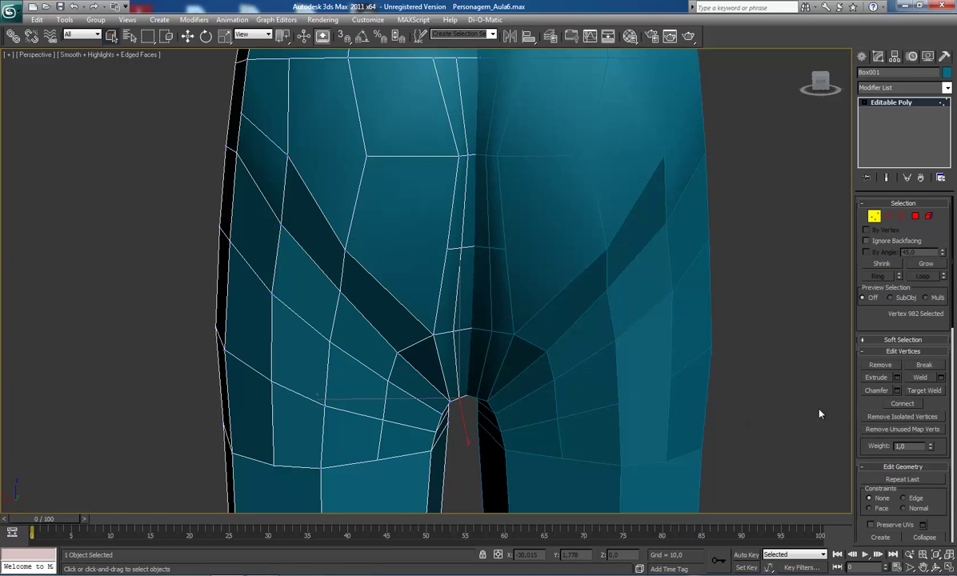
click(914, 391)
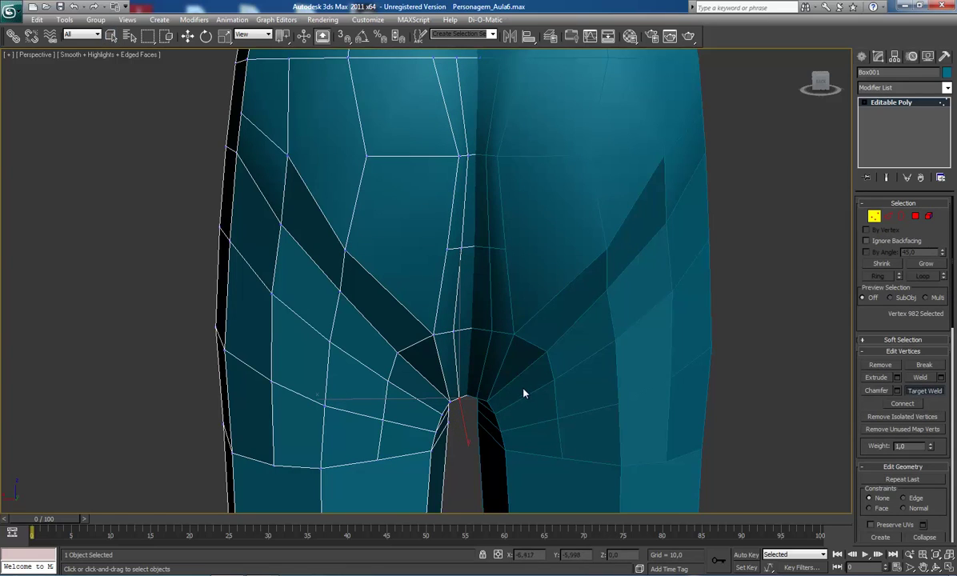
click(449, 400)
middle_drag(435, 417, 439, 412)
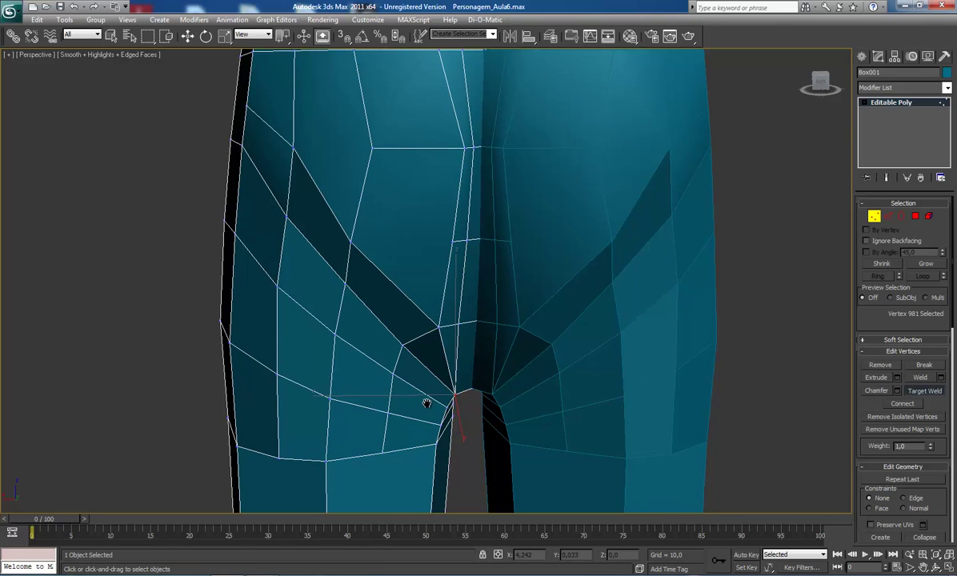
- Remove the short edge running from the inner end of the buttock fold down to the crotch corner
key(2)
click(444, 355)
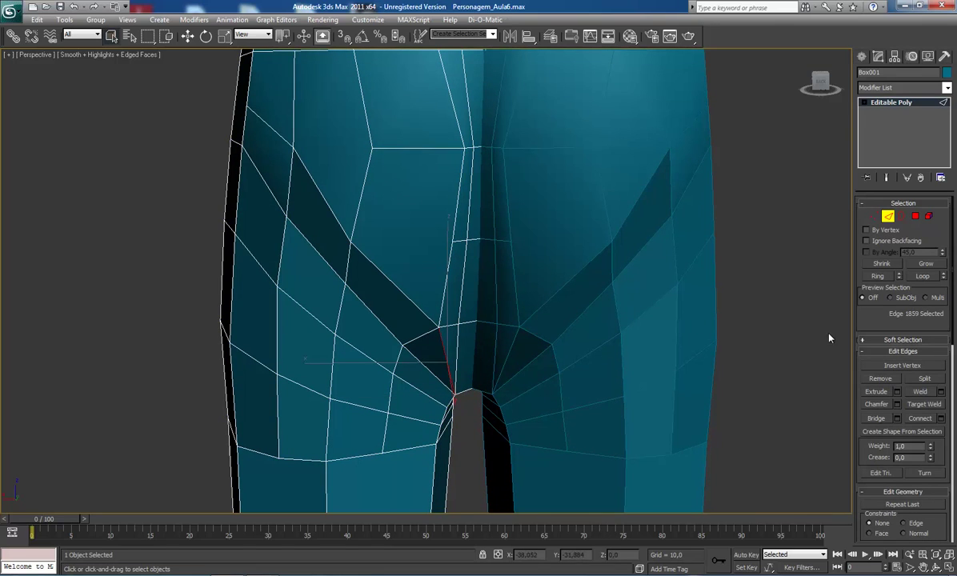
click(880, 379)
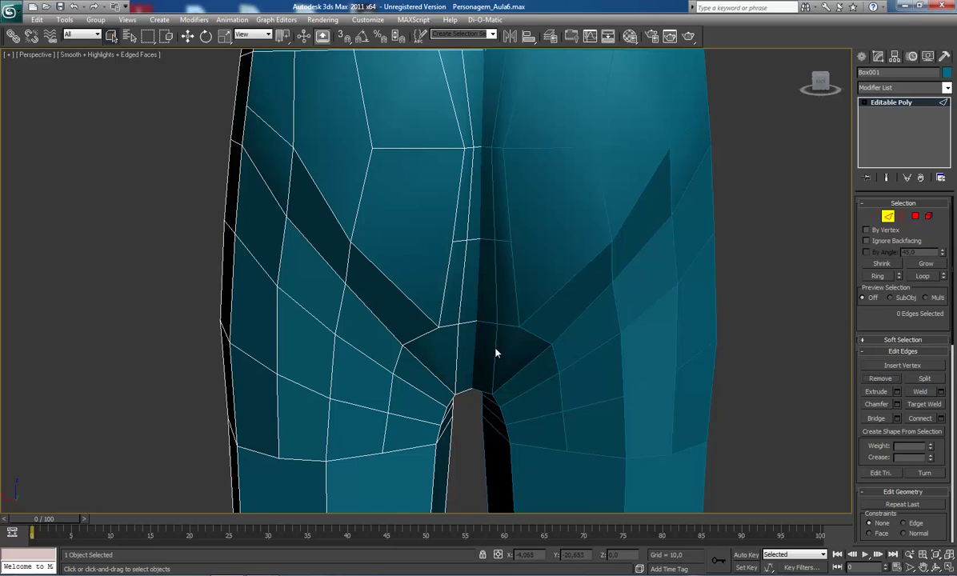
- Undo the removal of the short crotch edge to compare the edge flow, and reapply the removal
scroll(495, 353, down, 5)
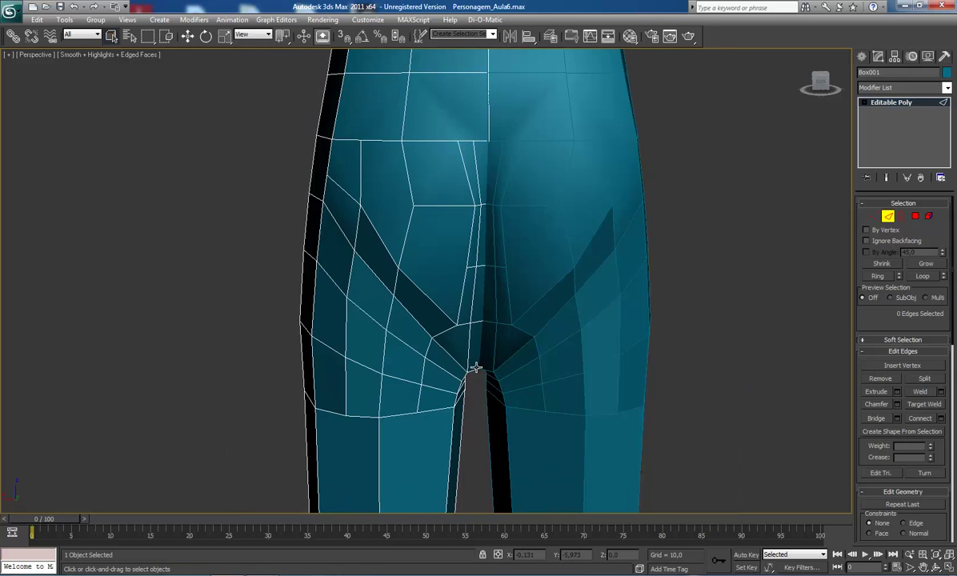
middle_drag(475, 368, 467, 343)
scroll(467, 336, up, 4)
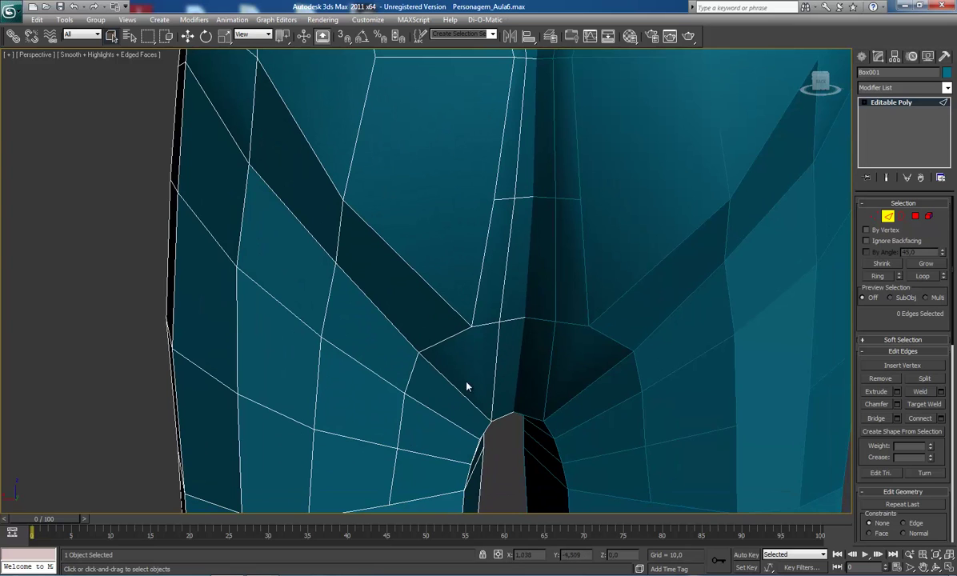
scroll(471, 415, down, 3)
middle_drag(471, 415, 469, 408)
middle_drag(448, 365, 467, 379)
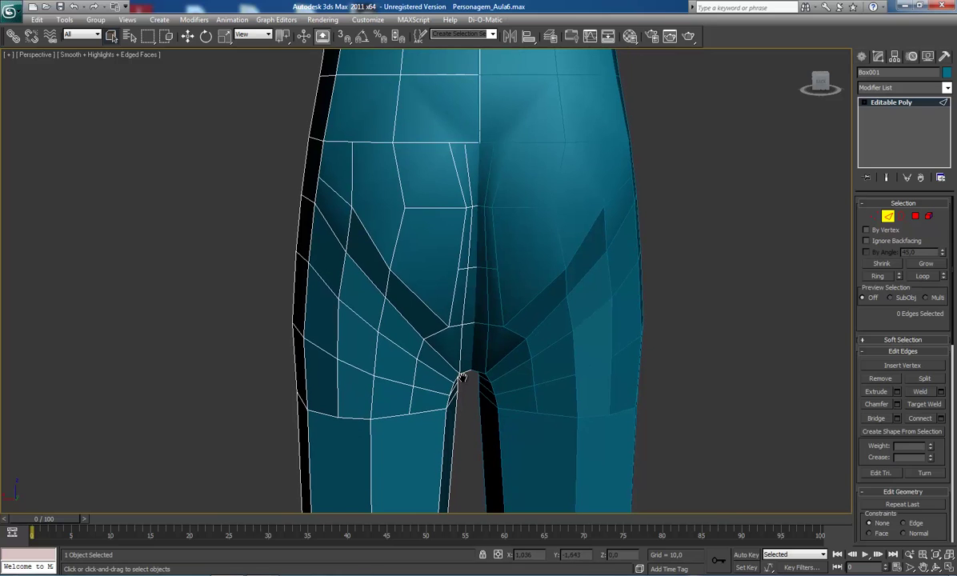
click(464, 381)
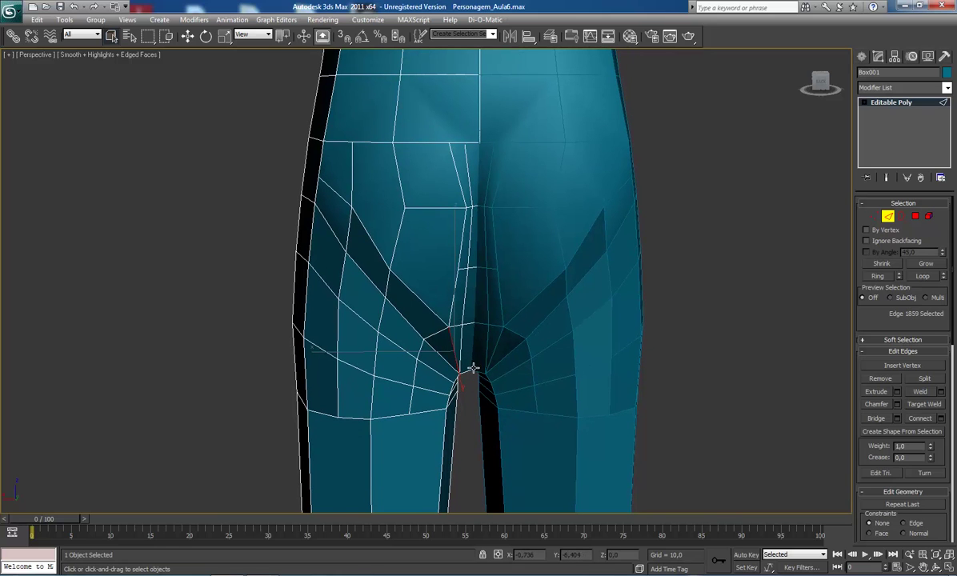
middle_drag(424, 332, 415, 322)
scroll(415, 323, up, 2)
middle_drag(442, 361, 432, 339)
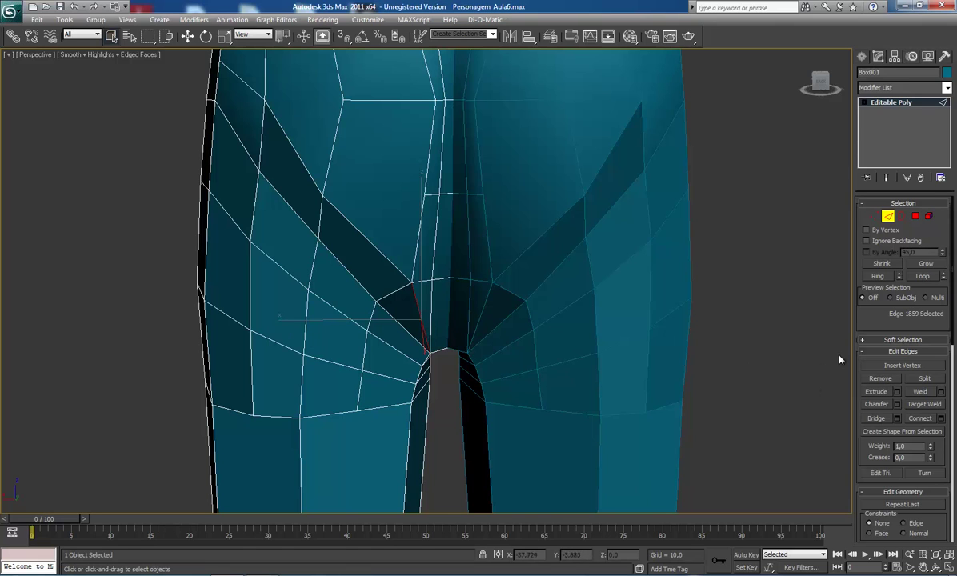
click(411, 284)
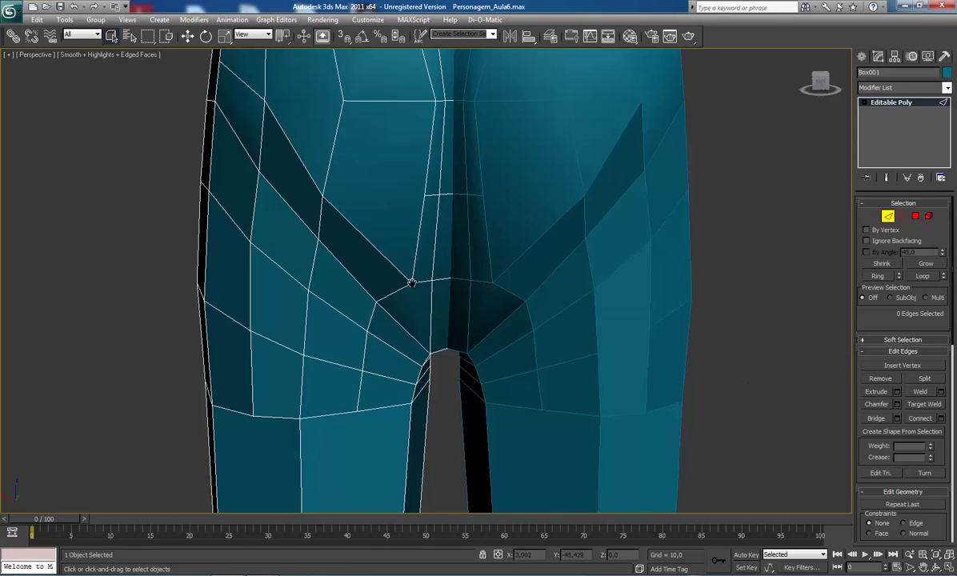
- Move the vertex at the inner end of the buttock fold upward to about Z 11.5
middle_drag(410, 284, 412, 301)
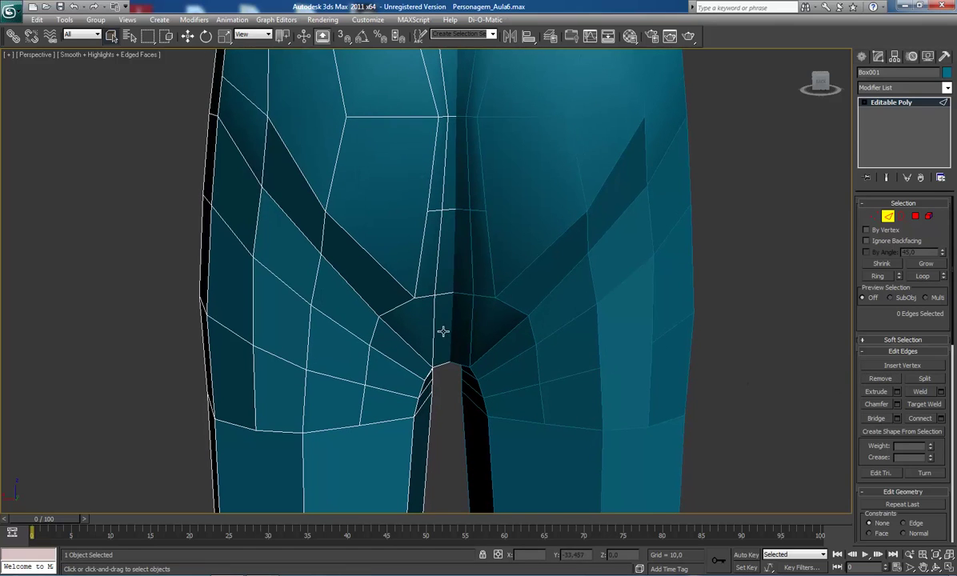
click(414, 299)
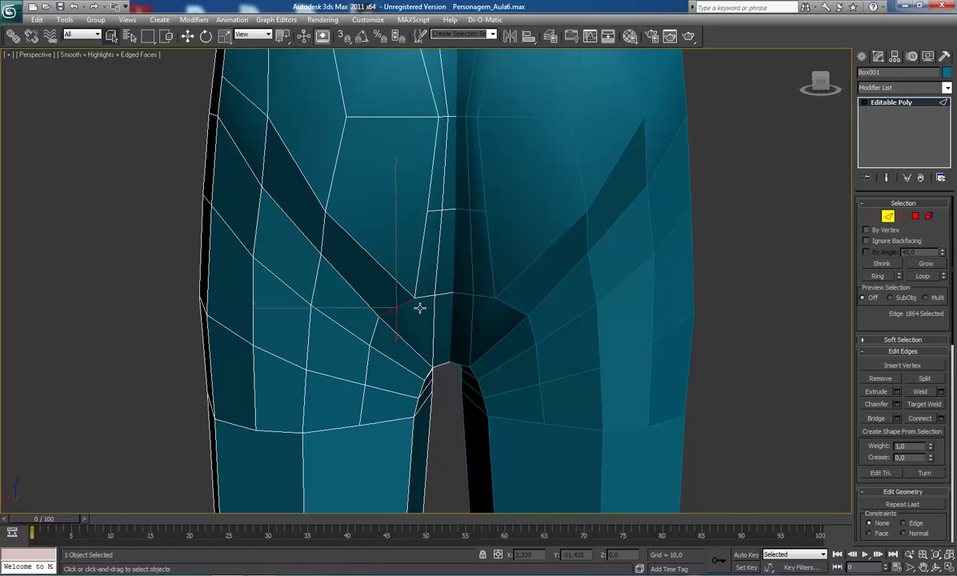
key(1)
click(410, 299)
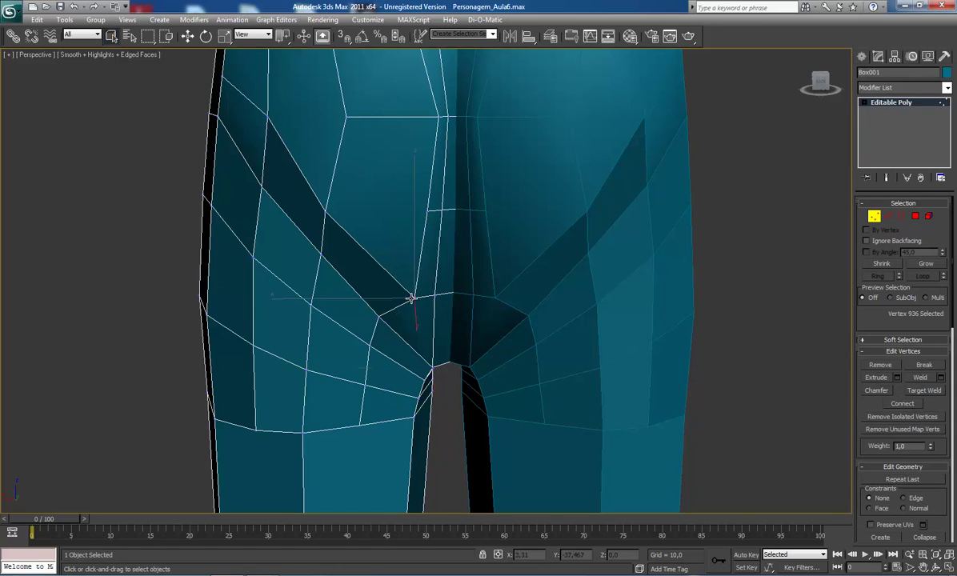
key(w)
drag(387, 256, 387, 223)
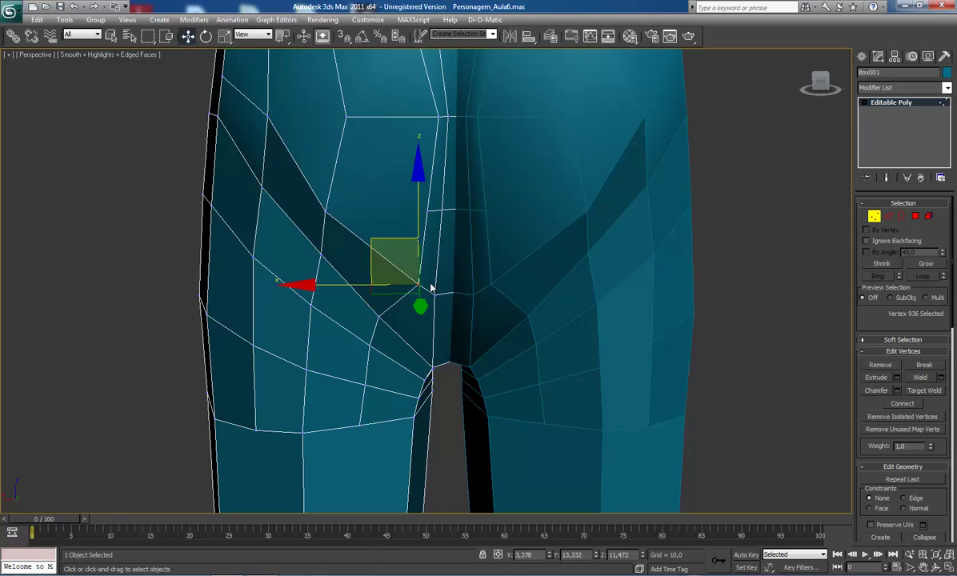
- Move the neighbouring vertex of the new edge line toward the centreline to about X 1.2, and lower the adjacent centreline vertex slightly
click(432, 295)
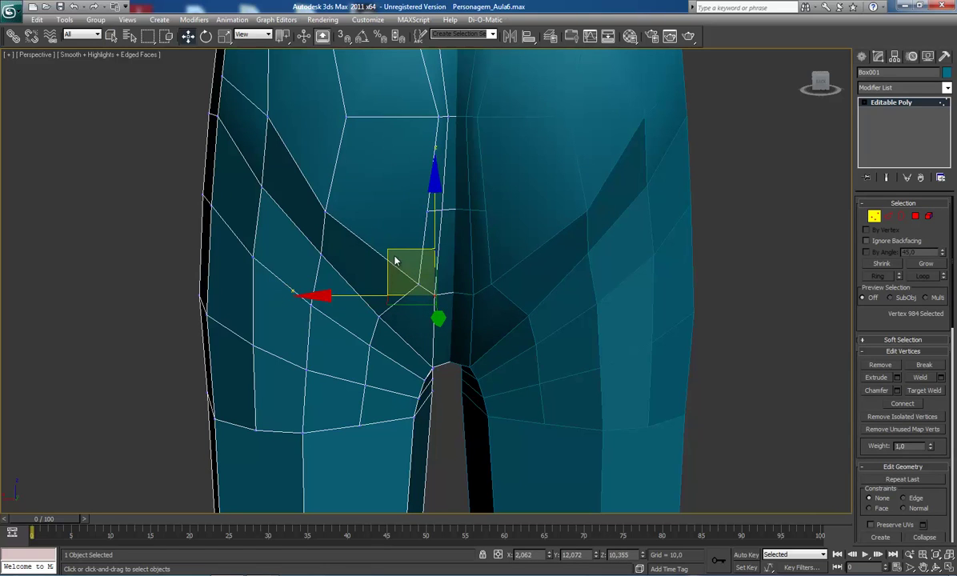
drag(398, 250, 418, 265)
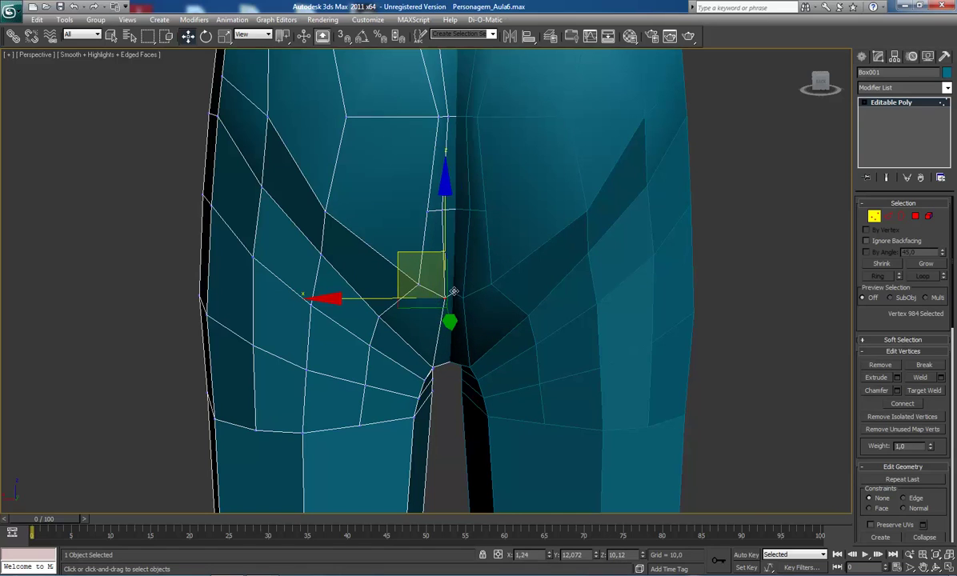
click(454, 292)
drag(456, 222, 454, 235)
- Move the middle vertex under the buttock down and outward, and its inner neighbour down toward the crotch, to round the lower fold
click(418, 284)
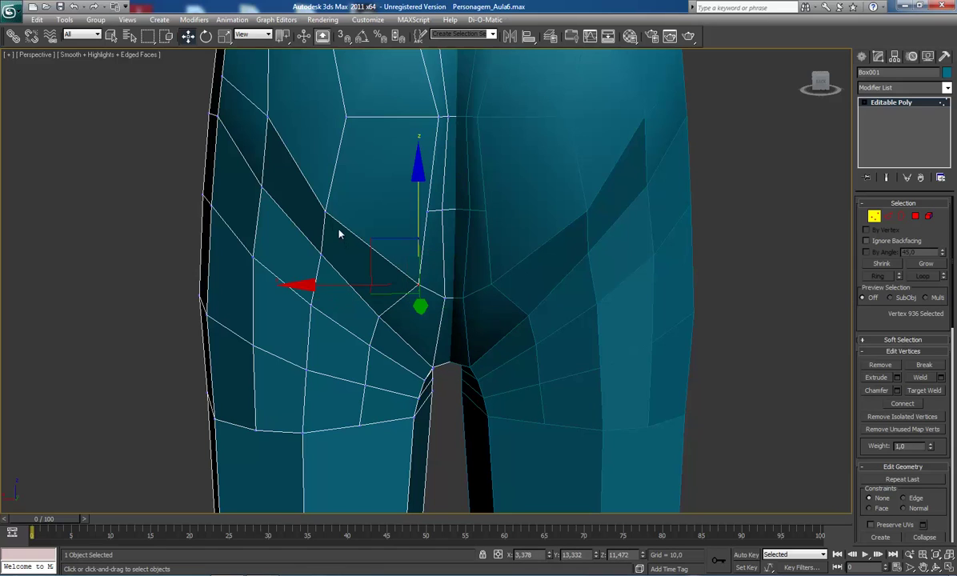
click(320, 255)
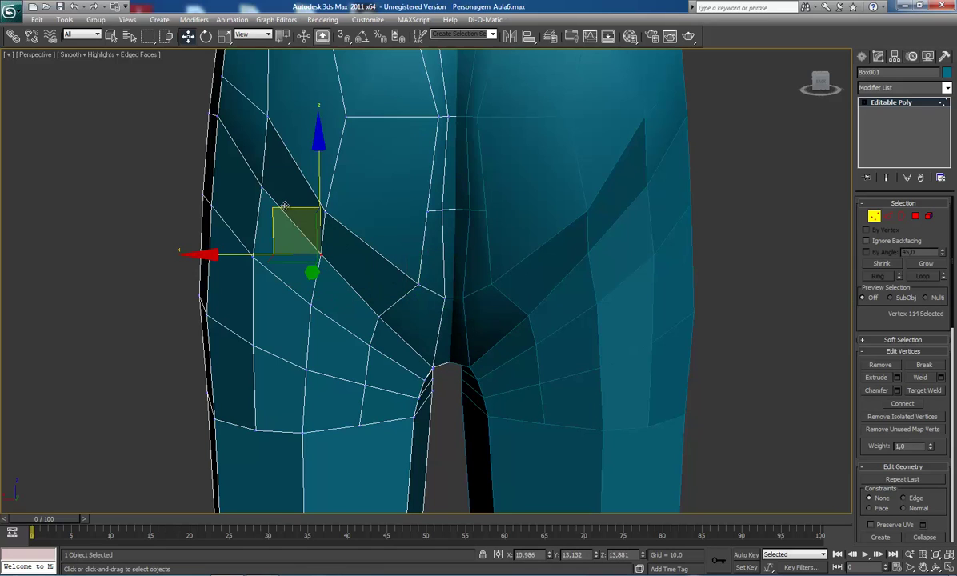
drag(268, 224, 360, 304)
click(381, 318)
- Move the outer vertex of the lower buttock fold down and outward, and shift the vertex above it outward toward the hip
click(260, 187)
middle_drag(267, 265, 293, 286)
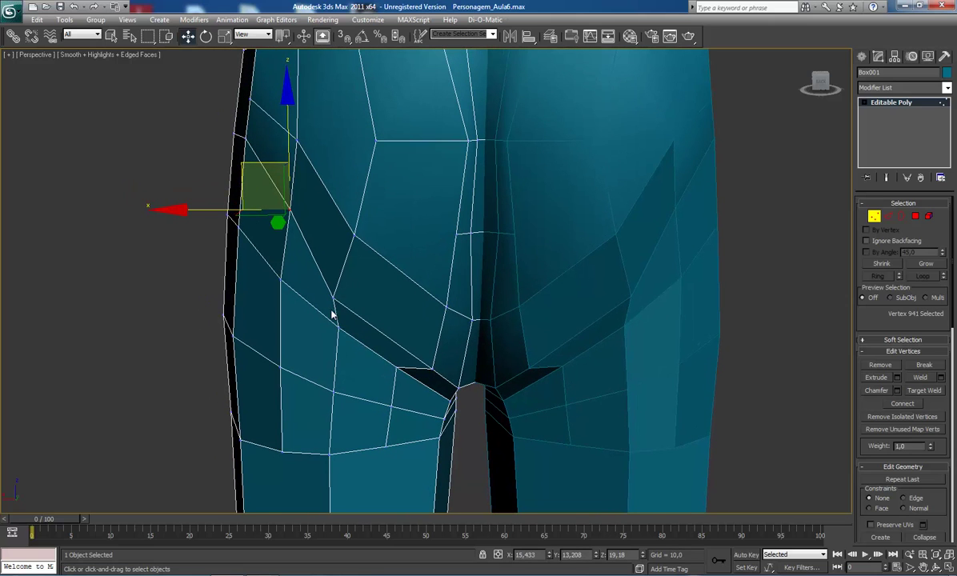
drag(242, 162, 234, 193)
click(297, 142)
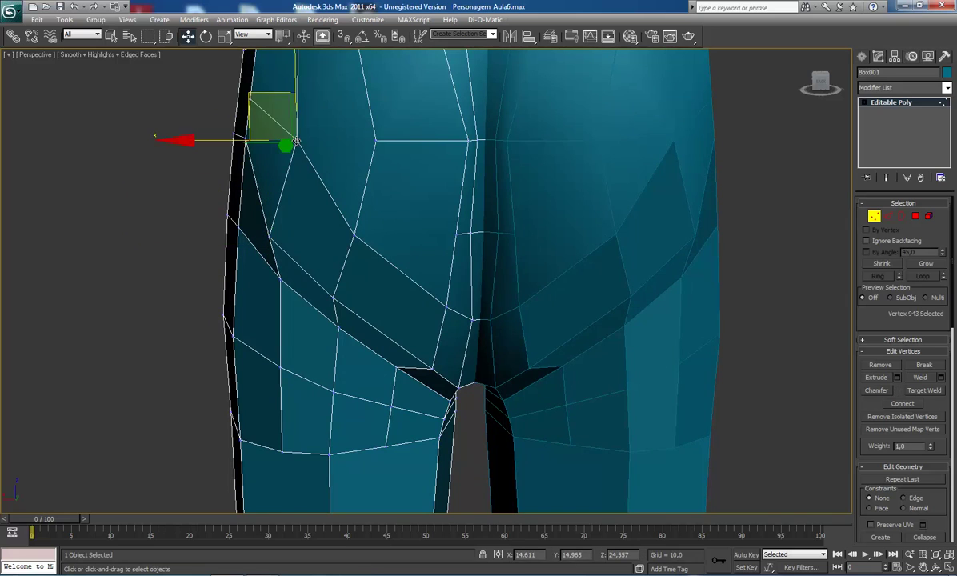
drag(245, 95, 221, 102)
- Move the vertex on the hip outline beside the fold down and slightly outward to about X 20.1, Z 22.2
scroll(331, 192, down, 2)
alt+middle_drag(394, 217, 376, 169)
click(362, 168)
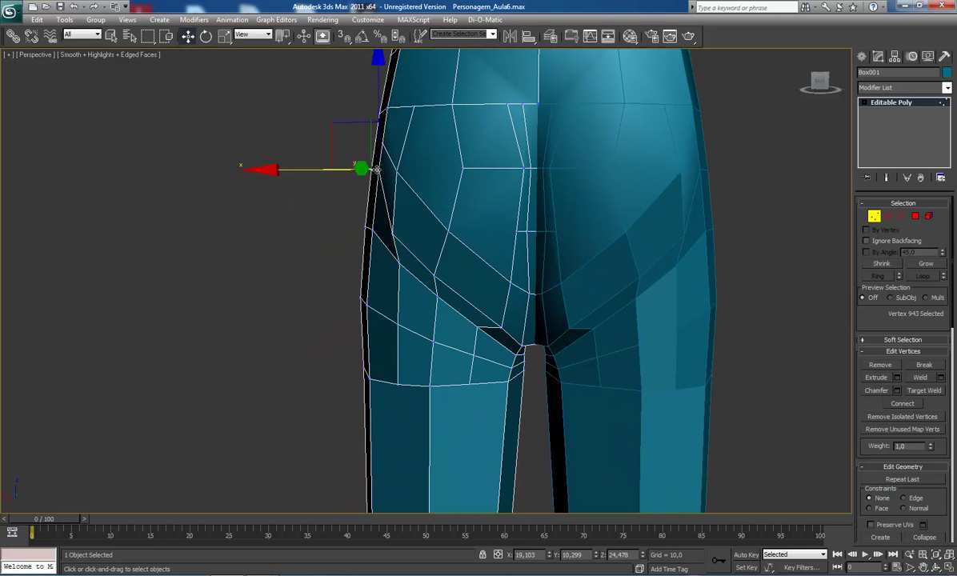
drag(327, 139, 359, 211)
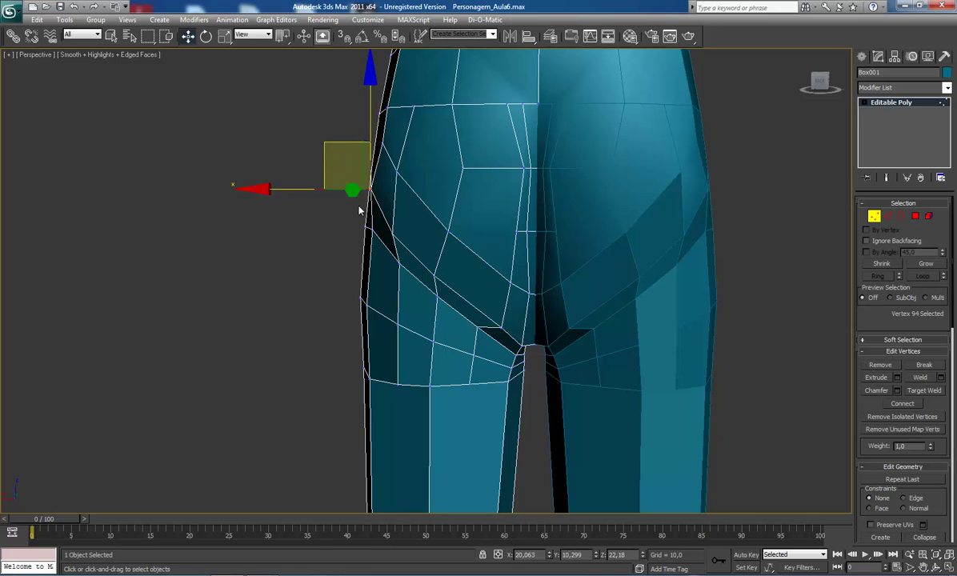
- Lower the outer vertex of the crease under the buttock to about Z 8.9, and lower its inner neighbour and the vertex above that neighbour
click(398, 264)
drag(364, 217, 364, 254)
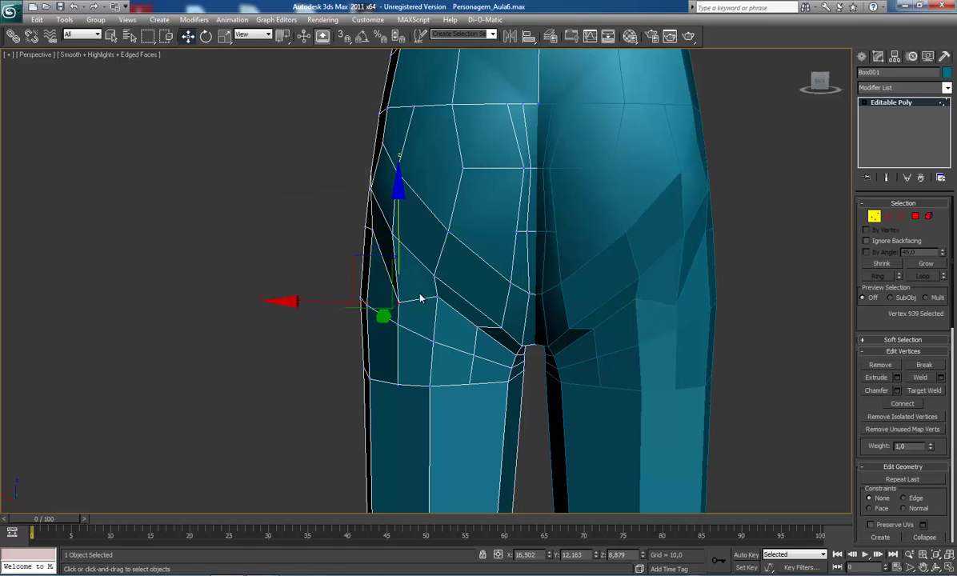
click(437, 296)
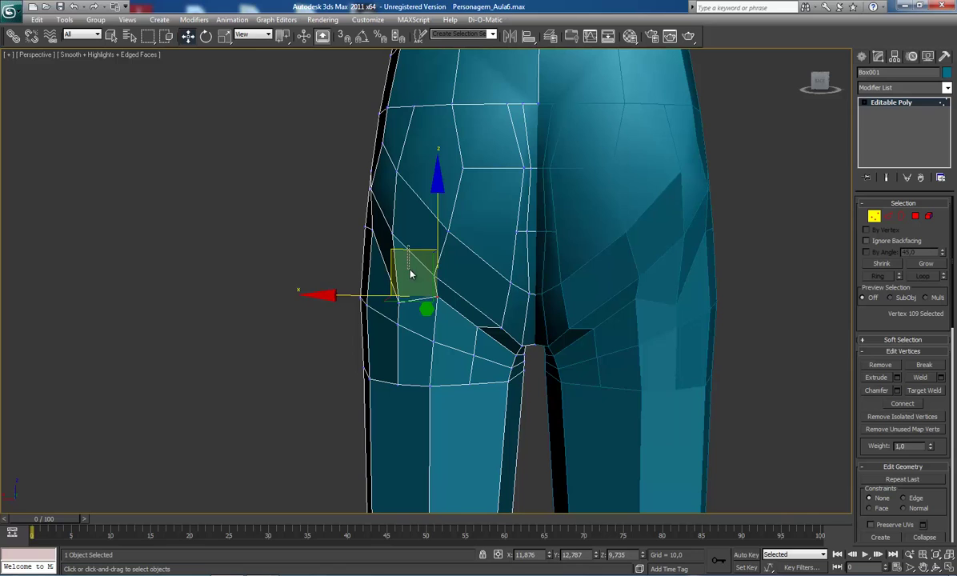
drag(438, 213, 436, 281)
click(438, 297)
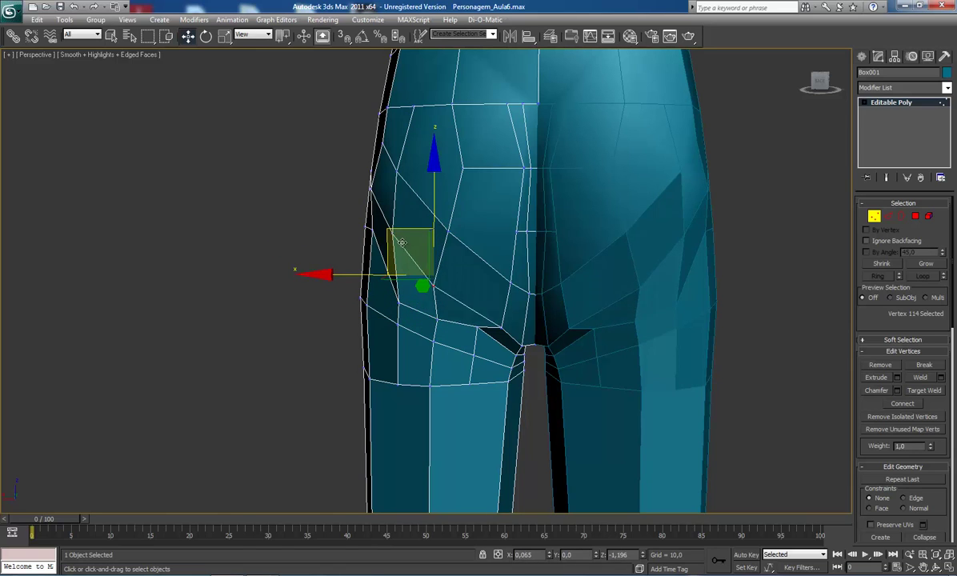
- Lower the outer vertex of the fold line above the crease, and move the adjacent hip-outline vertex to about X 20.3, Z 13.5
click(392, 231)
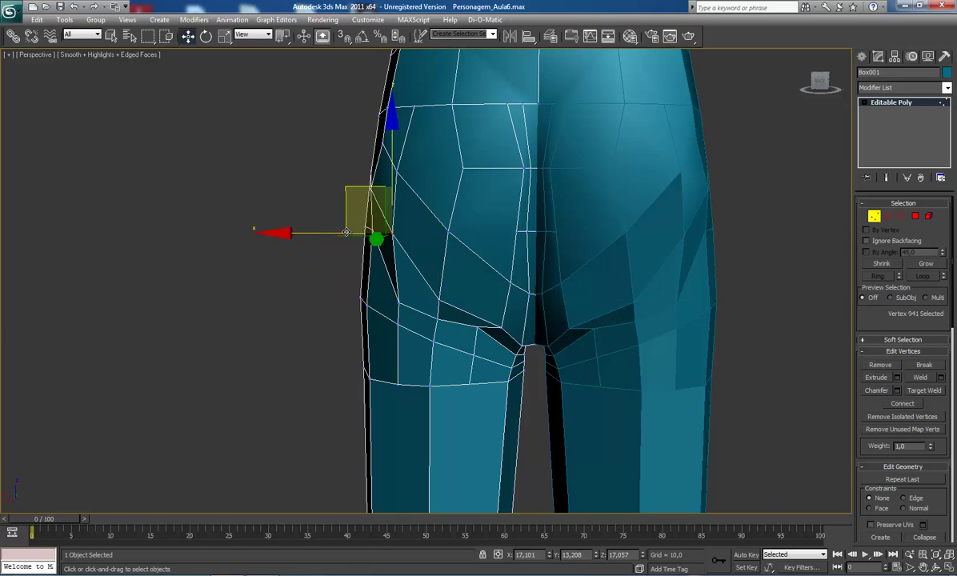
click(372, 229)
click(392, 231)
drag(349, 188, 370, 215)
click(372, 230)
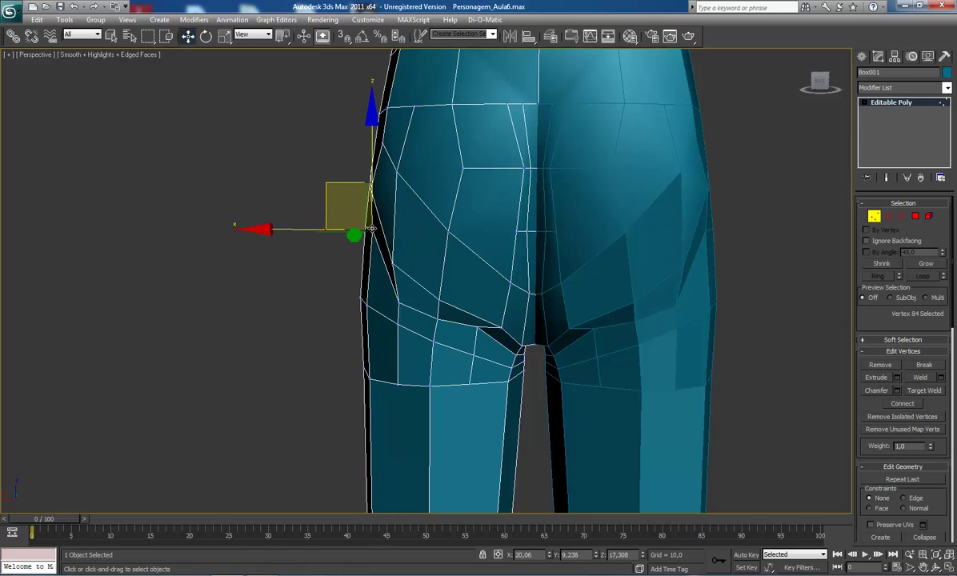
drag(334, 185, 352, 228)
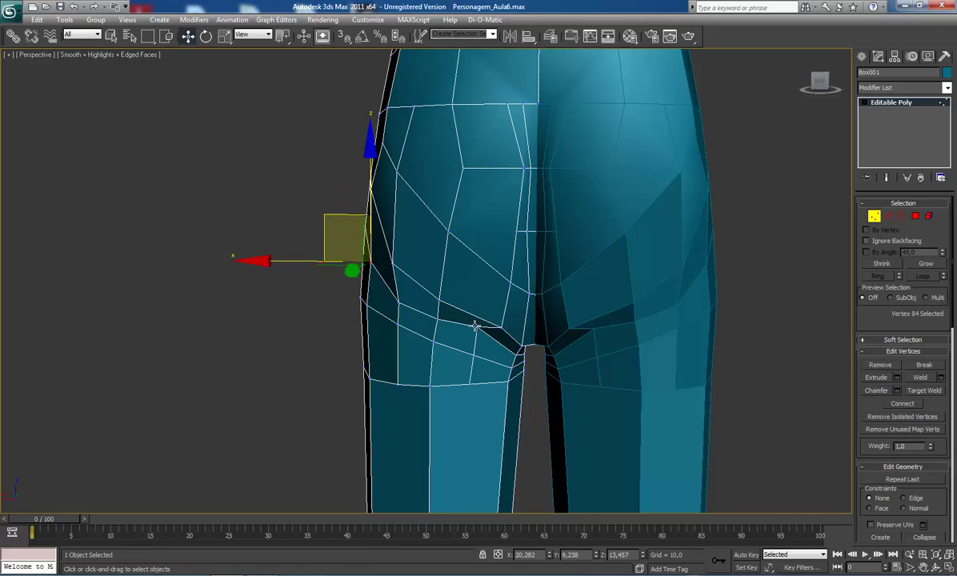
- Raise the innermost fold vertex near the crotch to about Z 6.6, and move the vertex just below it to about X 6.2, Z 4.9
click(499, 326)
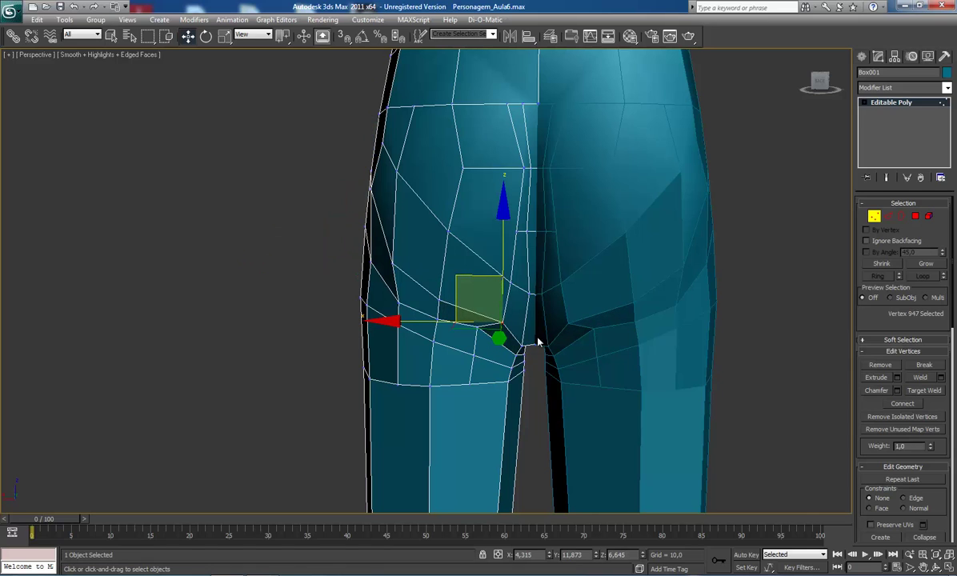
click(475, 326)
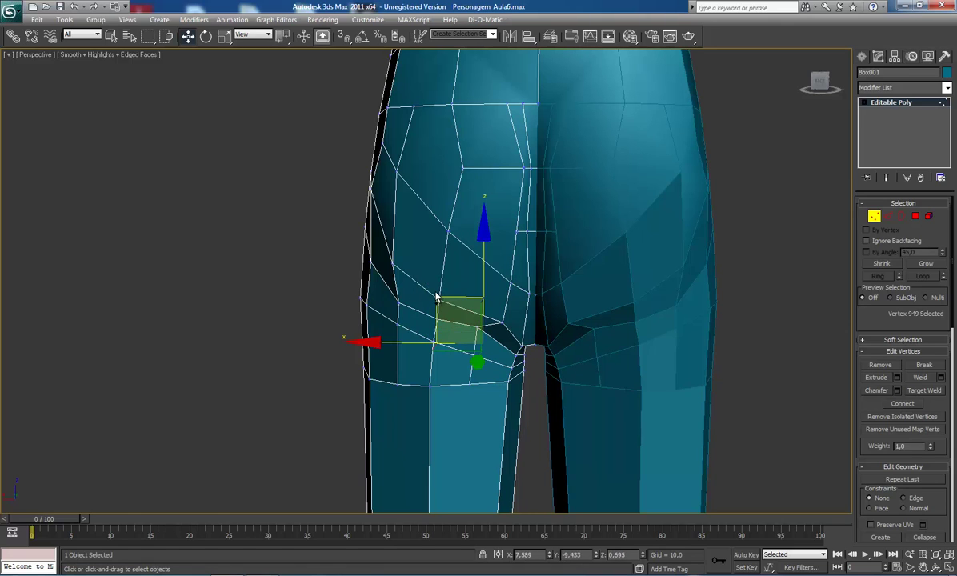
key(ctrl+z)
click(476, 331)
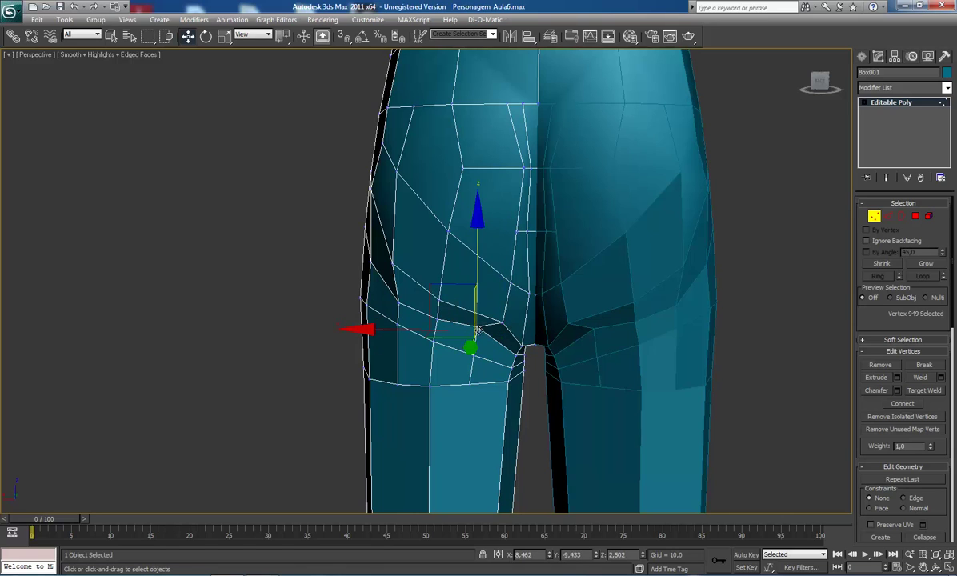
click(476, 325)
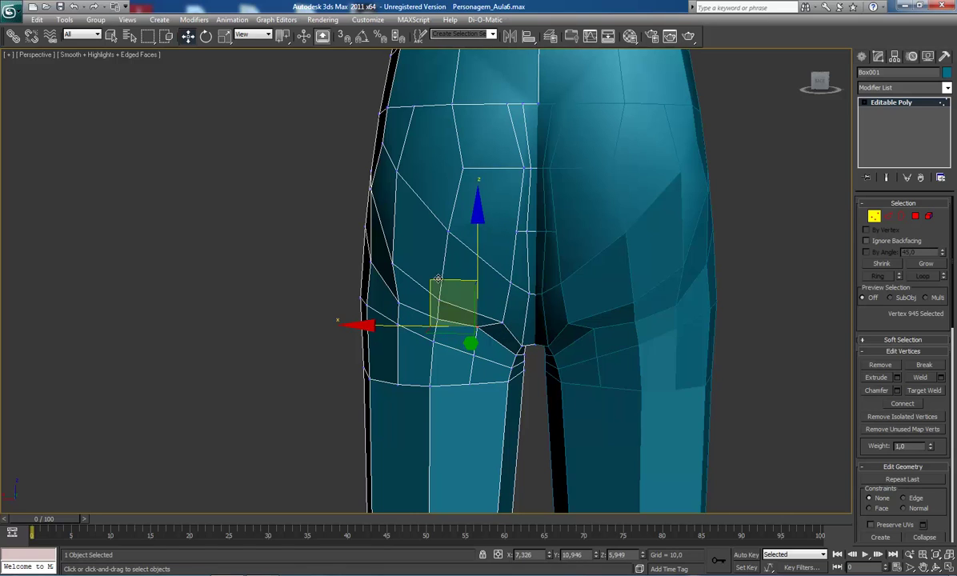
drag(446, 287, 460, 302)
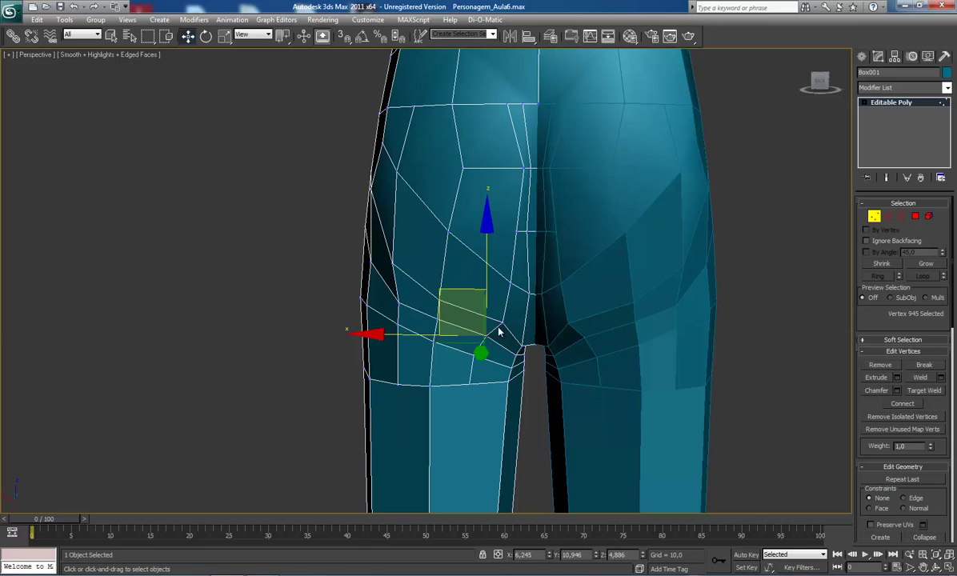
- Raise the inner crotch vertex to about X 1.6, Z 5.5, and the neighbouring centreline vertex to about Z 6.5
click(520, 346)
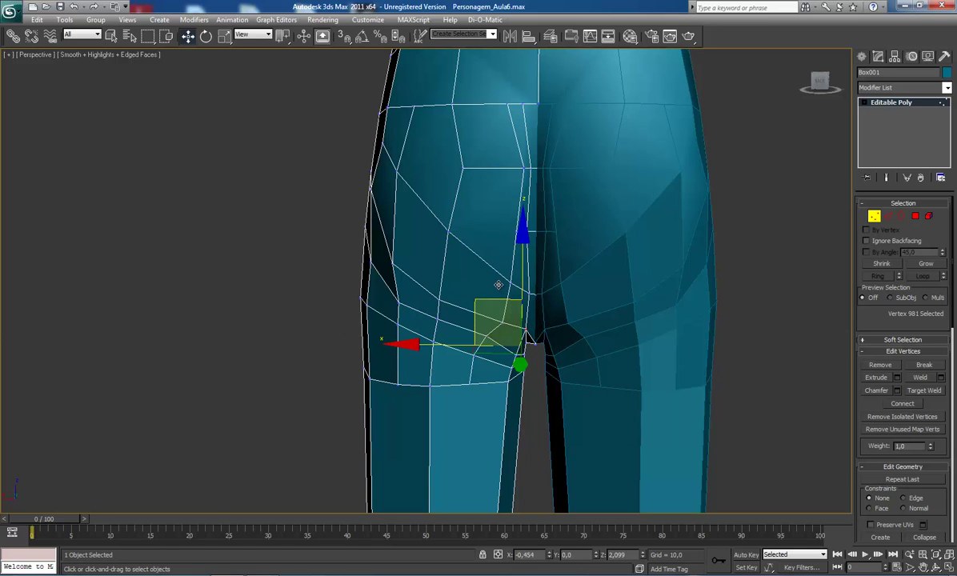
drag(498, 284, 472, 304)
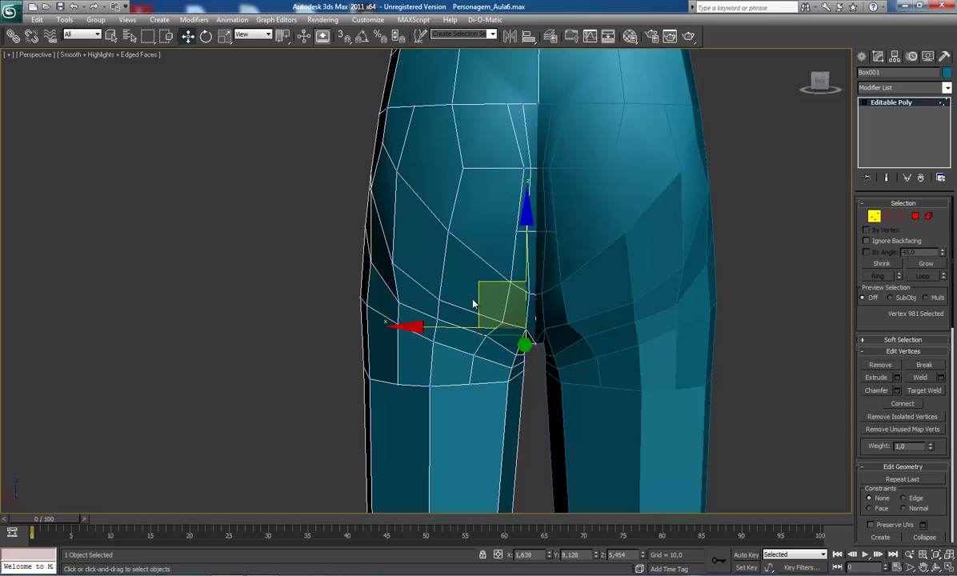
alt+middle_drag(516, 306, 339, 262)
click(471, 313)
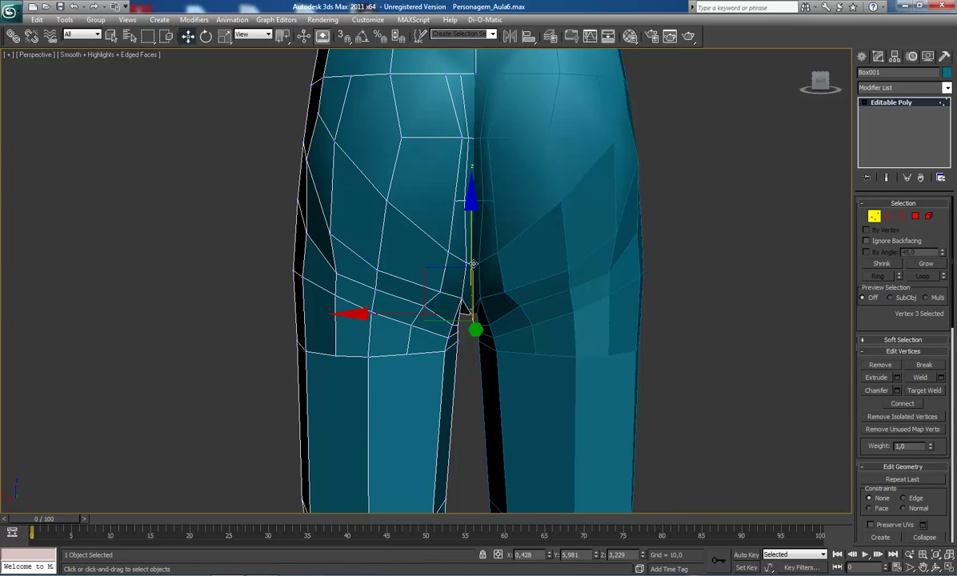
drag(472, 244, 475, 217)
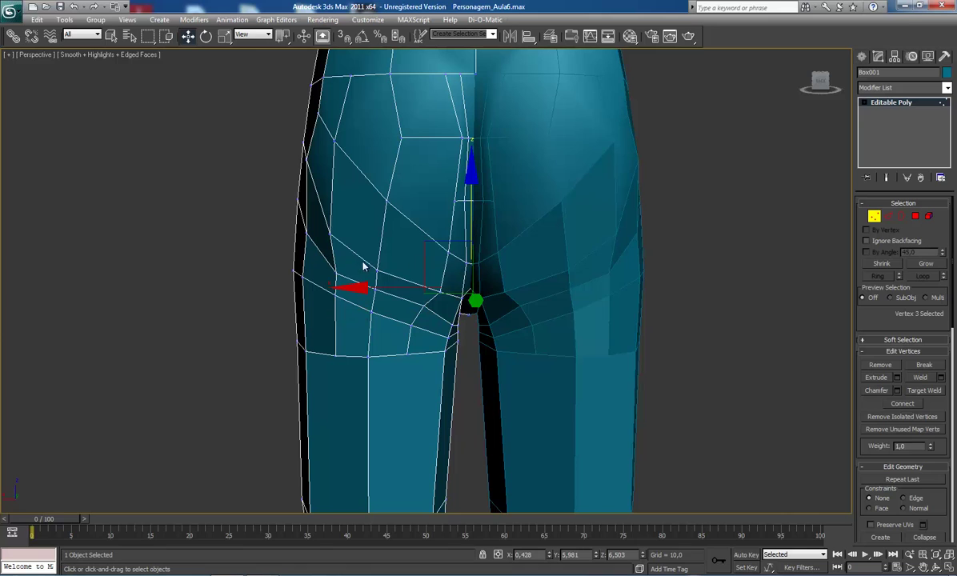
- Shift the lower hip-outline vertex slightly outward, and move the hip vertex above it down and outward to about X 20.8, Z 18.2
click(305, 253)
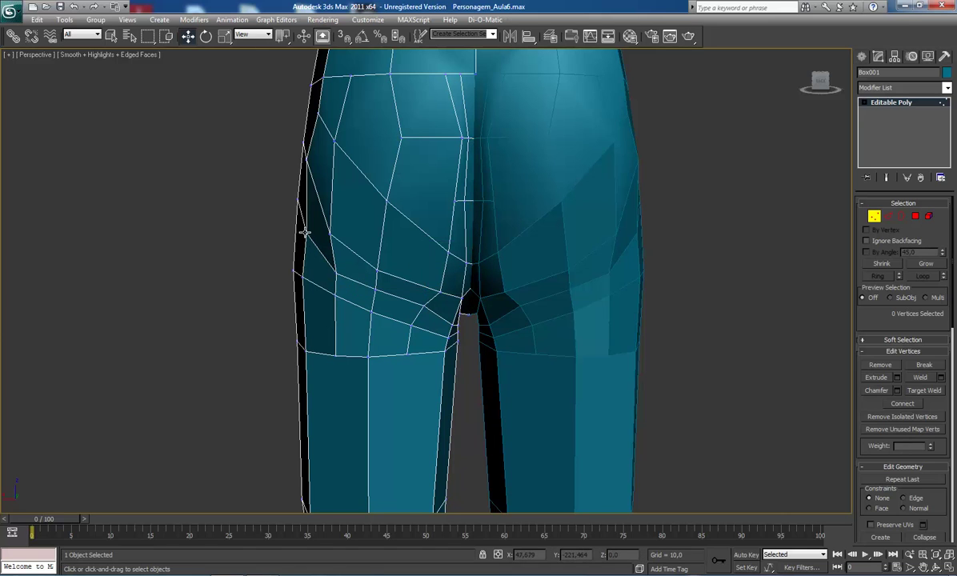
click(304, 232)
drag(261, 188, 255, 190)
click(306, 157)
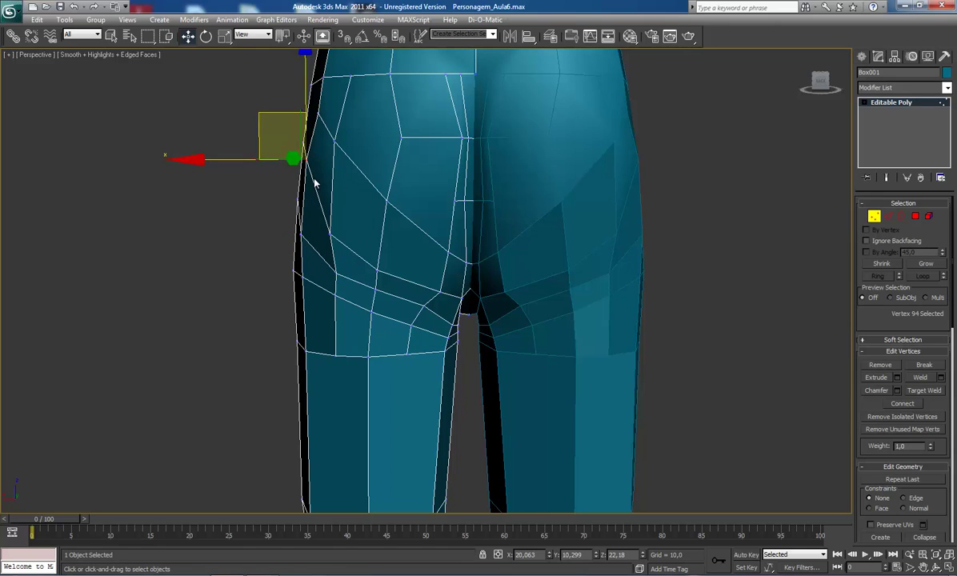
drag(272, 113, 262, 178)
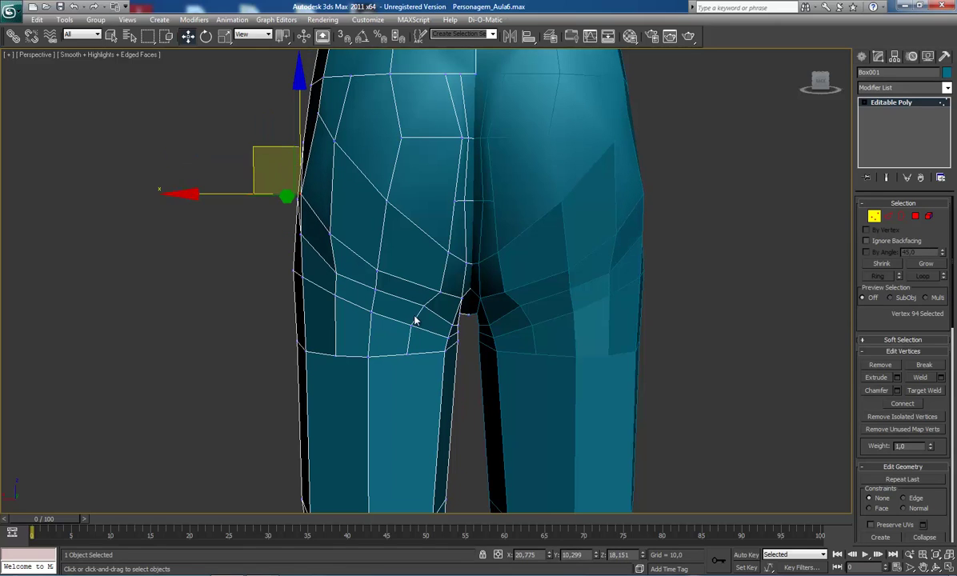
- Lower the outer buttock fold vertex to about Z 13.6, and shift the inner crease vertex near the crotch to about X 5.8, Z 4.7
click(336, 274)
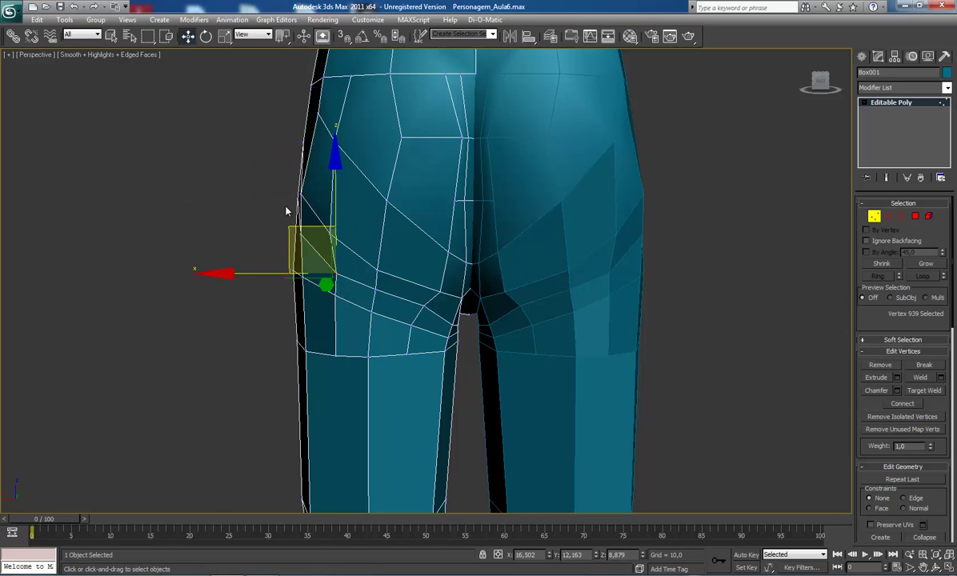
click(330, 231)
drag(296, 190, 297, 206)
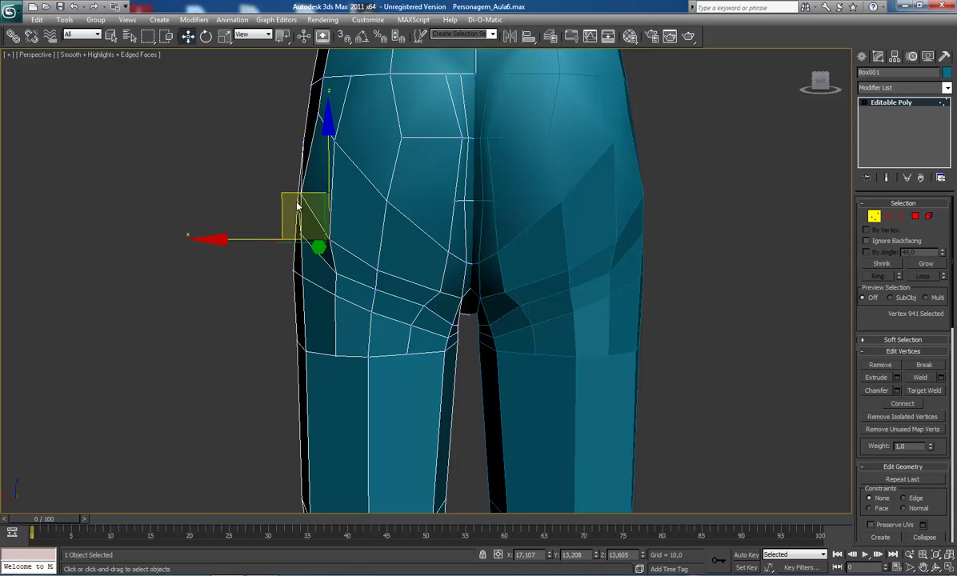
click(383, 287)
click(424, 305)
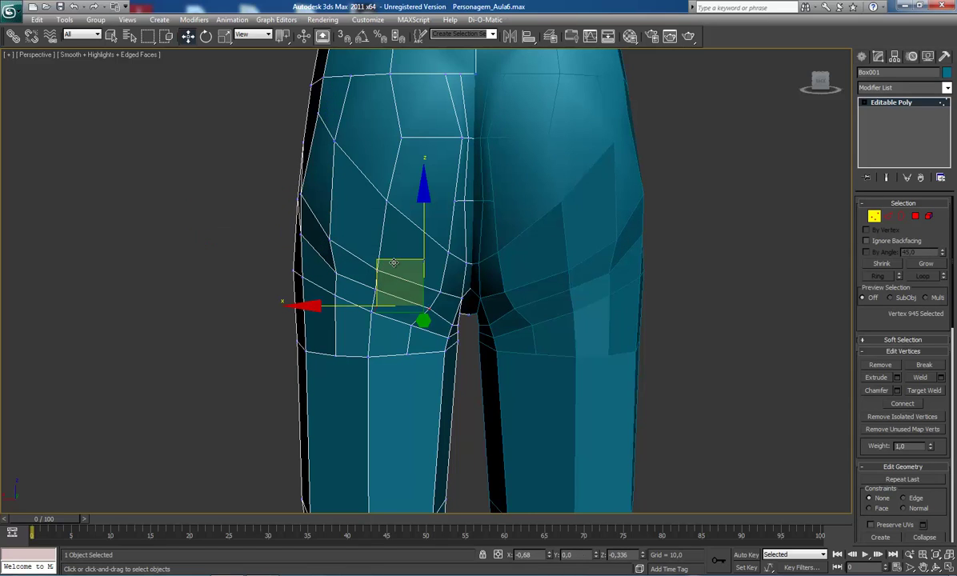
drag(387, 261, 404, 276)
- Move the inner-thigh vertex outward to about X 3.8, and the inner crotch vertex outward to about X 2.3
click(453, 339)
click(450, 356)
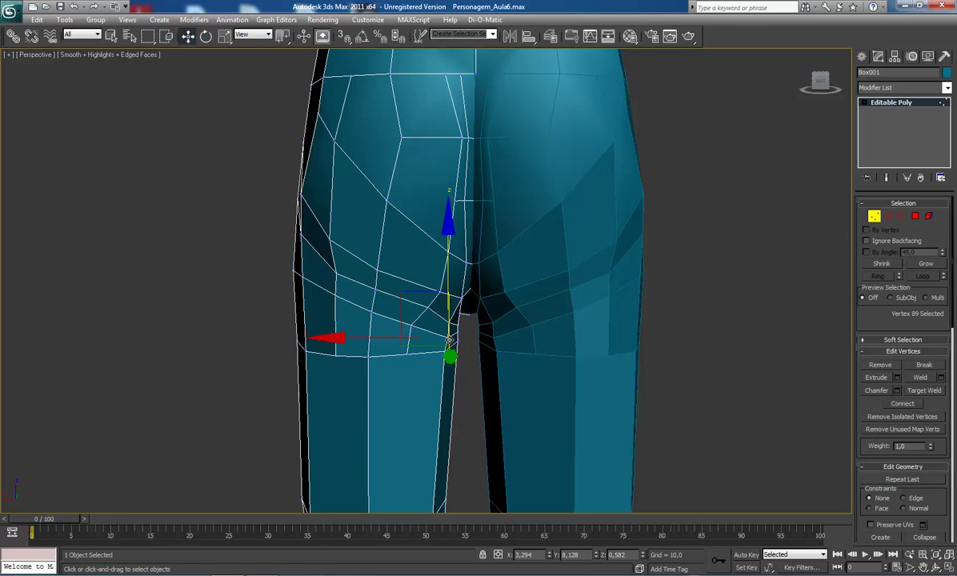
drag(379, 336, 360, 337)
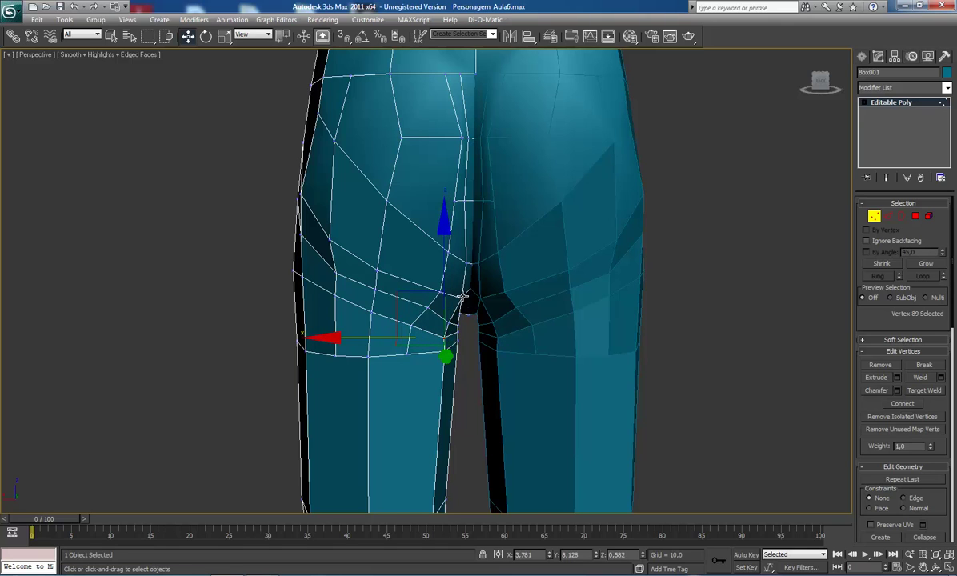
click(459, 293)
click(462, 299)
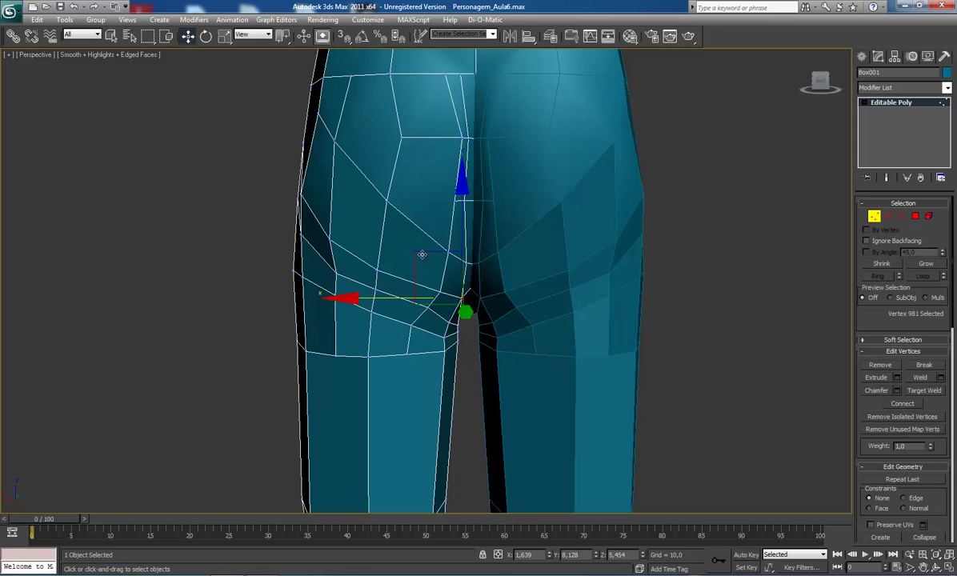
drag(422, 254, 407, 276)
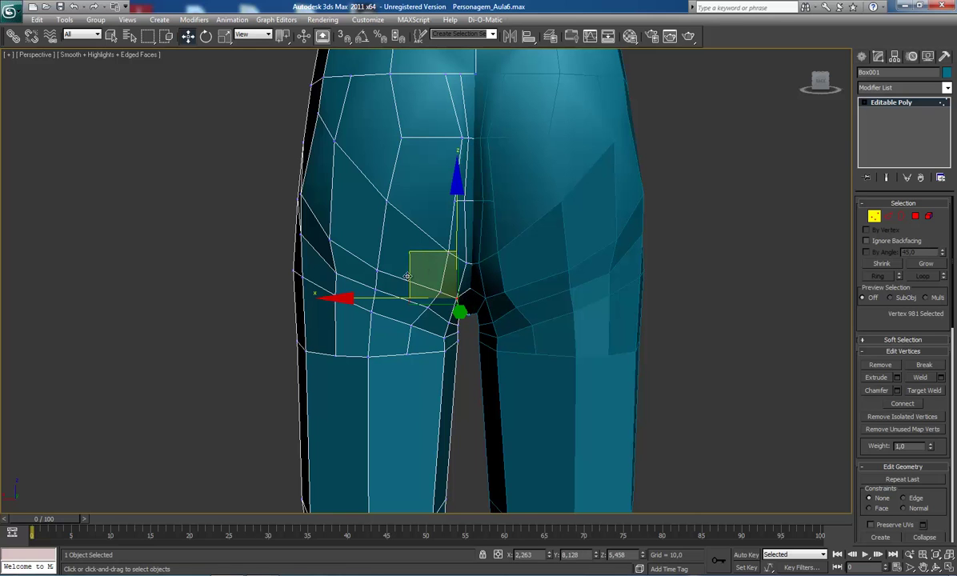
- From the side, pull the outer buttock fold vertex backward along Y, and adjust the depth of its inner neighbour on the same fold line
scroll(386, 274, down, 5)
key(ctrl+r)
drag(324, 268, 429, 267)
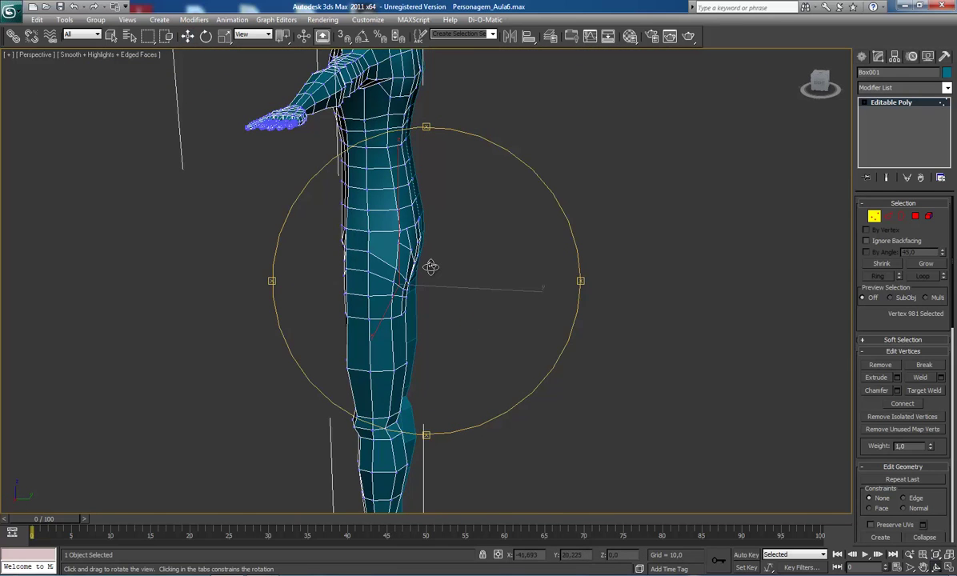
scroll(417, 259, up, 4)
alt+middle_drag(417, 258, 381, 256)
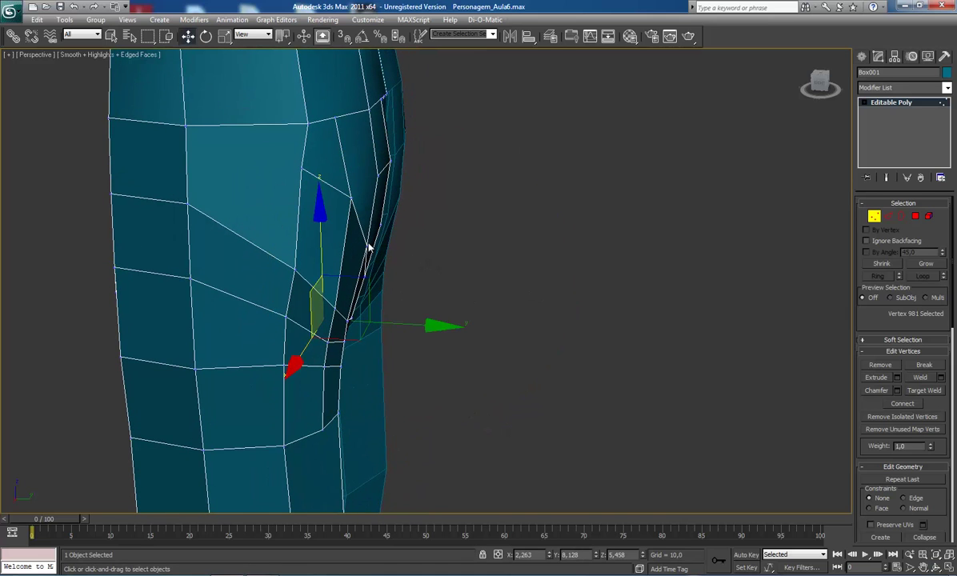
click(368, 248)
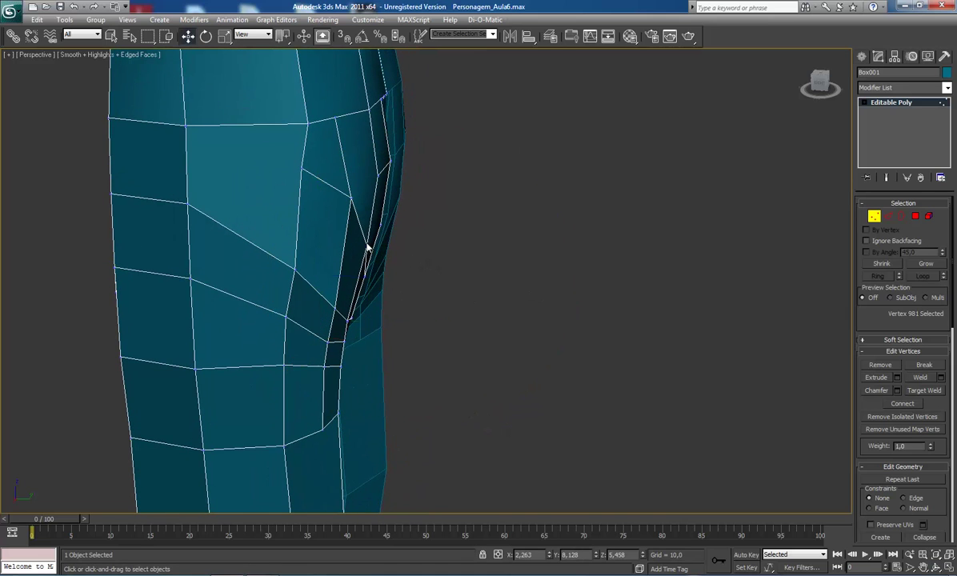
drag(463, 250, 468, 249)
middle_drag(378, 256, 381, 221)
click(350, 285)
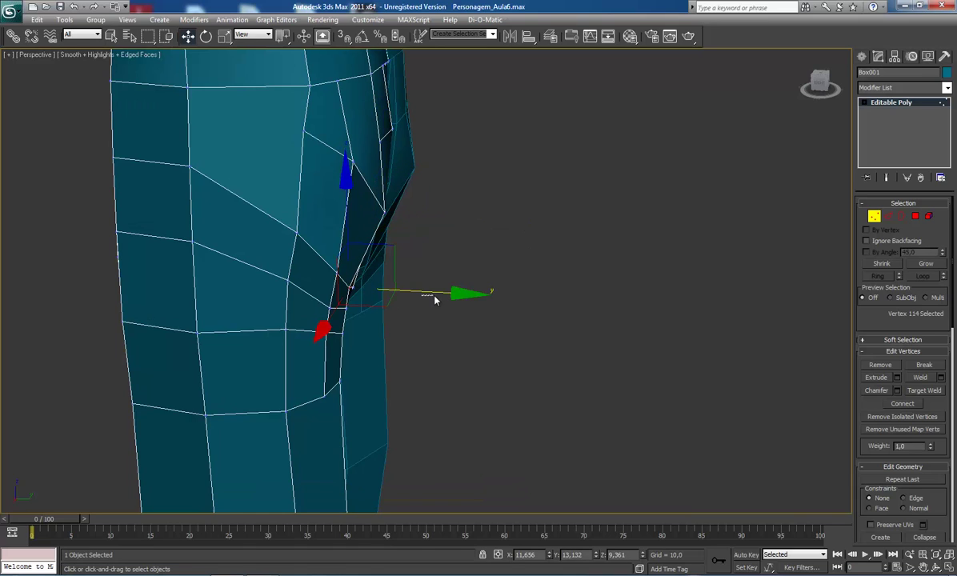
mouse_move(435, 296)
mouse_down()
mouse_move(467, 293)
mouse_move(433, 312)
mouse_up()
- Try to pull the three stacked fold vertices beside the crotch backward together along Y, viewed from the inner side
click(348, 308)
key(z)
alt+middle_drag(433, 312, 429, 276)
scroll(426, 281, up, 3)
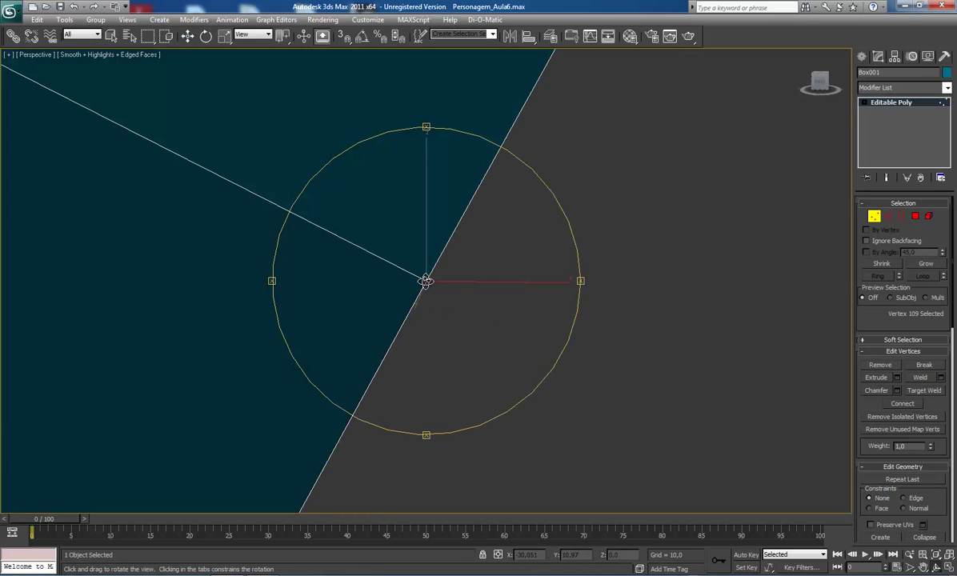
scroll(426, 281, down, 3)
mouse_move(426, 281)
mouse_down()
mouse_move(406, 292)
mouse_move(314, 277)
mouse_move(416, 257)
mouse_move(453, 303)
mouse_move(449, 255)
mouse_move(422, 244)
mouse_move(437, 276)
mouse_up()
right_click(437, 275)
click(461, 267)
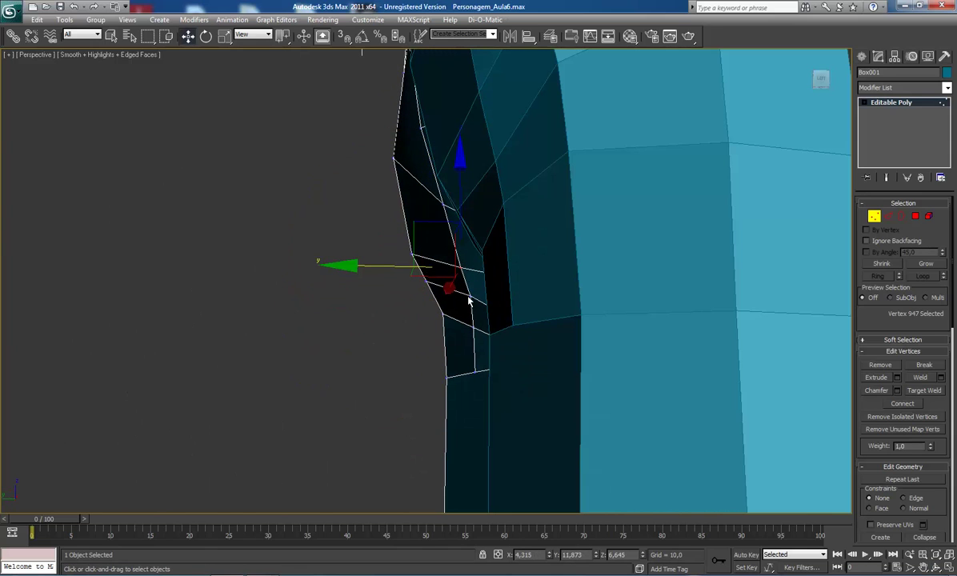
ctrl+click(472, 325)
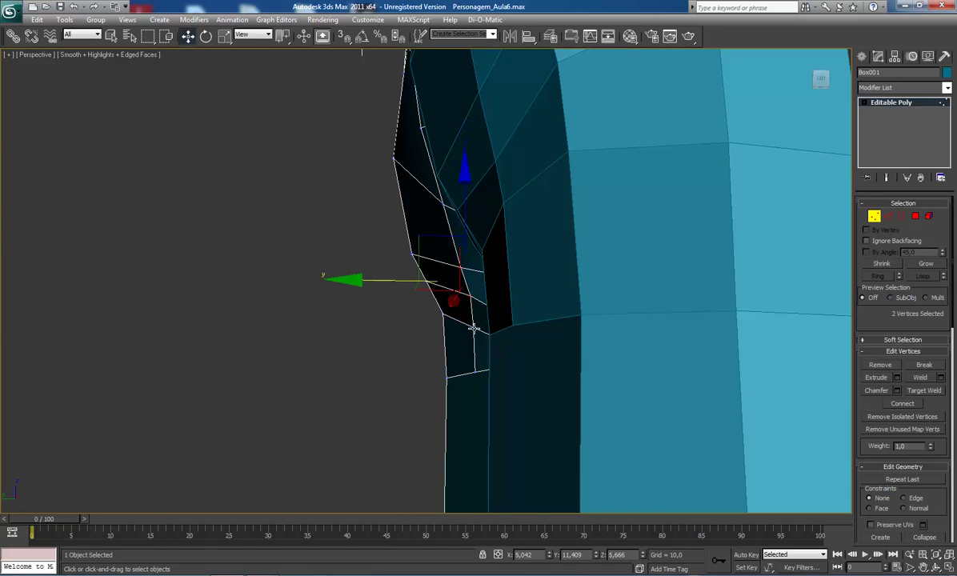
ctrl+click(443, 314)
drag(390, 296, 382, 298)
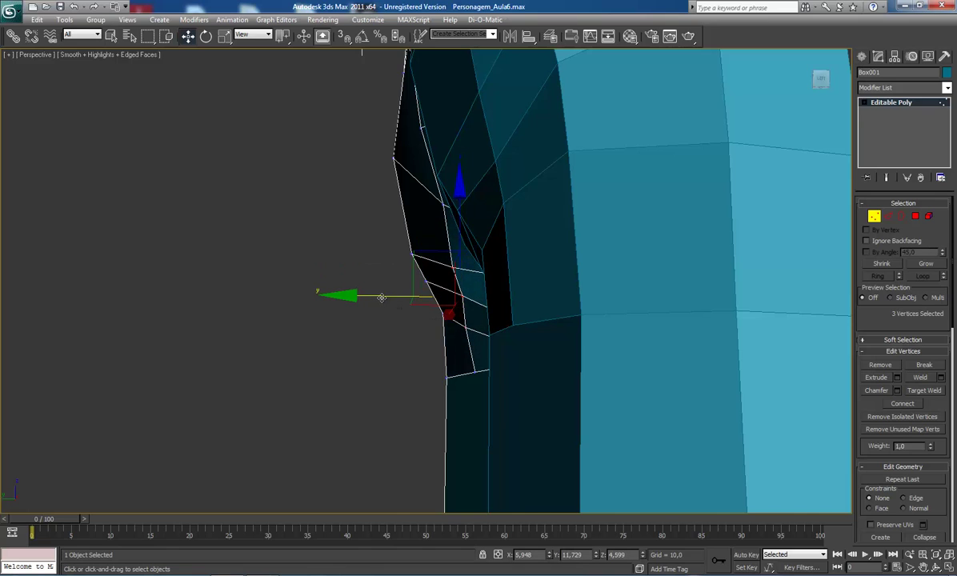
- From the inner side, adjust the crease vertices beside the crotch individually along Y, placing the middle stacked one at about Y 11.5
click(459, 311)
drag(395, 295, 390, 295)
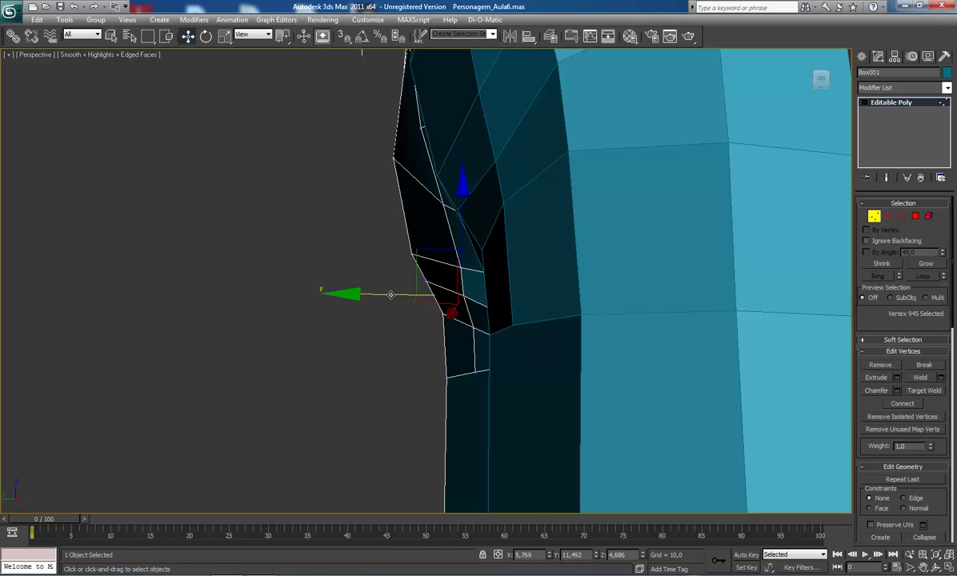
click(455, 266)
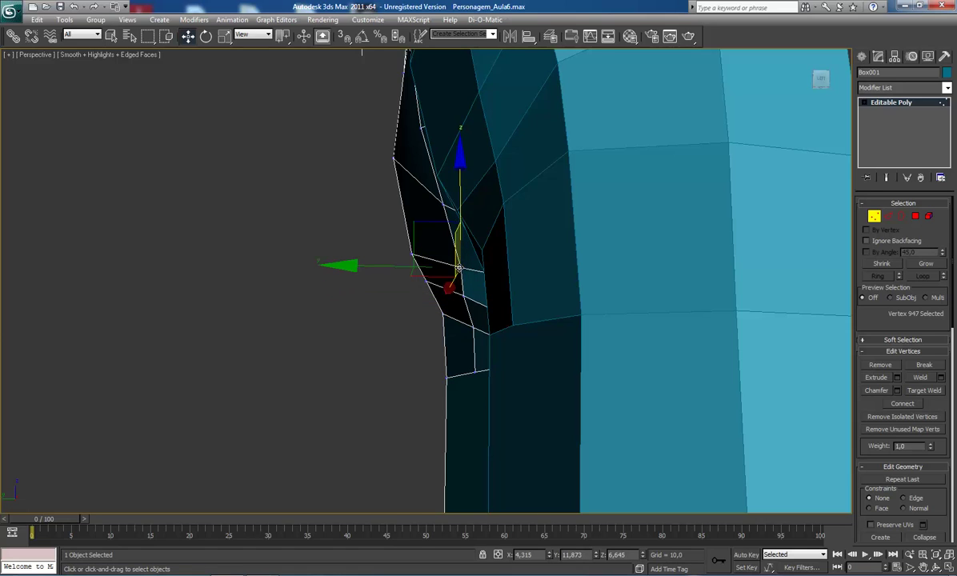
drag(374, 262, 388, 271)
click(388, 270)
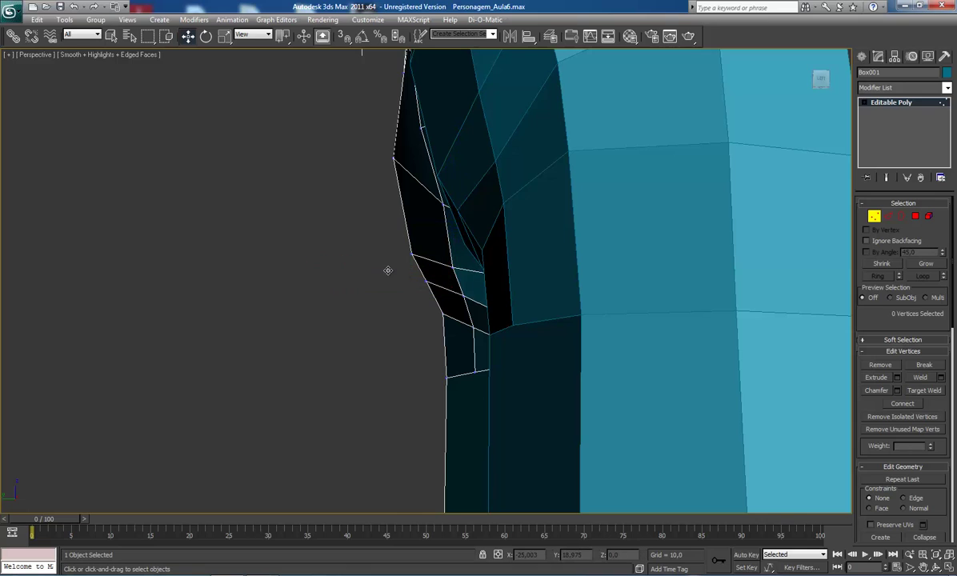
click(452, 271)
drag(370, 266, 374, 266)
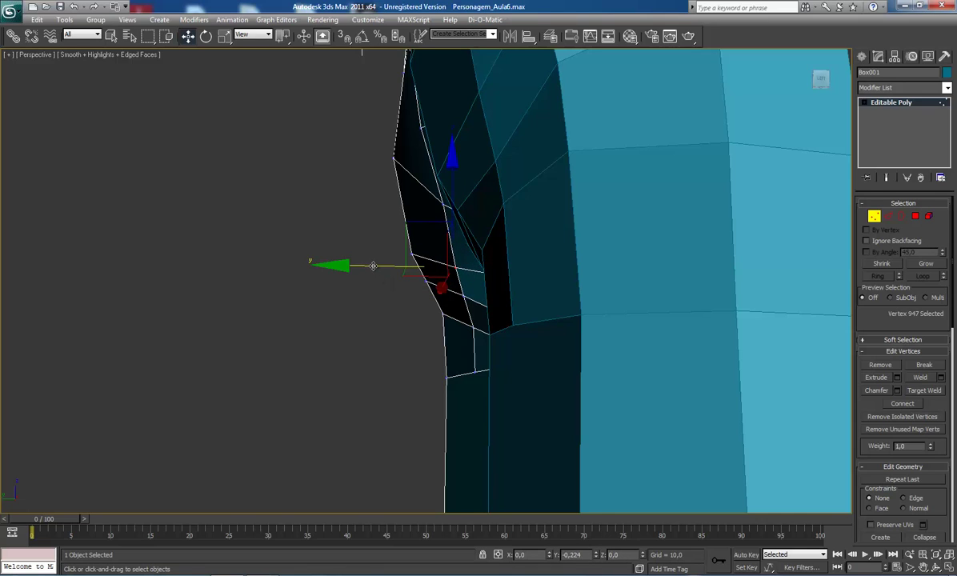
click(432, 210)
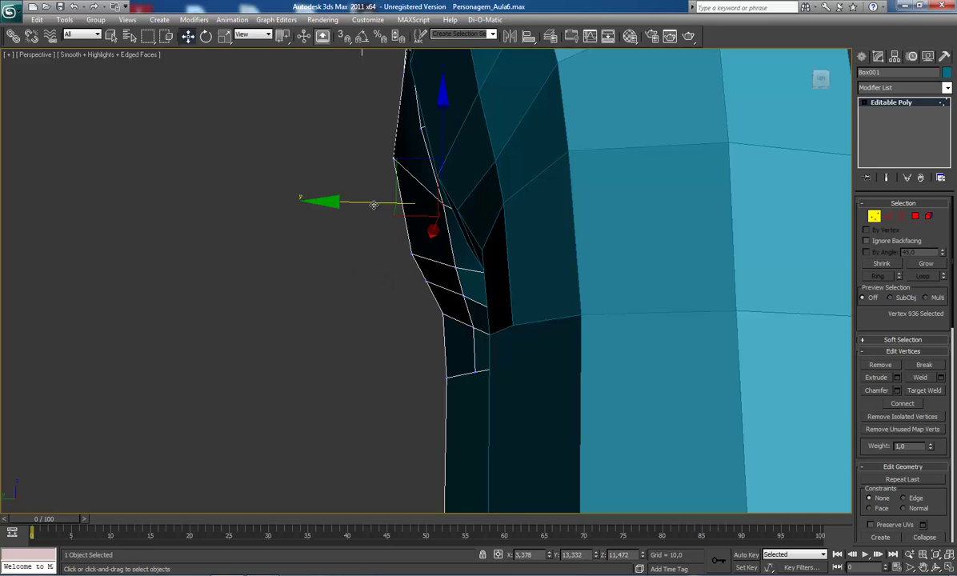
- From the outer side, pull the lower fold vertices toward the leg, placing two at about Y 13.3, Z 7.4 and Y 11.2, Z 5.9
key(ctrl+r)
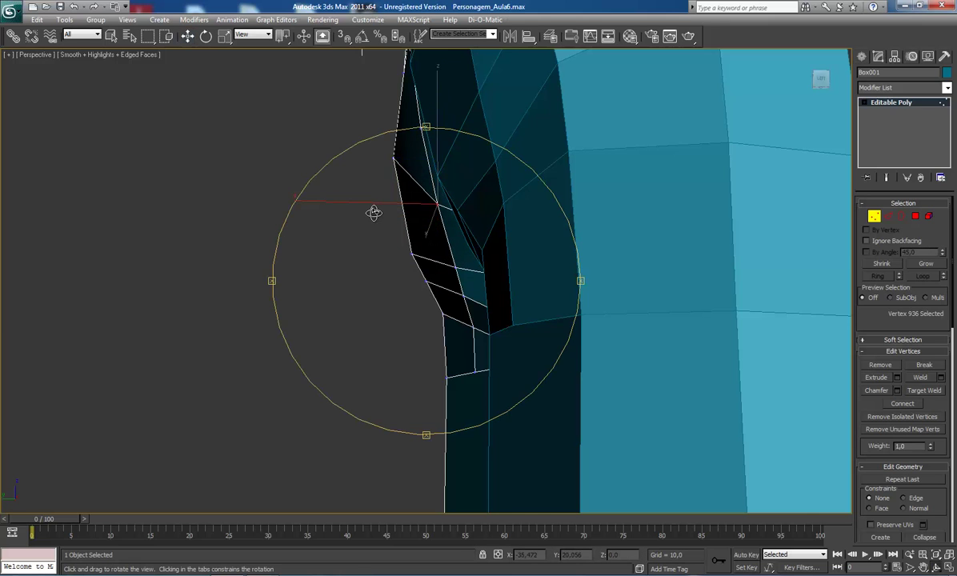
drag(373, 212, 437, 359)
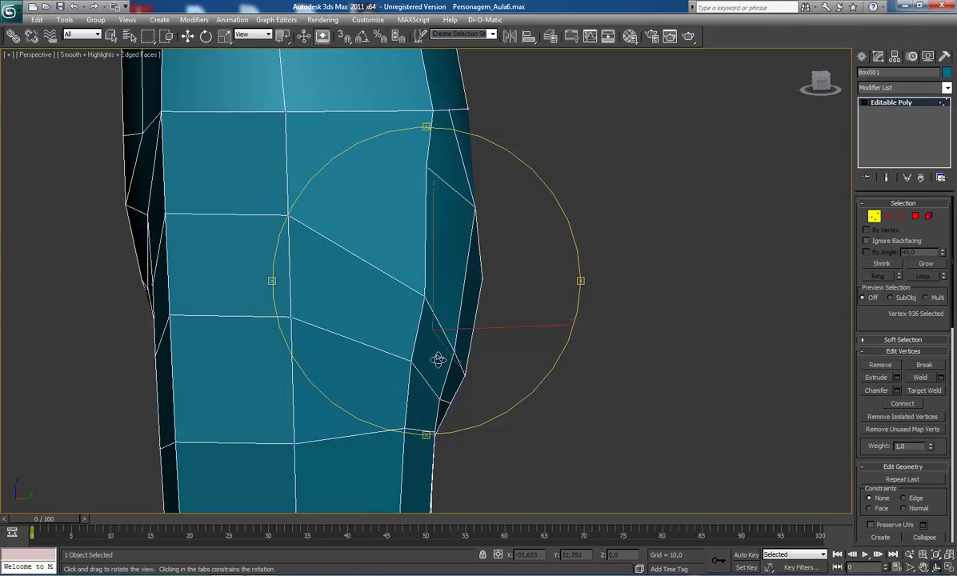
right_click(437, 359)
click(439, 398)
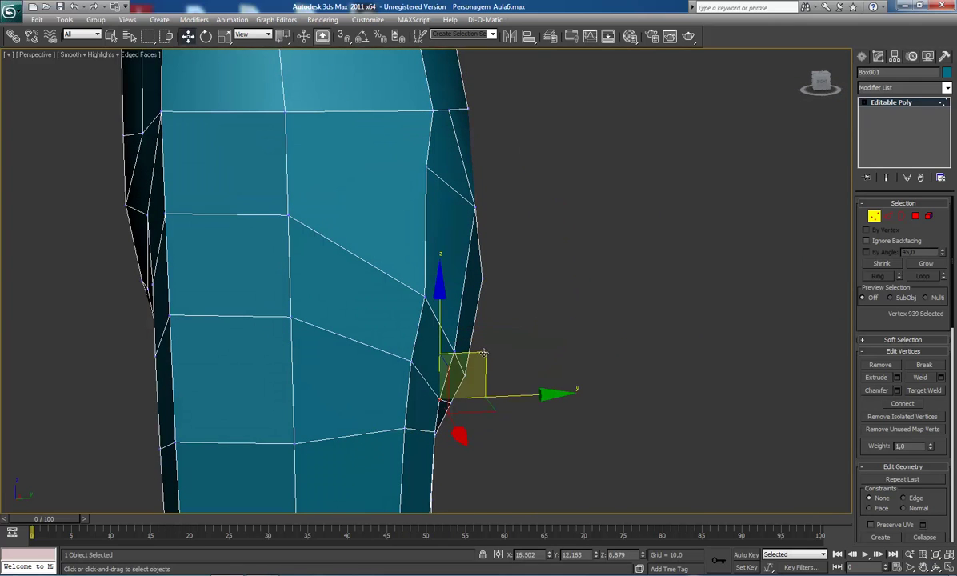
click(451, 401)
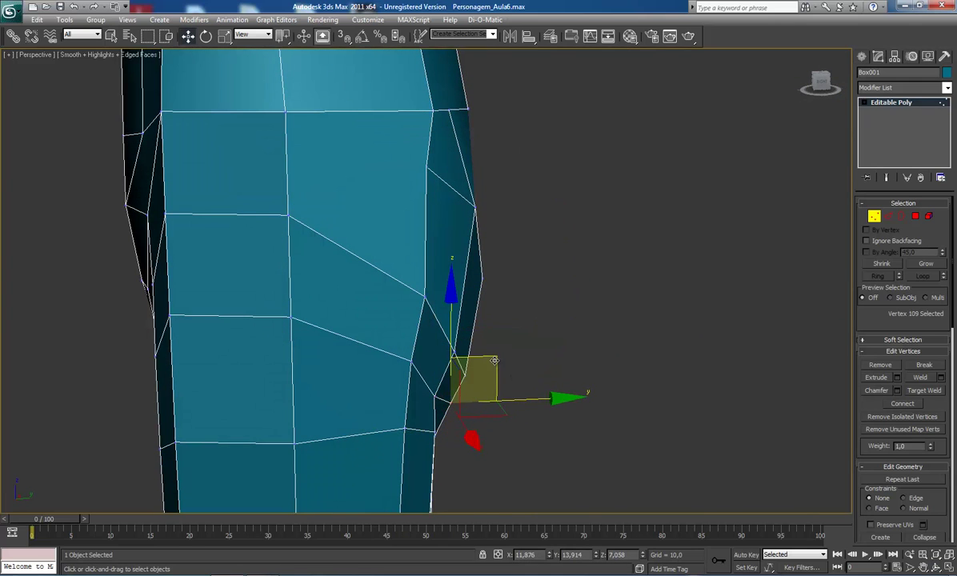
drag(493, 361, 488, 375)
scroll(472, 386, down, 2)
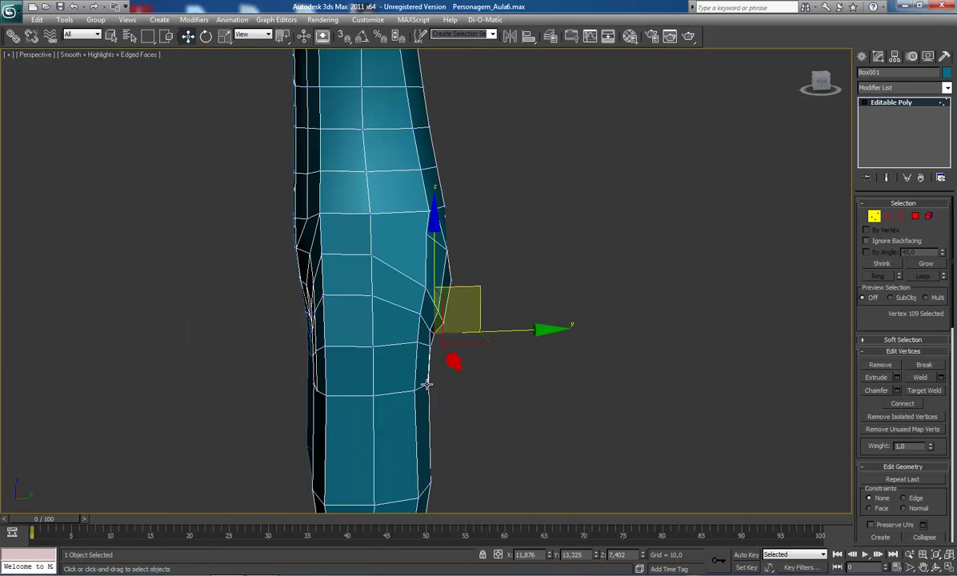
click(429, 345)
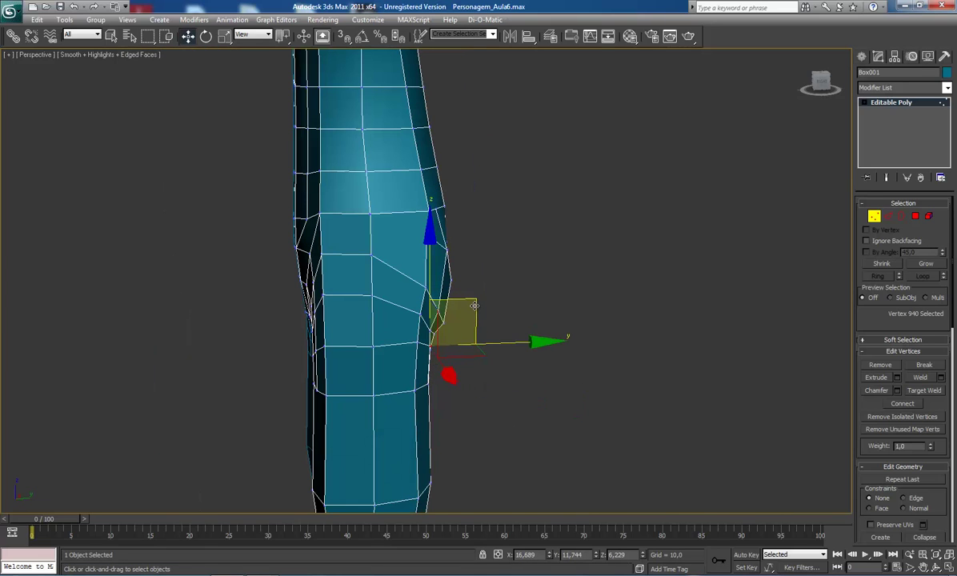
drag(474, 305, 471, 309)
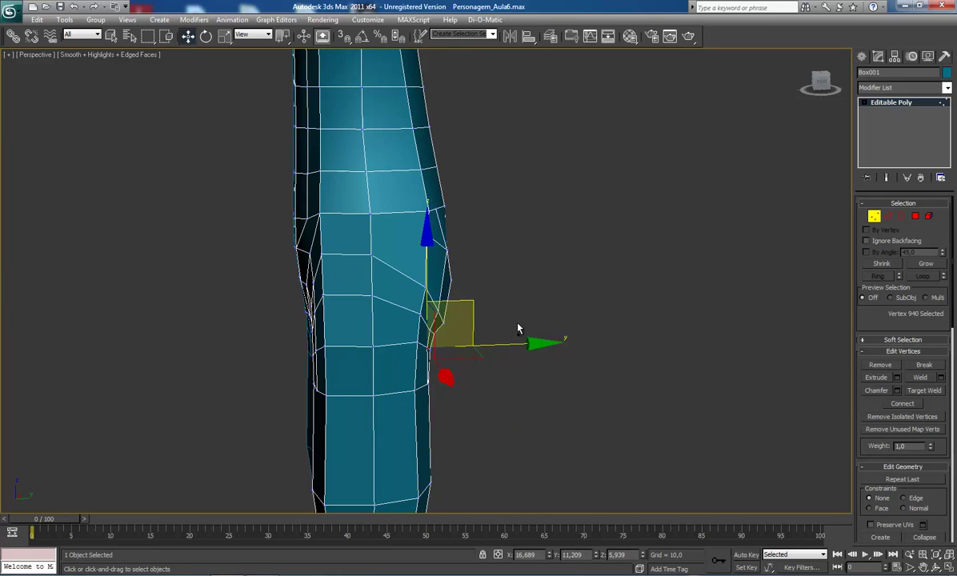
- From behind, move the central buttock vertex to about X 11.3, Z 16.1 and the fold vertex two rows below to about X 12.2, Z 9.4
alt+middle_drag(517, 328, 418, 306)
click(417, 306)
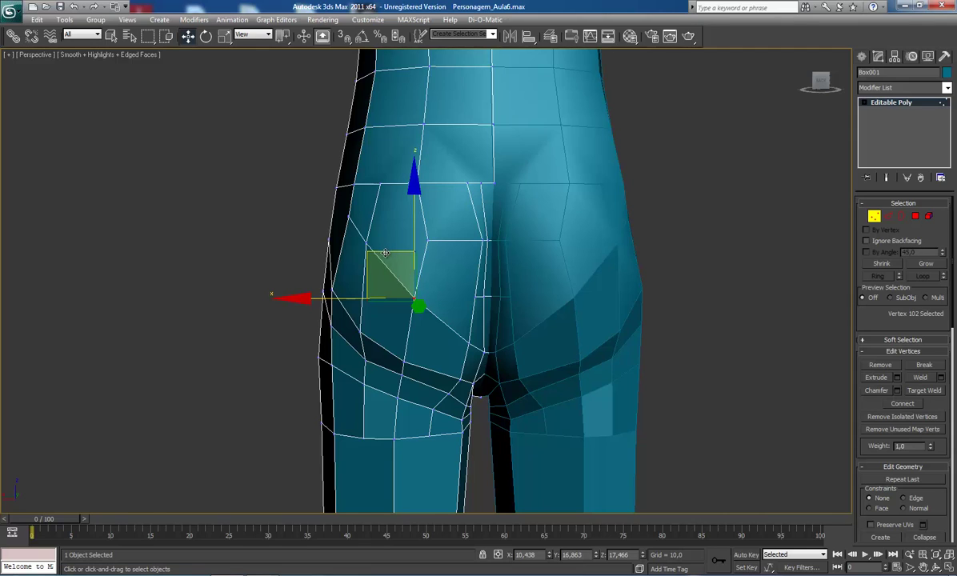
drag(385, 253, 379, 264)
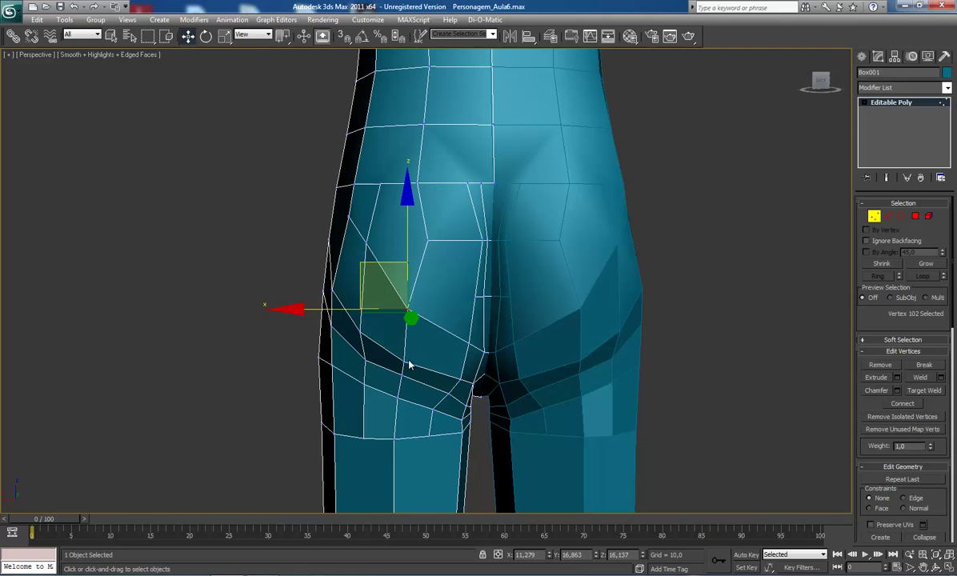
click(402, 376)
drag(361, 330, 367, 315)
click(403, 362)
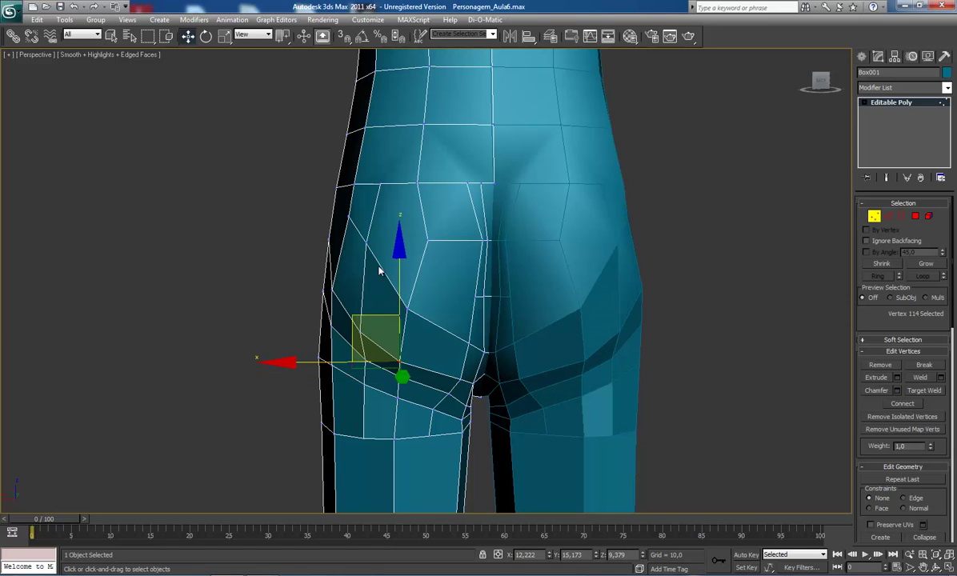
- Lower the outer buttock vertex to about X 17.2, Z 20.0, the central one to about Z 14.5, and the hip-side vertex down and outward
click(365, 244)
drag(342, 199, 336, 233)
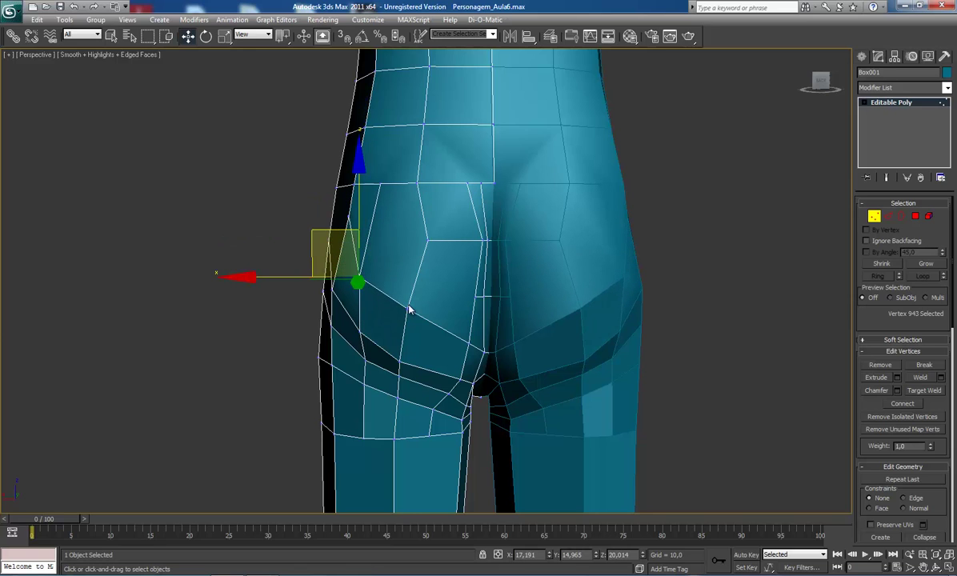
click(407, 309)
drag(377, 263, 378, 276)
click(346, 215)
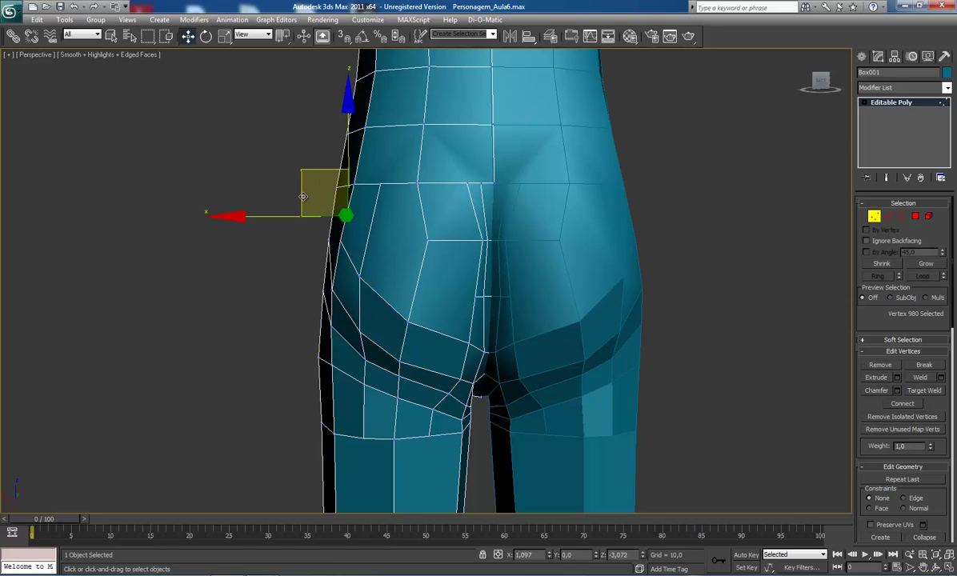
drag(303, 196, 292, 222)
- Cut a new edge across the upper buttock from its central vertex to the vertical edge on the outer hip
scroll(448, 284, down, 3)
alt+middle_drag(494, 293, 444, 267)
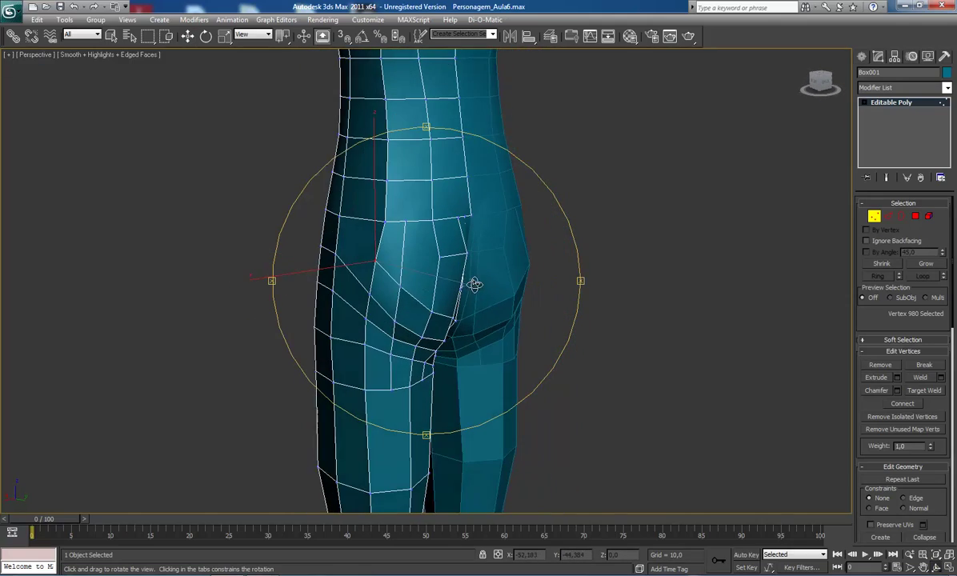
alt+middle_drag(335, 245, 416, 270)
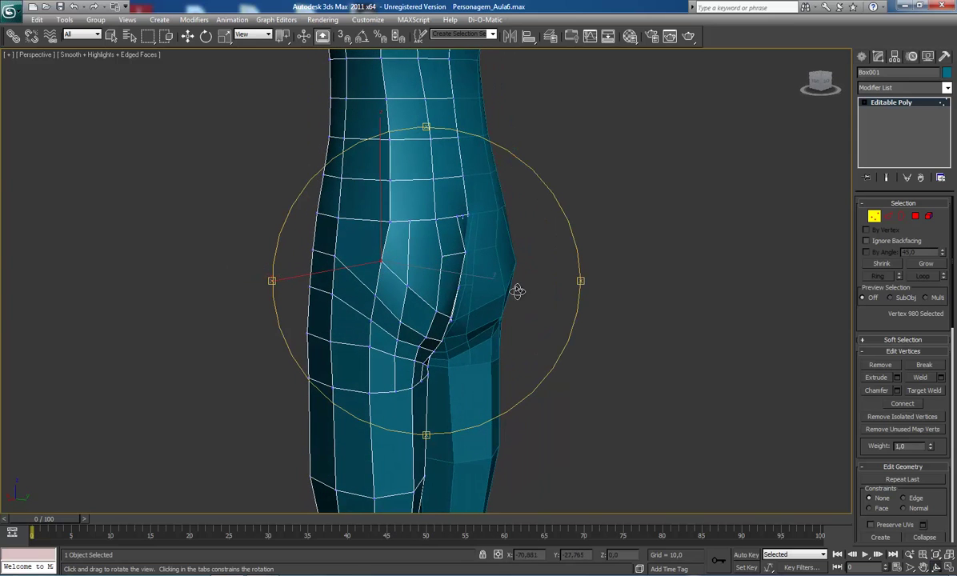
right_click(447, 270)
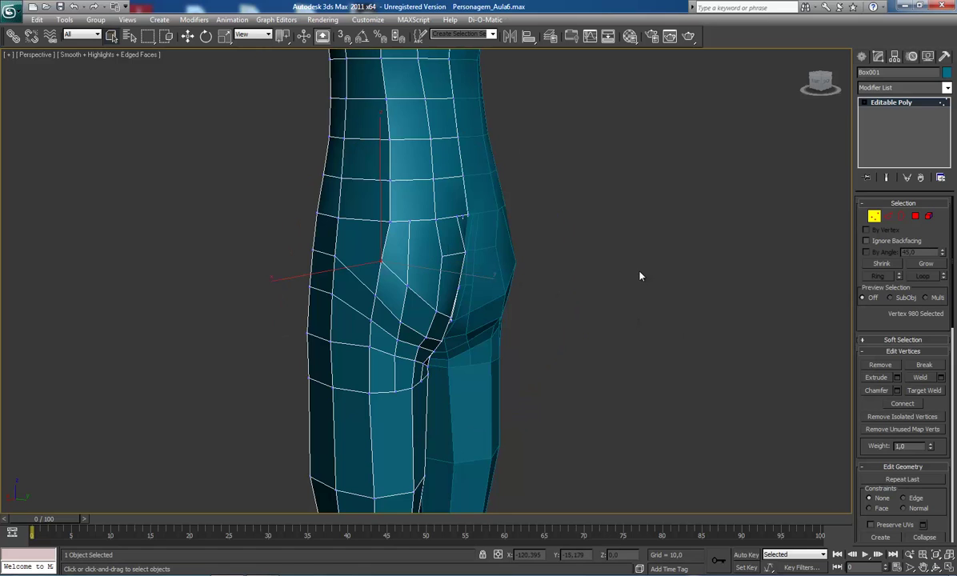
scroll(952, 503, down, 5)
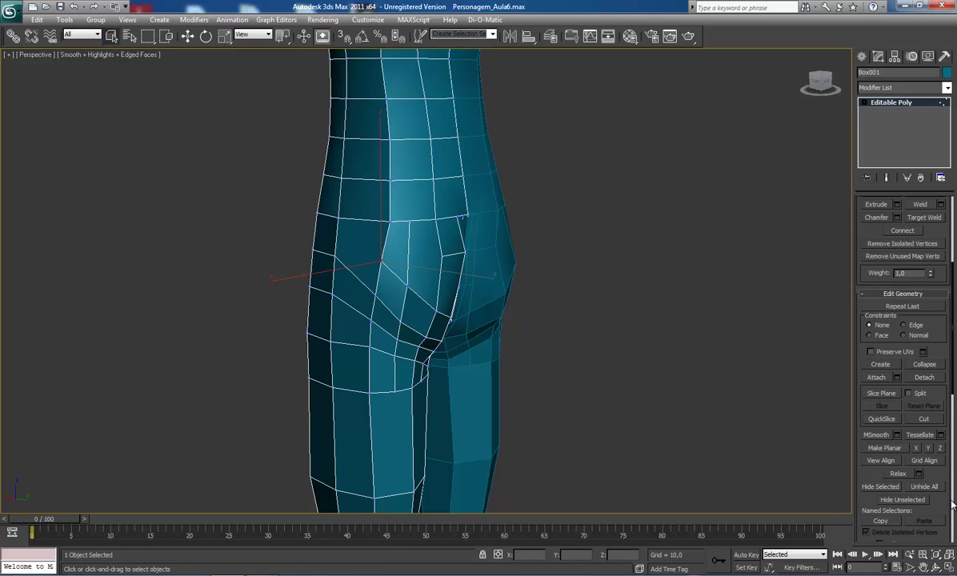
click(926, 419)
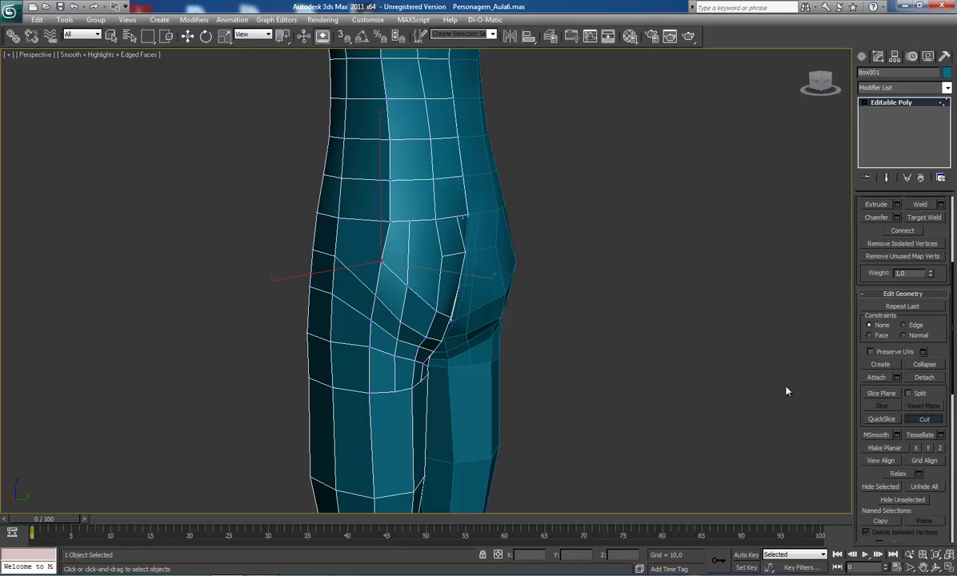
click(443, 256)
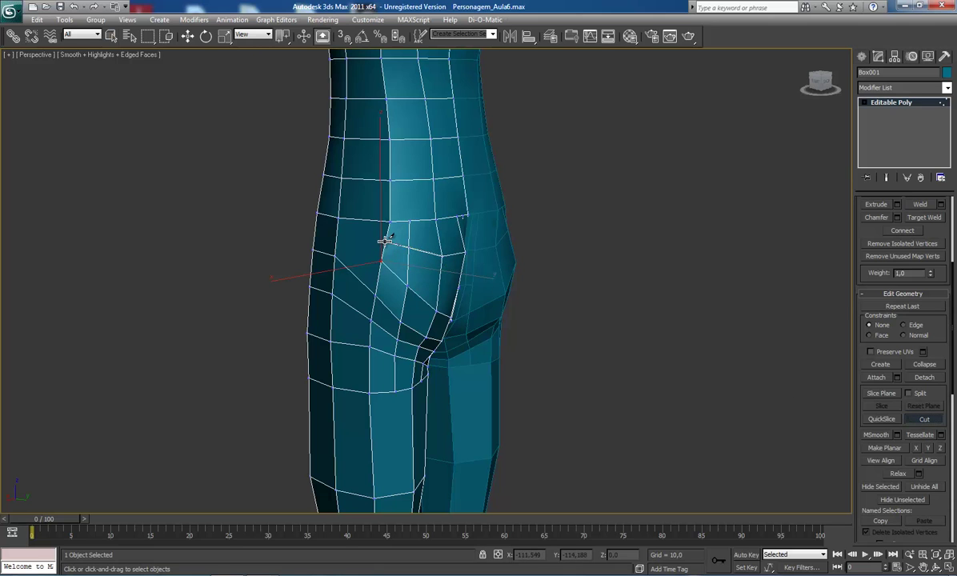
click(384, 241)
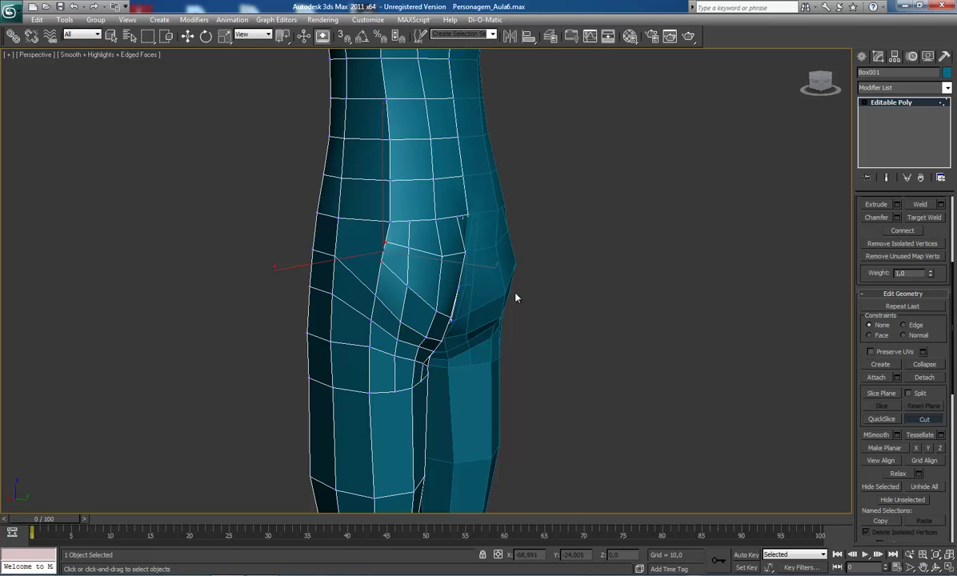
alt+middle_drag(395, 261, 512, 336)
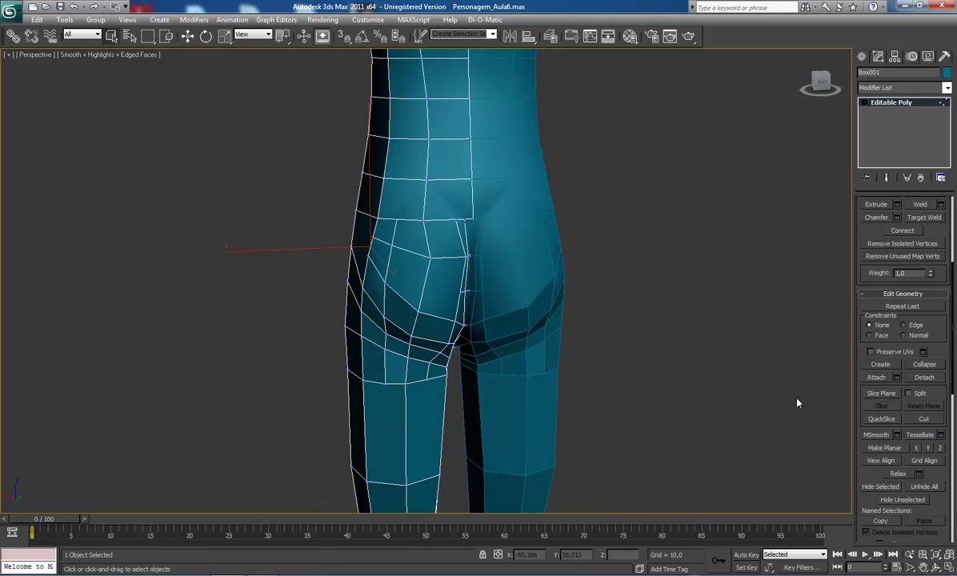
- Cut a second edge across the buttock from the vertex beside the gluteal cleft up to the outer hip edge
click(923, 421)
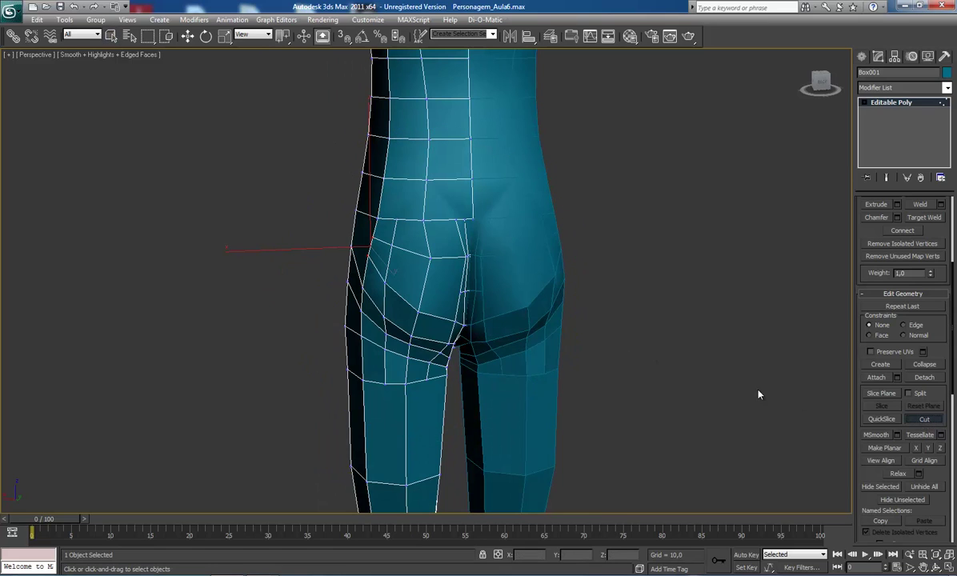
click(461, 291)
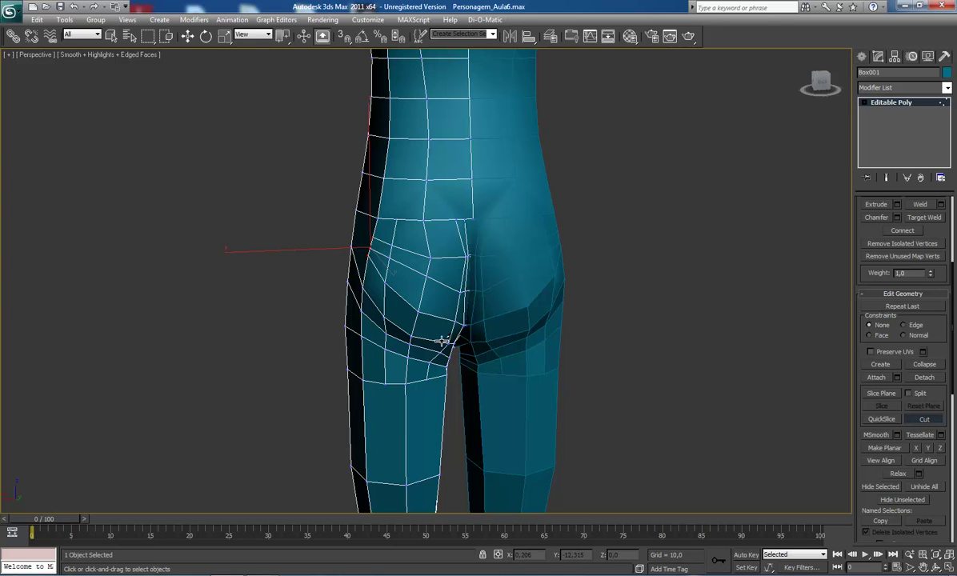
alt+middle_drag(491, 339, 444, 324)
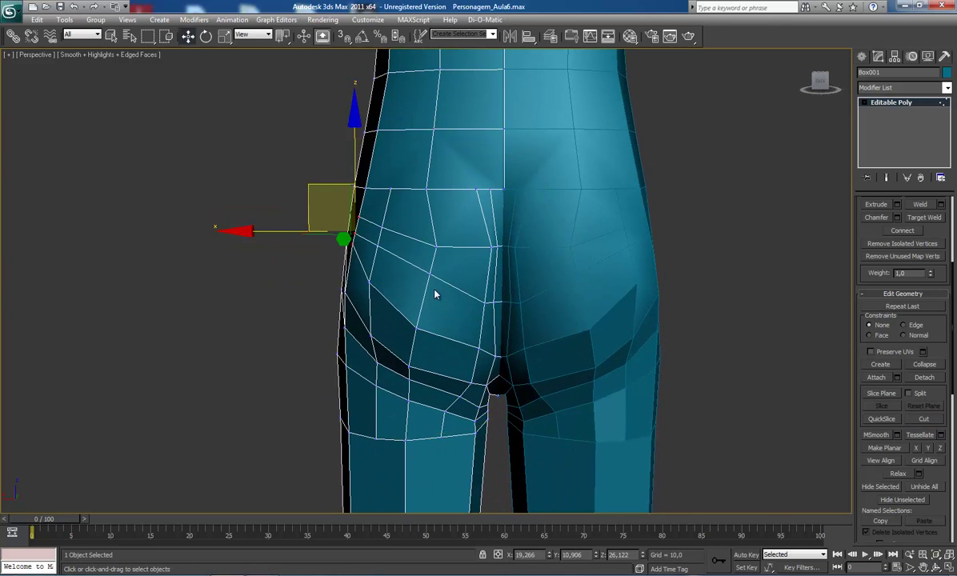
- Move the outer buttock vertex to about X 17.6, Z 19.0, and shift the new cut's central vertex inward about 1.0 and down about 2.8
click(370, 280)
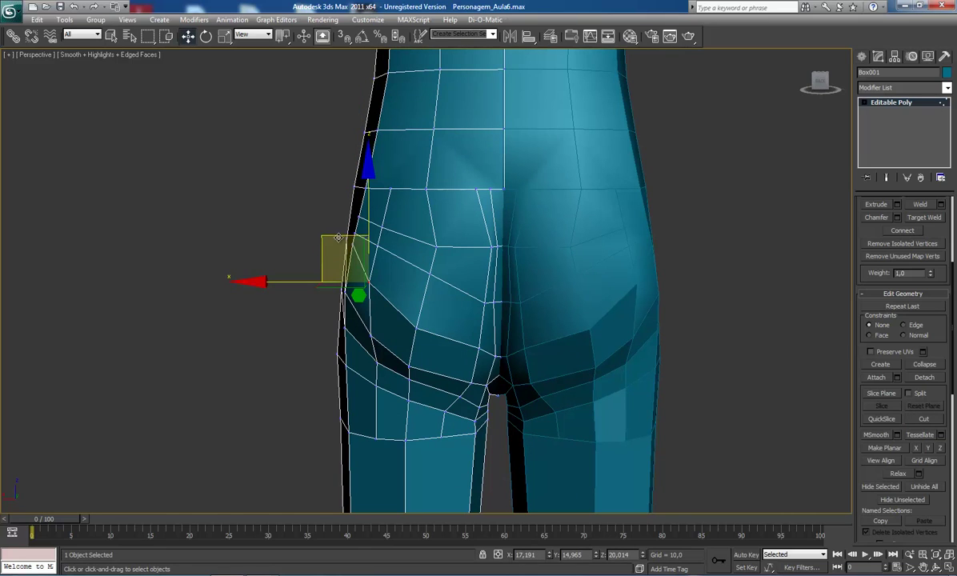
drag(338, 237, 347, 240)
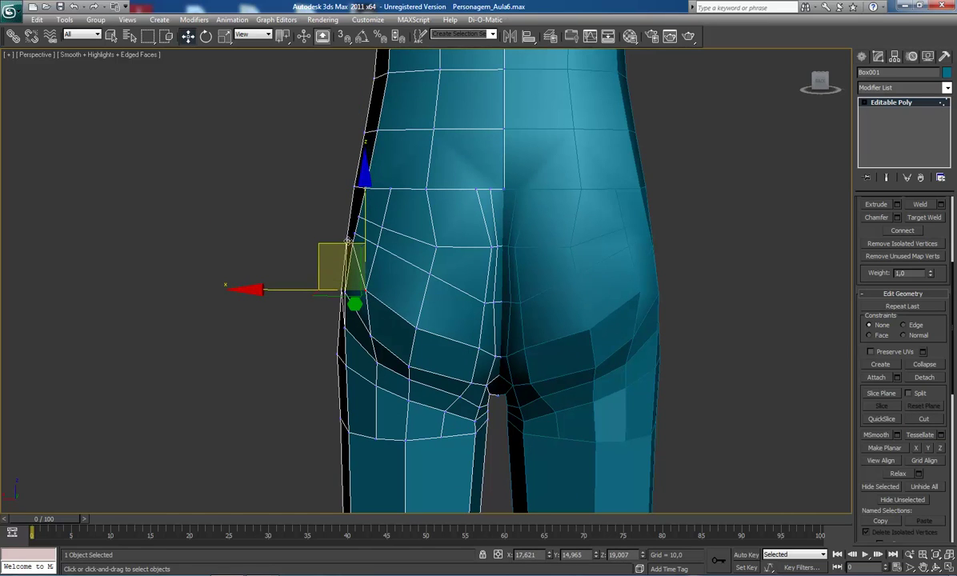
click(429, 273)
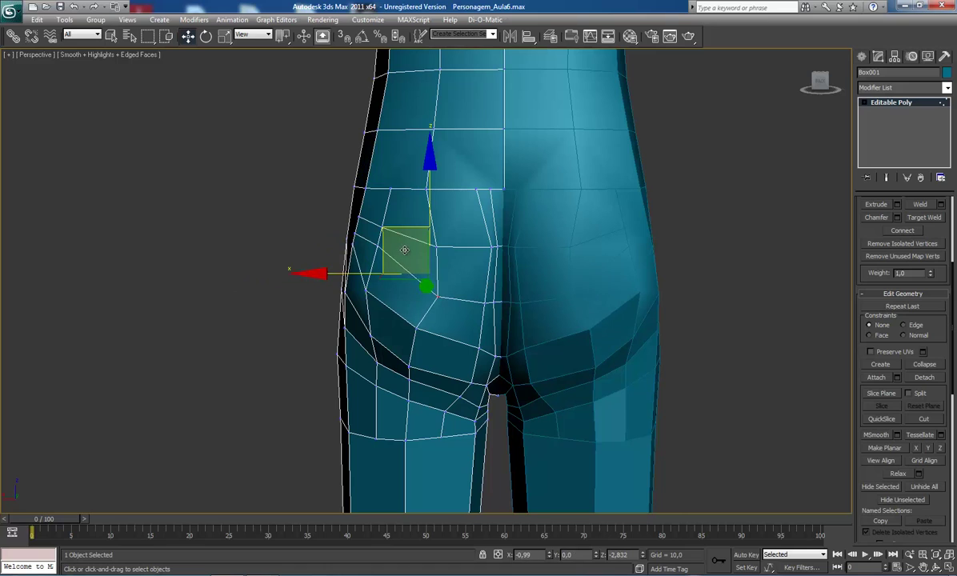
drag(397, 231, 404, 254)
- Move the central lower-buttock vertex to about X 10.1, Z 13.7, and shift the vertex below it inward by about 0.6
click(416, 328)
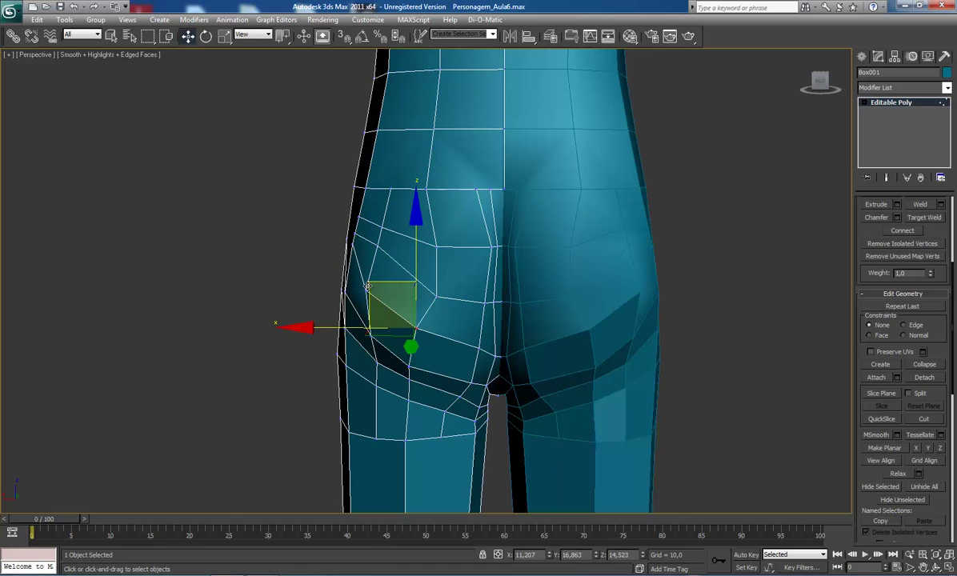
drag(368, 286, 400, 373)
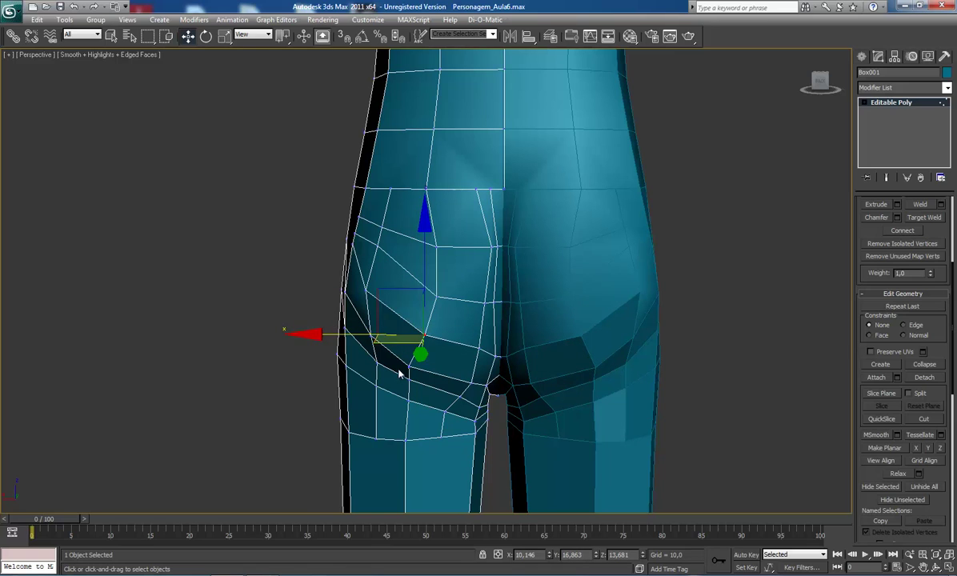
drag(391, 295, 376, 322)
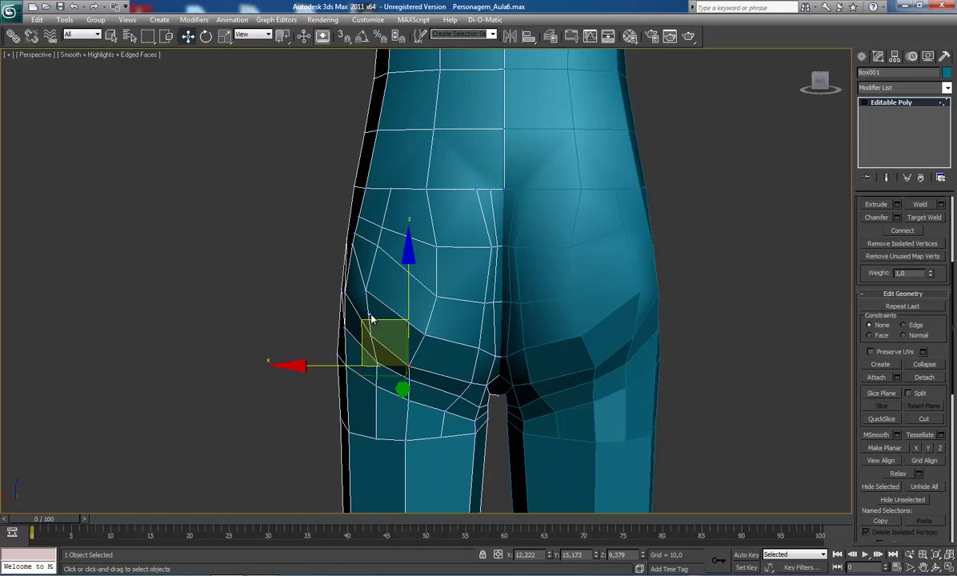
click(370, 320)
key(ctrl+z)
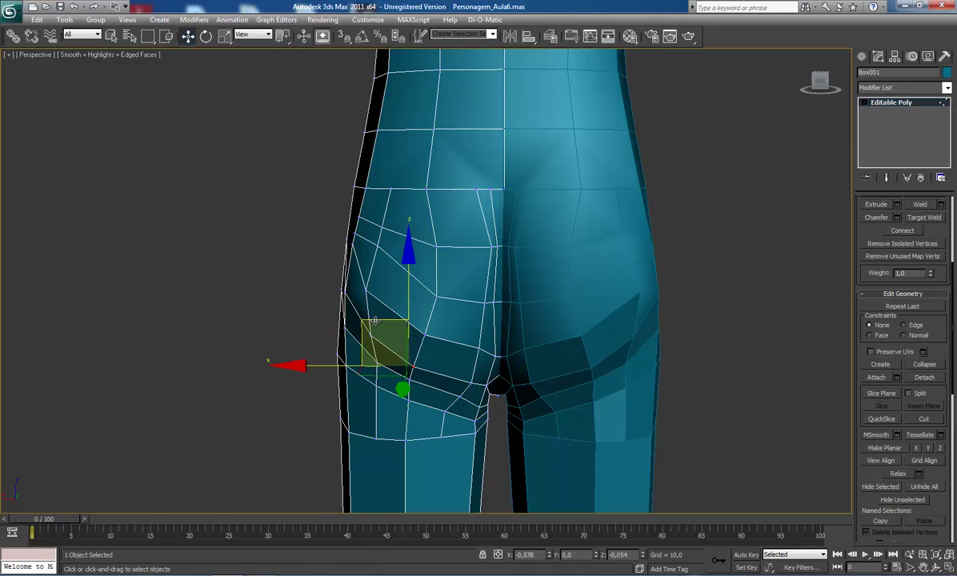
click(491, 246)
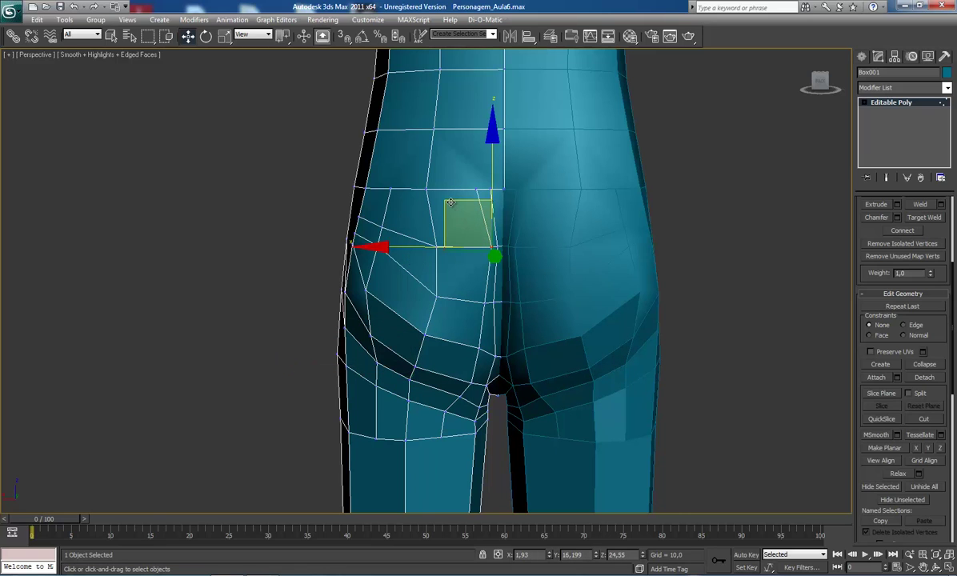
drag(450, 202, 331, 206)
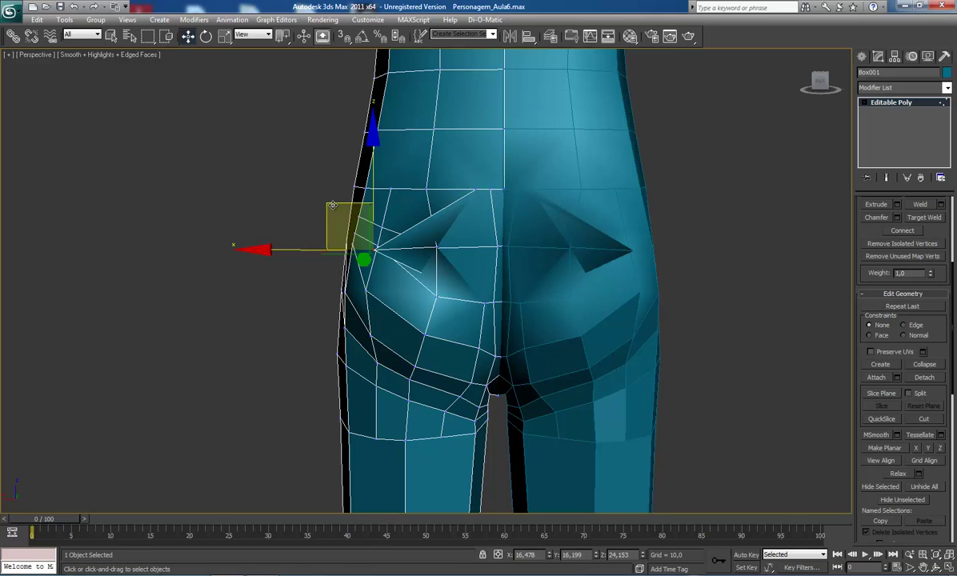
key(ctrl+z)
- Nudge the upper and middle vertices beside the gluteal cleft slightly inward toward it
drag(391, 250, 392, 250)
click(482, 305)
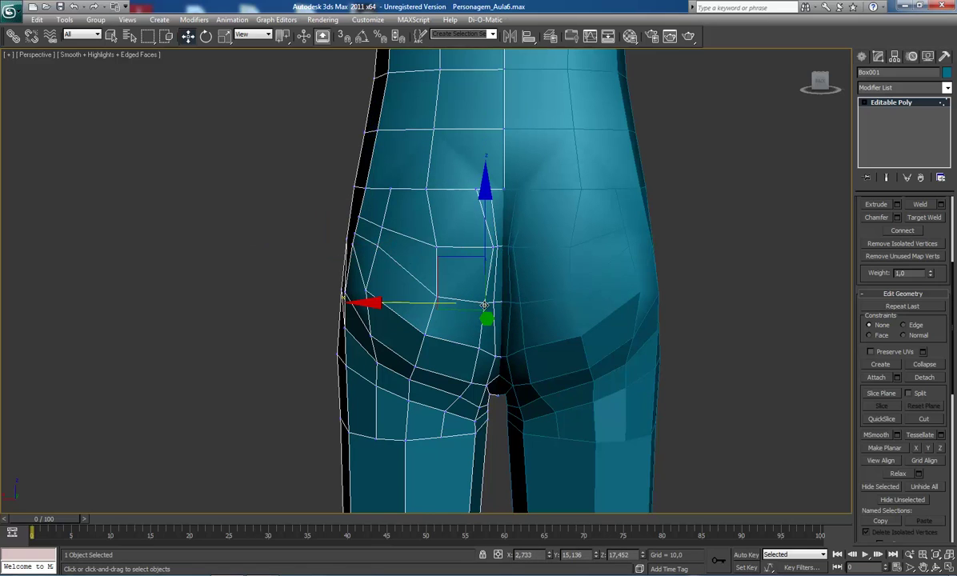
drag(397, 304, 404, 302)
click(495, 303)
middle_drag(483, 325, 444, 343)
drag(378, 318, 375, 374)
- Shift the inner vertex of the lower buttock fold, beside the cleft, slightly inward and down
click(456, 373)
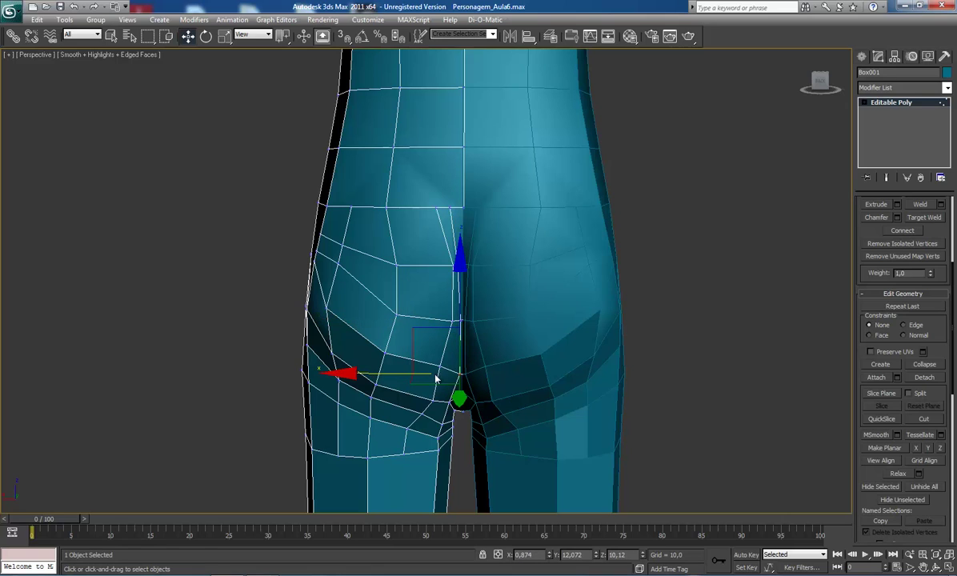
click(437, 365)
drag(403, 320, 414, 329)
alt+middle_drag(415, 329, 398, 306)
- Adjust the outer hip vertex inward and down, and move the central buttock vertex to about X 8.9, Z 18.1
click(370, 272)
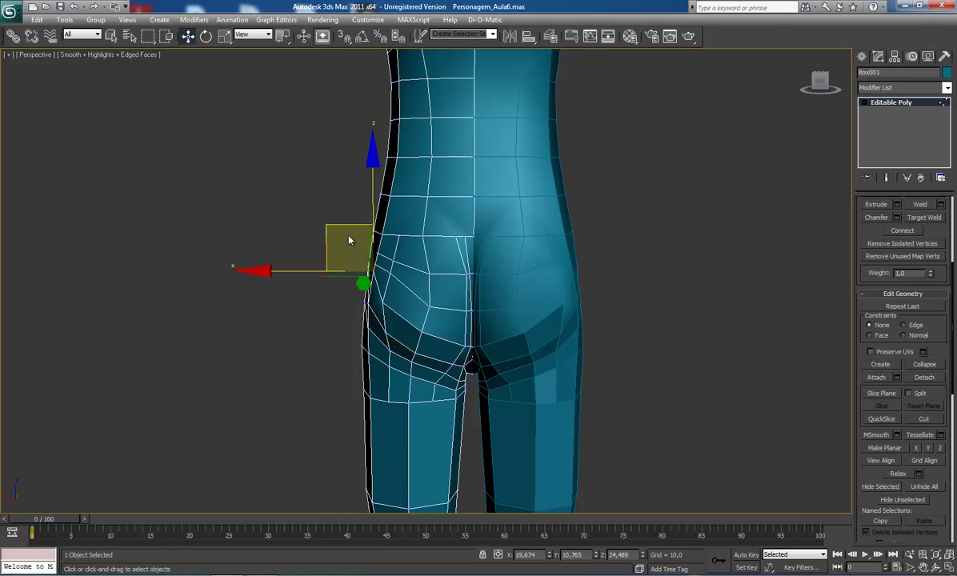
drag(336, 226, 348, 256)
click(430, 308)
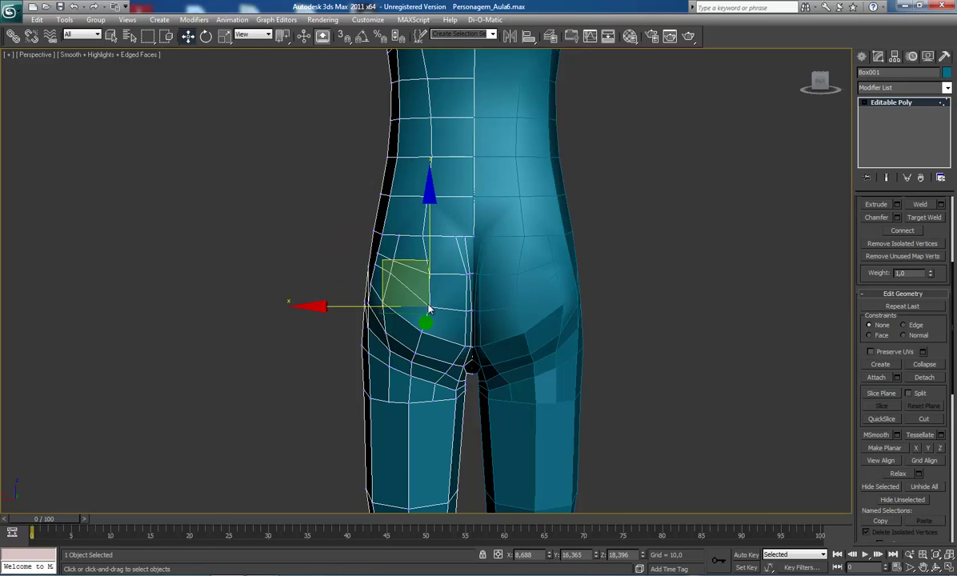
drag(389, 261, 387, 262)
- Move the upper vertex beside the cleft to about X 3.2, Z 24.7, and the outer buttock vertex to about X 16.6, Z 23.7
click(467, 273)
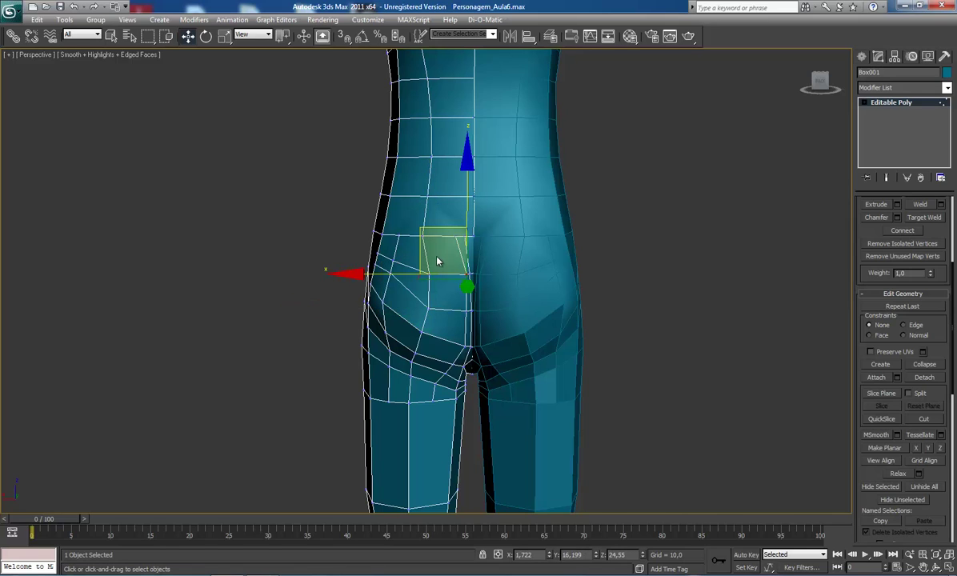
drag(424, 239, 417, 228)
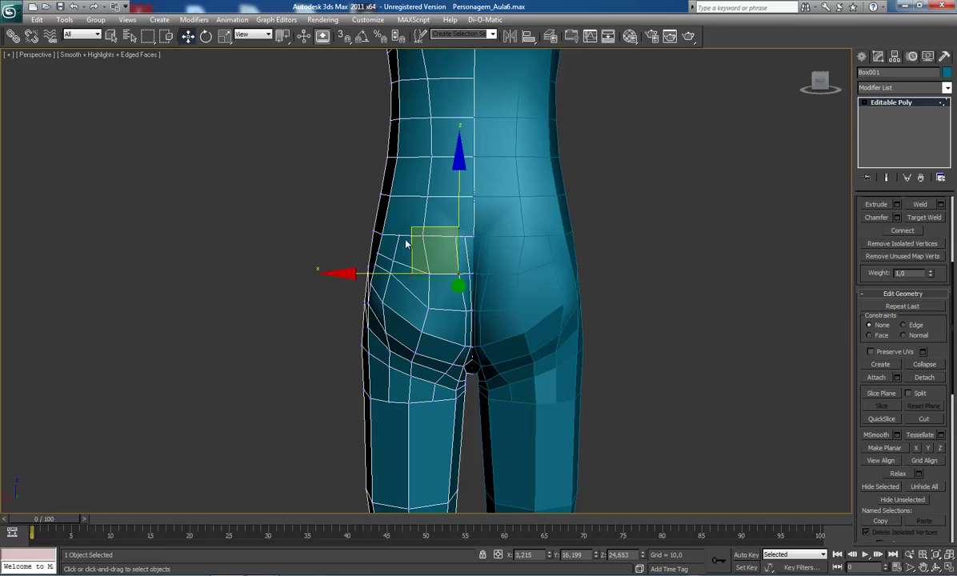
middle_drag(397, 281, 402, 307)
click(395, 297)
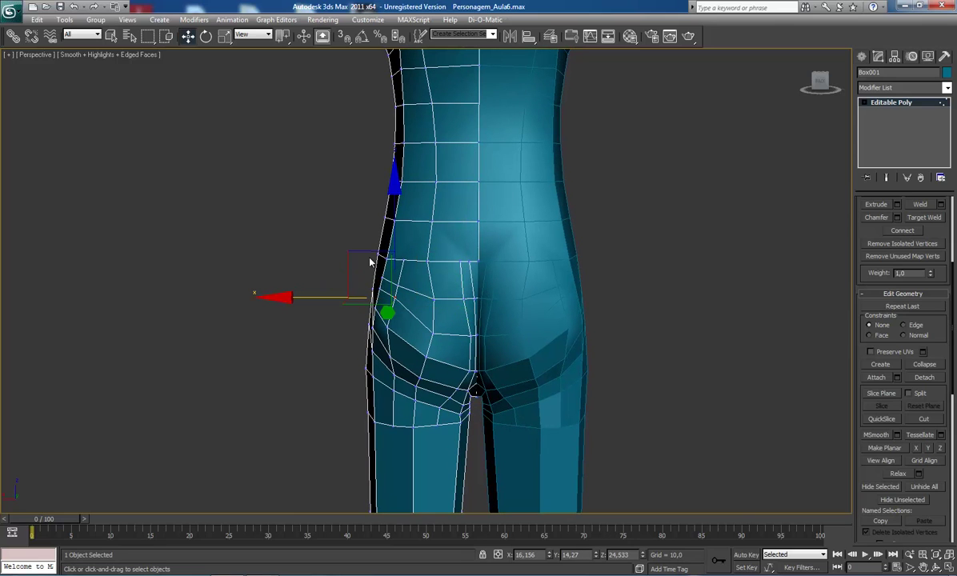
drag(362, 258, 355, 260)
- Along the buttock's top edge row, move the central vertex to about X 9.2, Z 31.8, and shift the vertex nearer the cleft outward
click(431, 298)
click(423, 260)
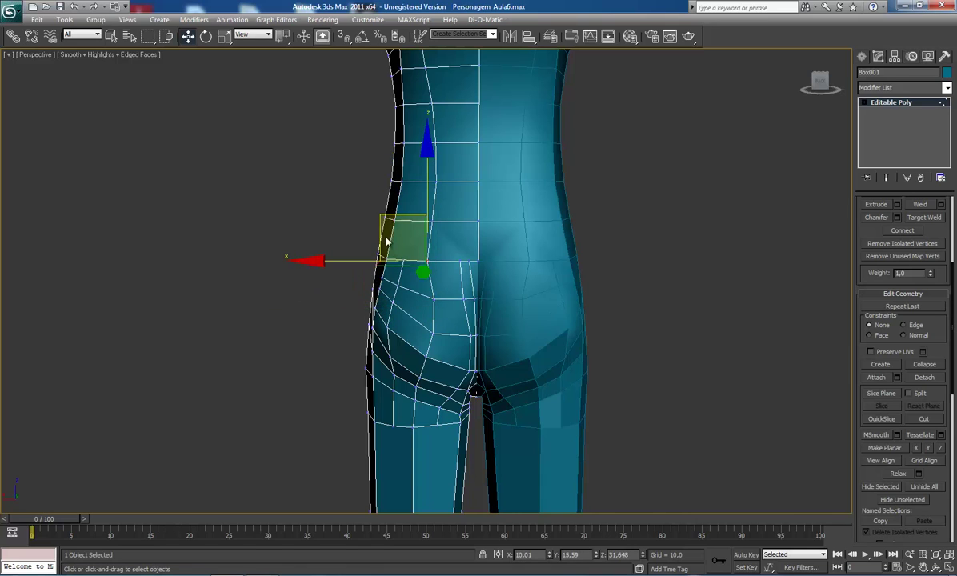
drag(383, 218, 391, 225)
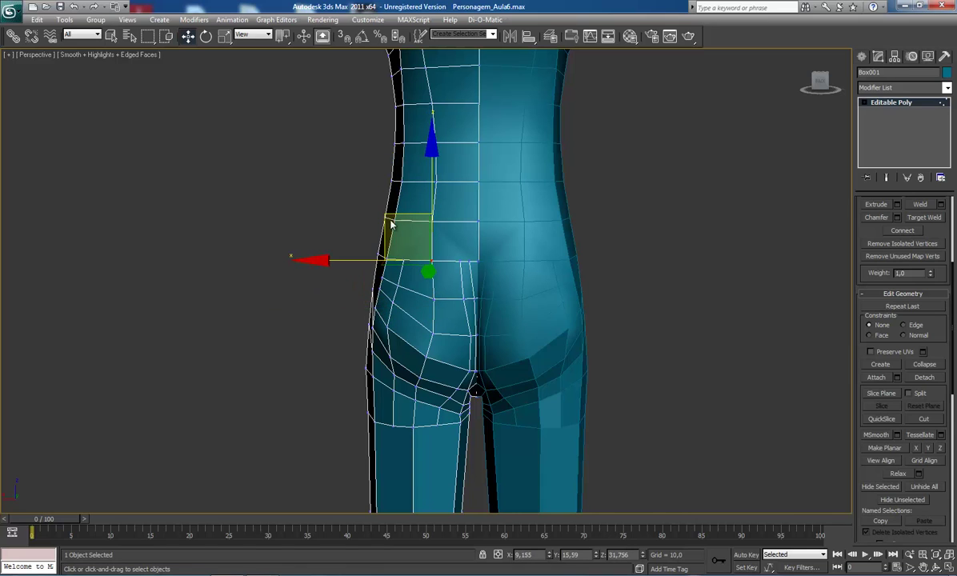
click(459, 264)
click(461, 261)
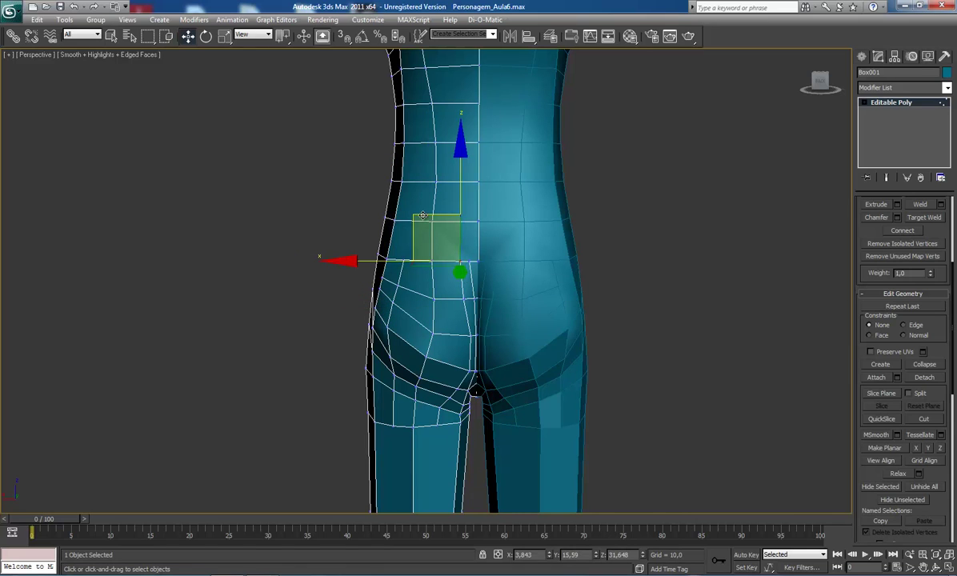
drag(422, 216, 434, 272)
click(470, 261)
- In side view, pull the central buttock vertex back to about Y 17.3, and pull the vertex above it back by about 1.5
alt+middle_drag(408, 295, 421, 325)
click(433, 338)
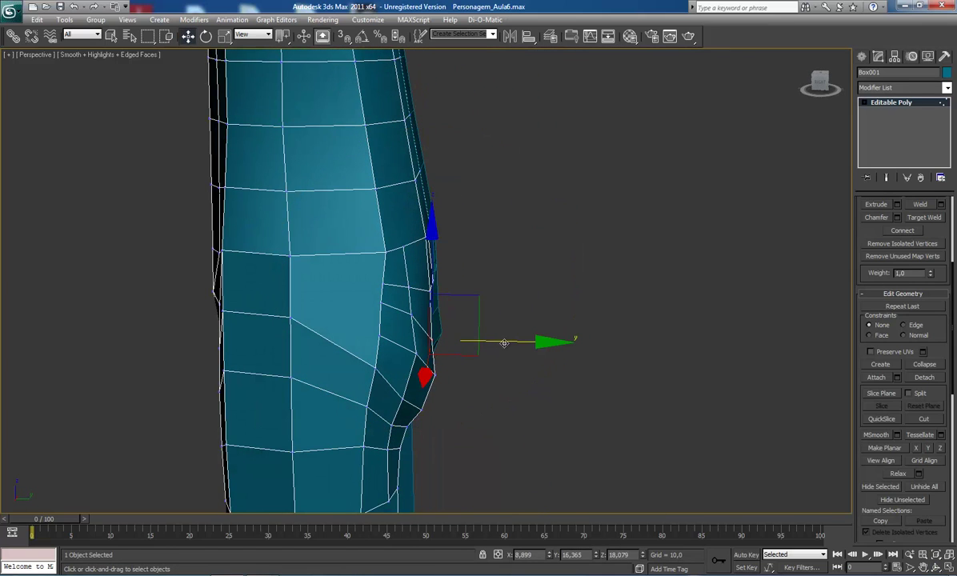
drag(504, 342, 512, 341)
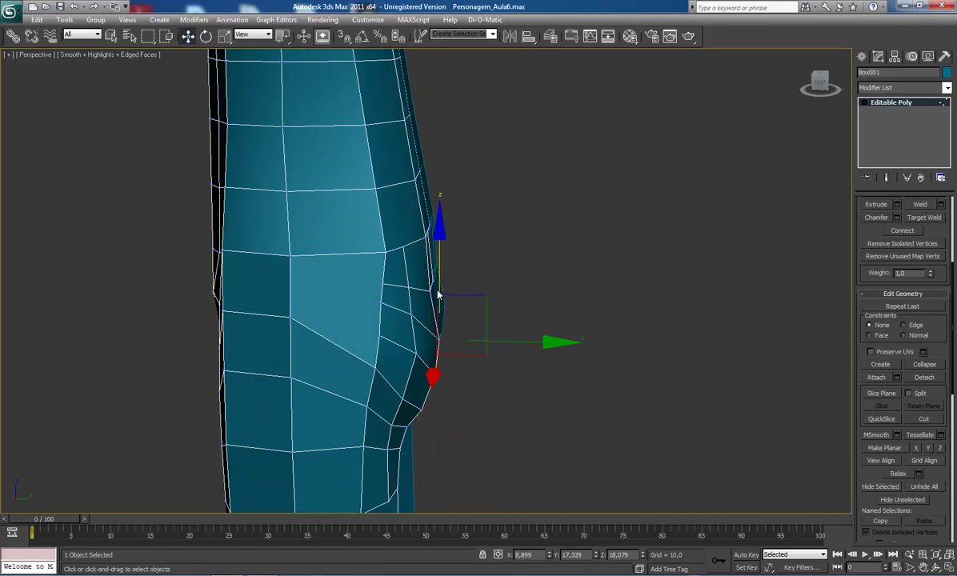
click(430, 294)
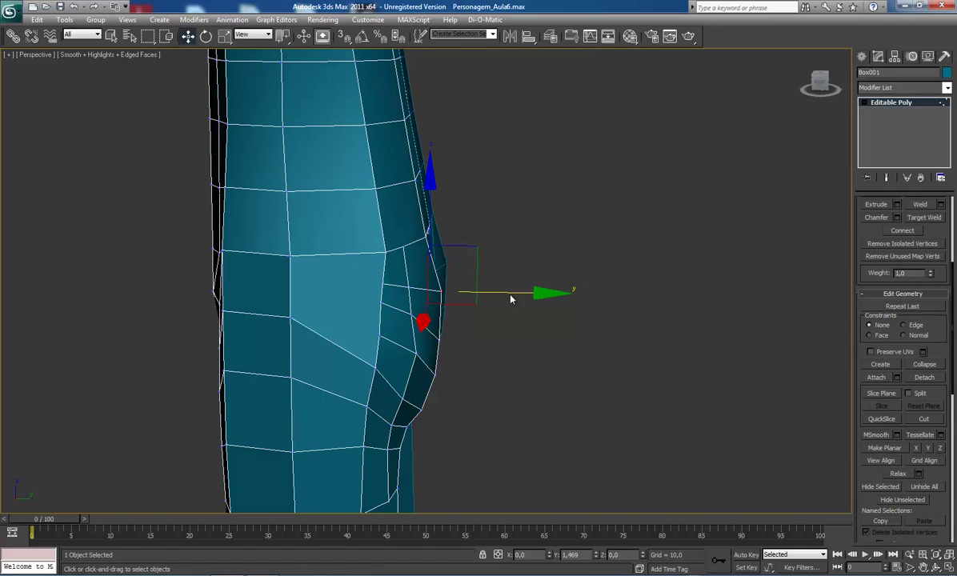
drag(512, 296, 525, 296)
- Pull the upper outer buttock vertex back to about Y 14.8 and the outer vertex below it to about Y 15.5
click(410, 285)
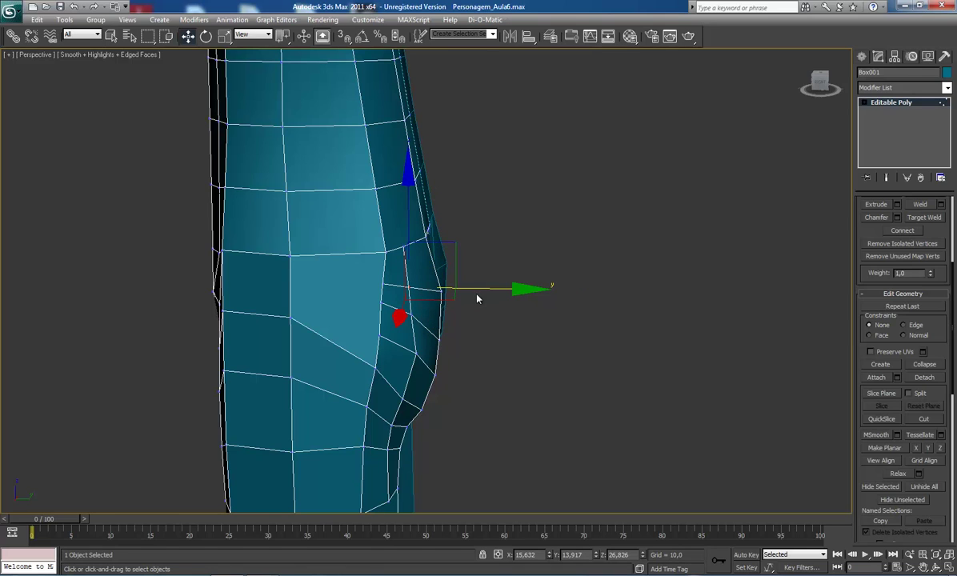
drag(480, 289, 352, 305)
click(412, 315)
scroll(489, 330, down, 5)
key(ctrl+r)
scroll(376, 319, up, 15)
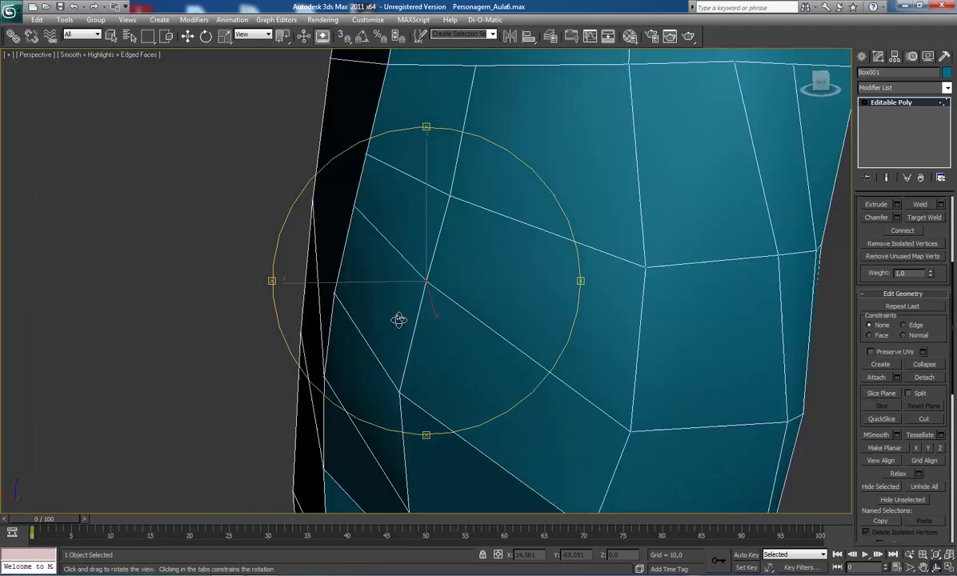
scroll(401, 320, down, 4)
drag(412, 327, 382, 349)
scroll(399, 324, down, 4)
- From the inner side, adjust the central buttock vertex's depth and pull the upper vertex beside the cleft back to about Y 16.8
alt+middle_drag(381, 348, 448, 324)
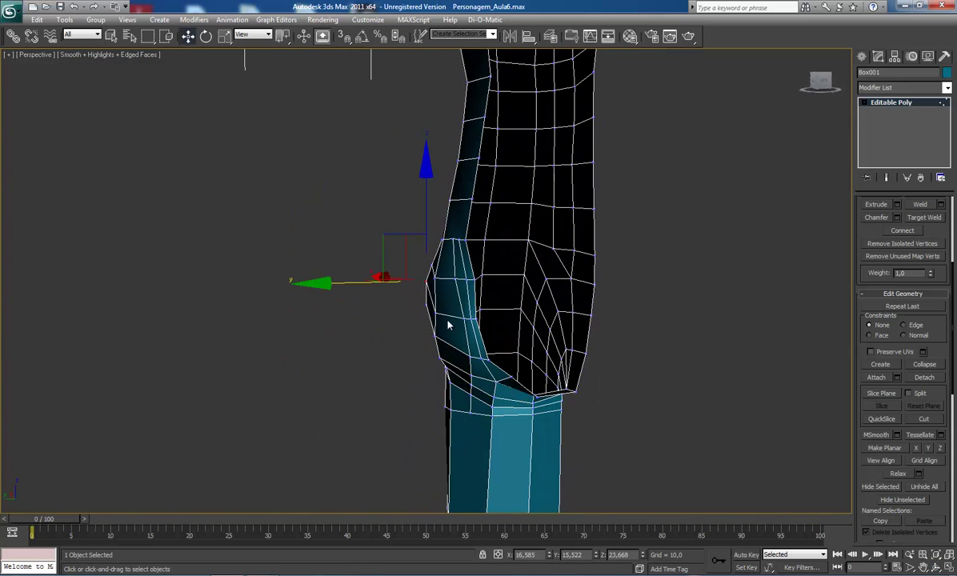
click(435, 314)
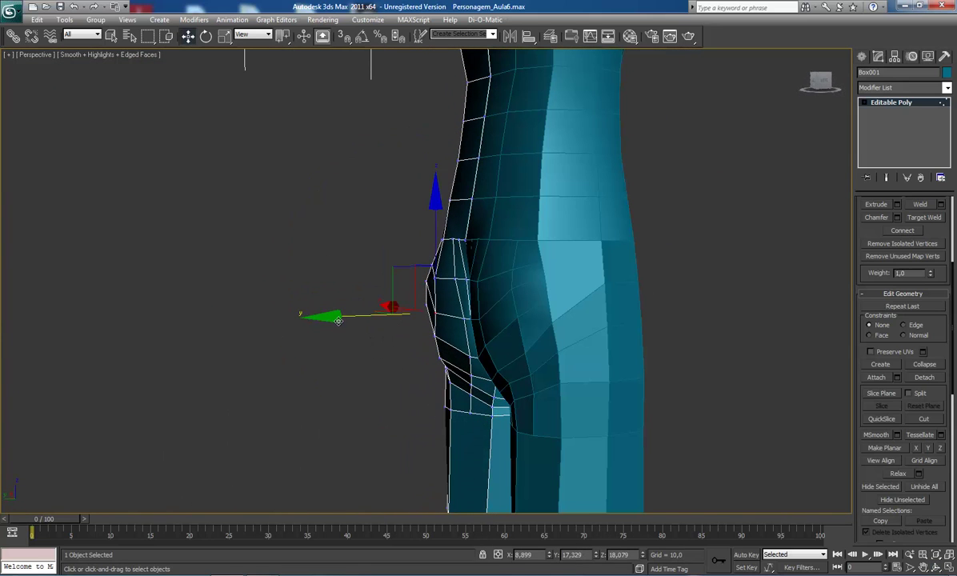
drag(338, 320, 391, 280)
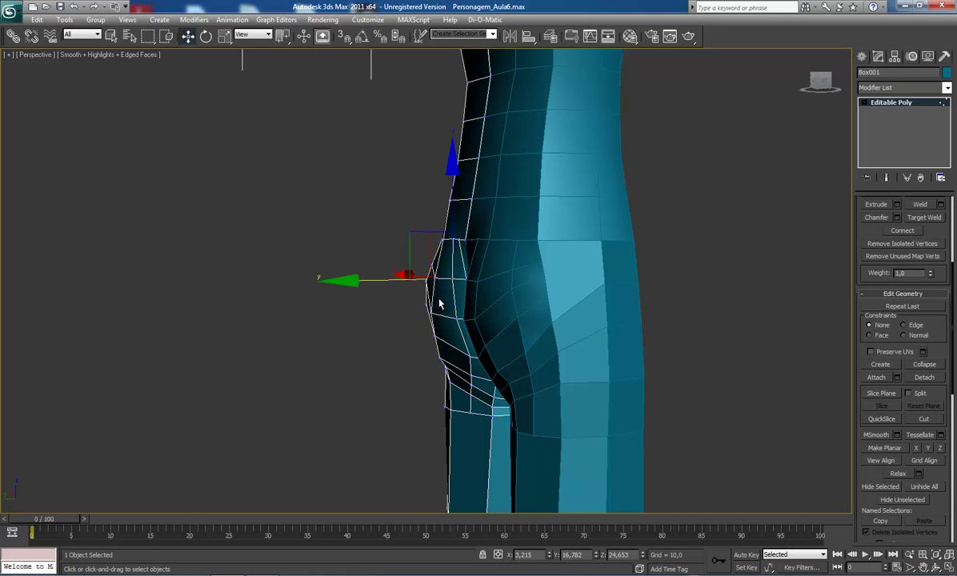
- Pull the outer vertex of the buttock's top edge row back slightly, and the outer vertex below it back to about Y 15.3
alt+middle_drag(439, 304, 410, 345)
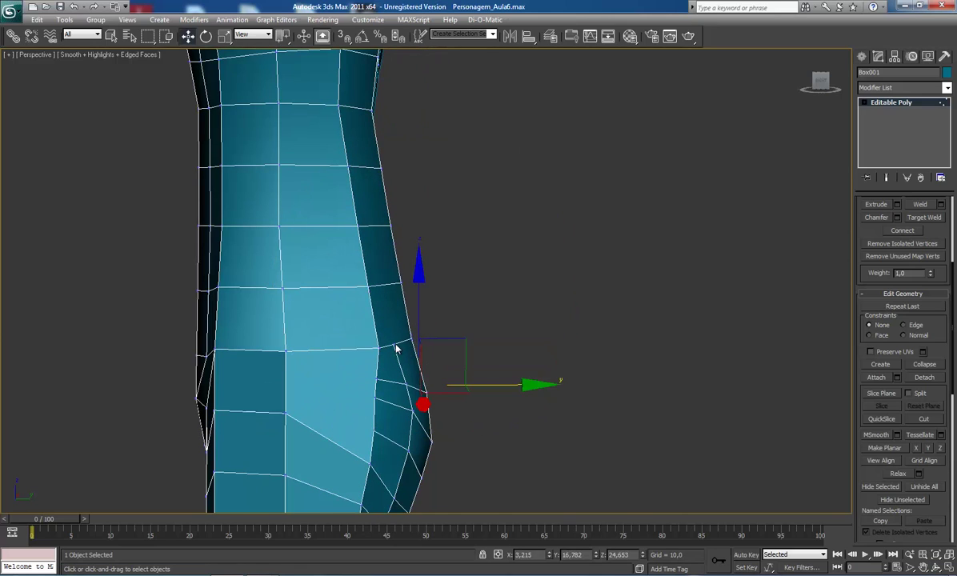
click(395, 349)
click(393, 358)
drag(478, 345, 490, 345)
click(408, 402)
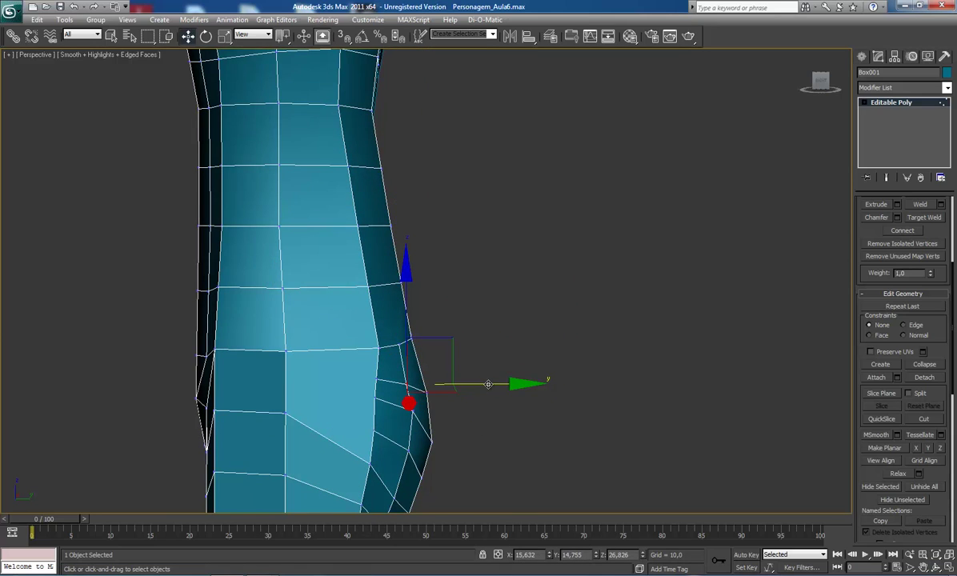
drag(488, 384, 494, 386)
scroll(499, 420, down, 3)
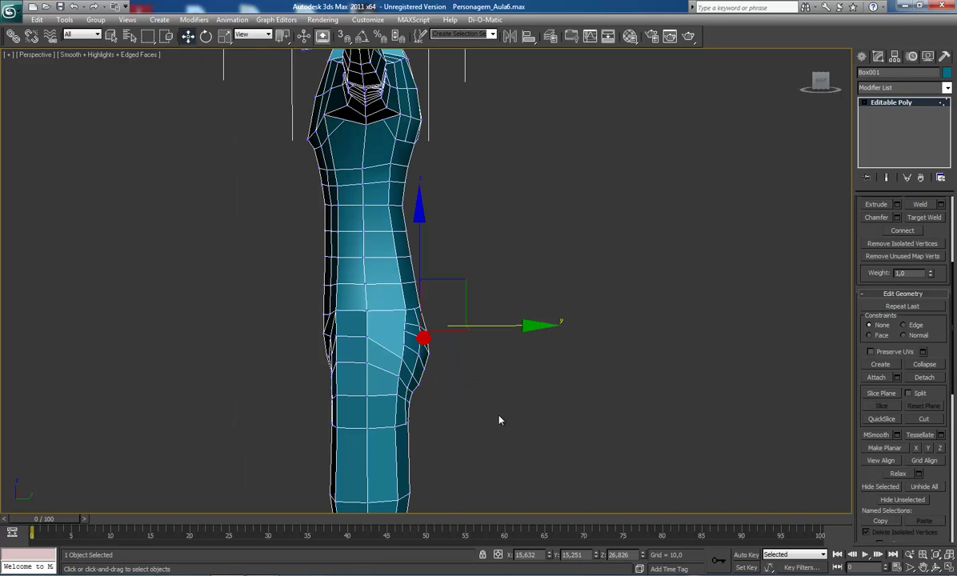
- From the rear, shift the upper vertex beside the gluteal cleft about 0.3 toward the cleft
alt+middle_drag(499, 420, 362, 344)
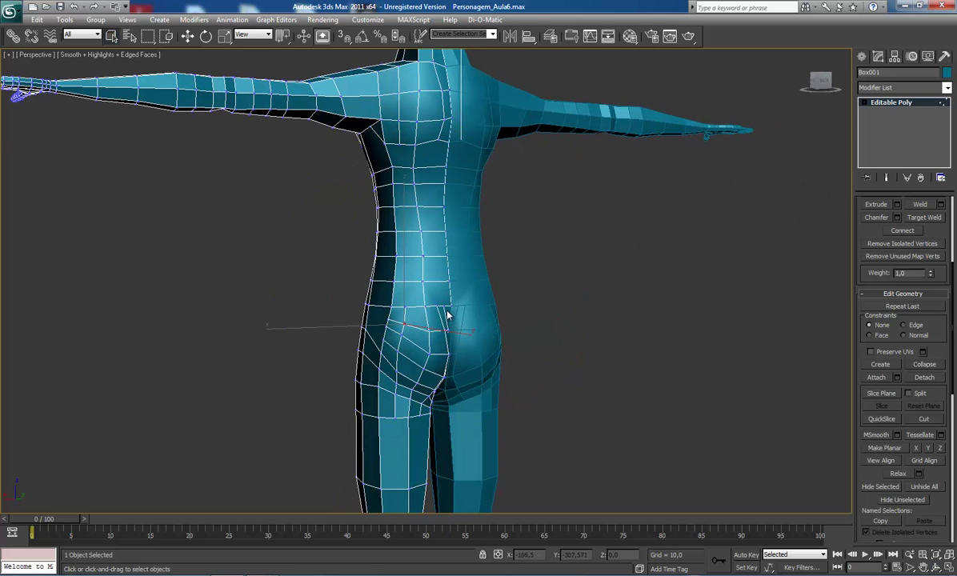
middle_drag(444, 316, 453, 362)
alt+middle_drag(515, 353, 371, 320)
scroll(408, 336, up, 3)
right_click(415, 320)
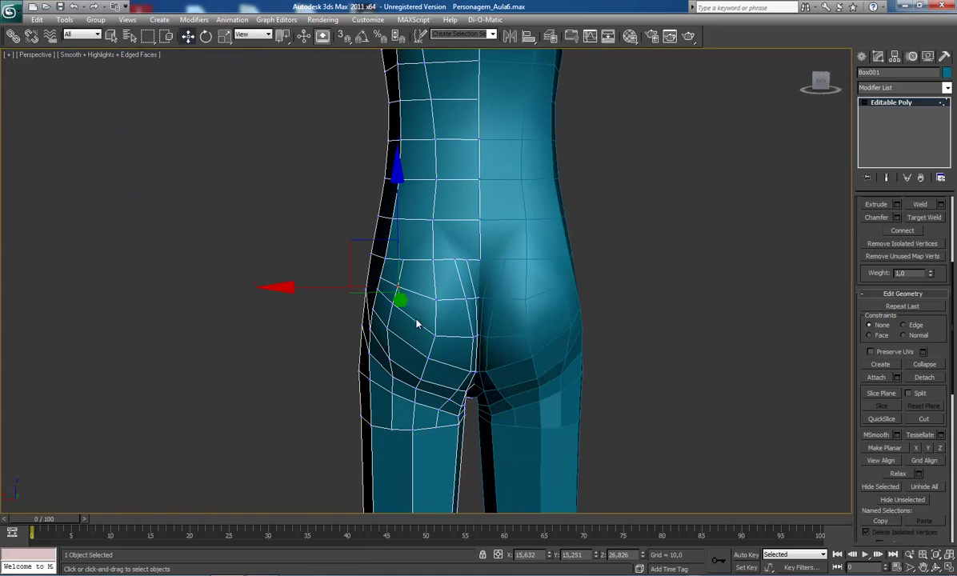
click(464, 300)
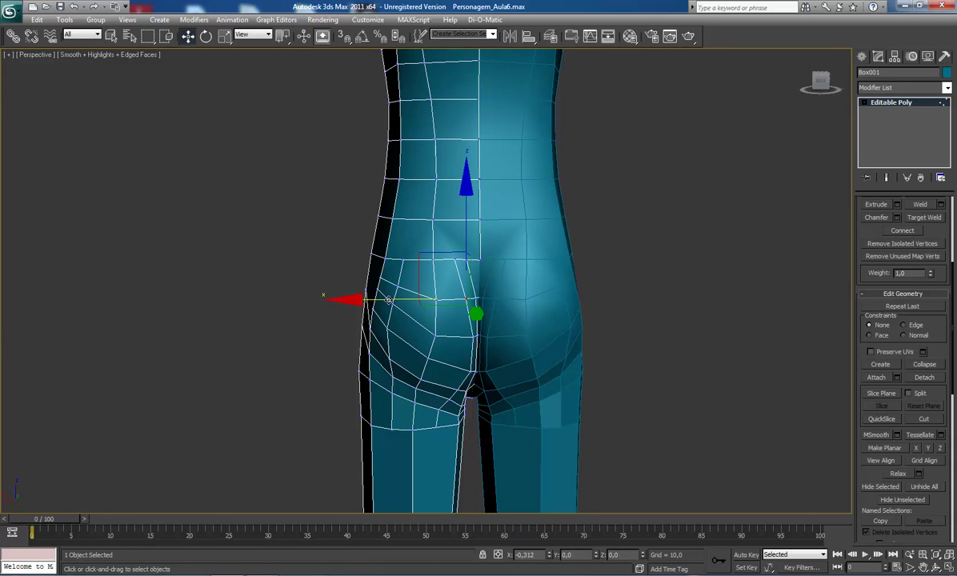
- Move the two outer buttock vertices outward, the lower one to about X 17.0 and the upper one to about X 16.0
click(392, 305)
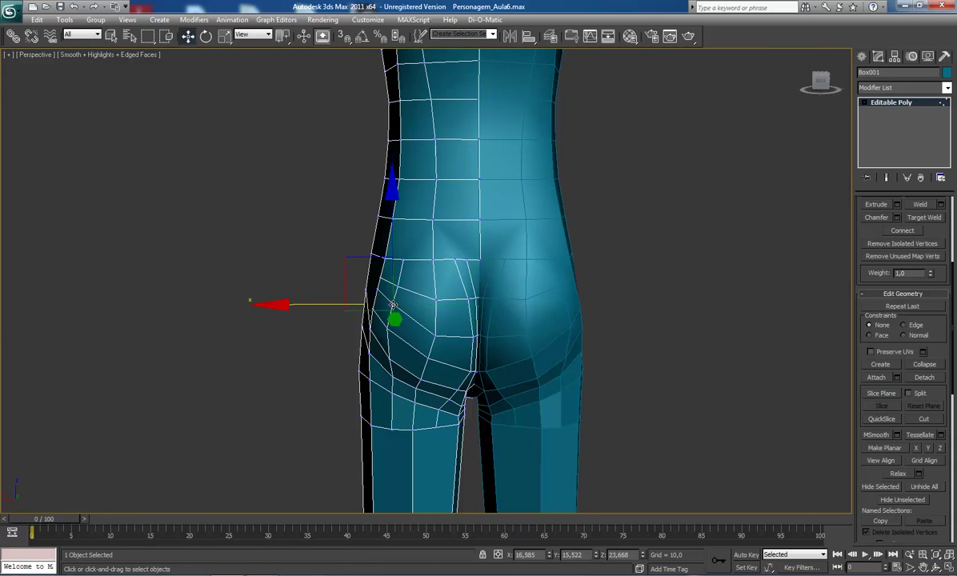
drag(326, 306, 324, 306)
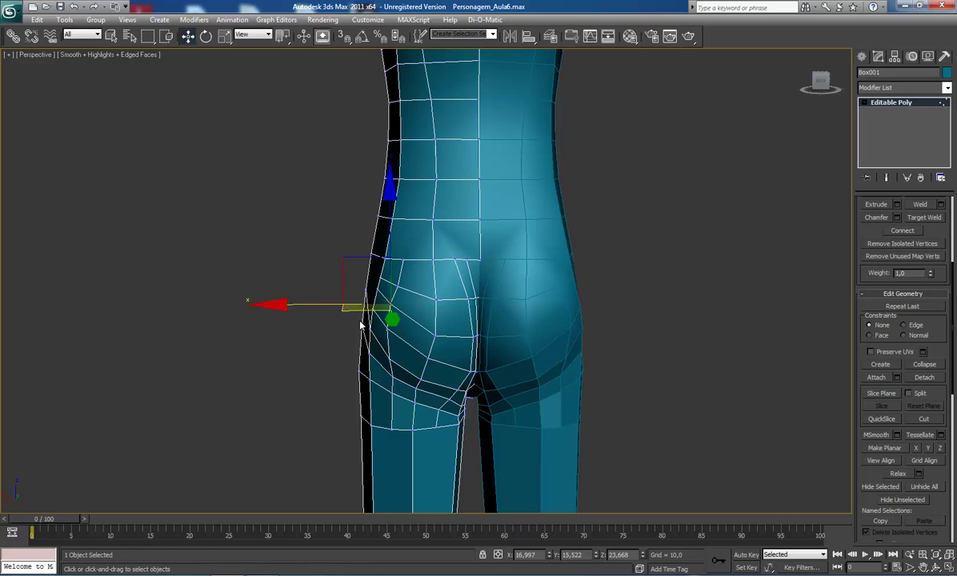
click(397, 296)
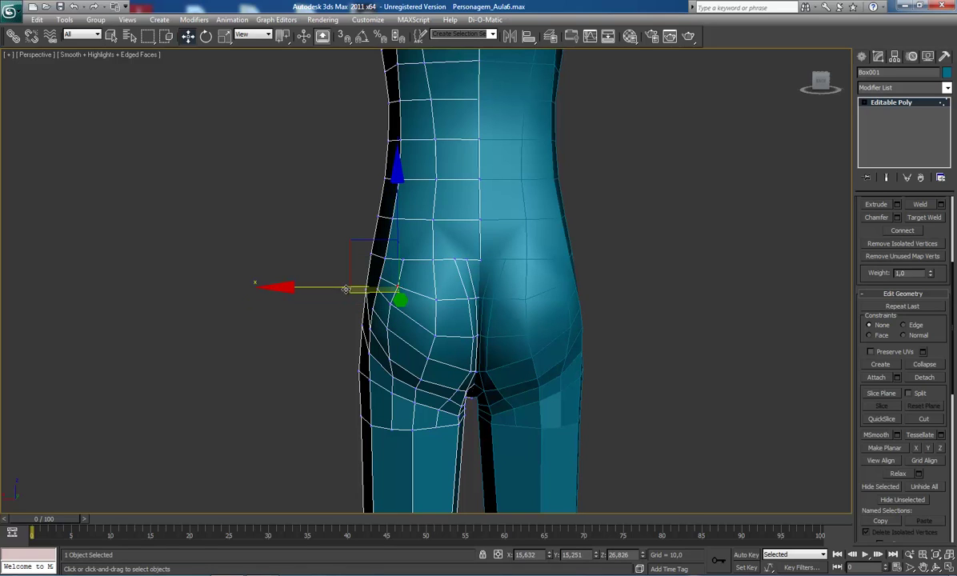
drag(337, 287, 332, 286)
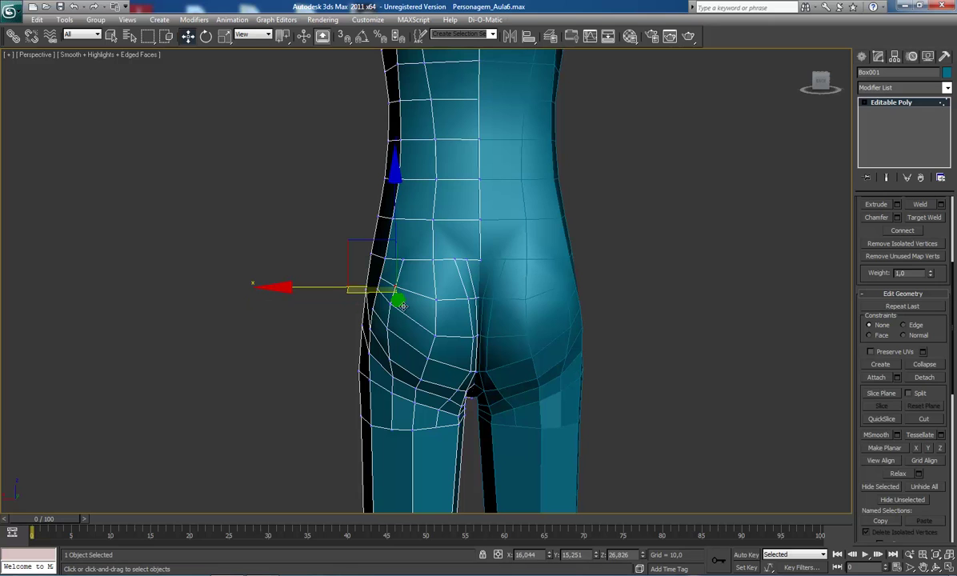
alt+middle_drag(444, 409, 447, 352)
drag(447, 352, 460, 354)
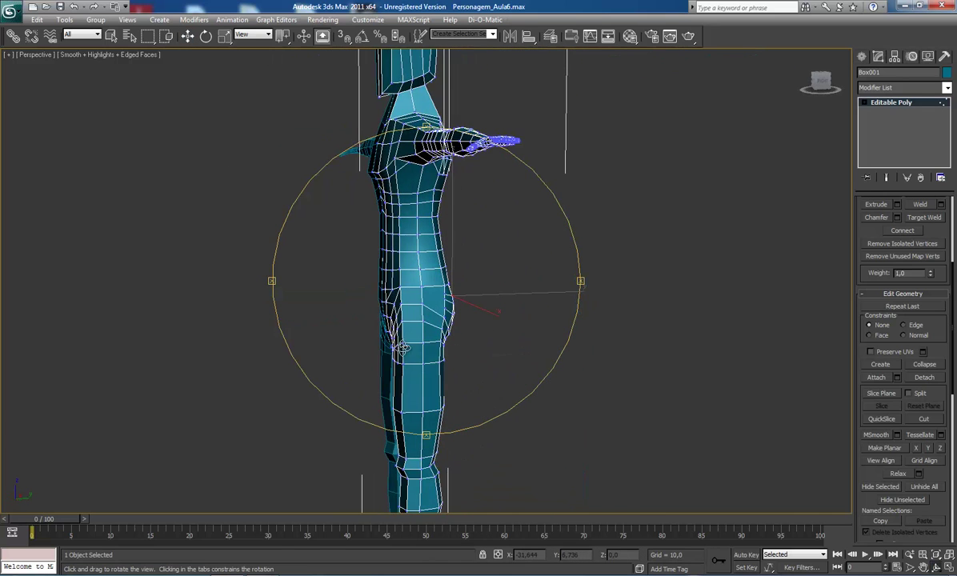
- Lower the vertices of the hip's side row just below the waist to about Z 21.5 and shift them slightly outward to about X 20.6
scroll(396, 352, up, 4)
drag(392, 359, 468, 355)
alt+middle_drag(471, 356, 452, 382)
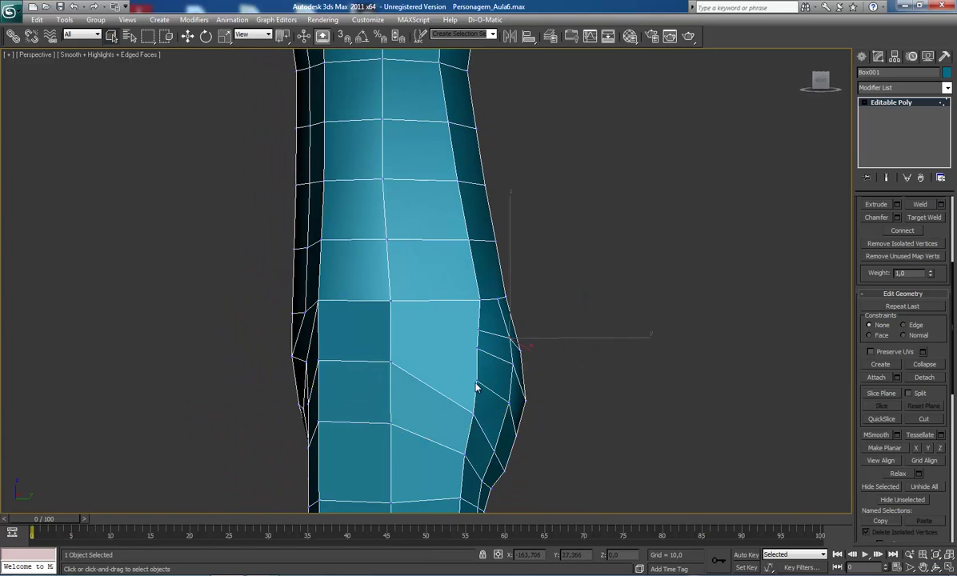
click(390, 362)
alt+middle_drag(398, 357, 432, 336)
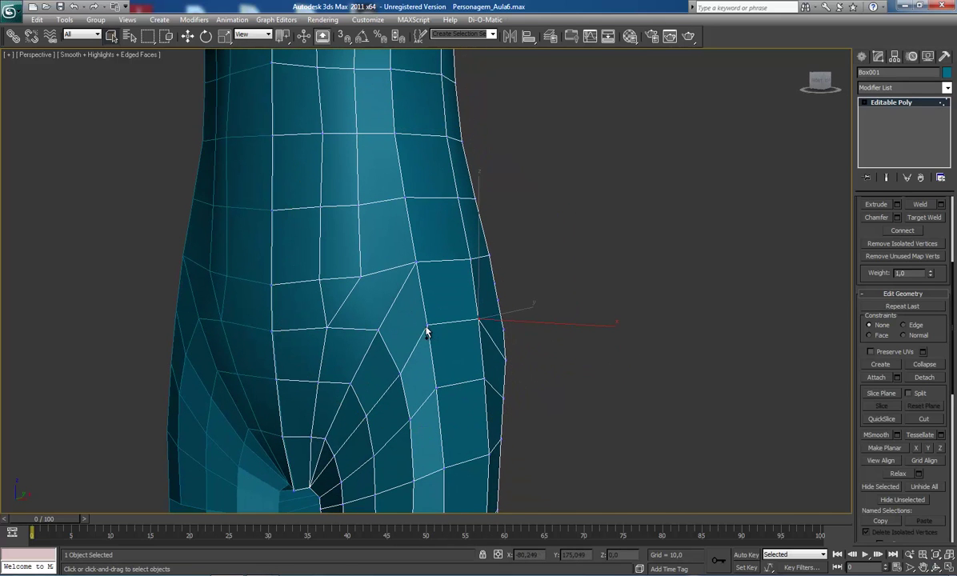
key(w)
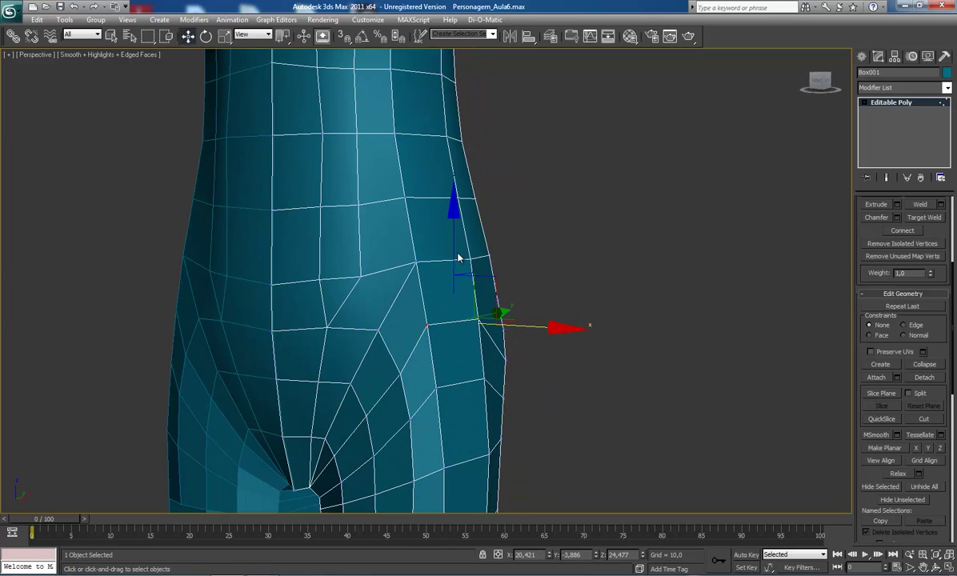
drag(452, 258, 455, 272)
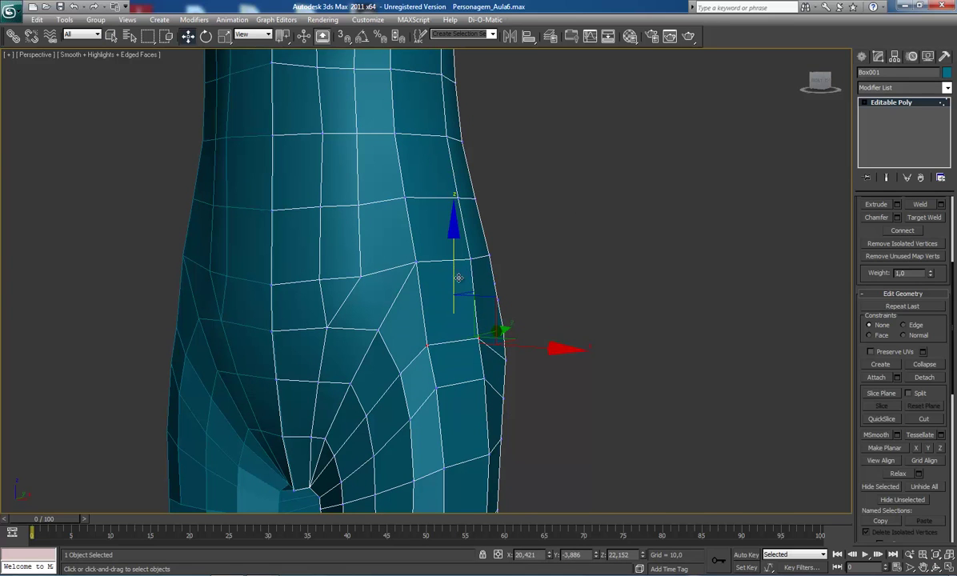
alt+middle_drag(455, 272, 510, 304)
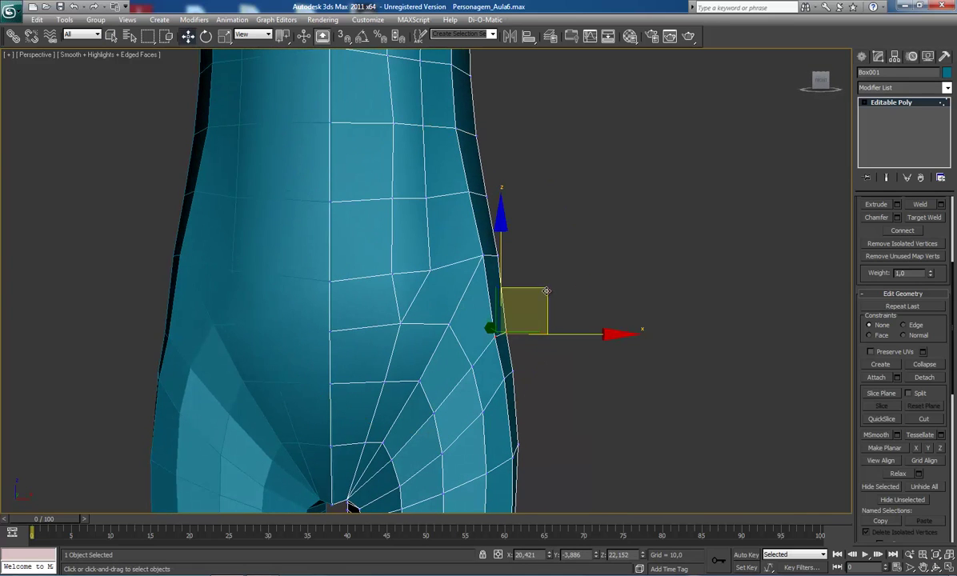
drag(510, 304, 503, 344)
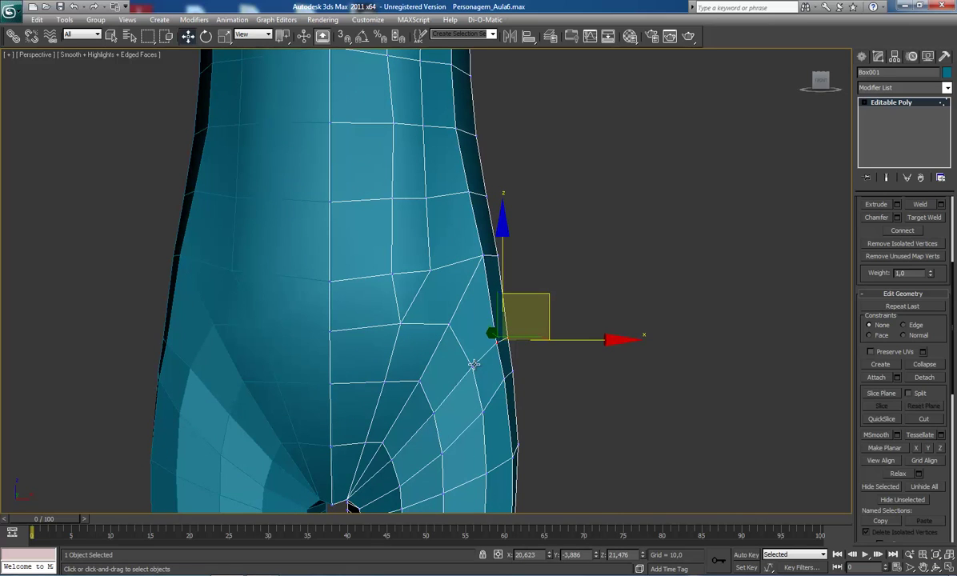
- From the front, move the vertex at the top of the thigh beside the hip about 0.2 outward and 0.2 down
click(475, 364)
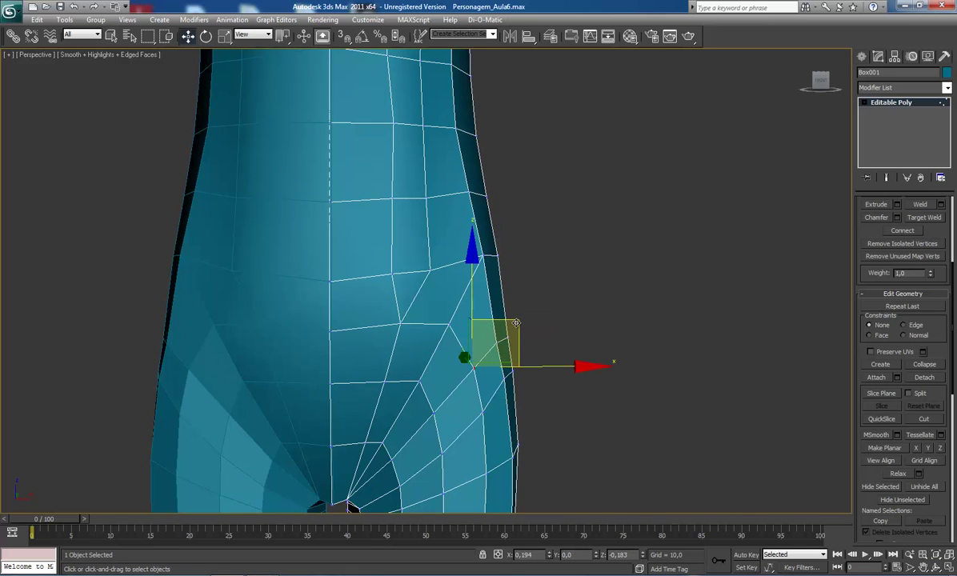
alt+middle_drag(516, 323, 401, 260)
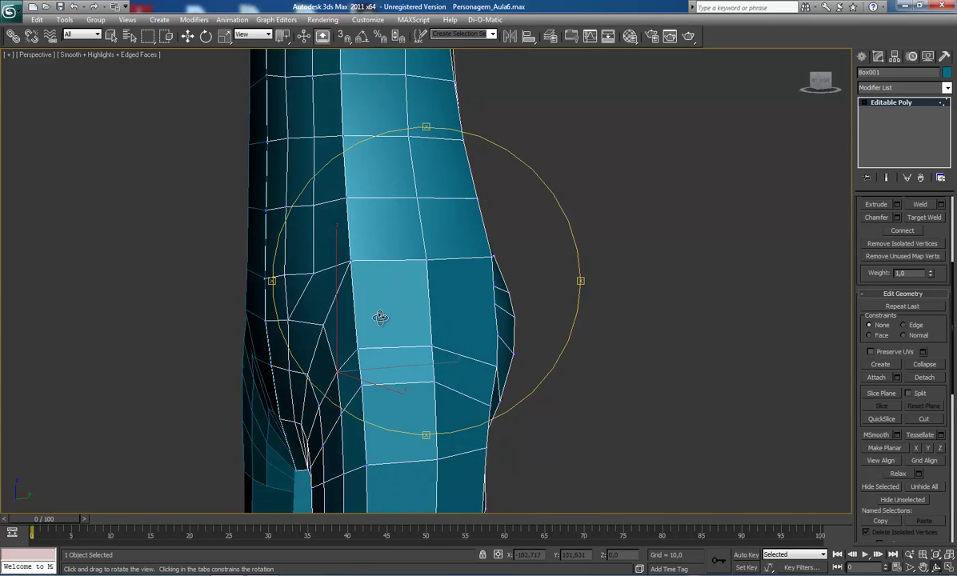
alt+middle_drag(395, 294, 402, 294)
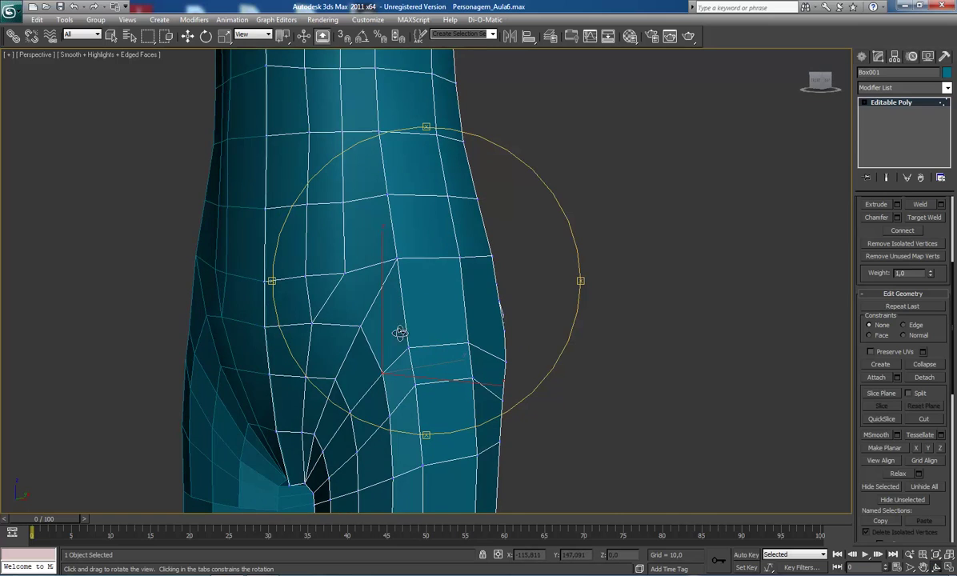
mouse_move(400, 333)
alt+middle_down()
mouse_move(412, 324)
mouse_move(392, 327)
alt+middle_up()
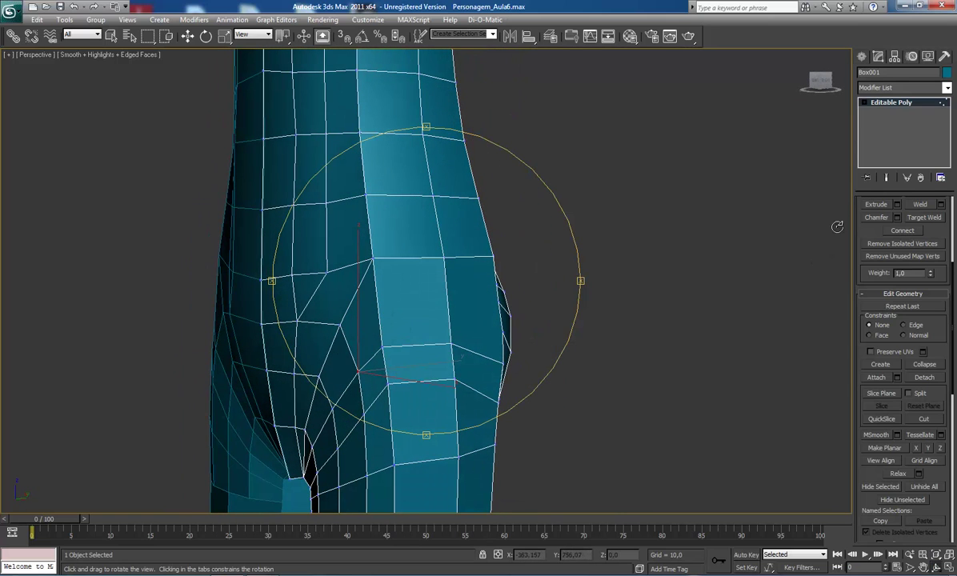
right_click(395, 310)
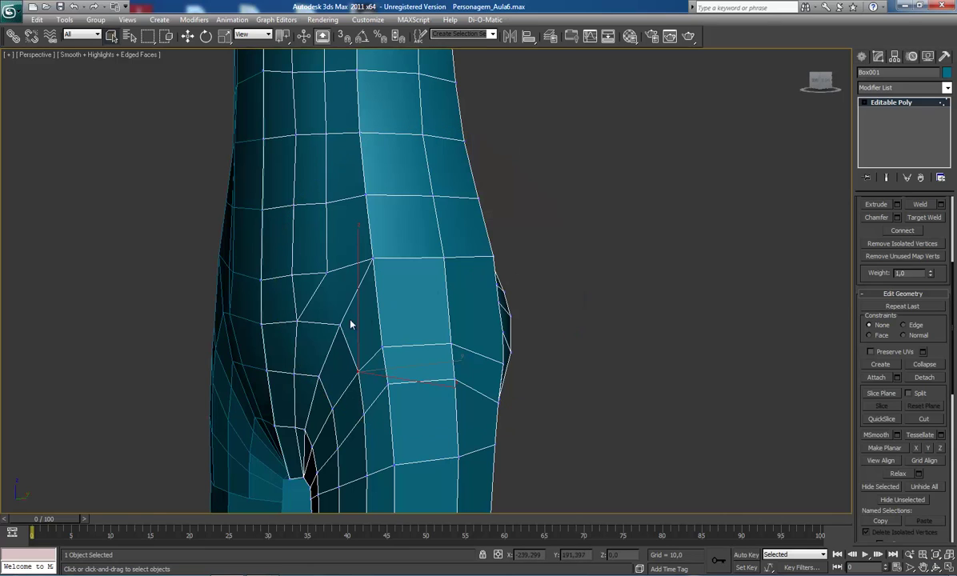
- Cut three roughly horizontal edges across the side of the hip, from the outer buttock vertices to the front hip edge
click(497, 303)
alt+middle_drag(482, 316, 483, 265)
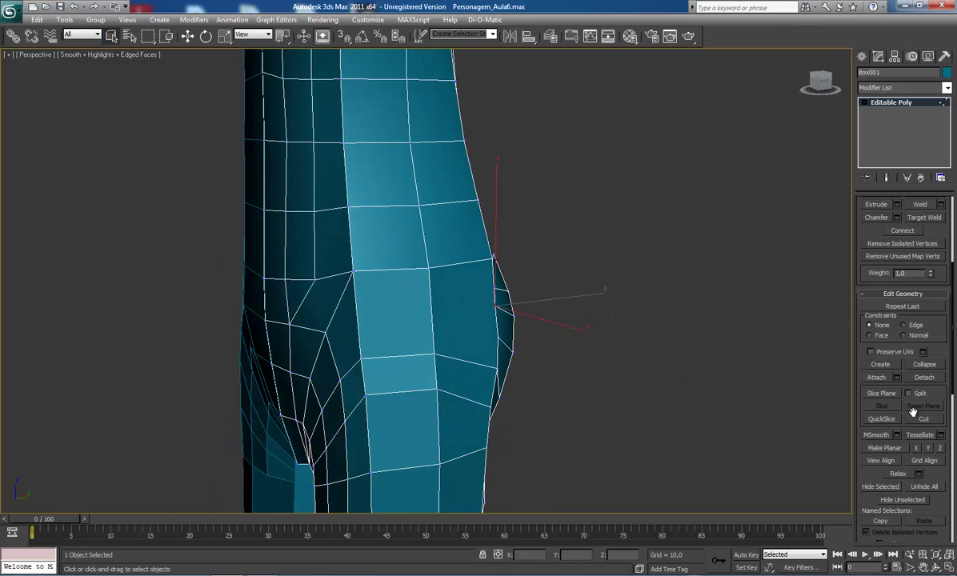
click(493, 306)
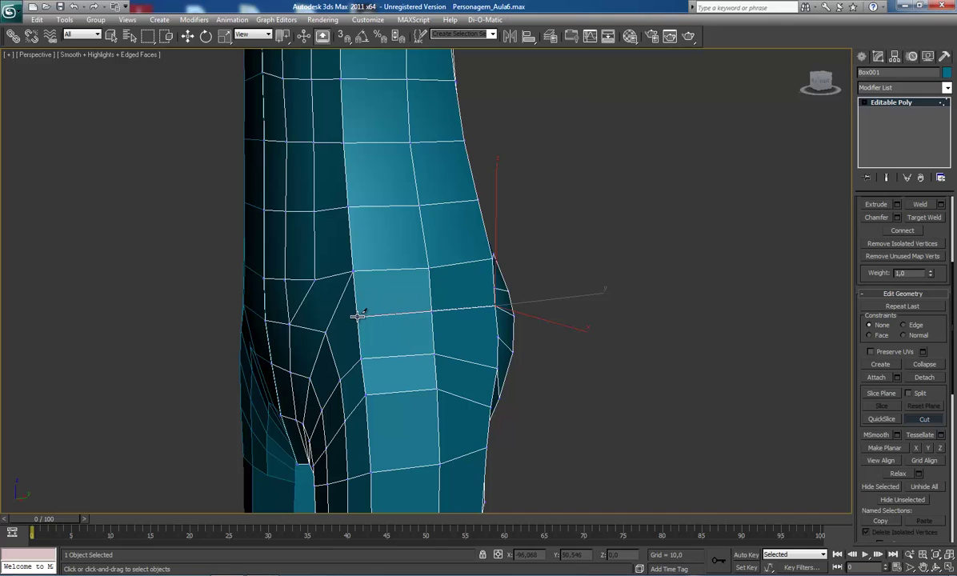
click(494, 286)
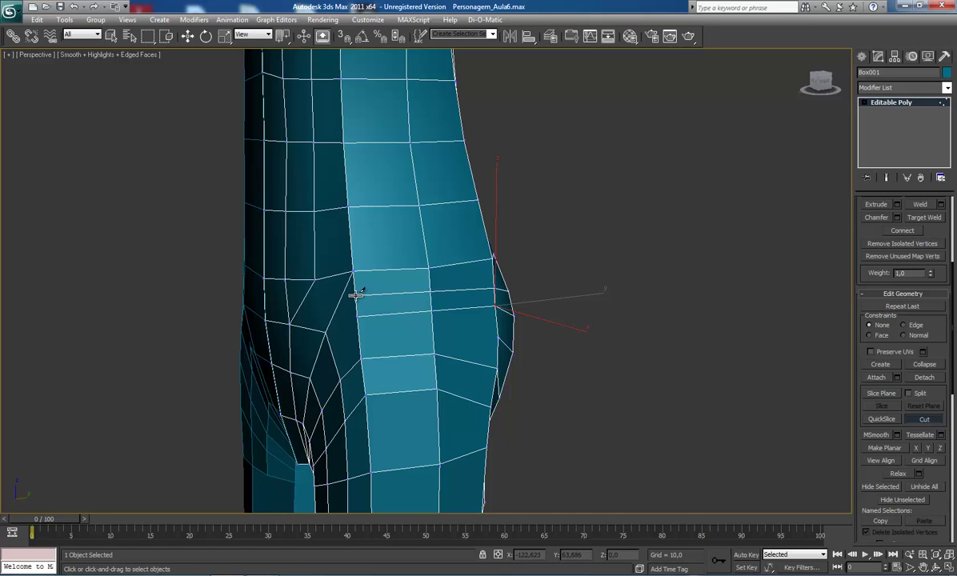
click(356, 295)
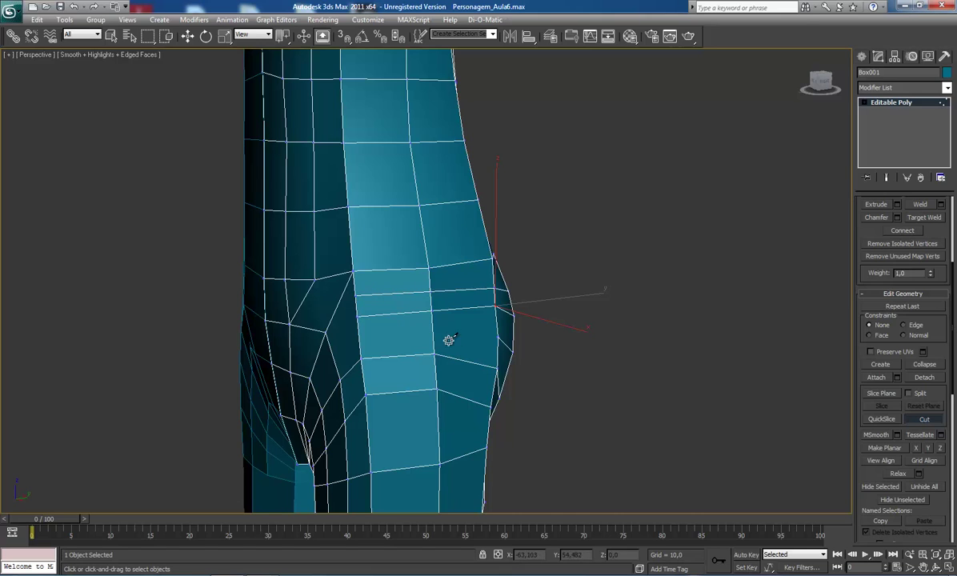
click(497, 337)
click(360, 337)
right_click(358, 338)
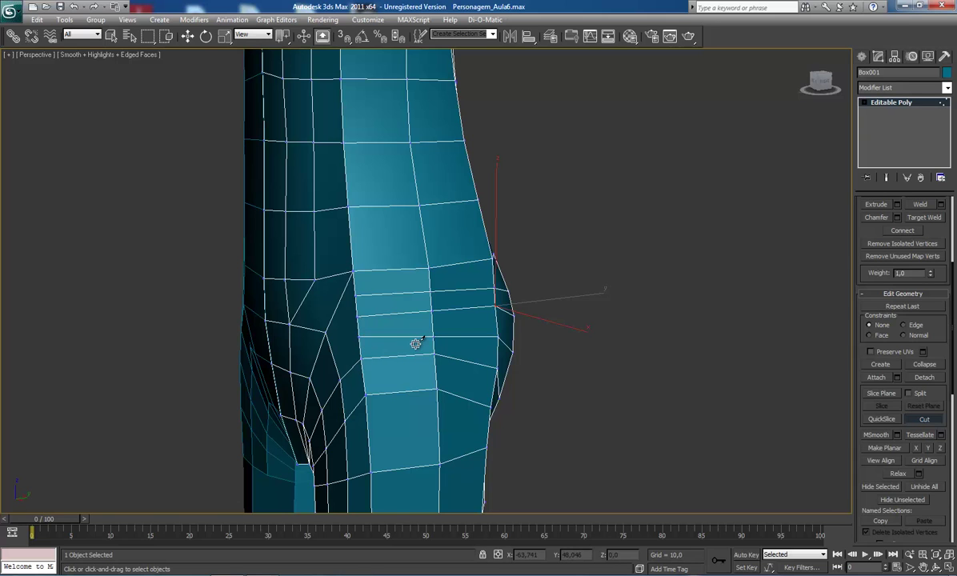
- Connect the outer lower-belly vertex to the second cut vertex on the hip edge, and remove the diagonal edge rising above it
key(ctrl+r)
drag(360, 312, 405, 314)
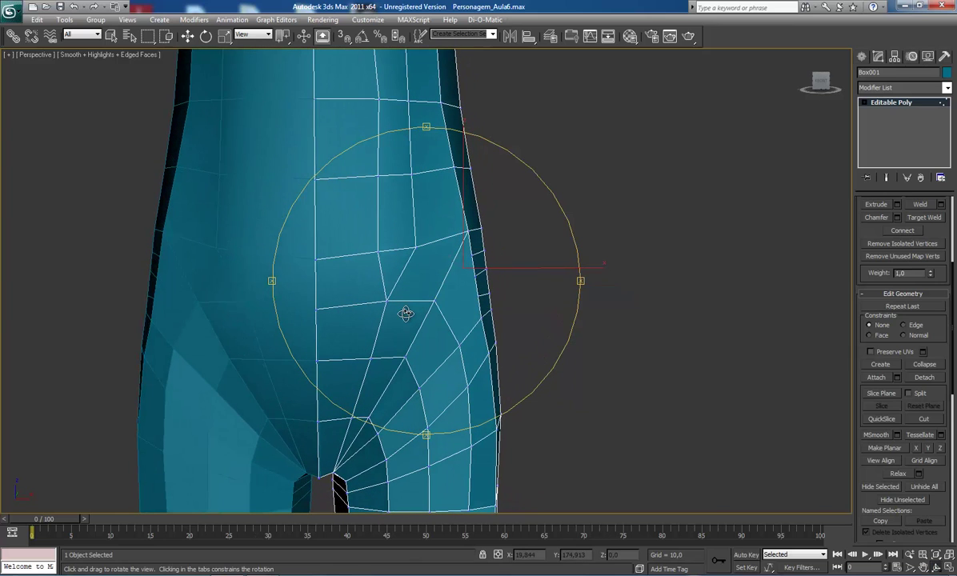
middle_drag(405, 313, 451, 307)
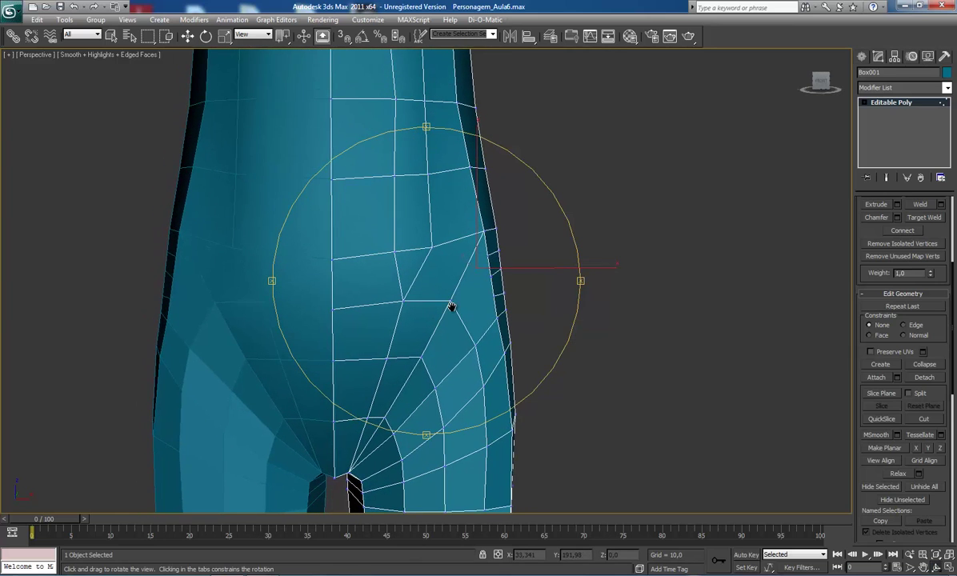
right_click(451, 307)
click(451, 304)
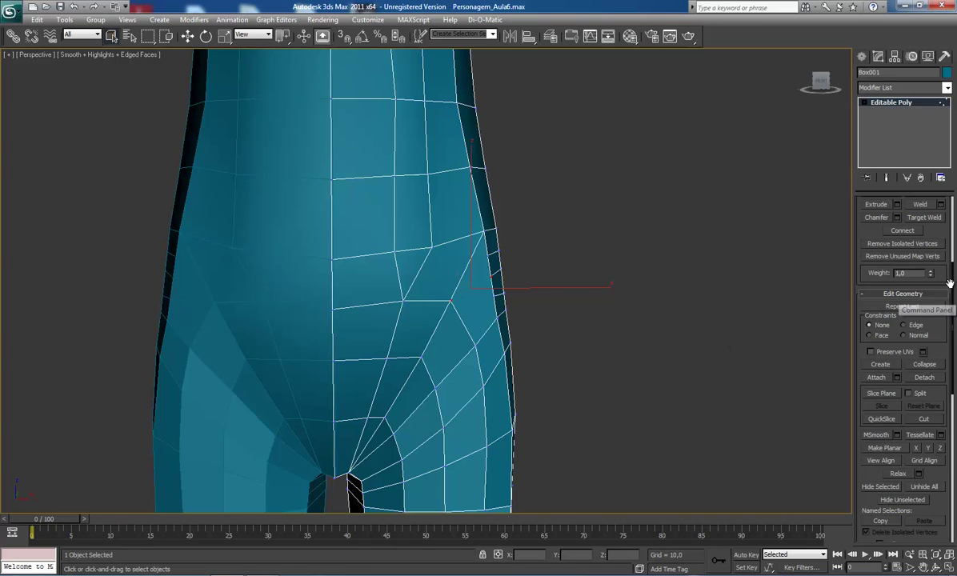
scroll(932, 256, up, 5)
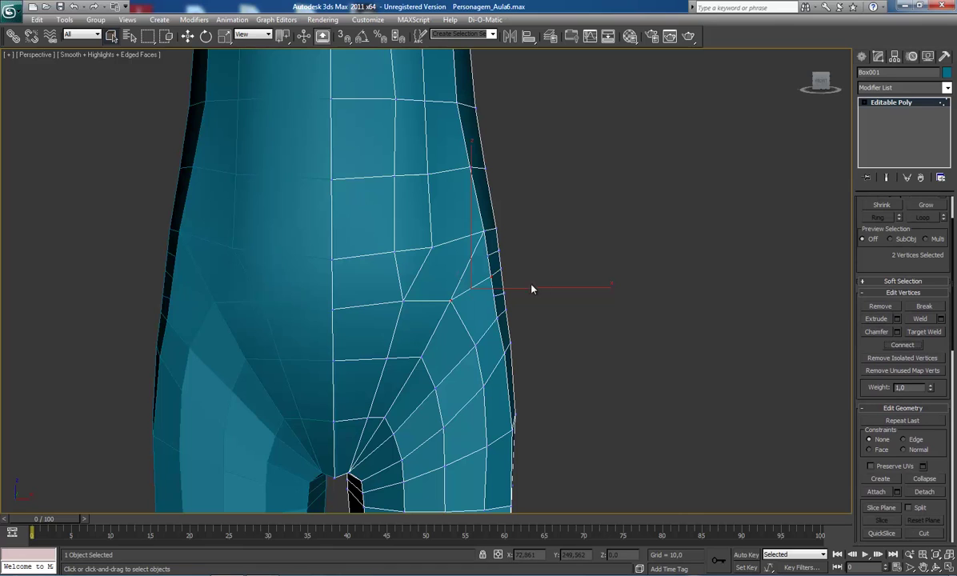
middle_drag(532, 286, 533, 299)
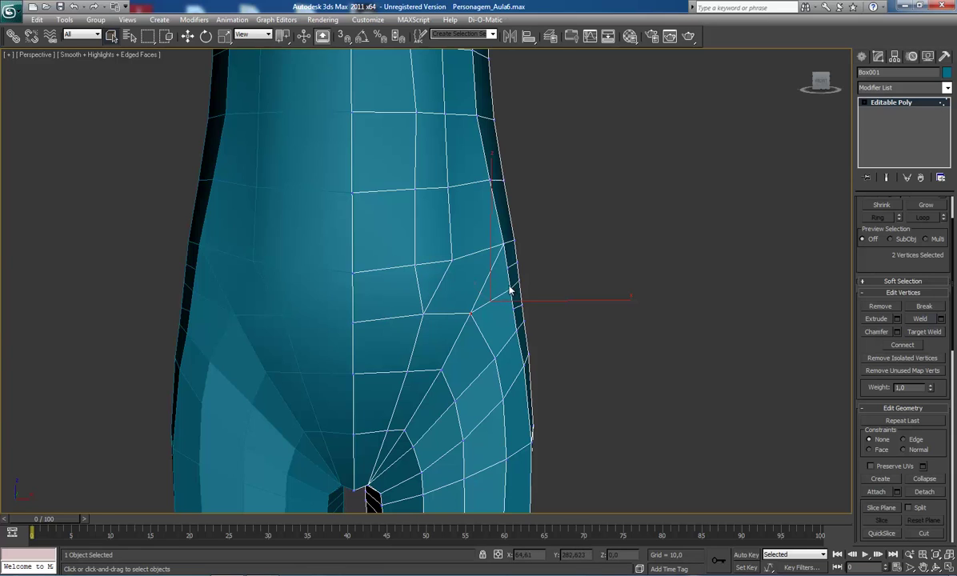
key(2)
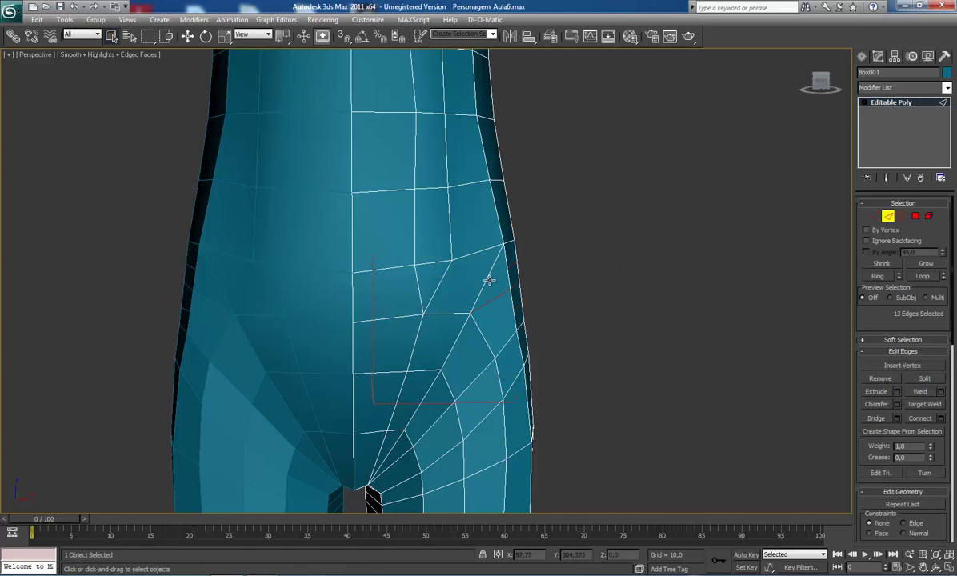
click(878, 378)
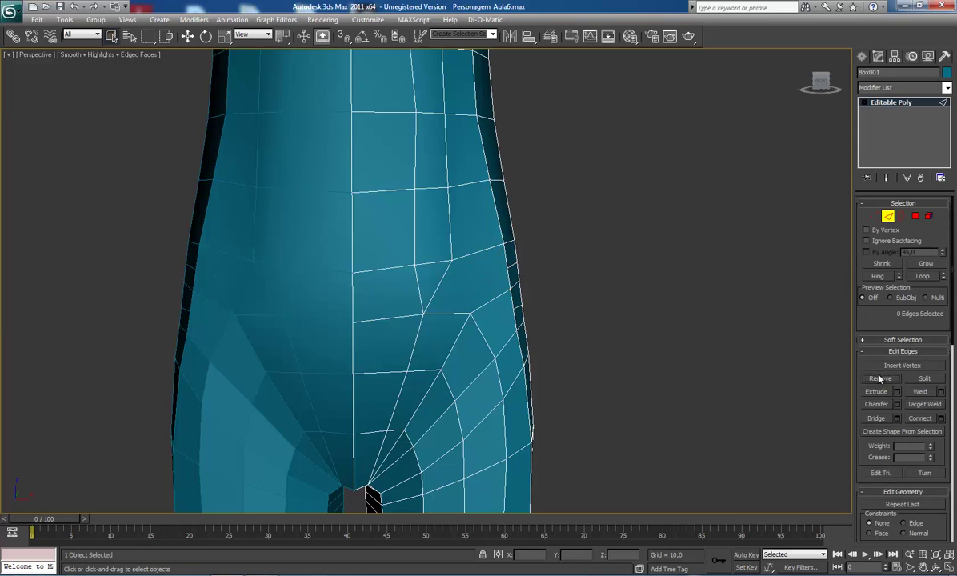
- Connect the uppermost new cut vertex on the hip edge to the inner lower-belly vertex
key(1)
click(508, 264)
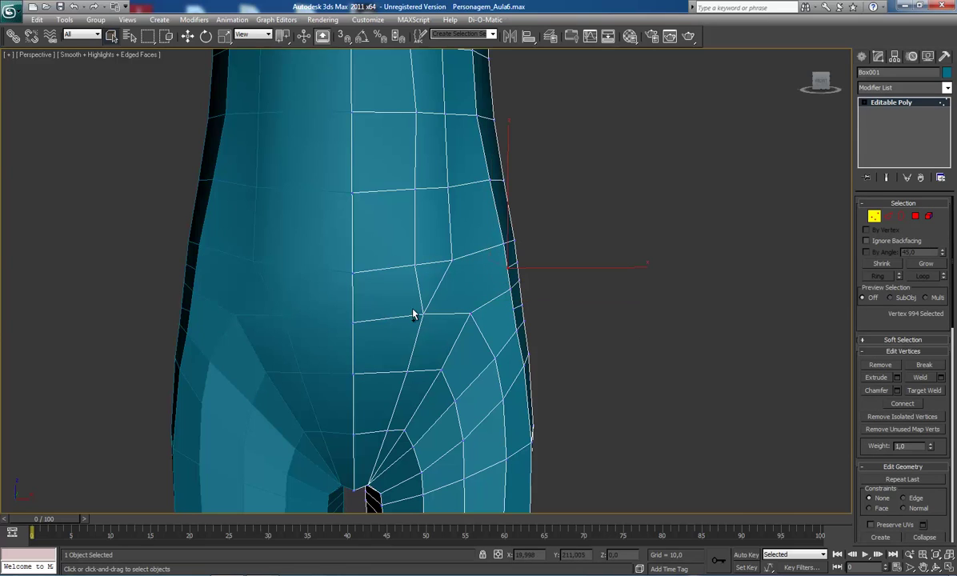
ctrl+click(420, 314)
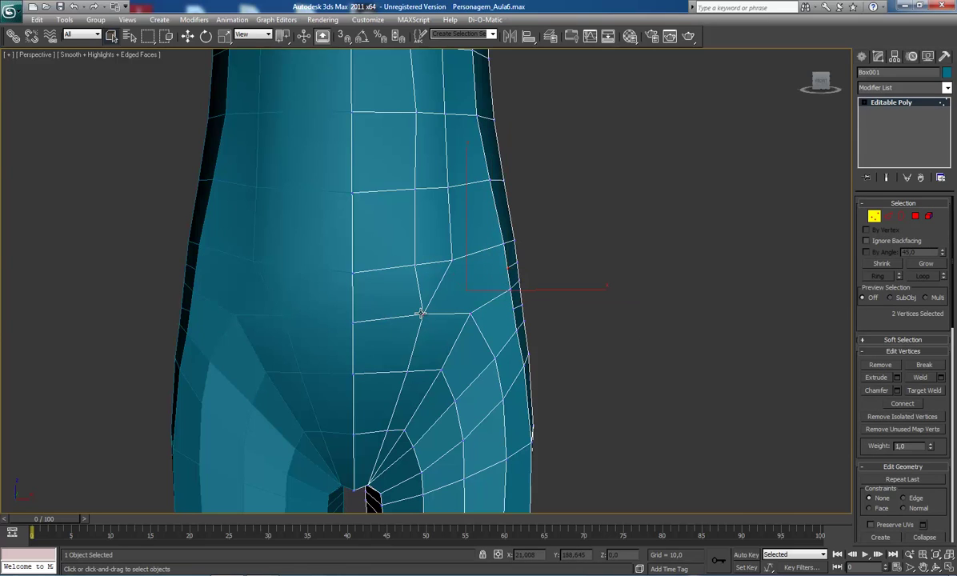
click(901, 404)
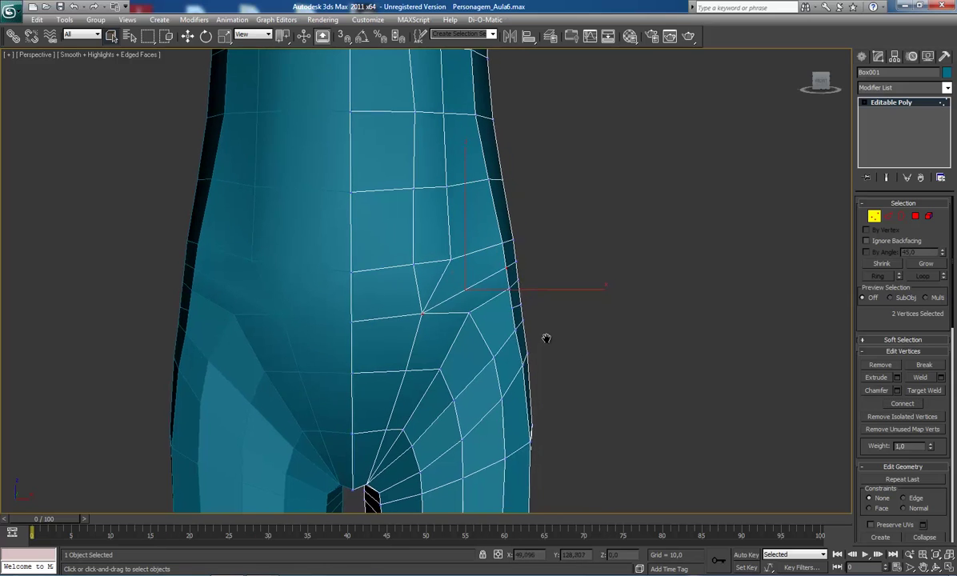
- Cut an edge from the vertex at the base of the outer belly column, across the new diagonal, to the outer lower-belly vertex
click(451, 257)
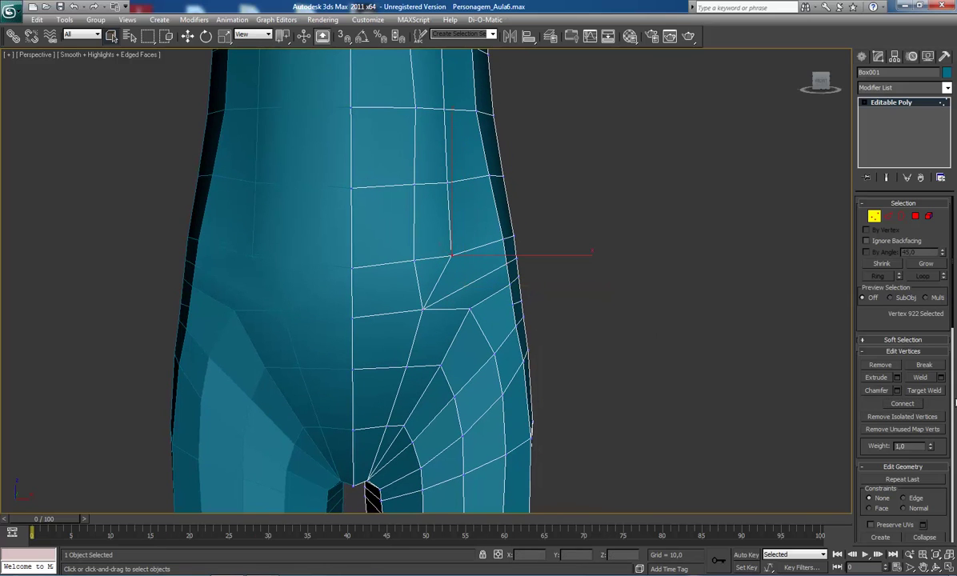
click(952, 401)
click(952, 405)
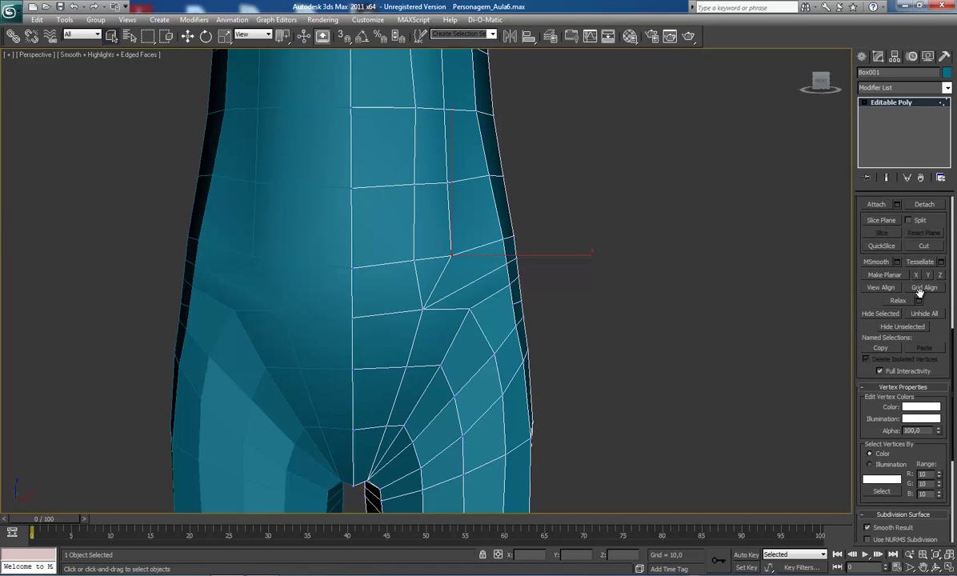
click(923, 247)
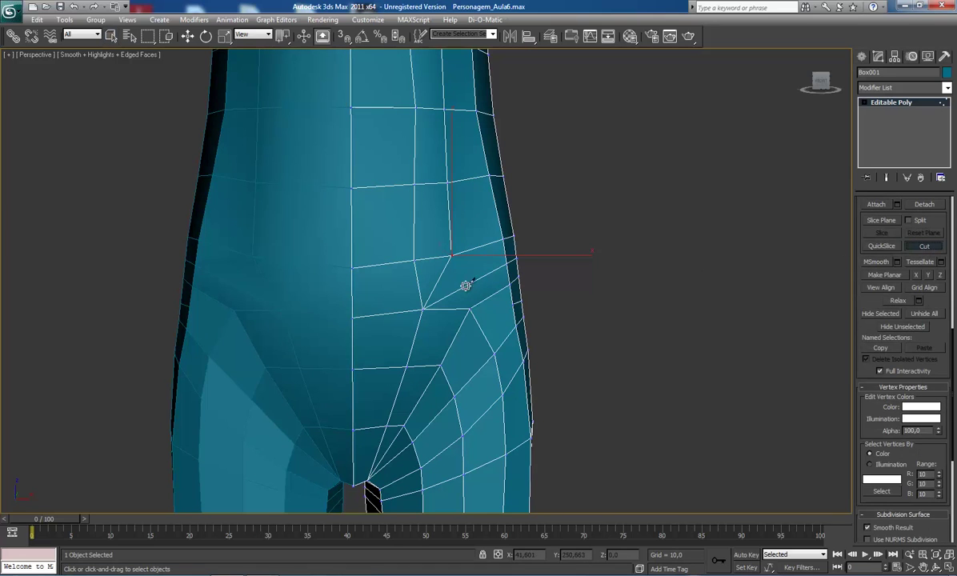
click(451, 255)
key(w)
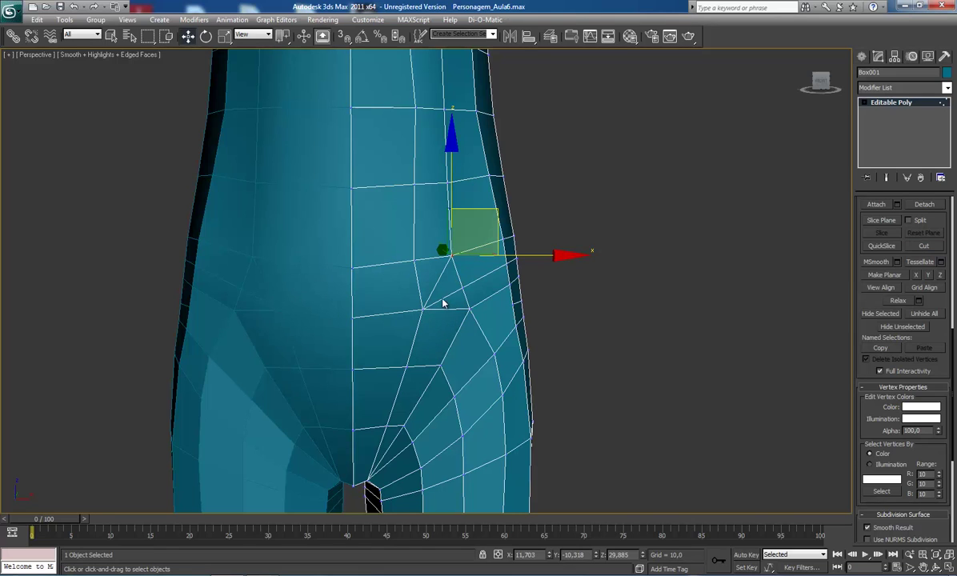
- Remove the short diagonal edge between the base of the outer belly column and the inner lower-belly vertex
click(435, 283)
key(2)
click(439, 280)
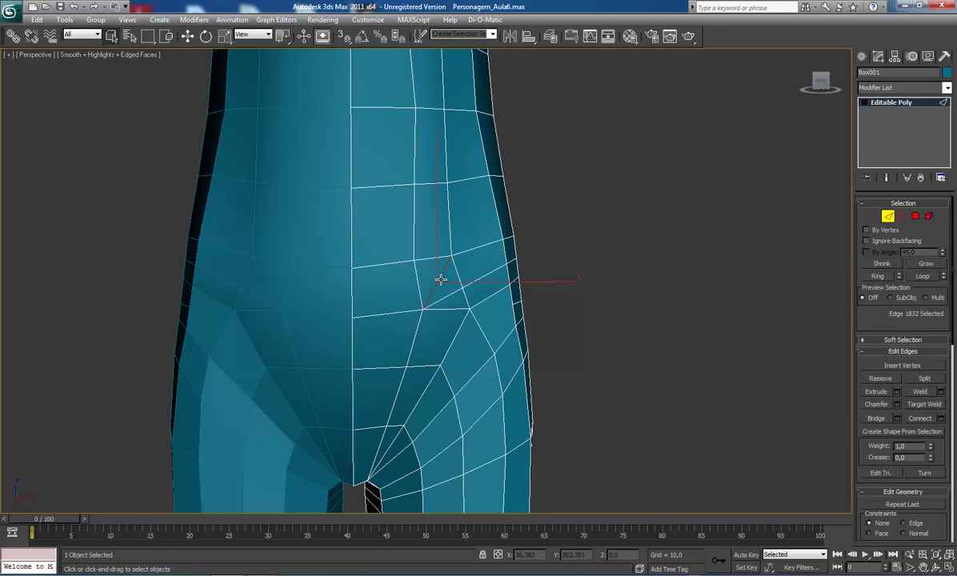
click(881, 375)
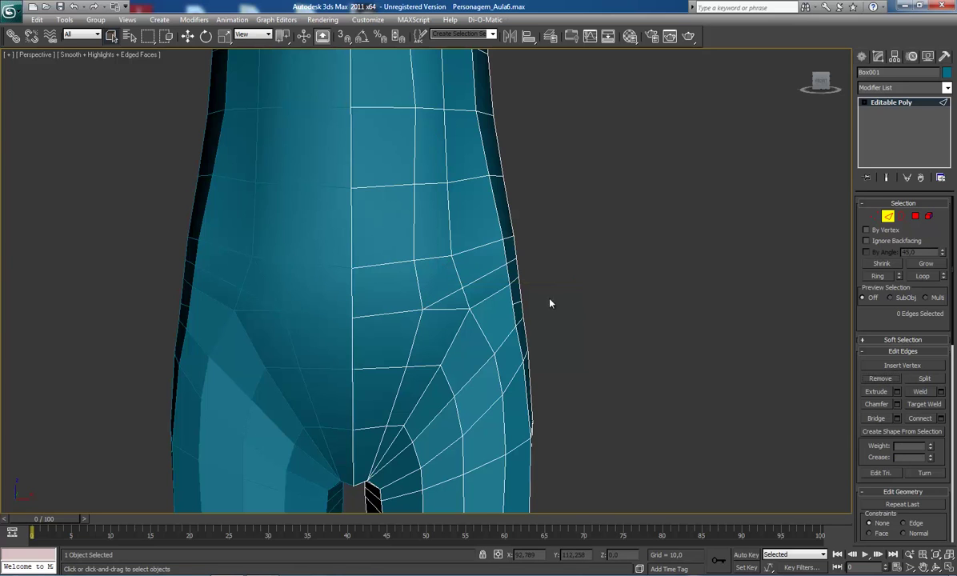
middle_drag(504, 293, 516, 274)
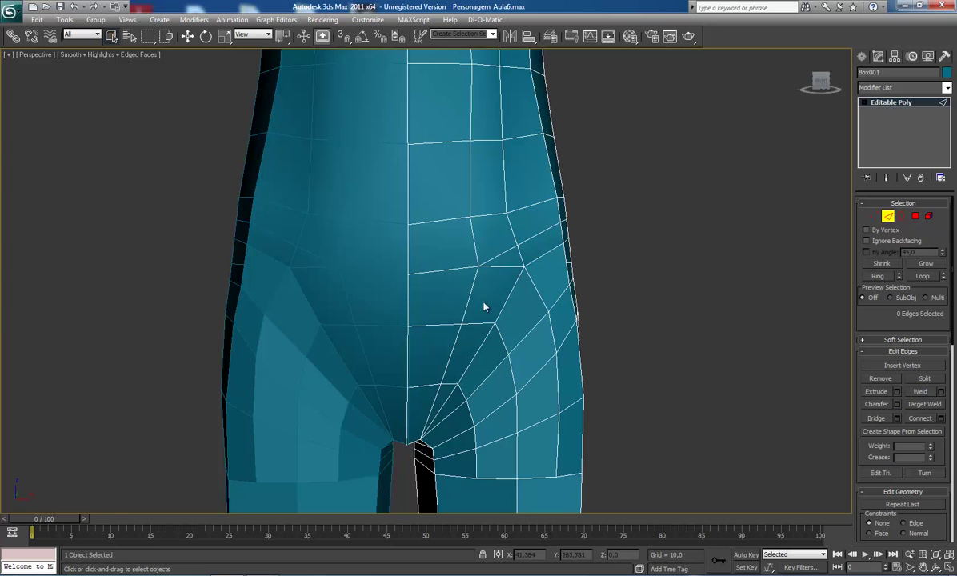
middle_drag(467, 267, 495, 291)
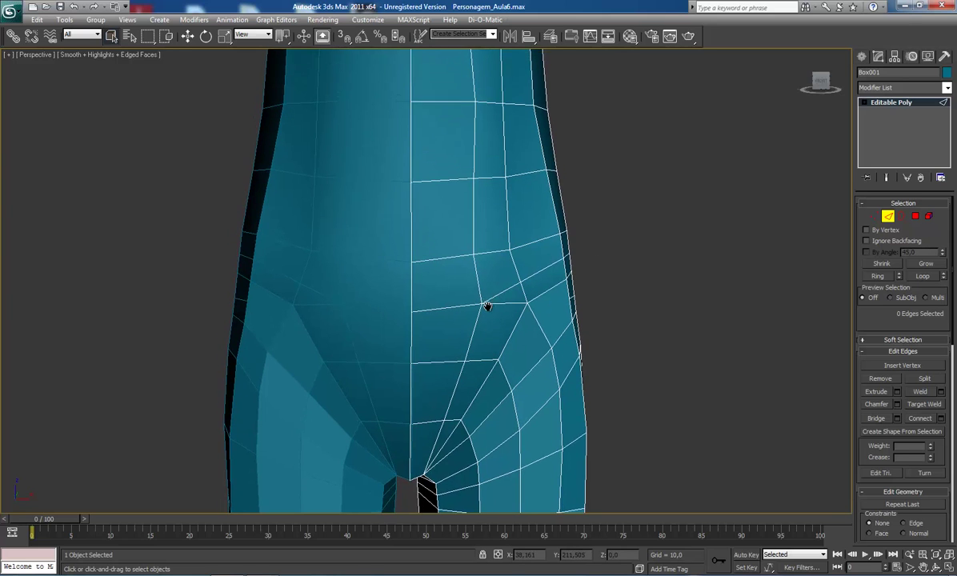
scroll(487, 306, up, 5)
scroll(487, 308, down, 3)
scroll(472, 282, down, 4)
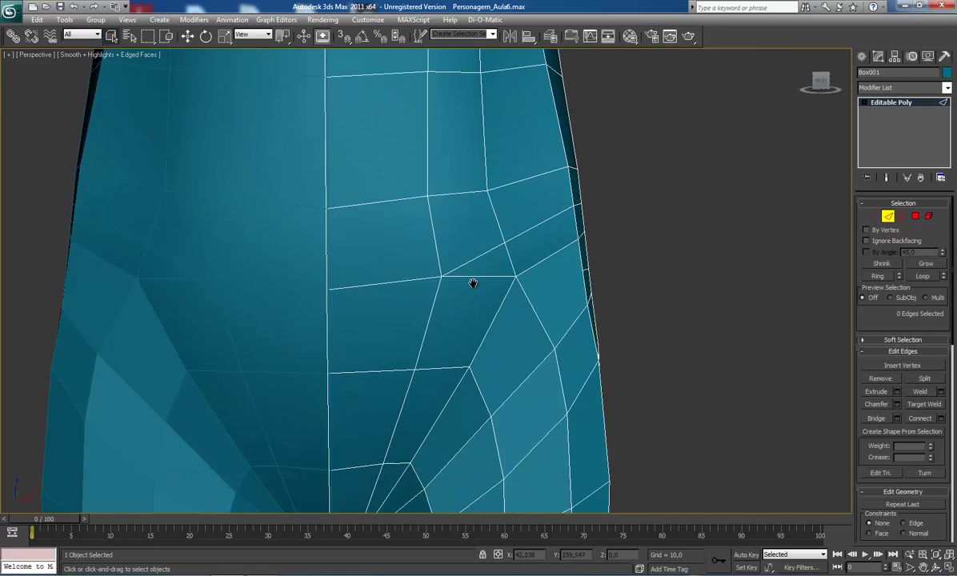
- Connect the inner belly column edge just below the inner lower-belly vertex to the centre-line edge beside it
alt+middle_drag(557, 303, 539, 330)
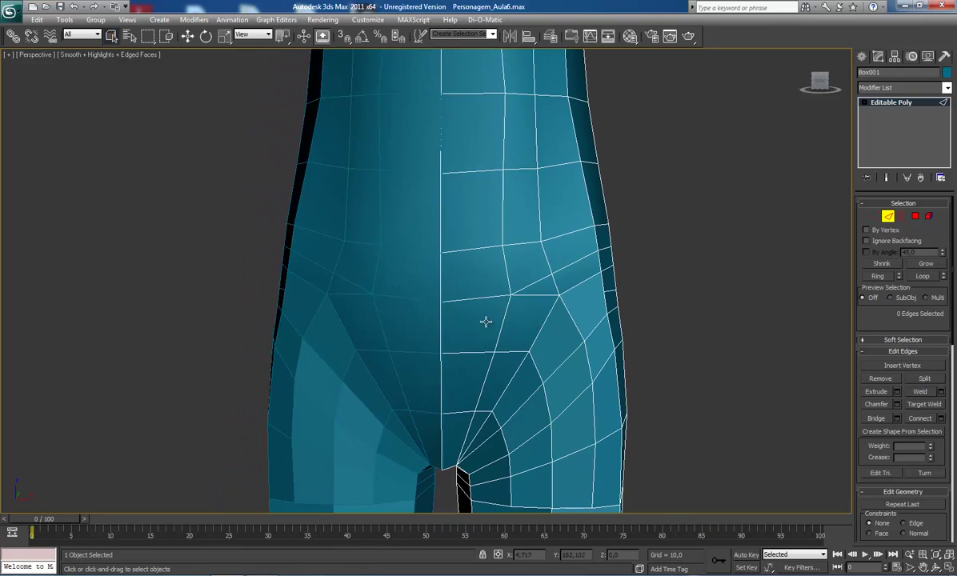
click(504, 324)
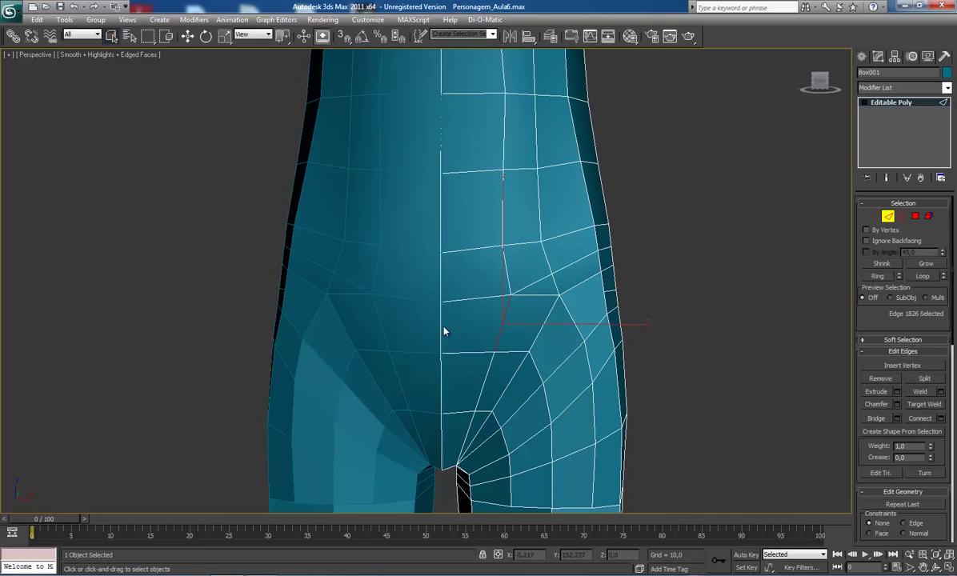
ctrl+click(442, 326)
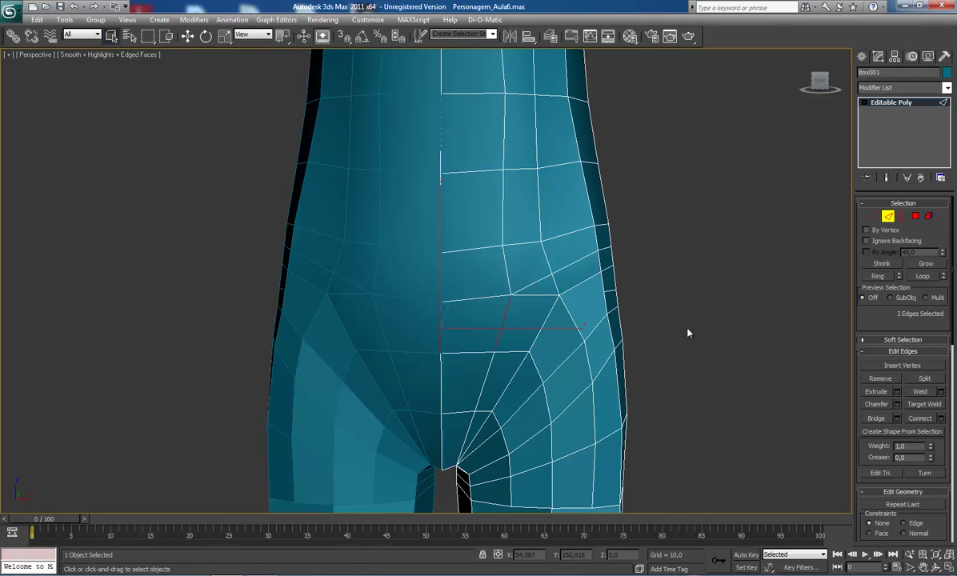
click(919, 418)
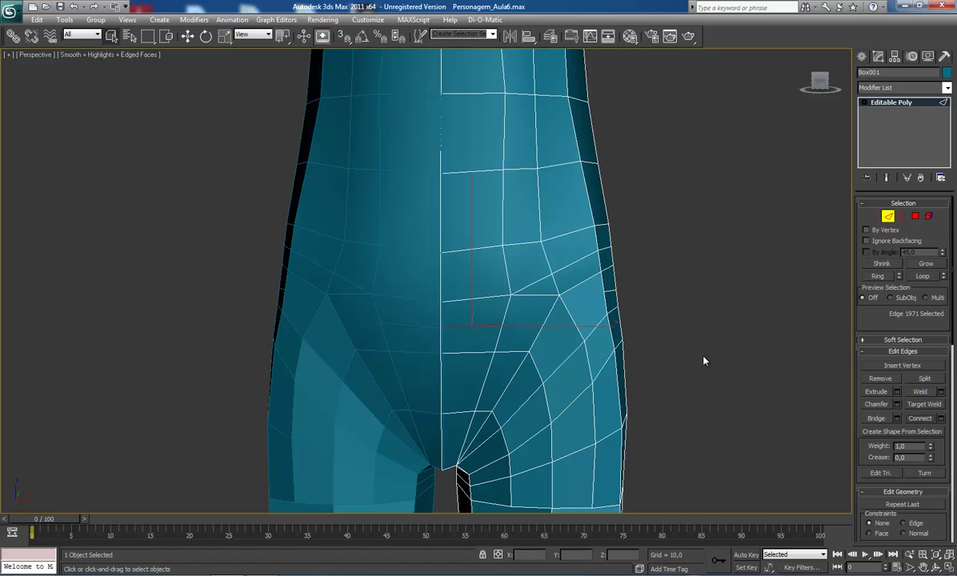
- Connect the new edge's outer end to the outer lower-belly vertex, and remove the horizontal edge between the inner and outer lower-belly vertices
key(1)
click(559, 296)
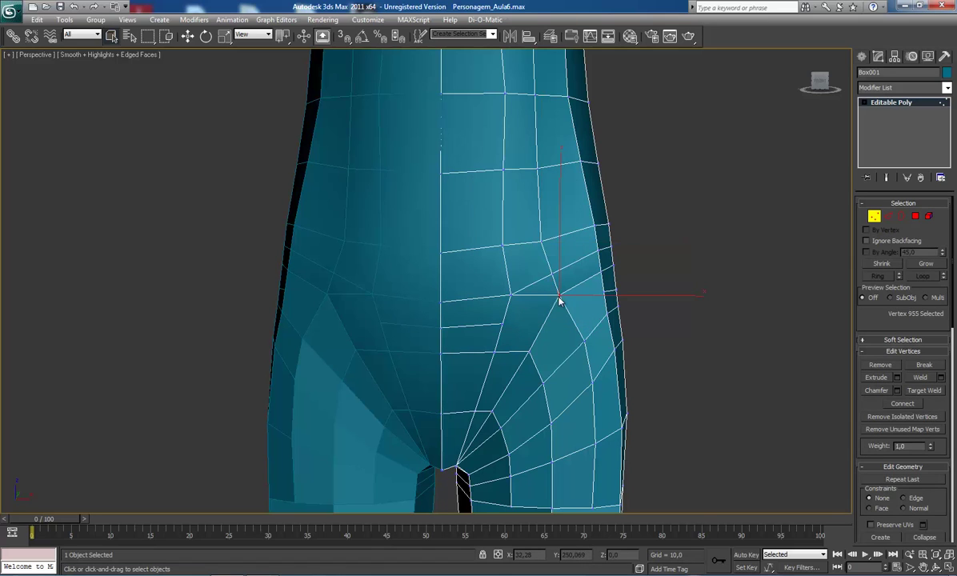
ctrl+click(502, 324)
key(2)
click(534, 296)
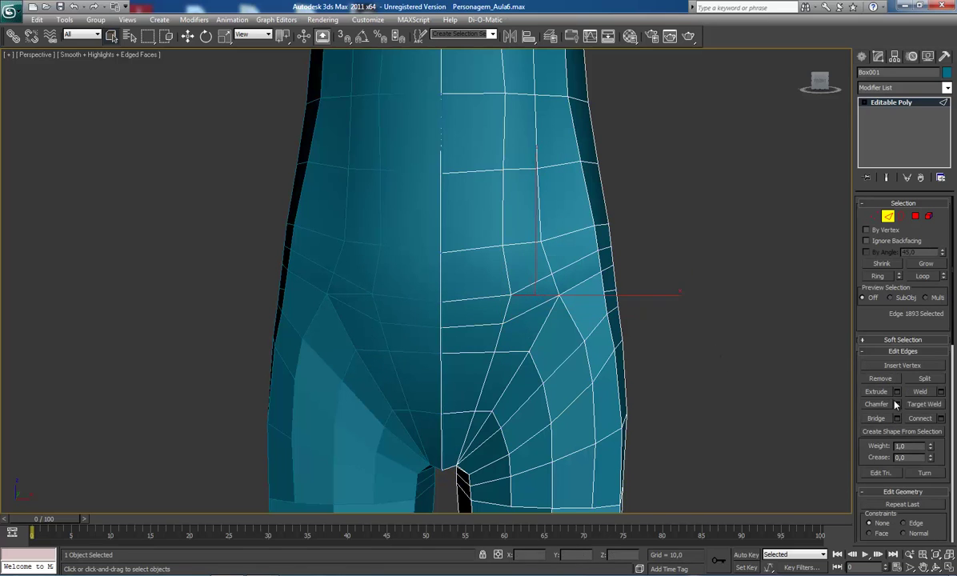
click(817, 361)
- Connect the three roughly parallel edges below the outer lower-belly vertex, from the upper thigh loop out to the hip side
middle_drag(530, 328, 524, 283)
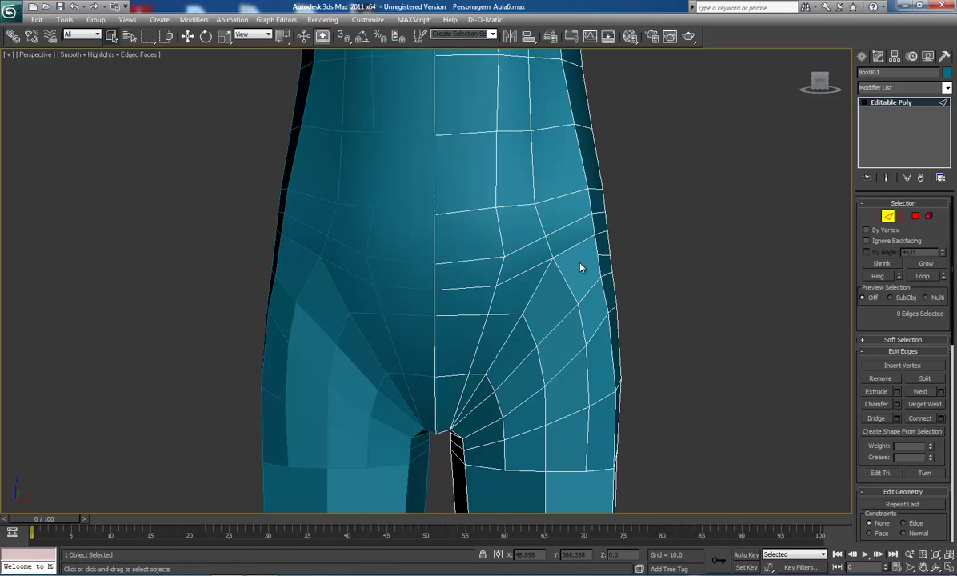
click(561, 286)
ctrl+click(527, 322)
ctrl+click(598, 269)
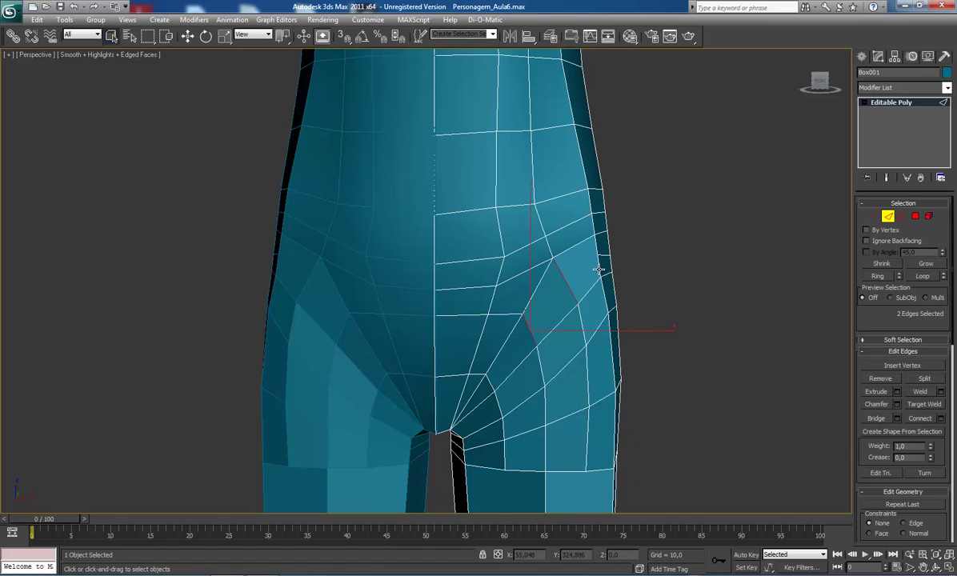
click(919, 418)
- Target-weld the new edge line's outer end to the vertex above it on the hip side, and its inner end to the thigh loop's upper corner
key(1)
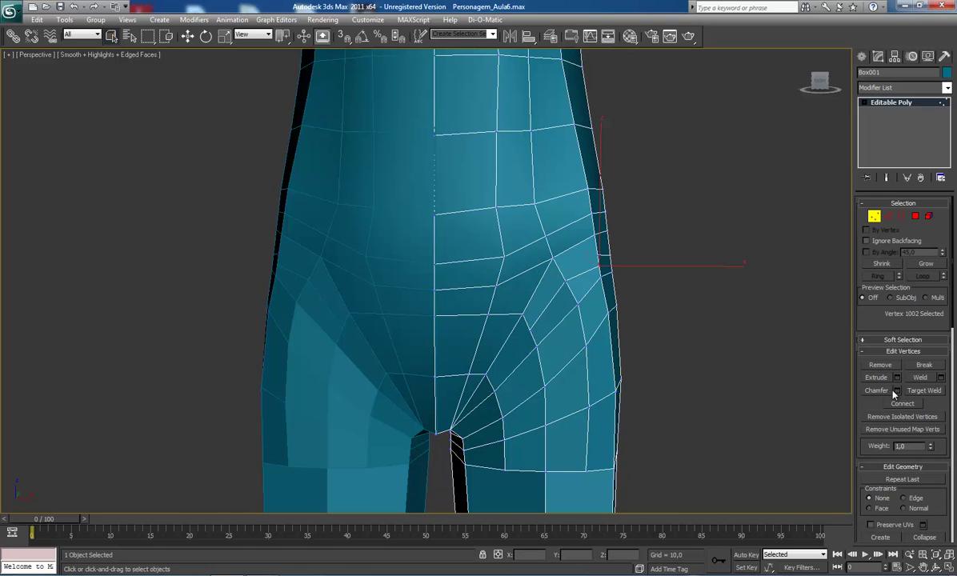
click(924, 391)
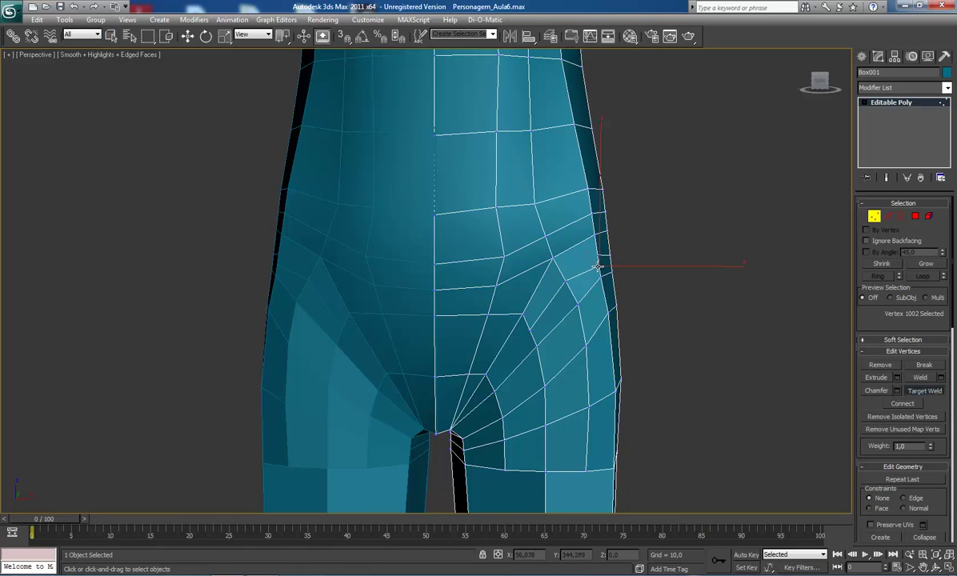
click(599, 265)
click(598, 255)
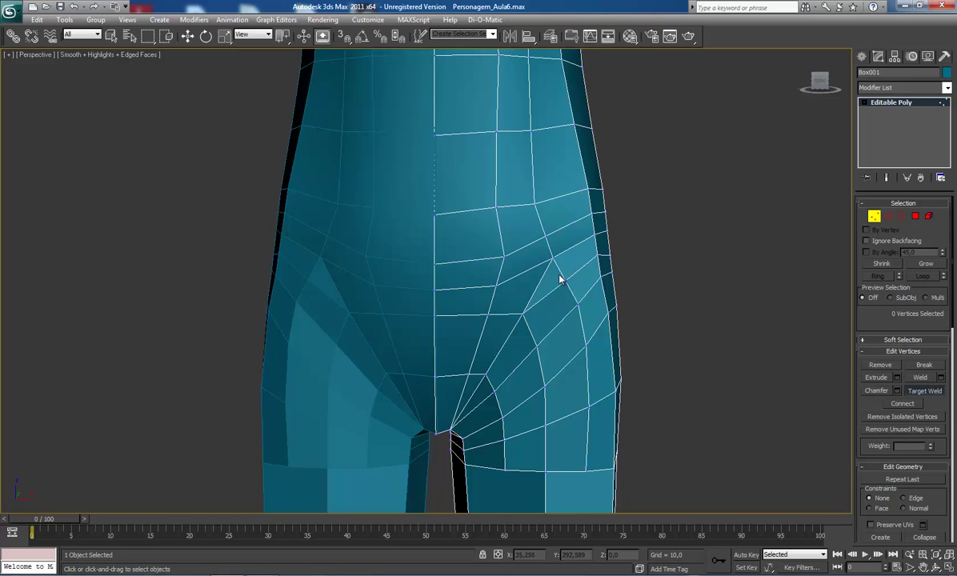
- Remove the diagonal edge between the outer lower-belly vertex and the upper corner of the thigh loop
middle_drag(570, 275, 587, 280)
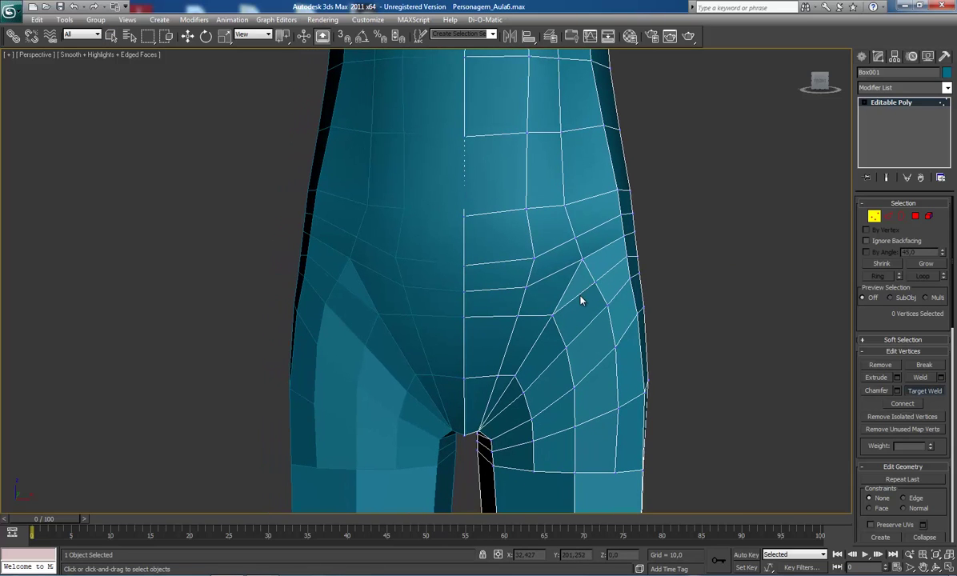
scroll(563, 300, up, 3)
scroll(570, 319, down, 2)
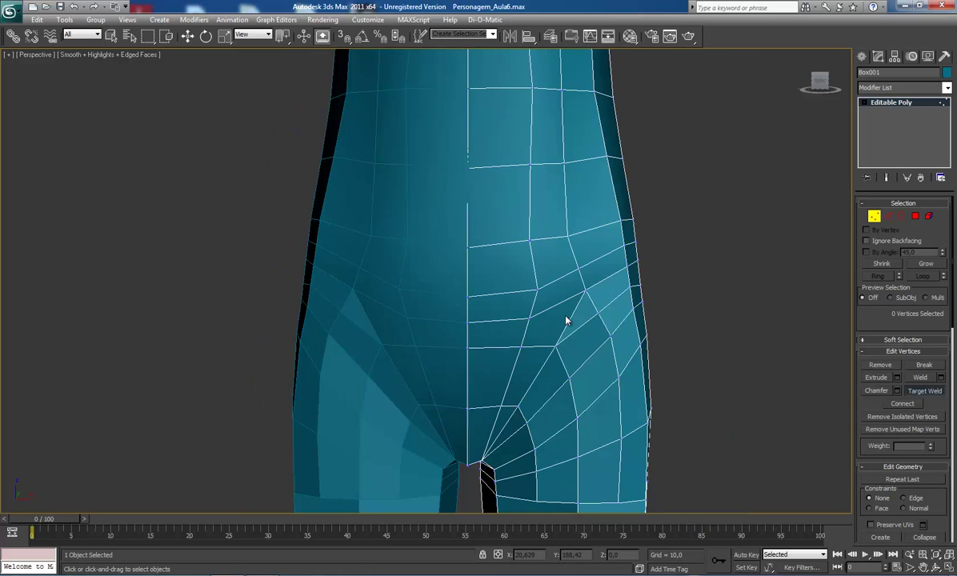
scroll(532, 297, up, 4)
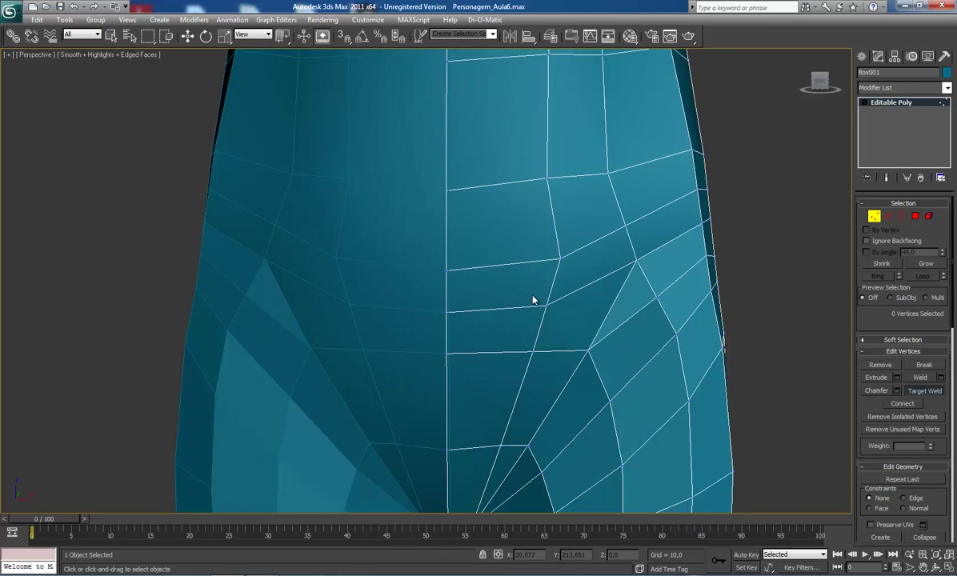
mouse_move(533, 300)
middle_down()
mouse_move(519, 299)
mouse_move(540, 312)
mouse_move(530, 311)
middle_up()
scroll(606, 324, down, 3)
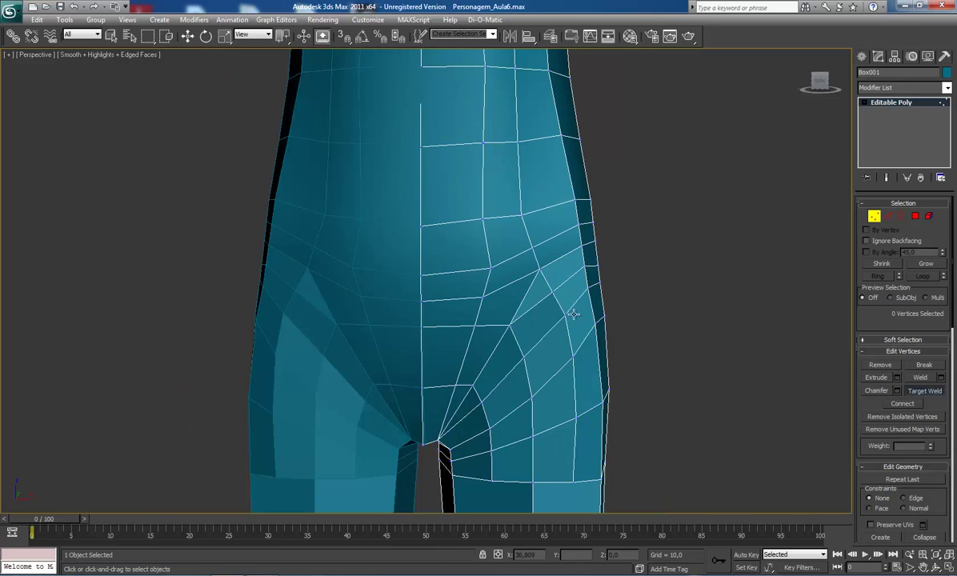
key(2)
key(w)
click(529, 295)
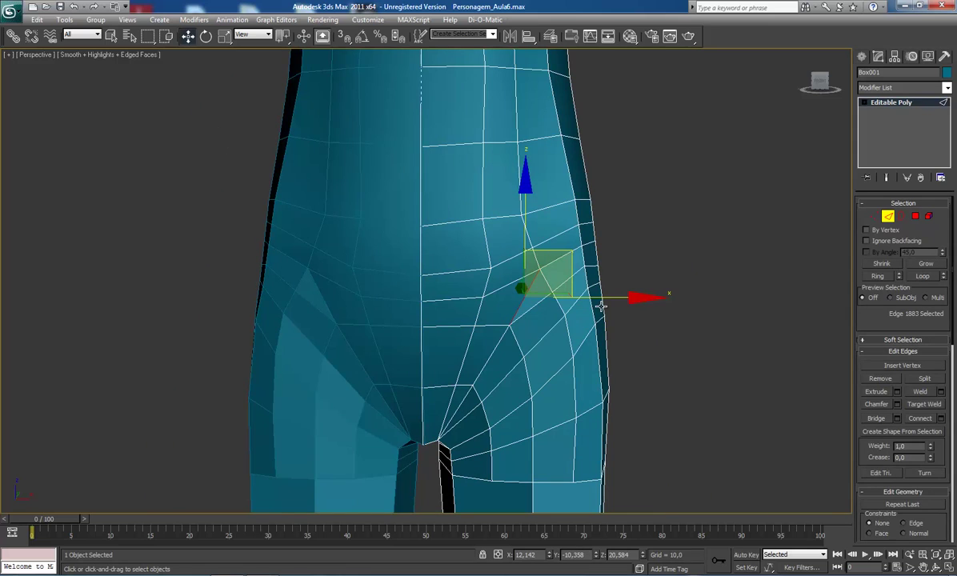
click(551, 331)
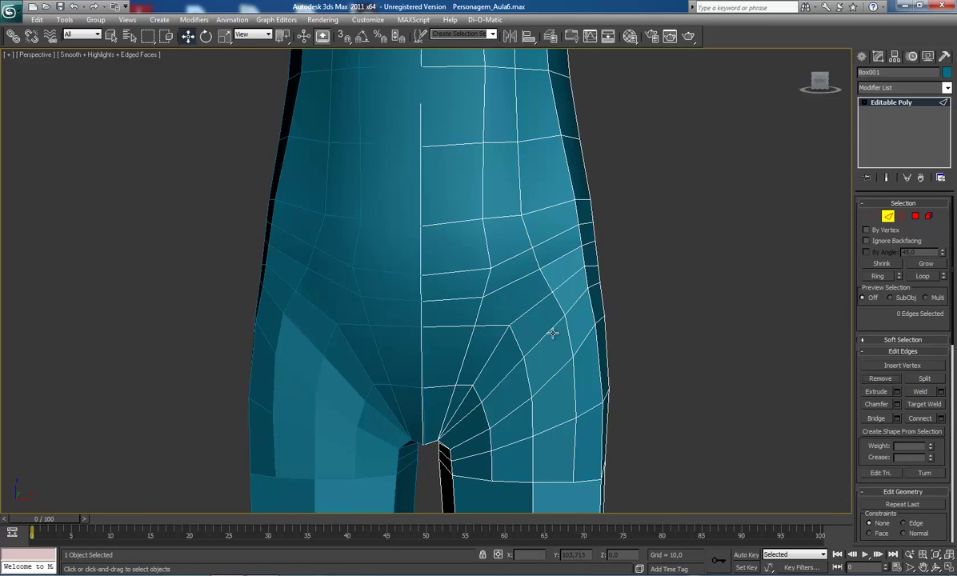
- Examine the edge flow of the front pelvis between the inner belly column and the hip, close up and from afar
scroll(569, 335, up, 3)
middle_drag(557, 331, 540, 326)
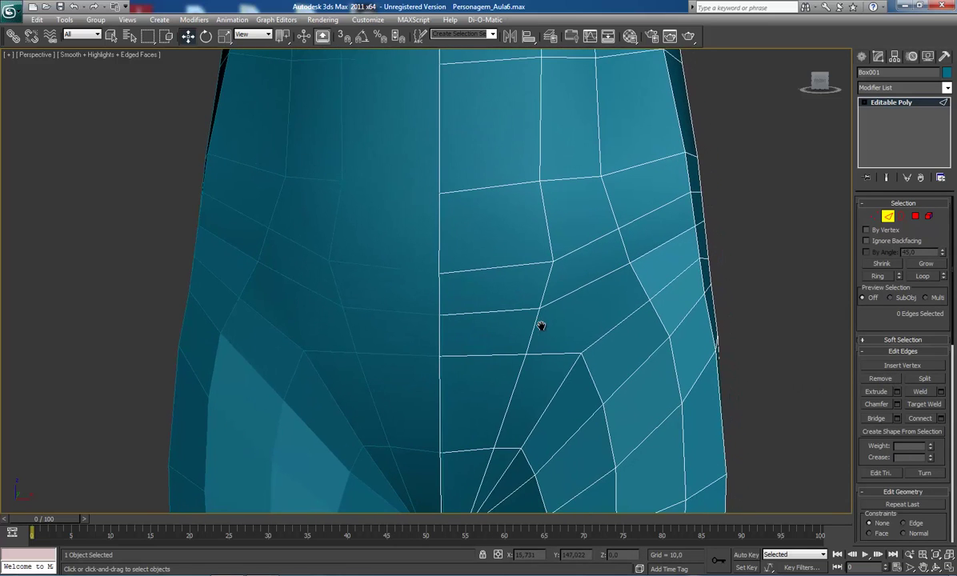
scroll(537, 330, down, 3)
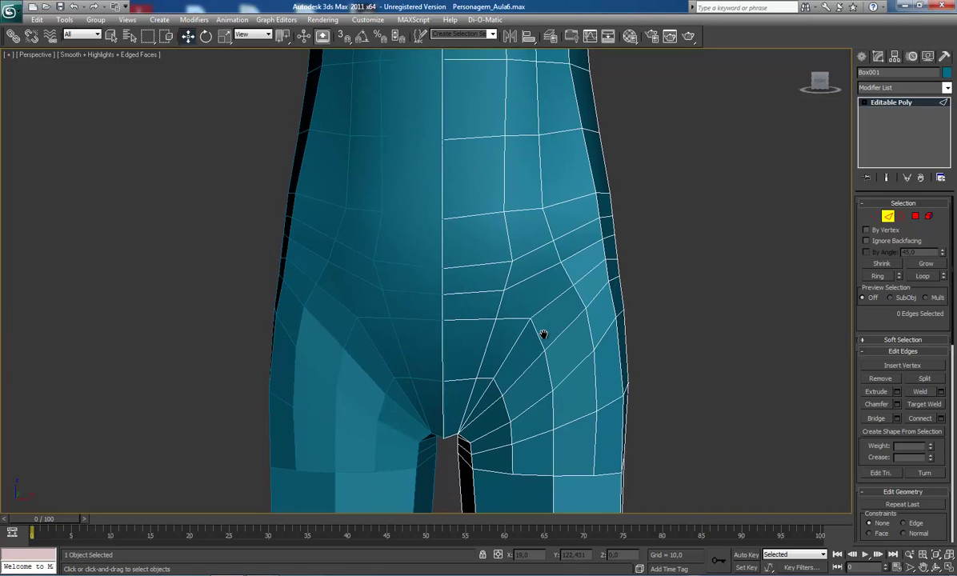
click(512, 272)
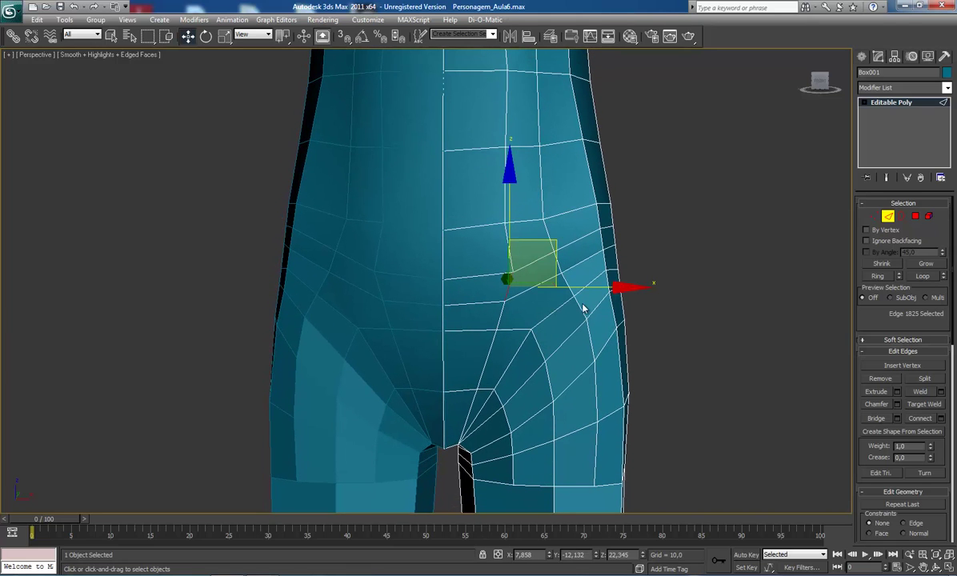
middle_drag(543, 304, 528, 315)
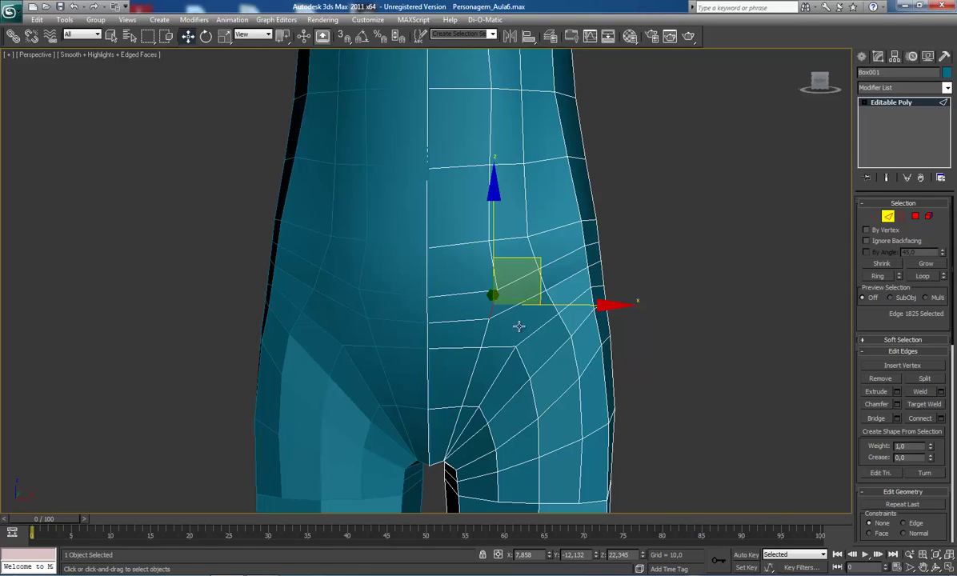
scroll(518, 326, down, 5)
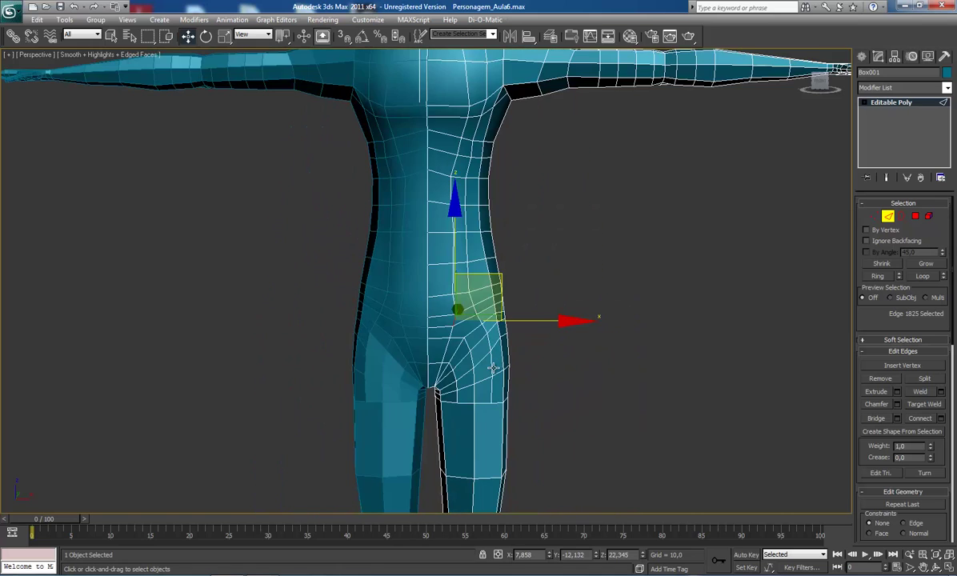
scroll(493, 368, up, 4)
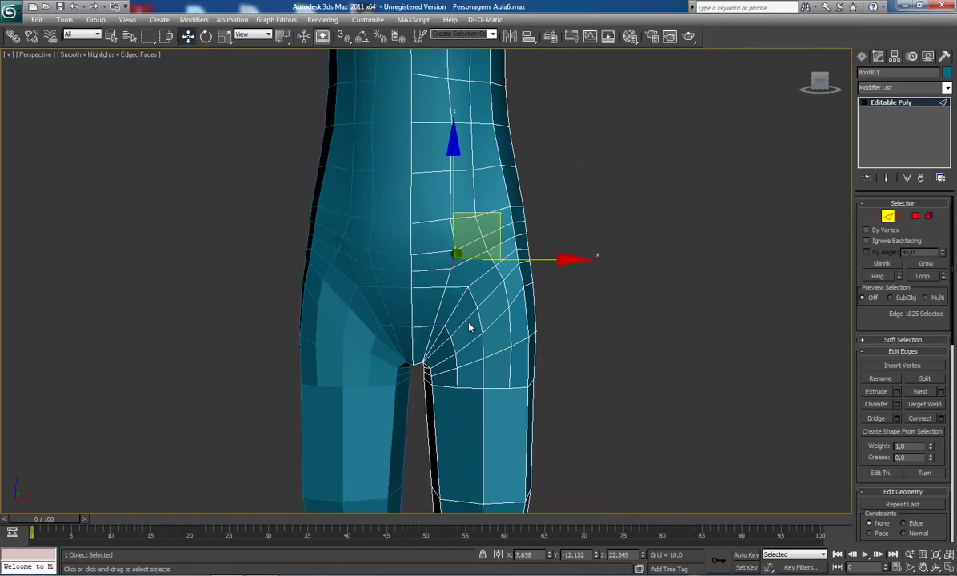
scroll(472, 316, up, 2)
scroll(489, 324, up, 2)
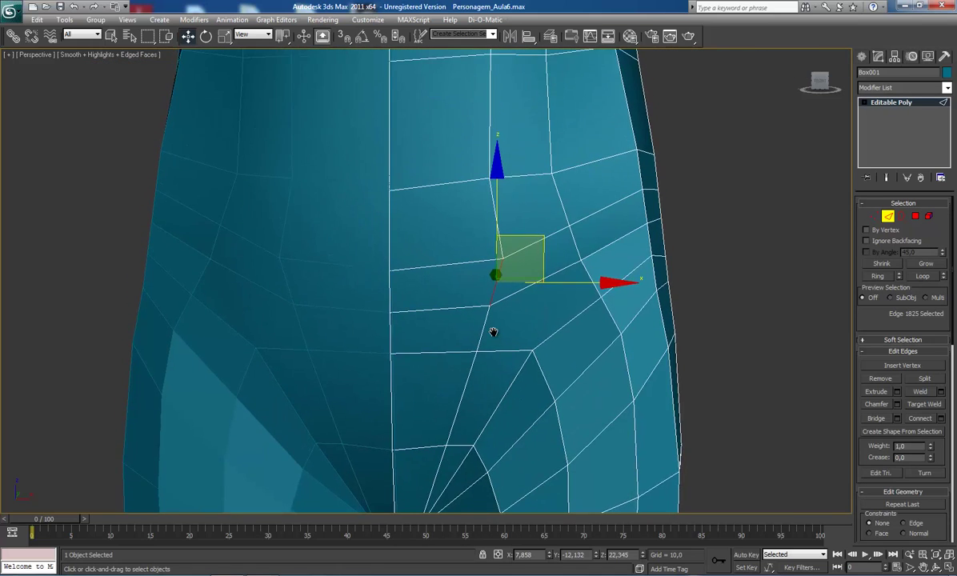
scroll(494, 332, down, 2)
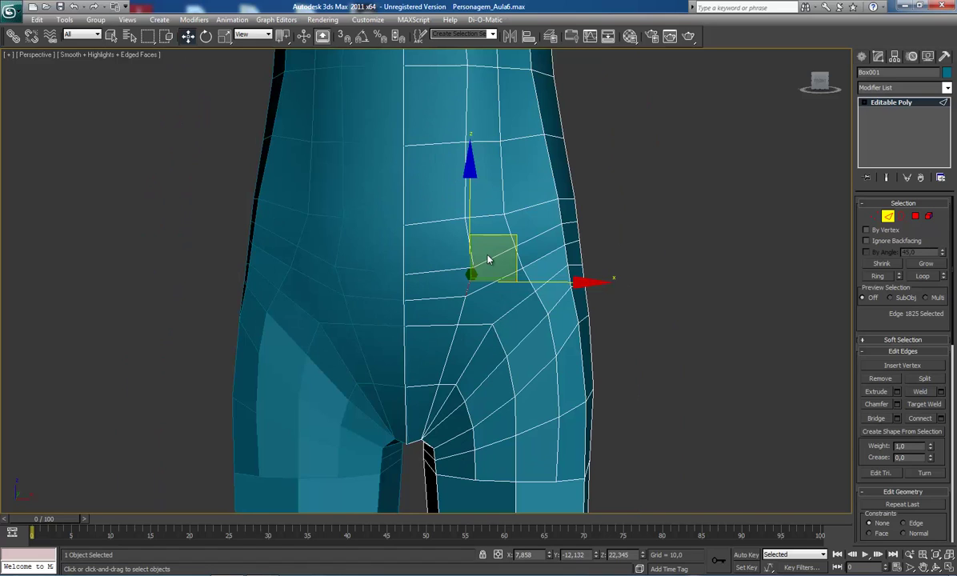
- Connect the four crosswise edges between the inner and outer belly columns, from the lower belly down to the thigh loop's corner
click(488, 217)
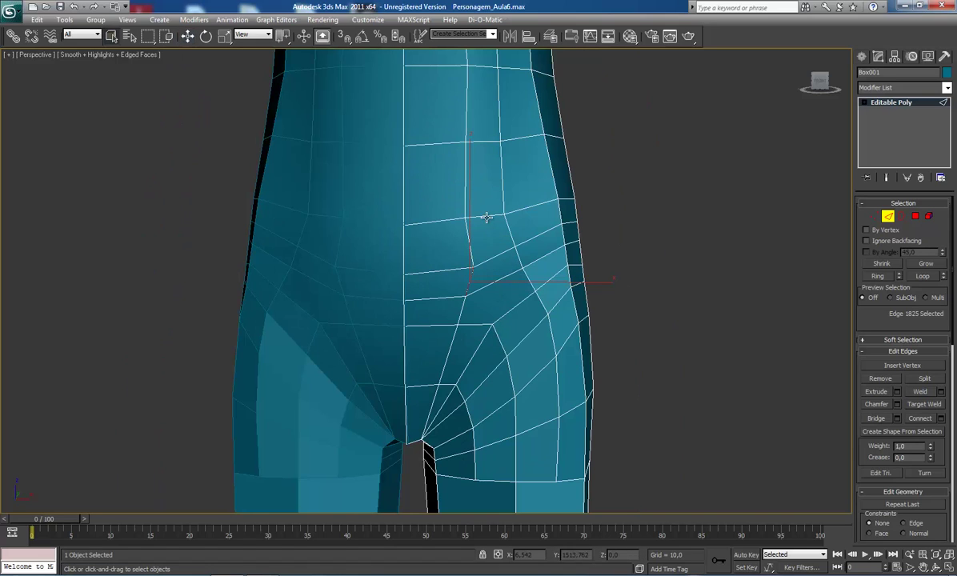
ctrl+click(491, 259)
ctrl+click(499, 280)
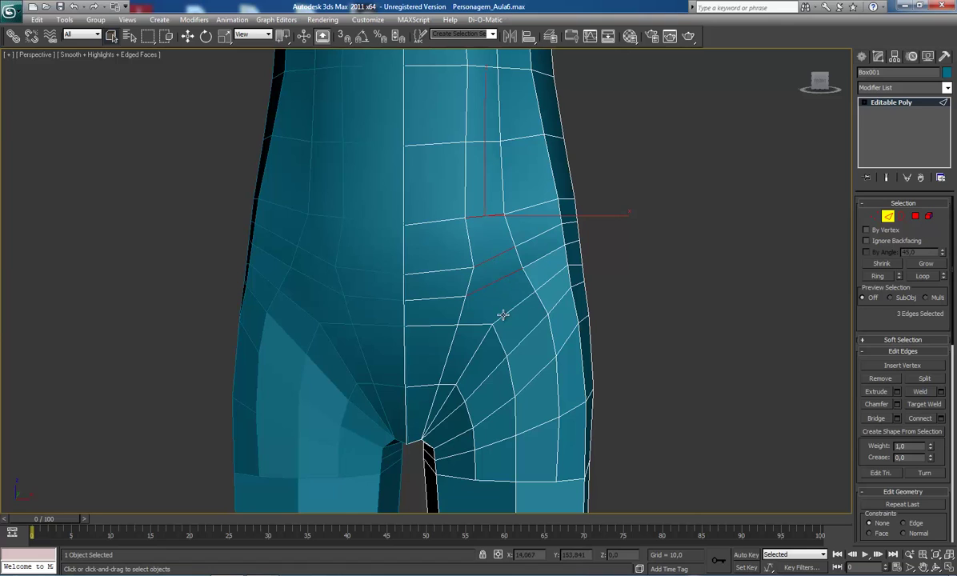
ctrl+click(504, 314)
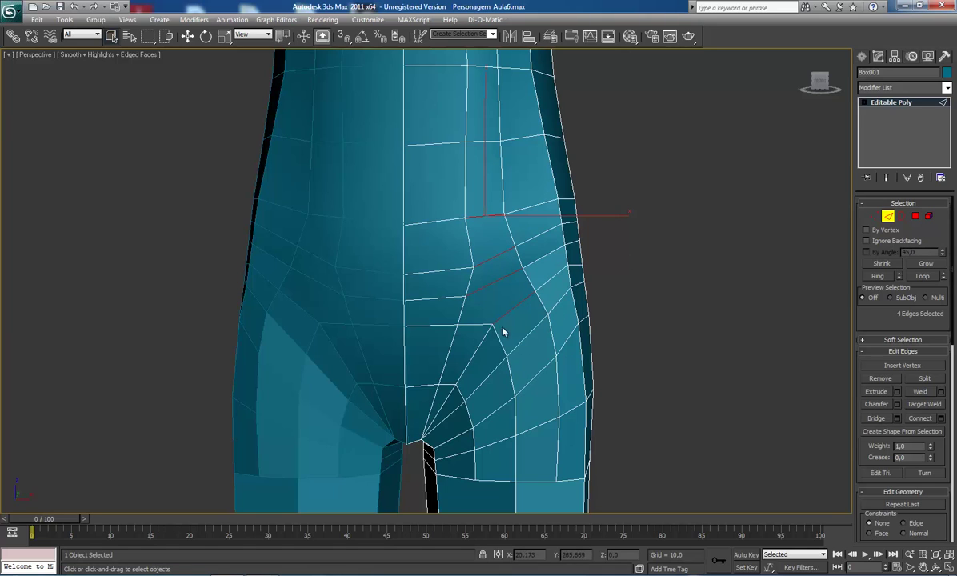
click(919, 419)
- Target-weld the lower end vertex of the new vertical edge line to the upper corner vertex of the thigh loop
key(1)
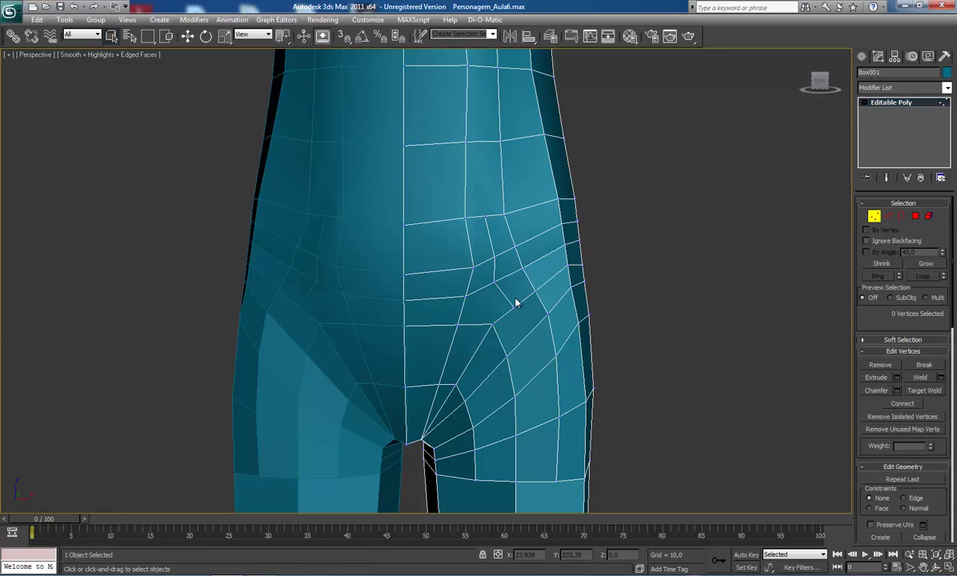
click(515, 308)
right_click(510, 310)
click(632, 386)
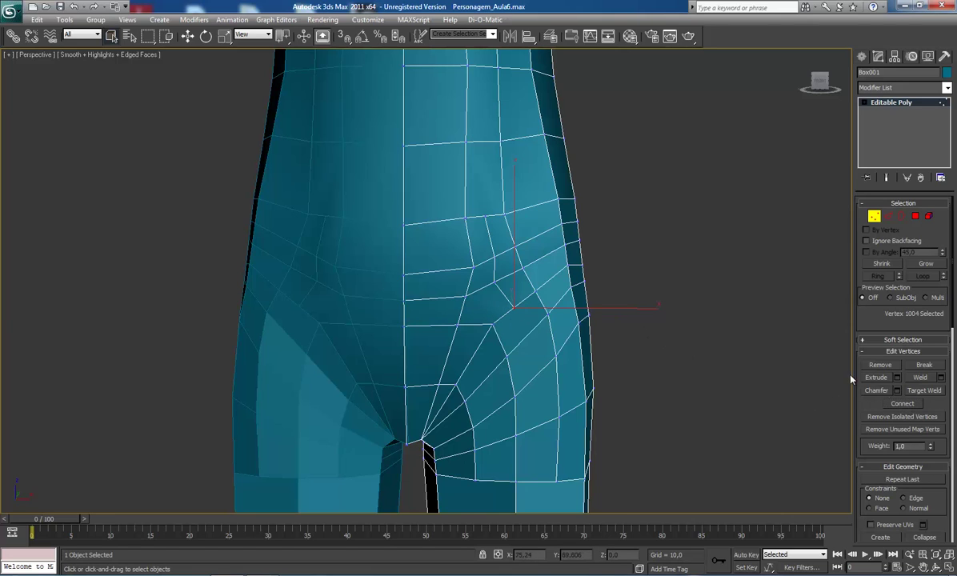
click(922, 390)
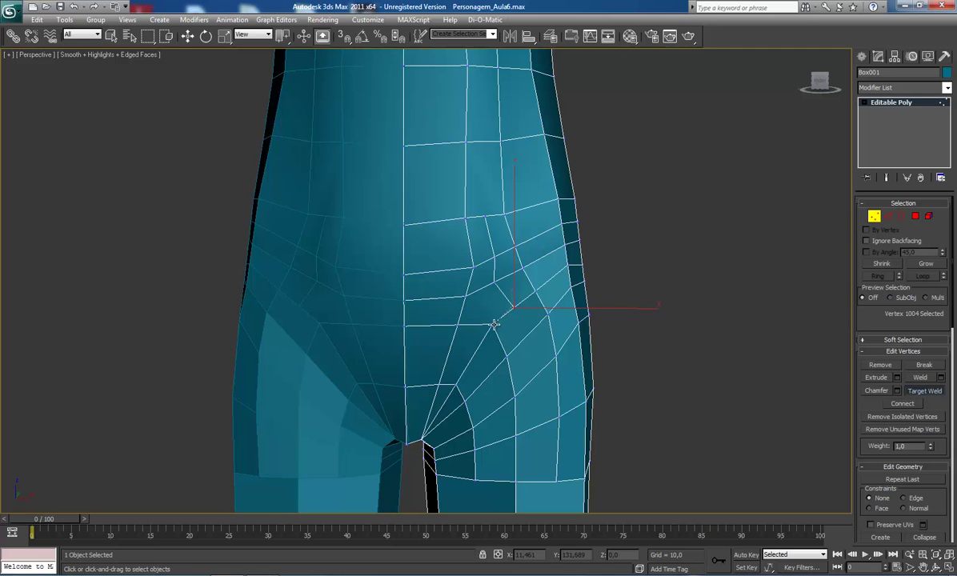
click(494, 324)
- Adjust the two lower vertices of the outer vertical edge line across the front hip, shifting the upper one outward toward the body's side
middle_drag(505, 264, 524, 316)
scroll(574, 230, down, 3)
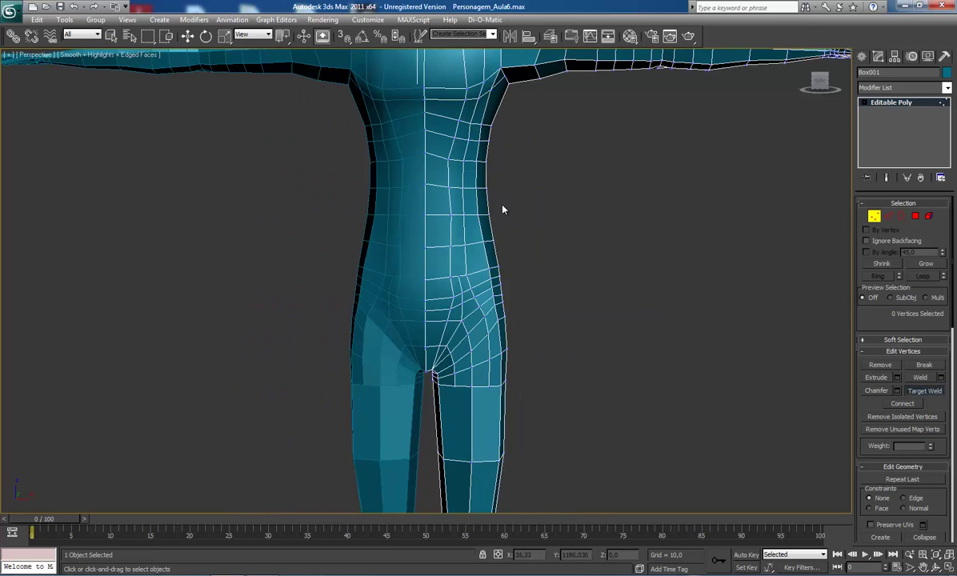
middle_drag(503, 210, 513, 239)
scroll(498, 273, up, 3)
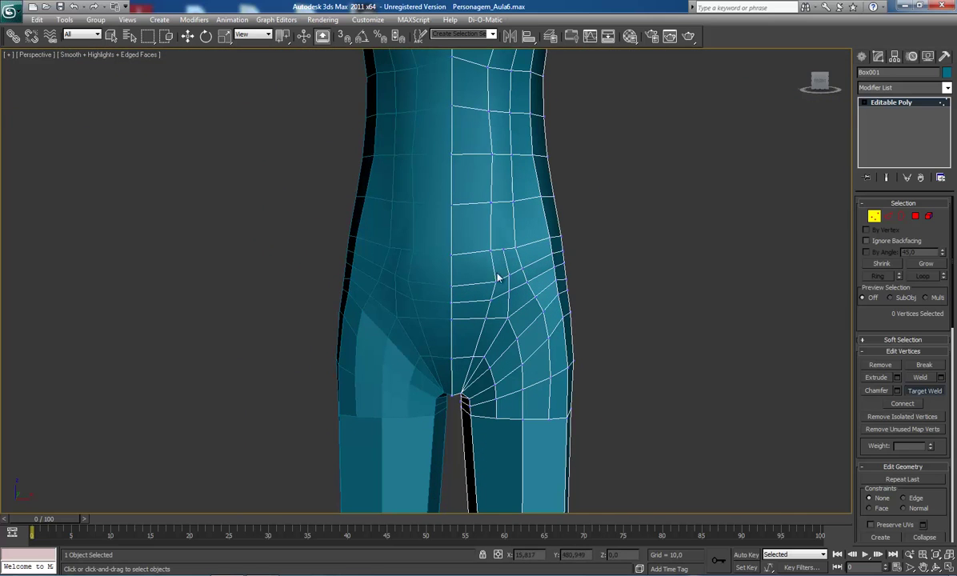
scroll(489, 250, up, 2)
scroll(501, 273, up, 2)
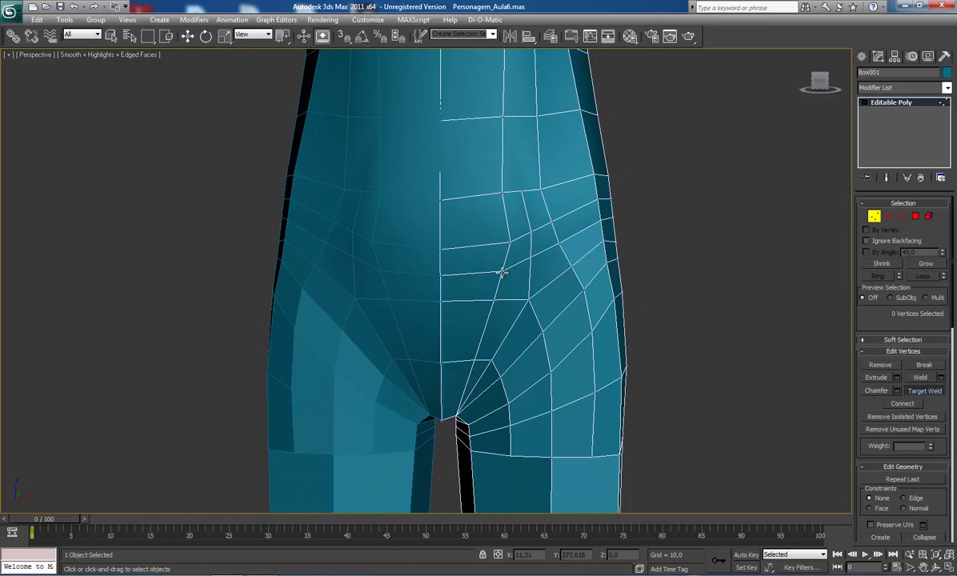
key(w)
click(571, 261)
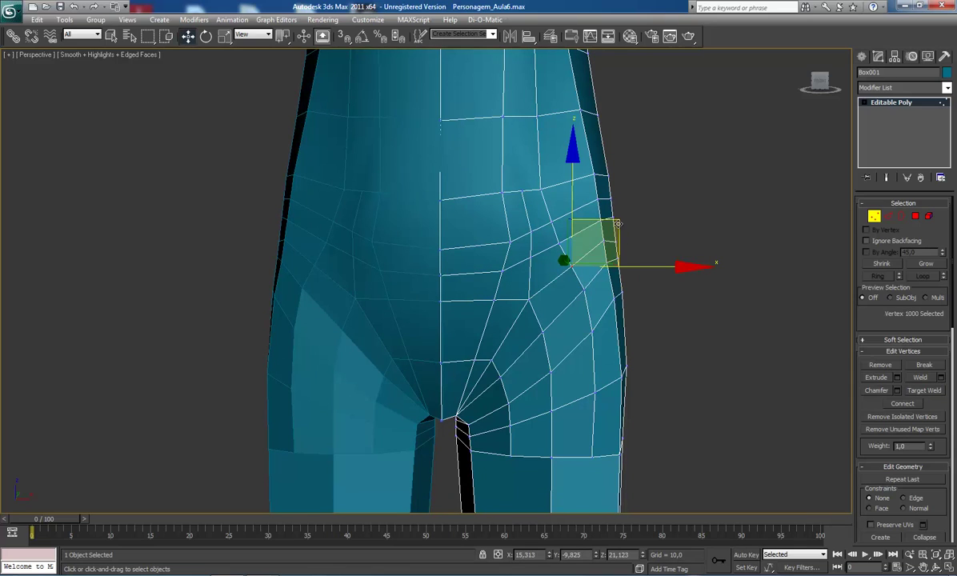
drag(618, 224, 617, 221)
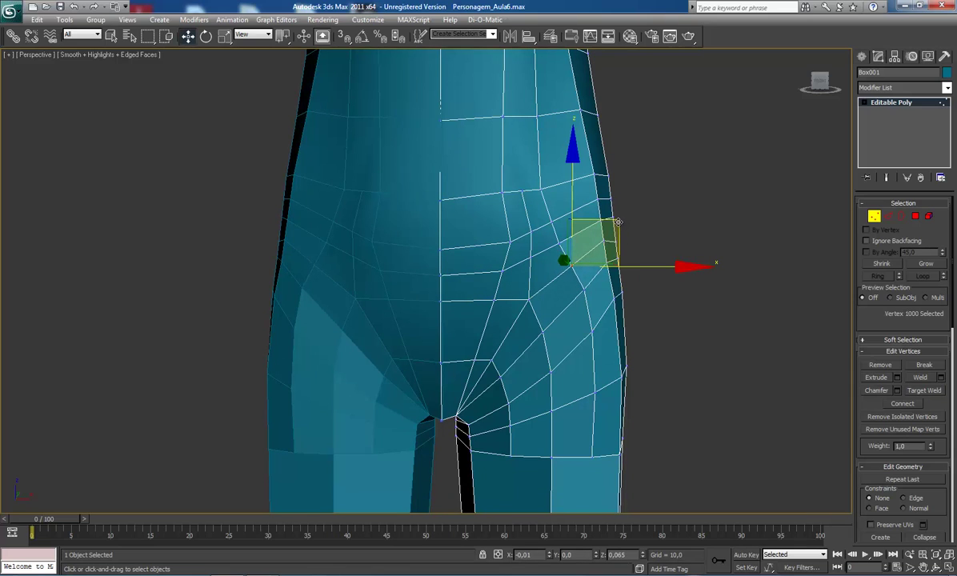
click(552, 239)
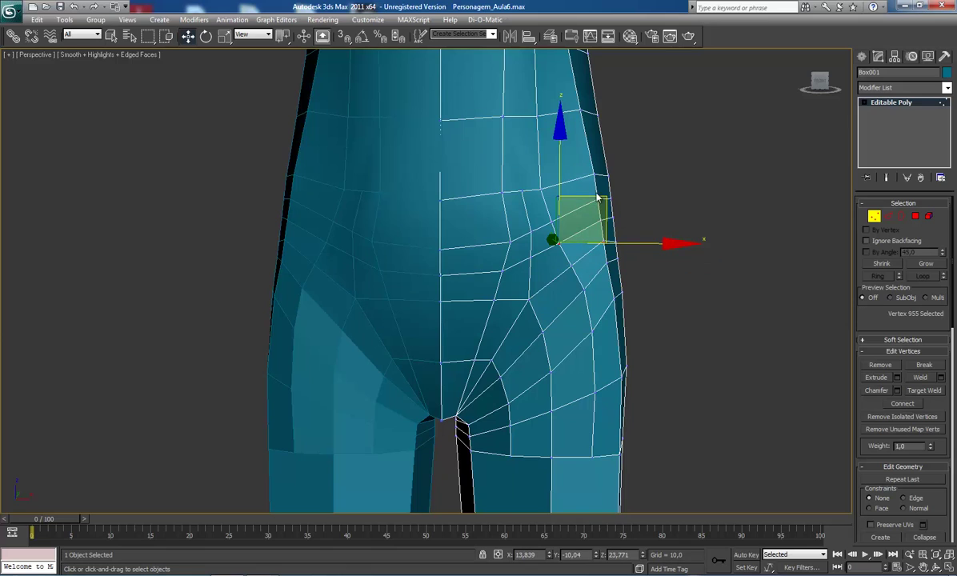
drag(606, 197, 612, 196)
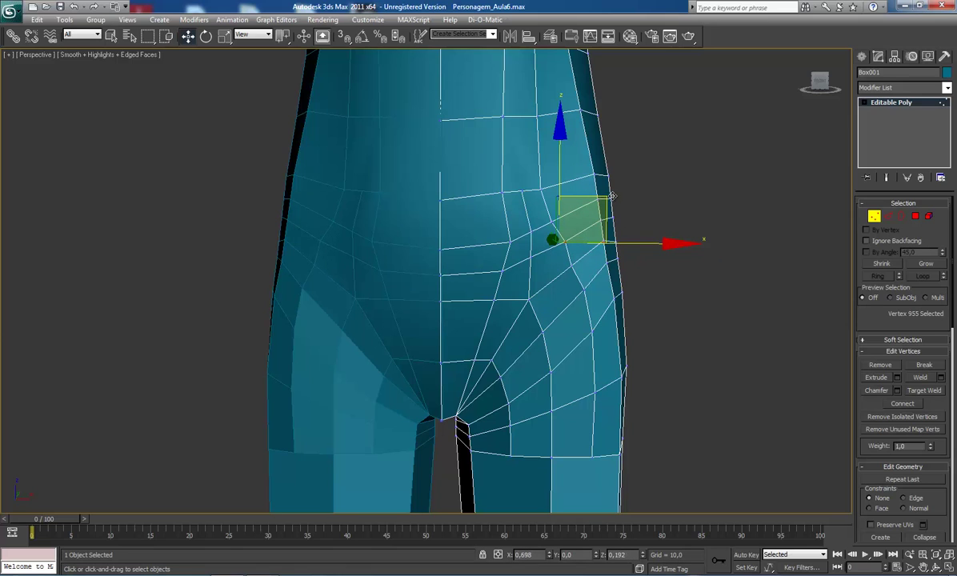
- Move the belly-side vertices at the upper end of the outer hip line outward and realign the vertex below them into a smooth curve
click(544, 220)
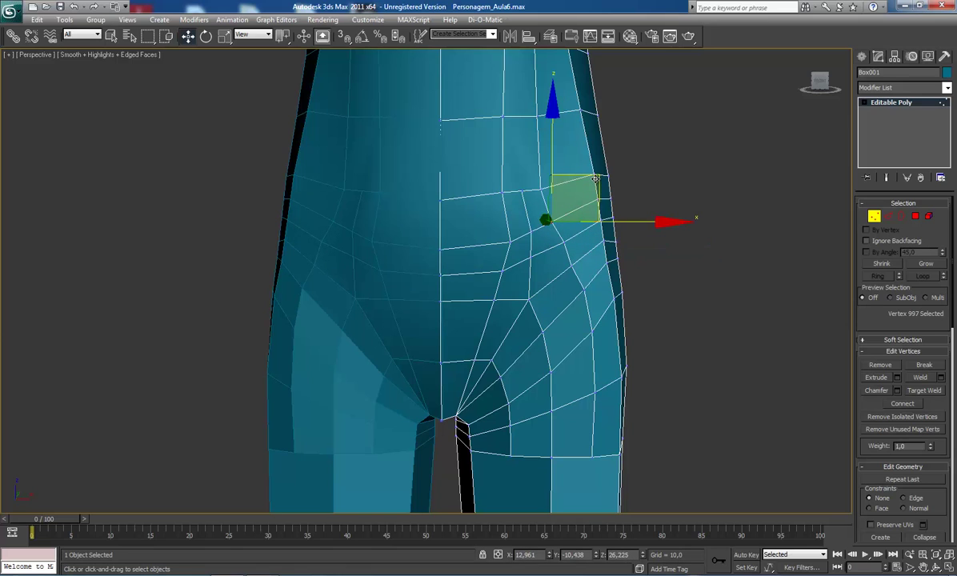
drag(594, 179, 599, 178)
click(535, 190)
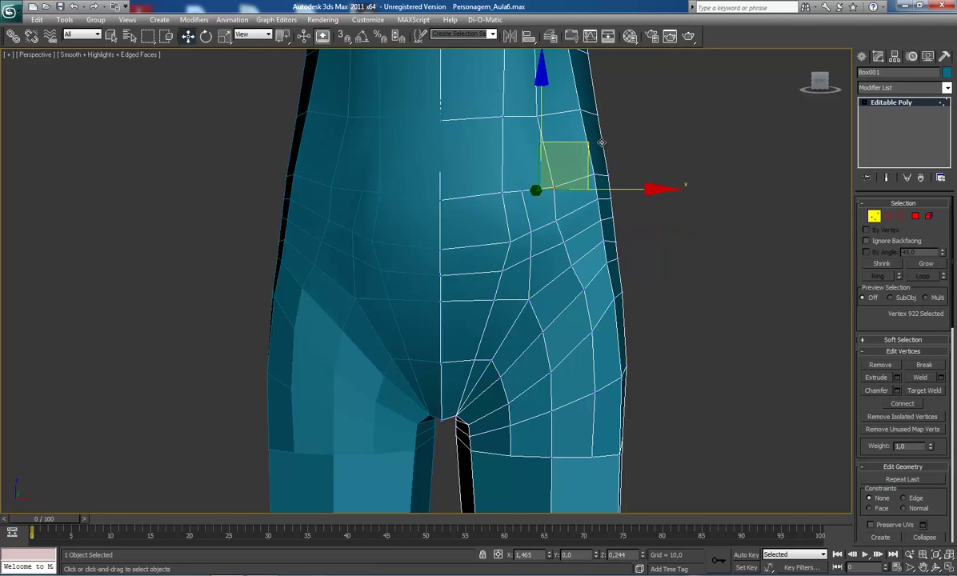
drag(588, 144, 601, 142)
click(549, 218)
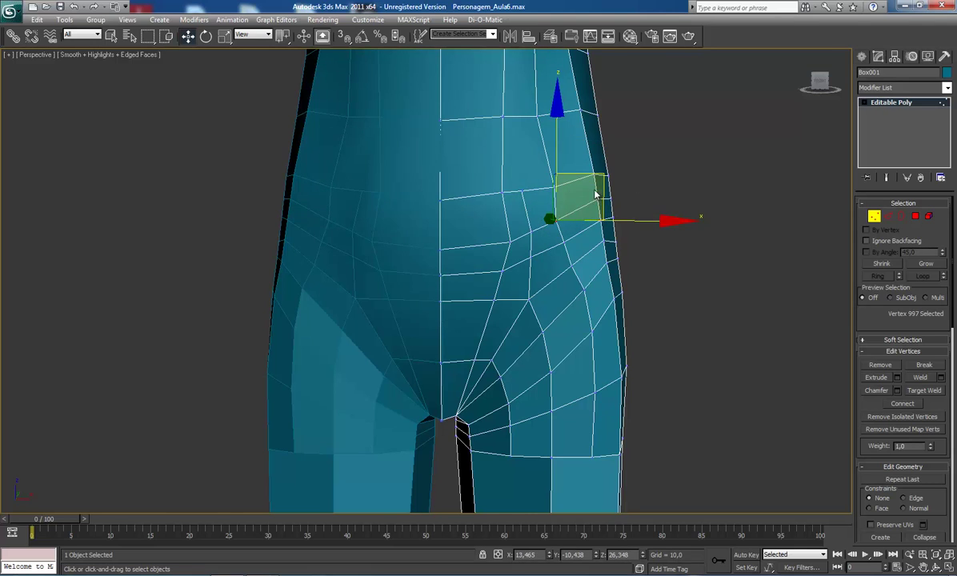
drag(603, 174, 611, 189)
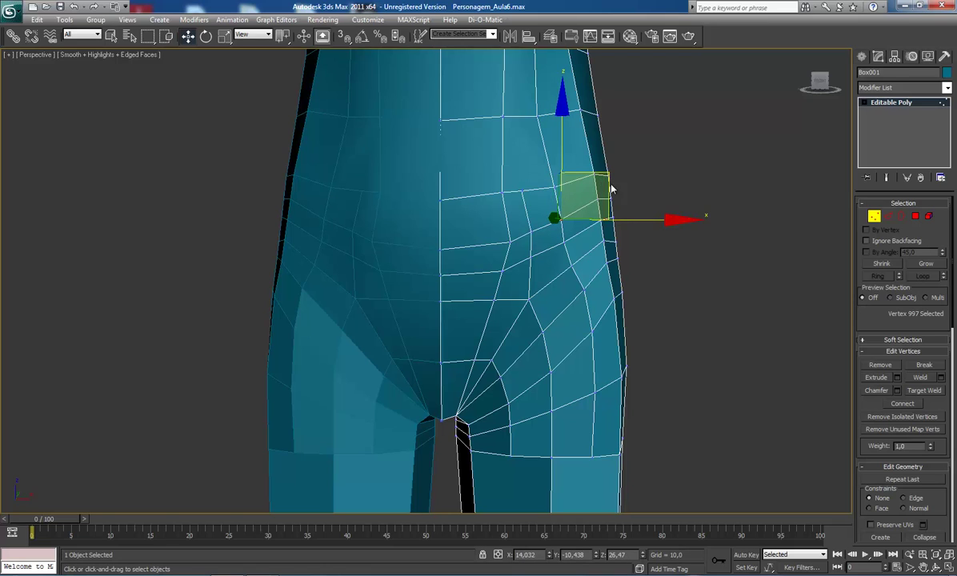
click(564, 241)
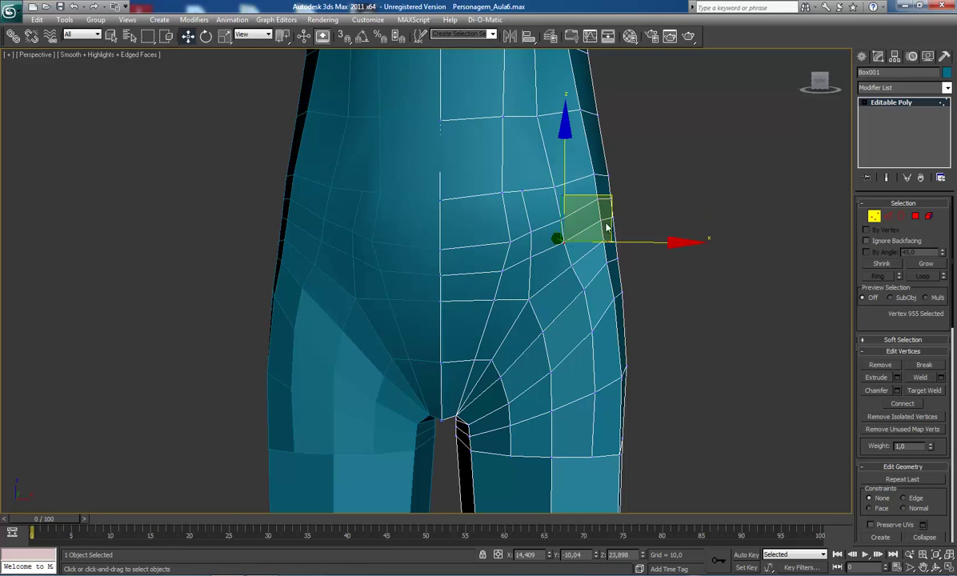
drag(612, 201, 618, 192)
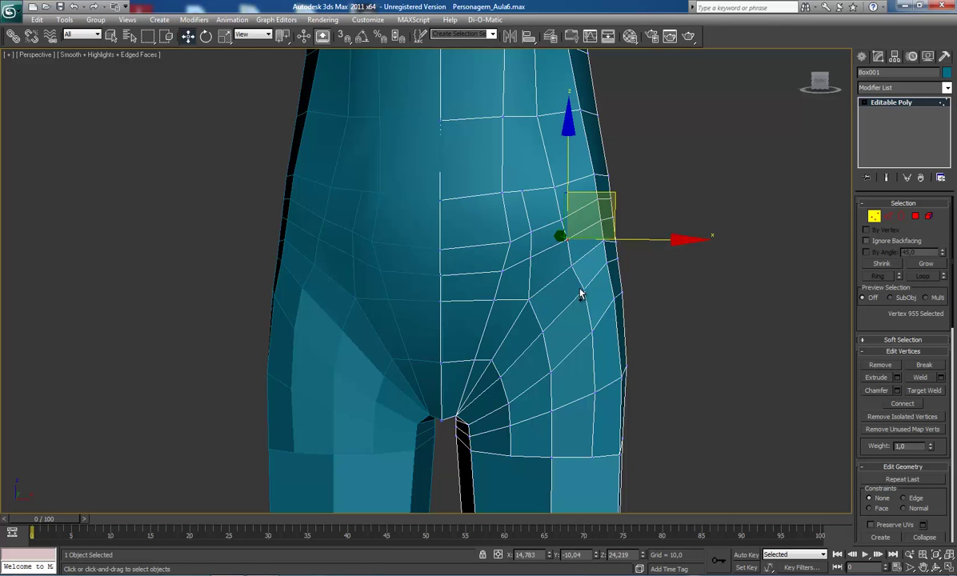
- Move the three inner-column vertices between the lower belly and the thigh loop toward the center line to straighten the vertical edge line
alt+middle_drag(580, 295, 448, 324)
scroll(451, 303, up, 4)
scroll(452, 301, down, 4)
scroll(449, 324, up, 2)
right_click(517, 283)
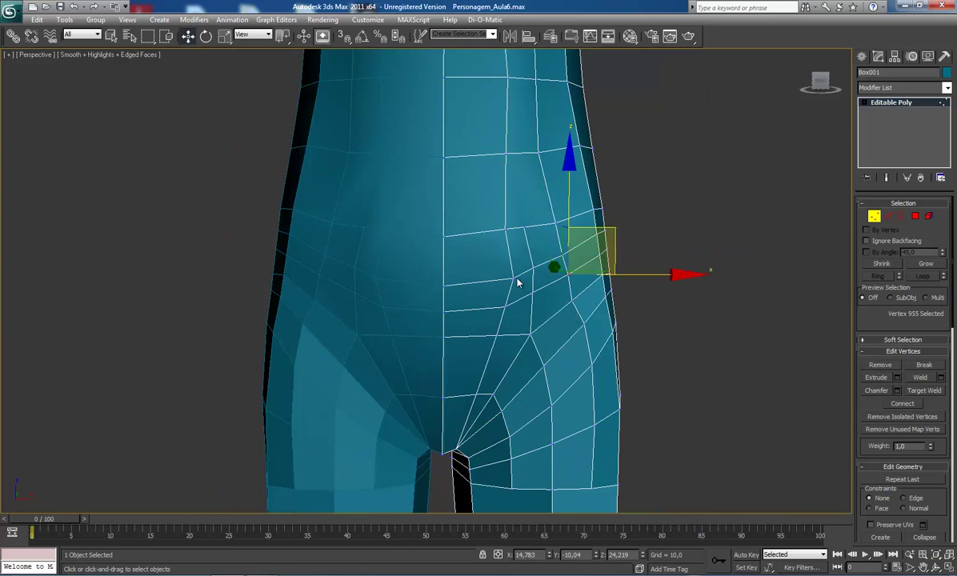
click(511, 276)
drag(584, 279, 476, 312)
click(505, 304)
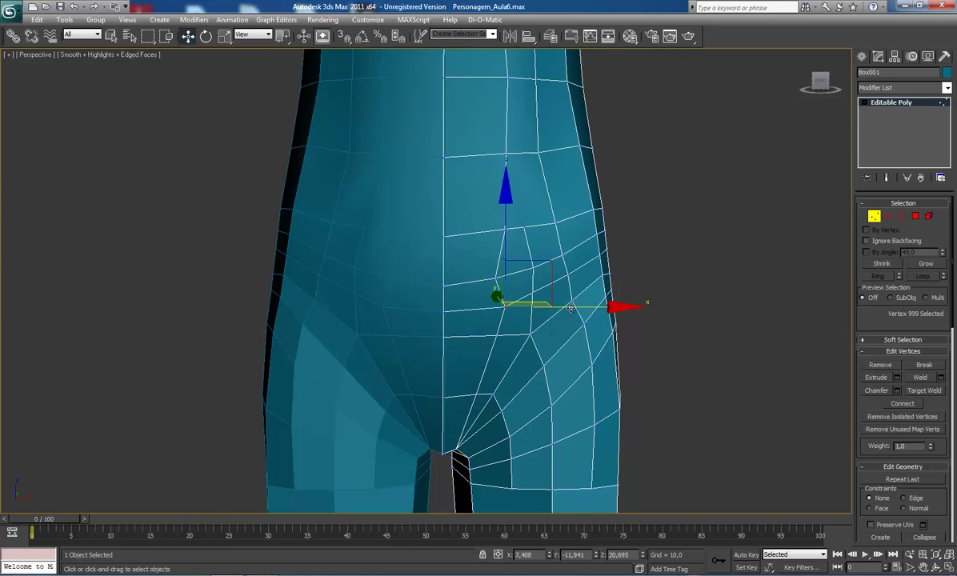
drag(598, 309, 498, 347)
click(497, 335)
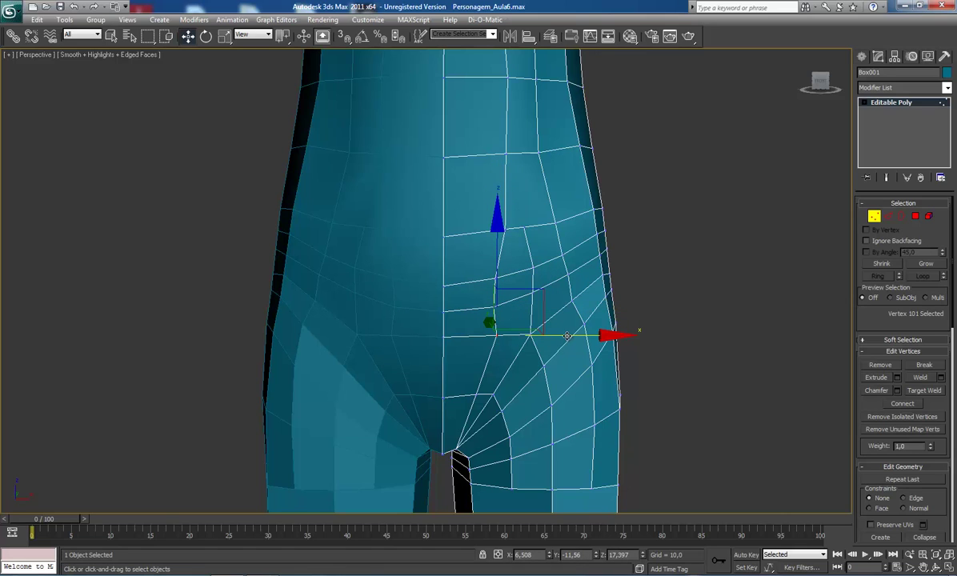
drag(565, 336, 538, 336)
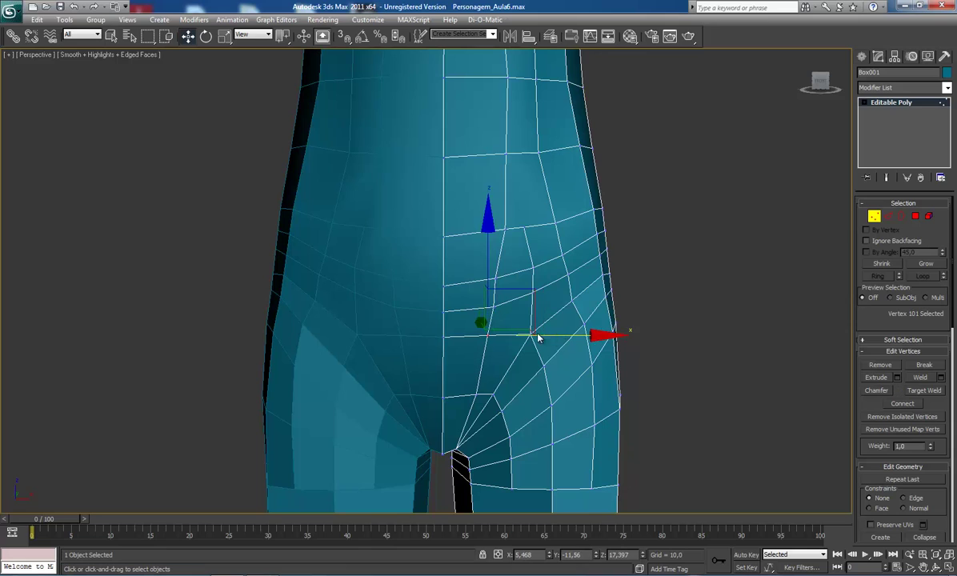
click(494, 304)
drag(543, 264, 541, 268)
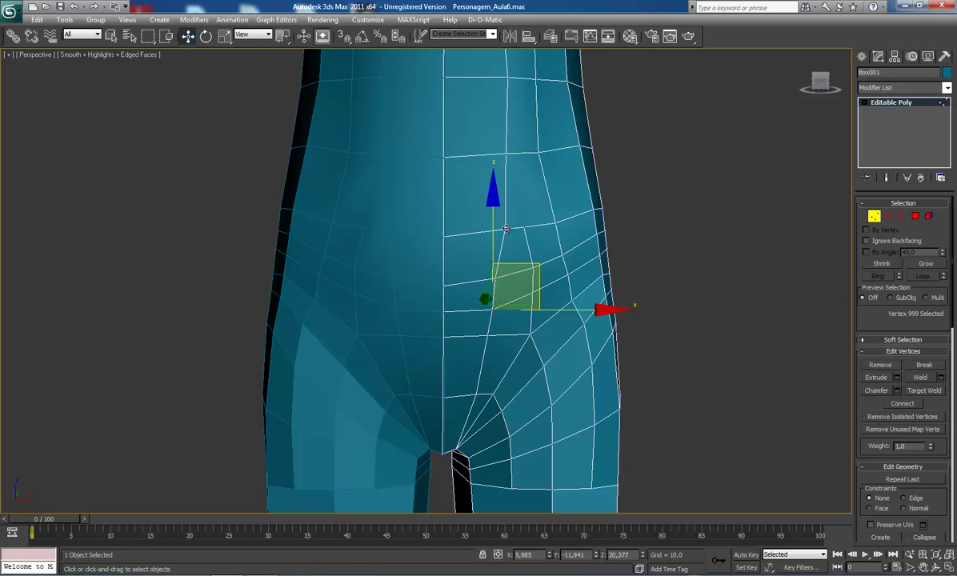
- Shift the next three inner-column vertices, from the belly up toward the waist, inward to continue the straightened vertical line
click(496, 227)
drag(569, 232, 534, 232)
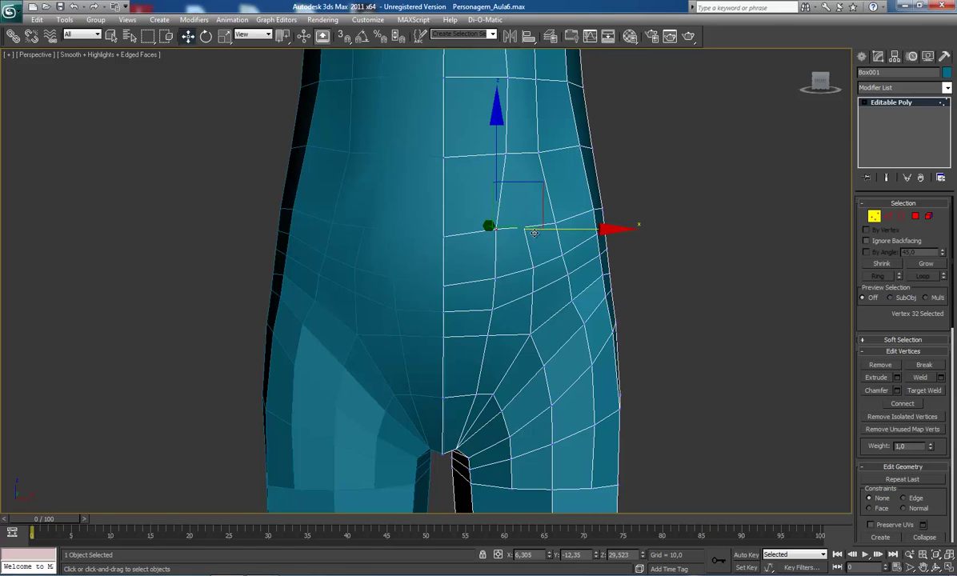
middle_drag(525, 183, 502, 246)
click(497, 200)
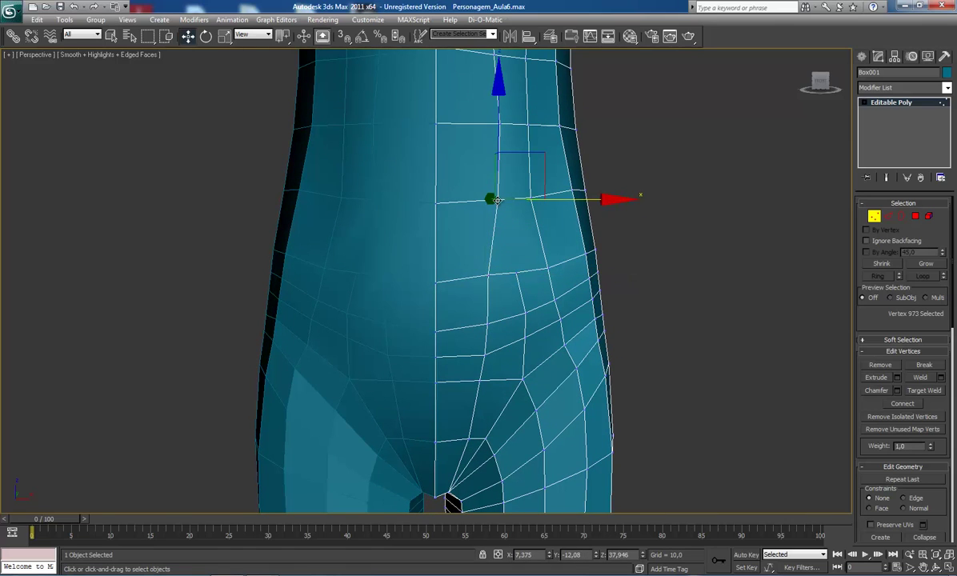
drag(570, 200, 514, 275)
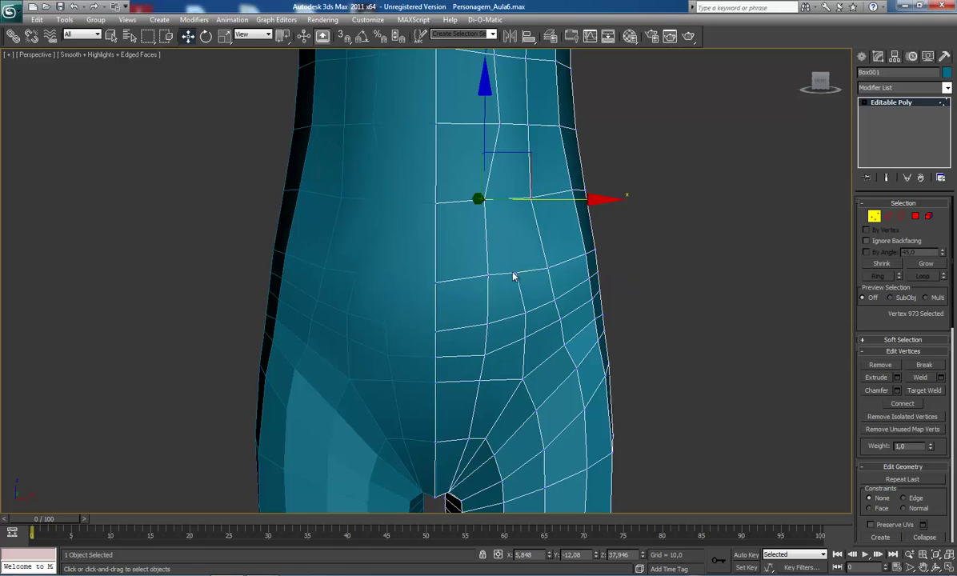
click(501, 123)
drag(553, 125, 539, 128)
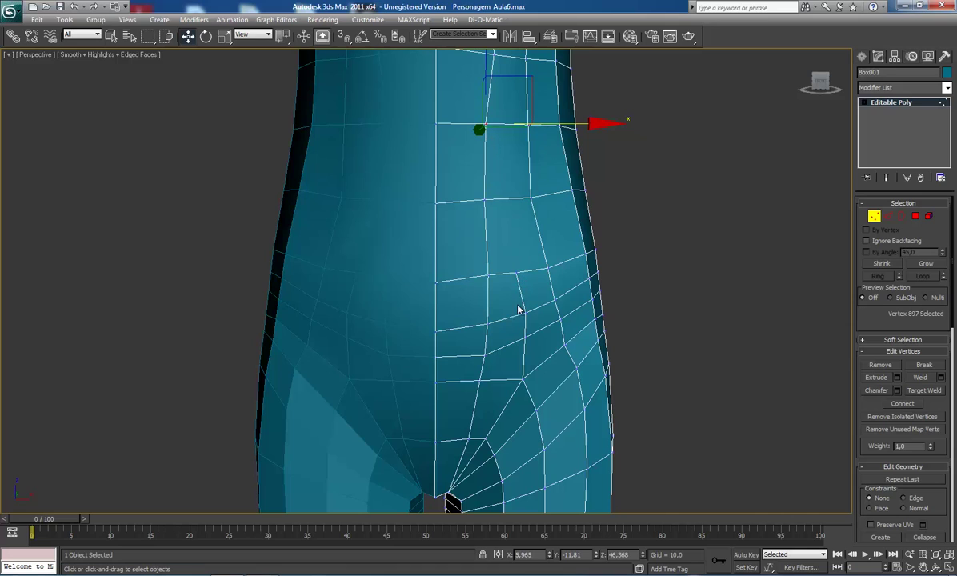
- Lower the belly crosswise edge's center-line and inner-column vertices, and nudge its next vertex down and outward so the row curves up to the hip
click(516, 272)
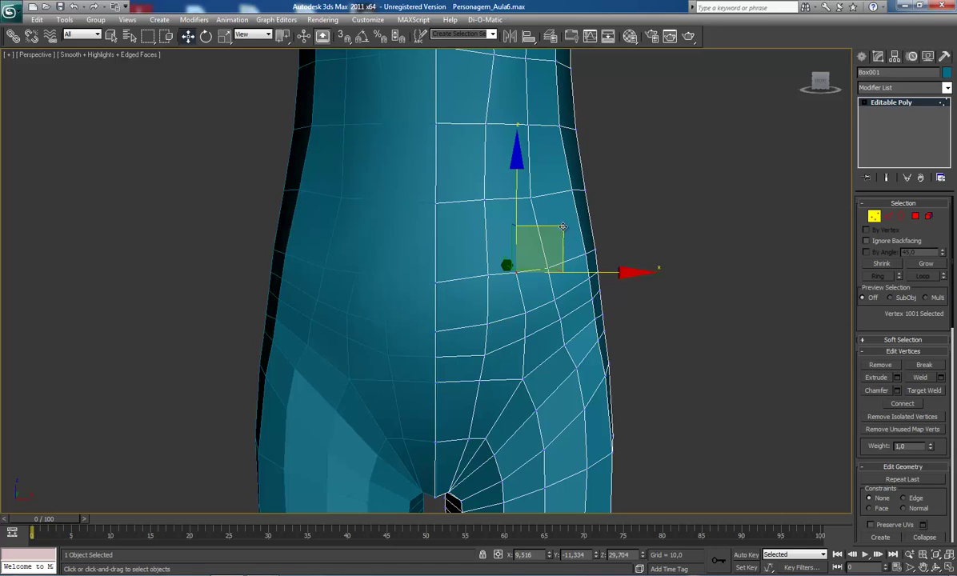
click(487, 274)
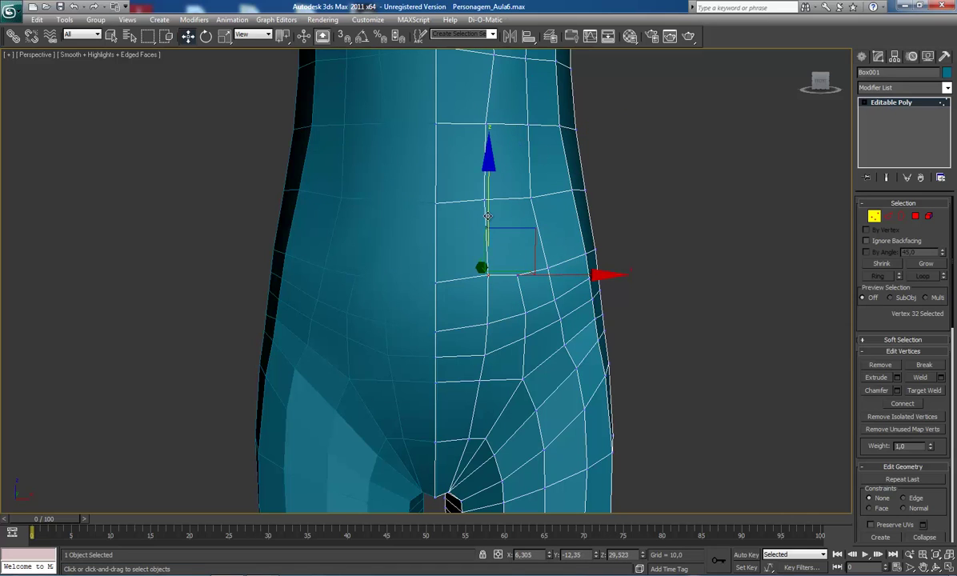
drag(487, 202, 487, 222)
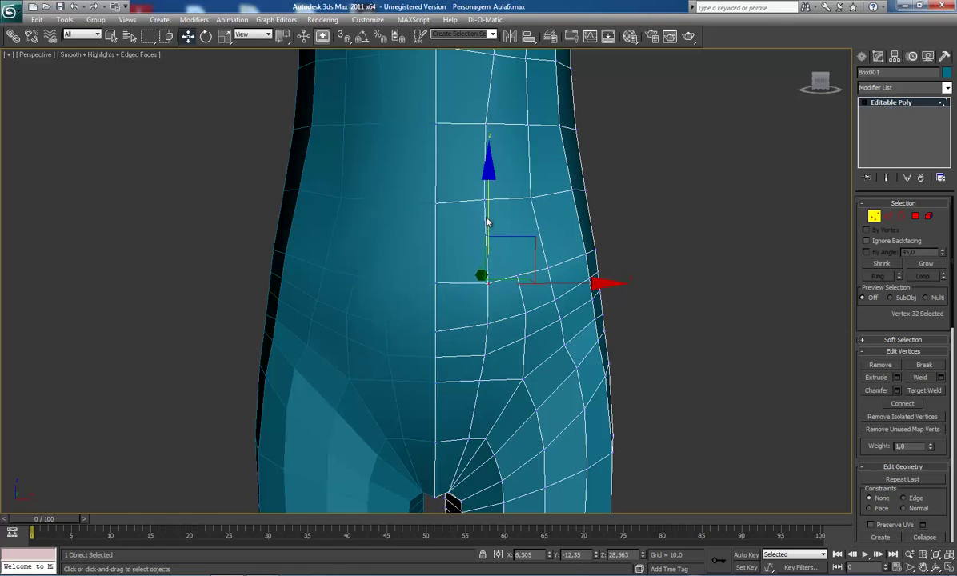
click(434, 280)
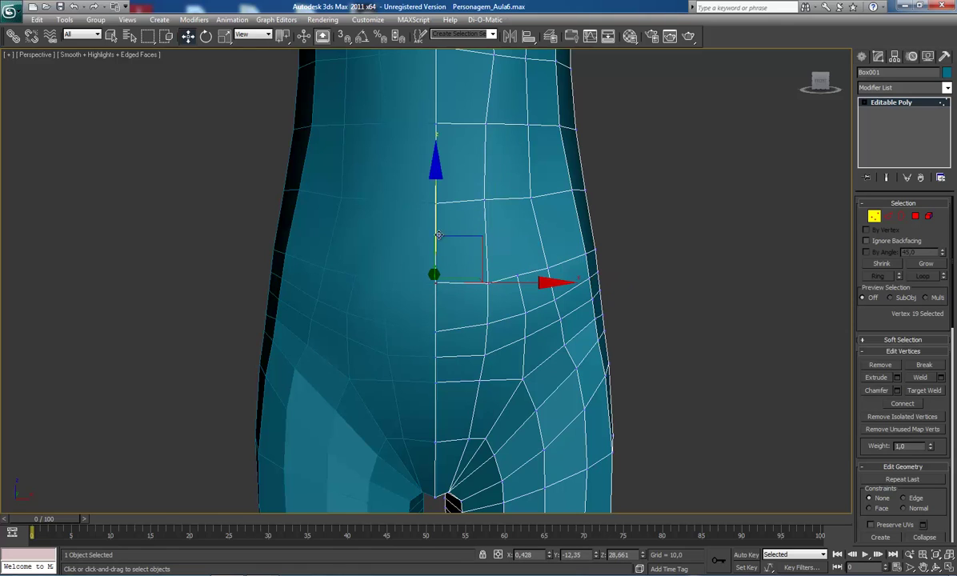
drag(436, 207, 476, 237)
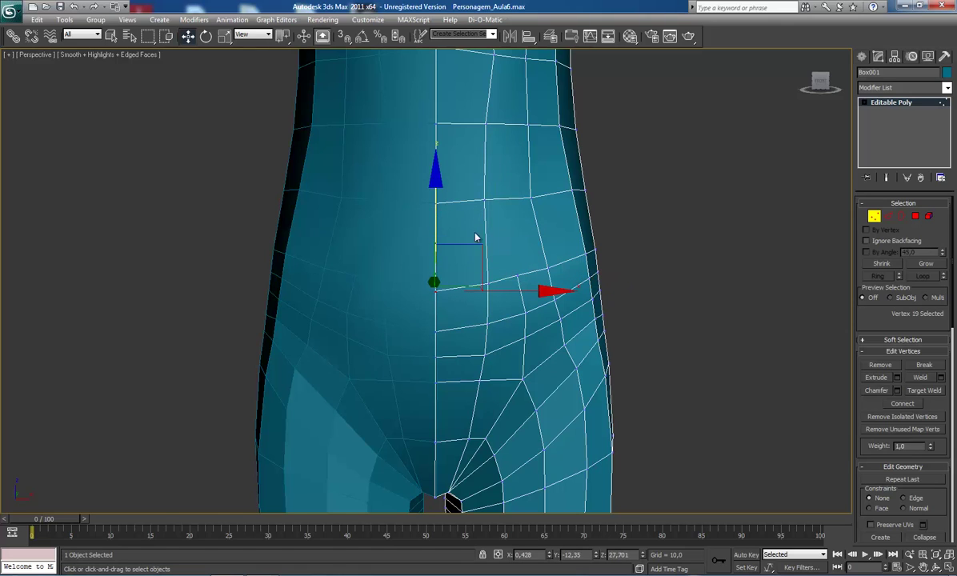
click(515, 274)
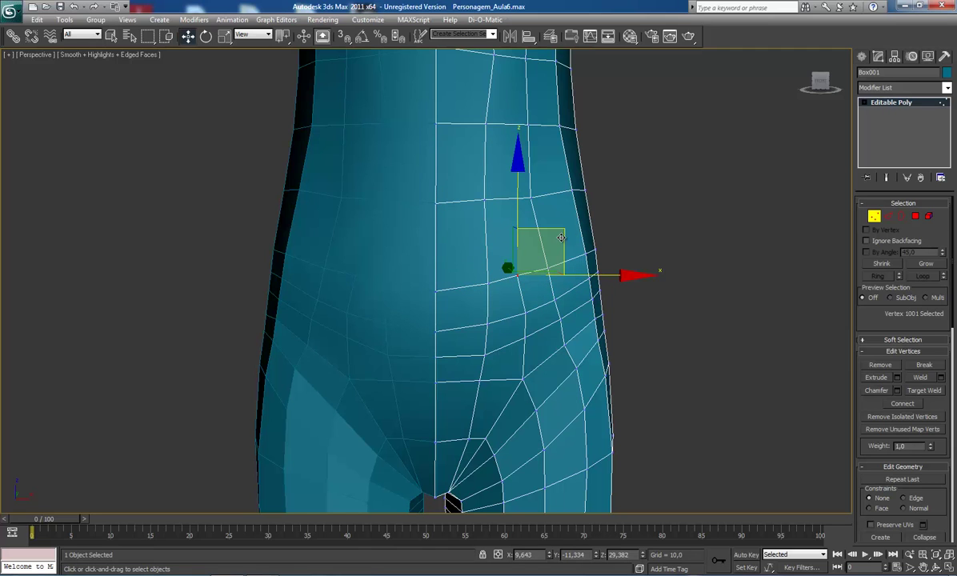
drag(562, 229, 565, 233)
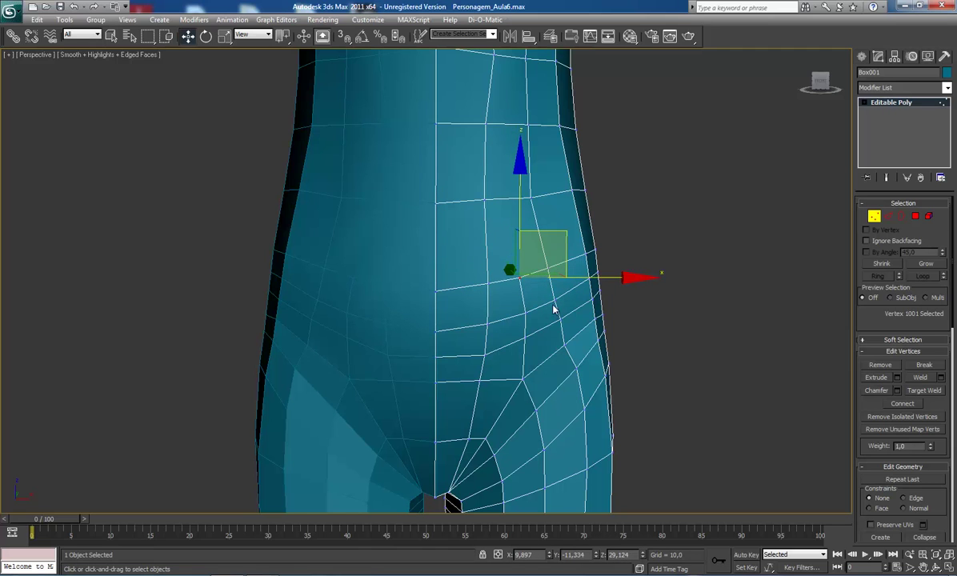
- Nudge the outer hip-line vertices beside the upper thigh loop inward and slightly down to even out the curve
scroll(548, 318, down, 2)
scroll(547, 320, down, 2)
scroll(520, 326, up, 3)
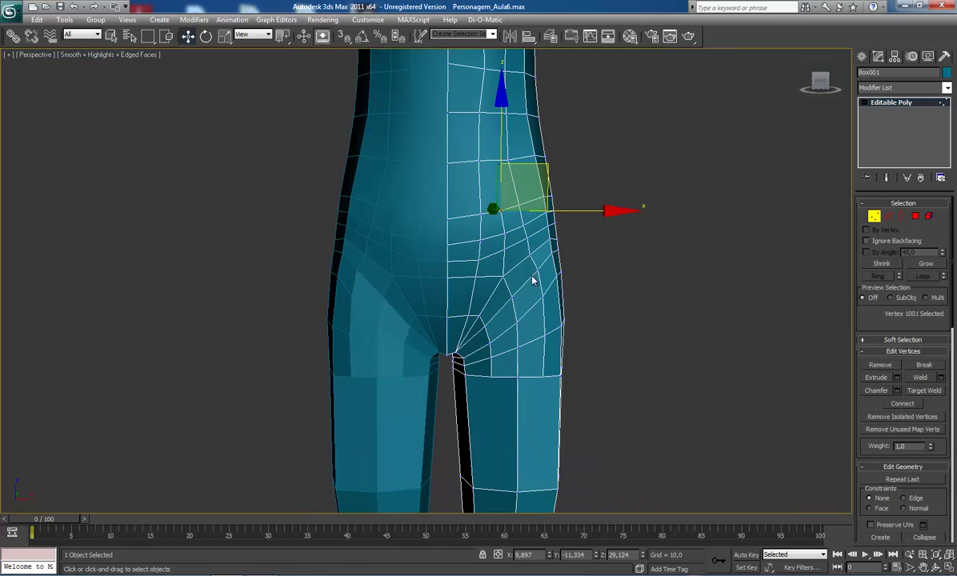
click(527, 264)
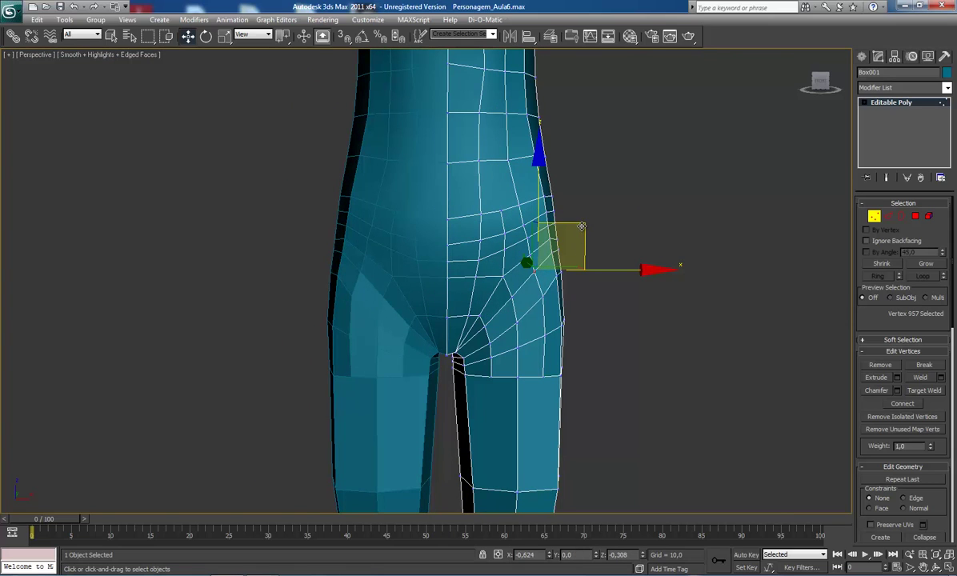
drag(585, 225, 581, 254)
click(542, 296)
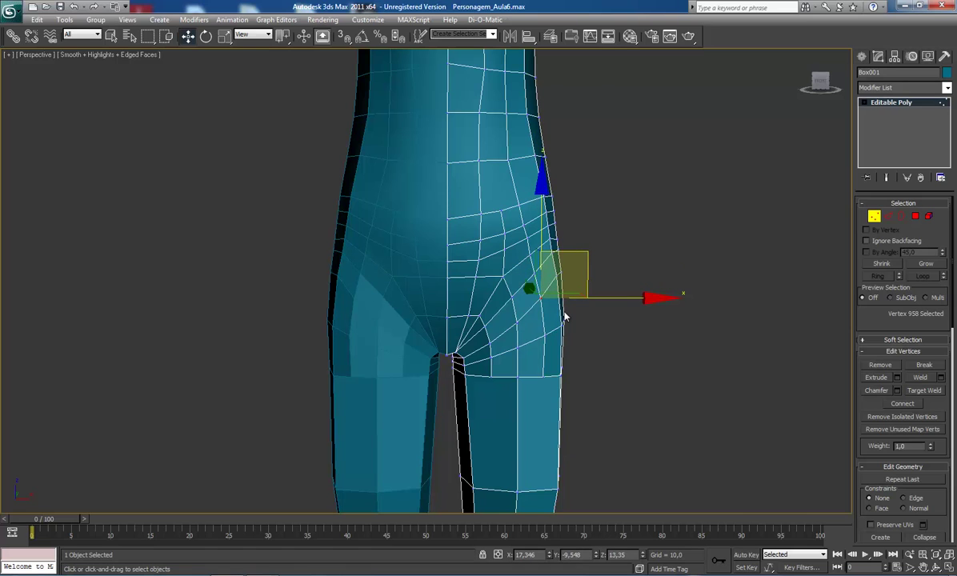
scroll(564, 316, down, 3)
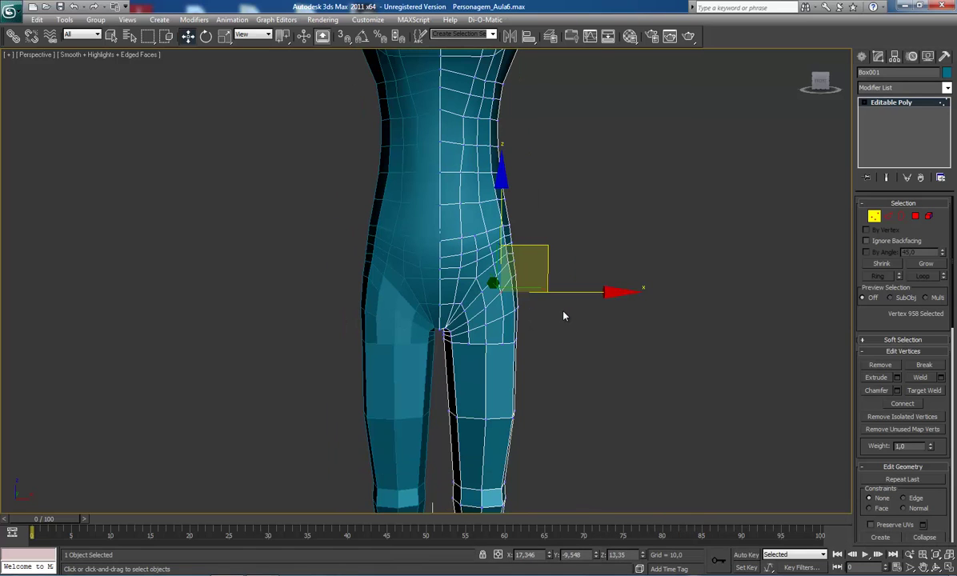
middle_drag(571, 387, 571, 419)
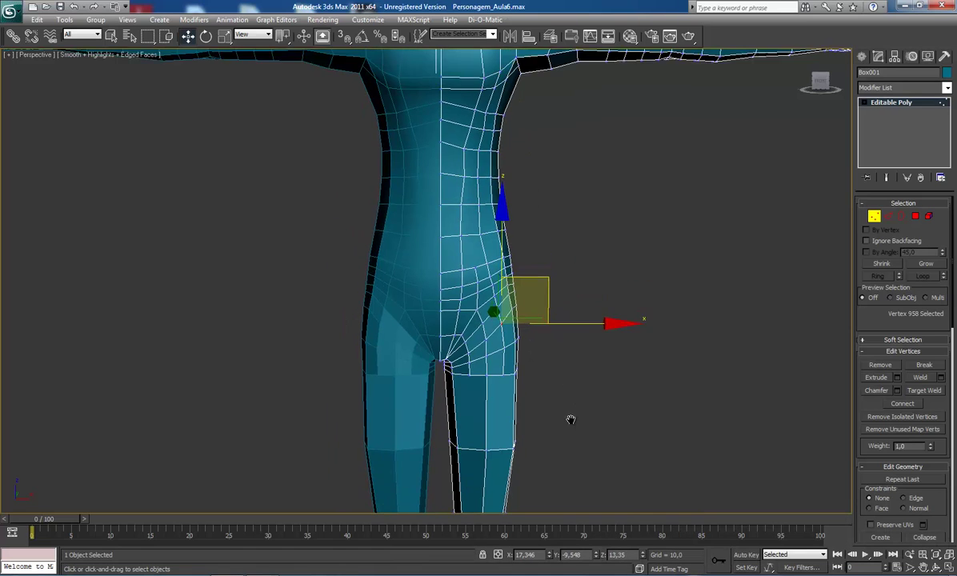
scroll(551, 296, up, 4)
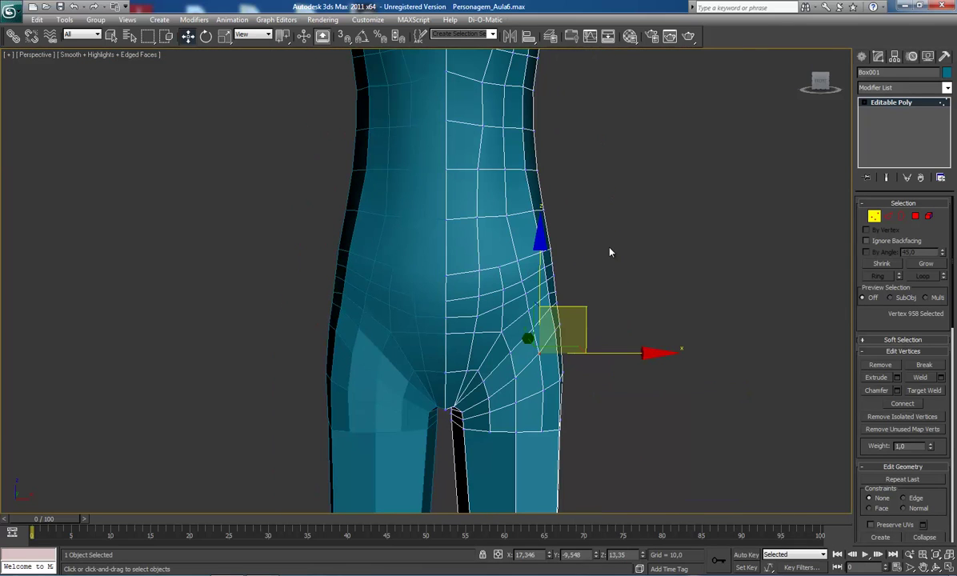
- Lower the crotch's center-line vertex slightly between the legs
key(q)
scroll(602, 285, down, 6)
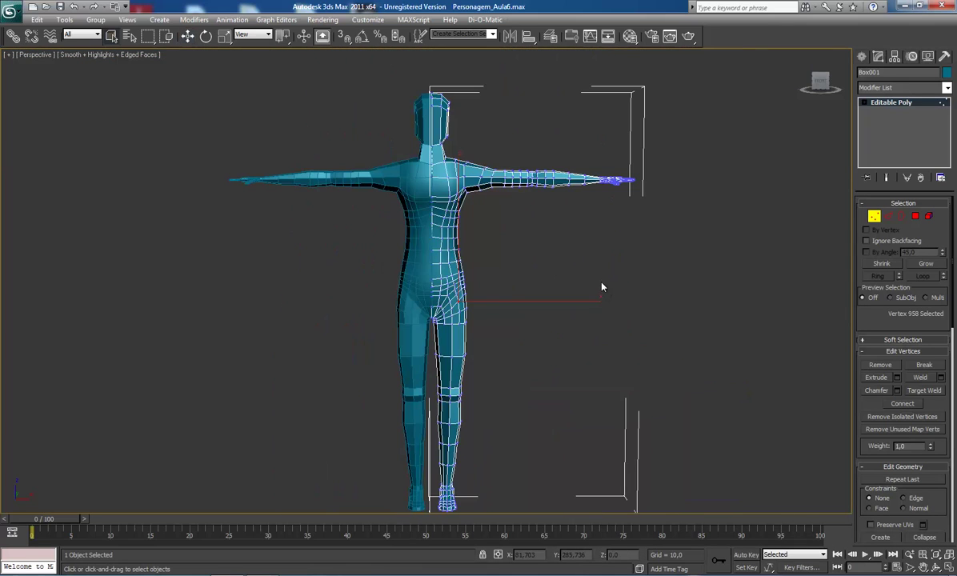
key(ctrl+r)
scroll(489, 292, up, 3)
drag(444, 300, 440, 264)
scroll(428, 331, up, 4)
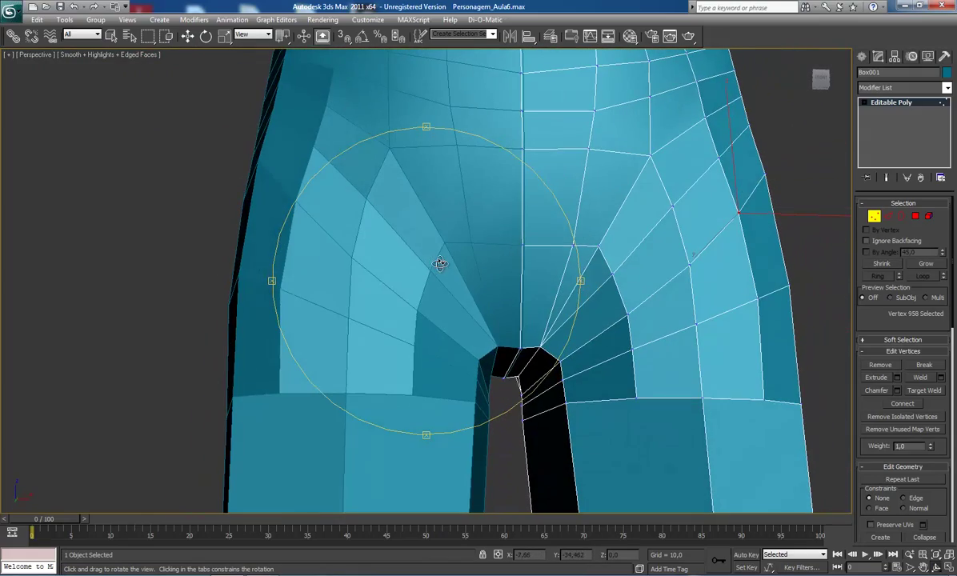
right_click(524, 348)
click(521, 347)
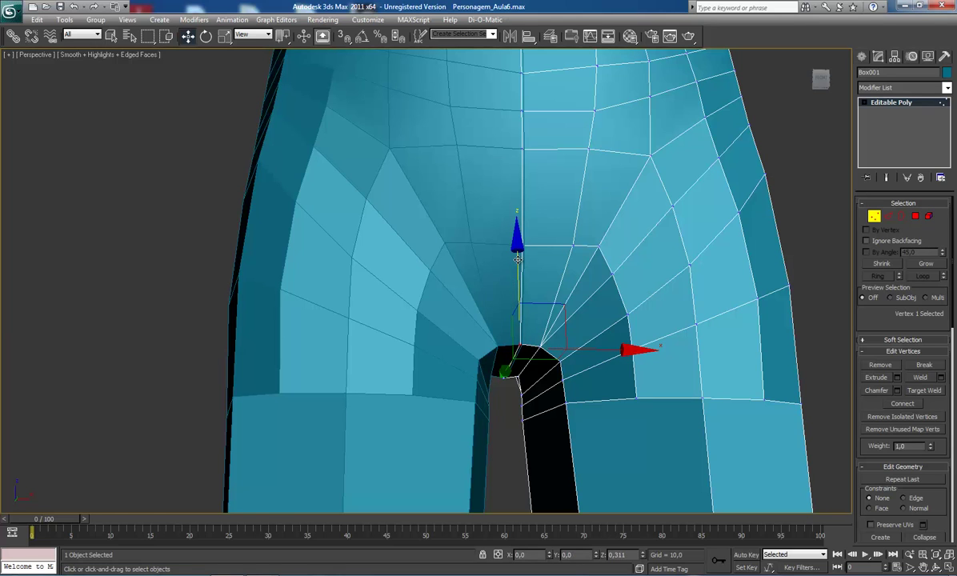
drag(517, 255, 521, 269)
- Shift the same crotch vertex backward in depth, toward the buttocks
scroll(520, 266, down, 5)
key(ctrl+r)
drag(453, 214, 364, 242)
right_click(495, 314)
drag(491, 307, 498, 304)
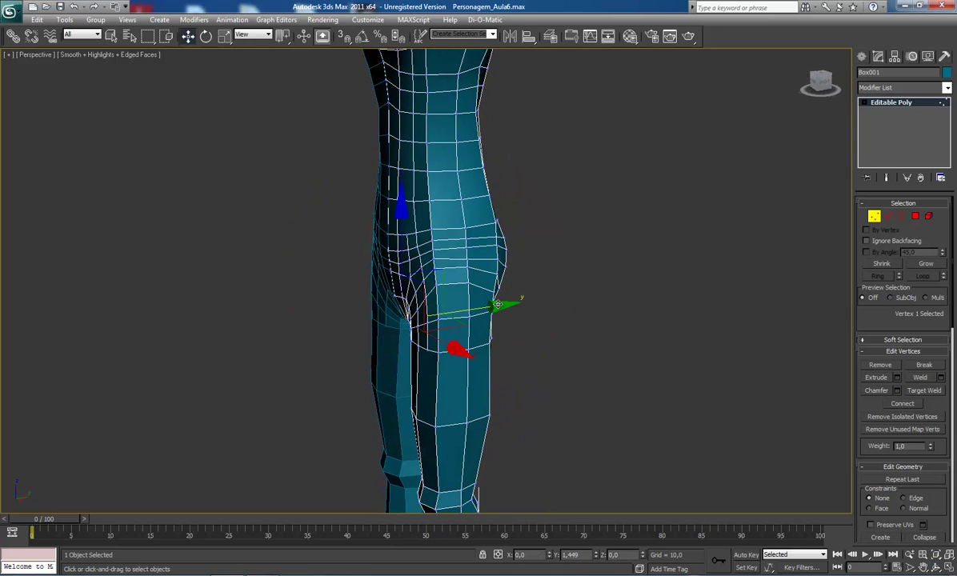
middle_drag(448, 238, 454, 280)
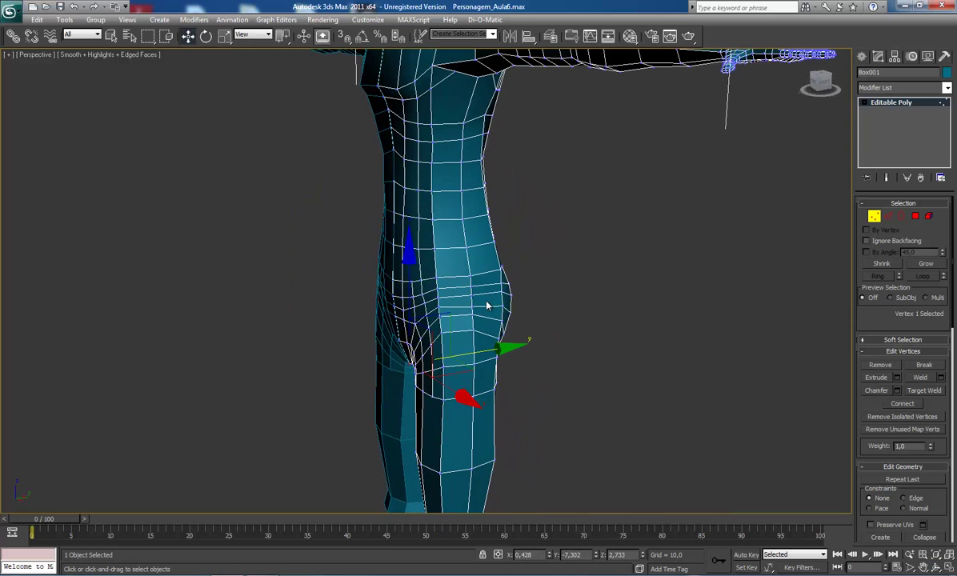
- Connect the waist's center-line and inner-column edges with the four crosswise edges below them, forming a new edge path down to the belly
key(ctrl+r)
drag(487, 275, 445, 302)
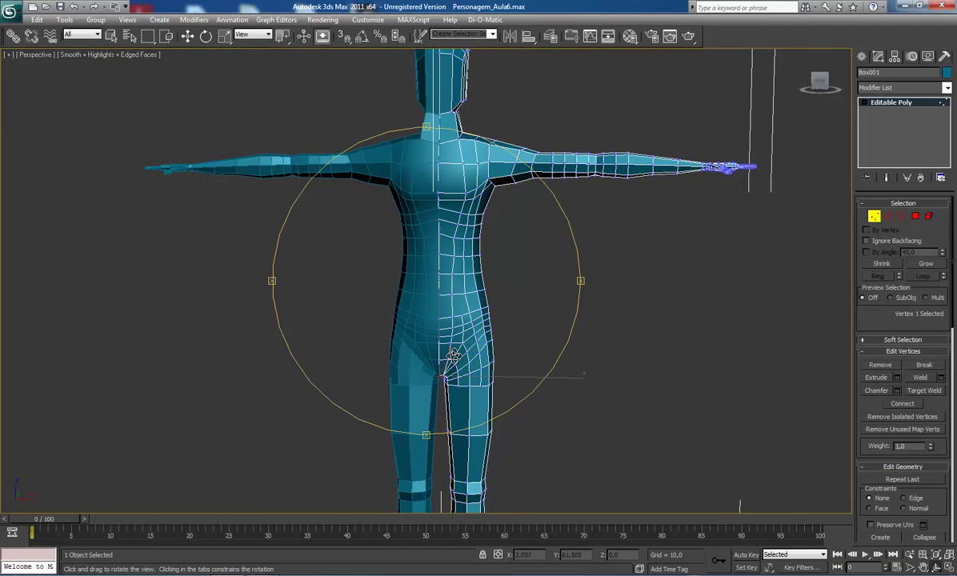
scroll(444, 301, up, 4)
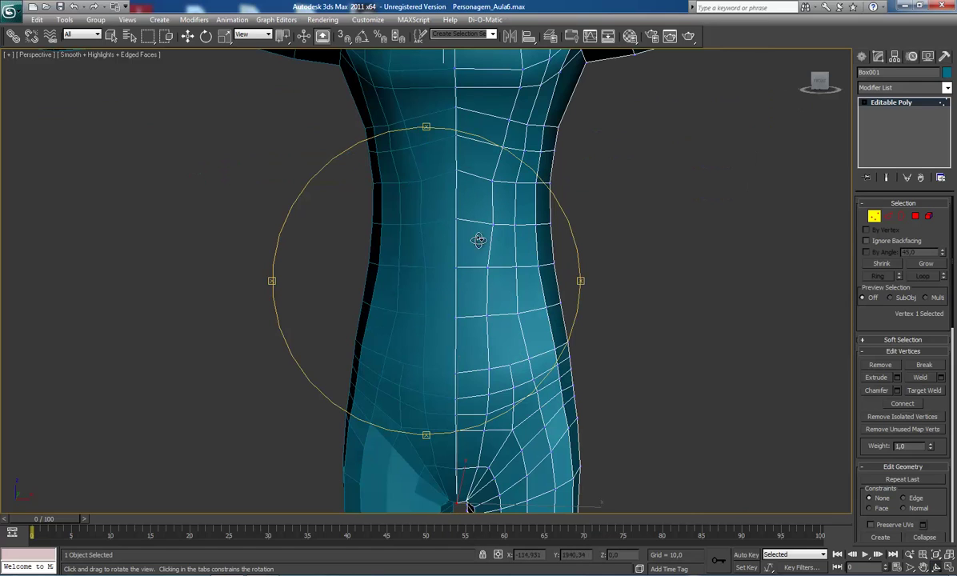
right_click(510, 221)
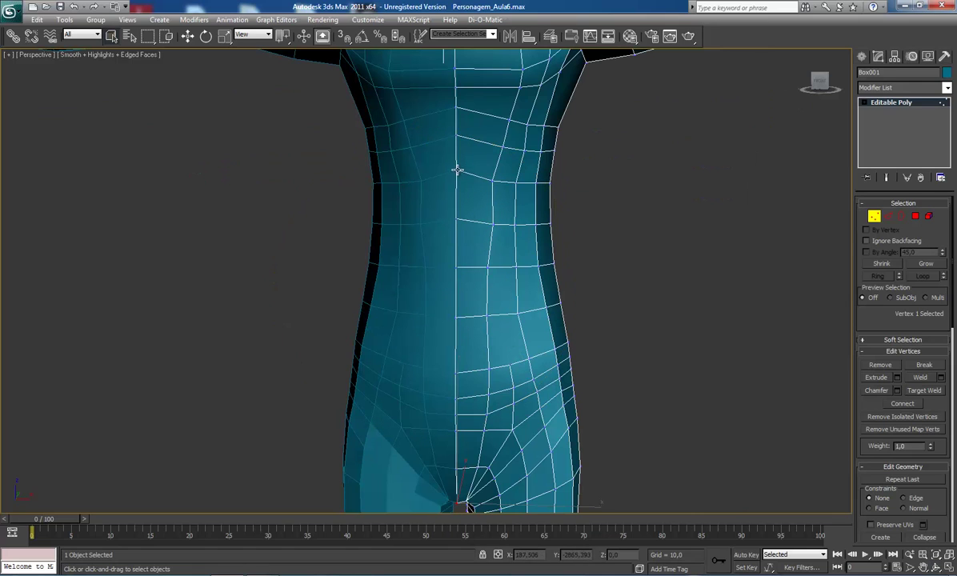
click(894, 217)
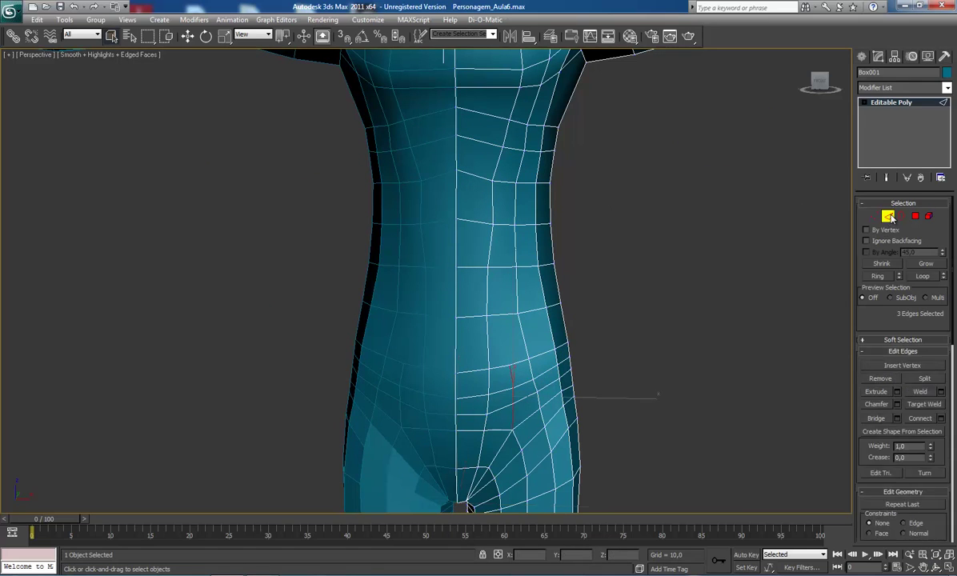
click(455, 199)
ctrl+click(493, 208)
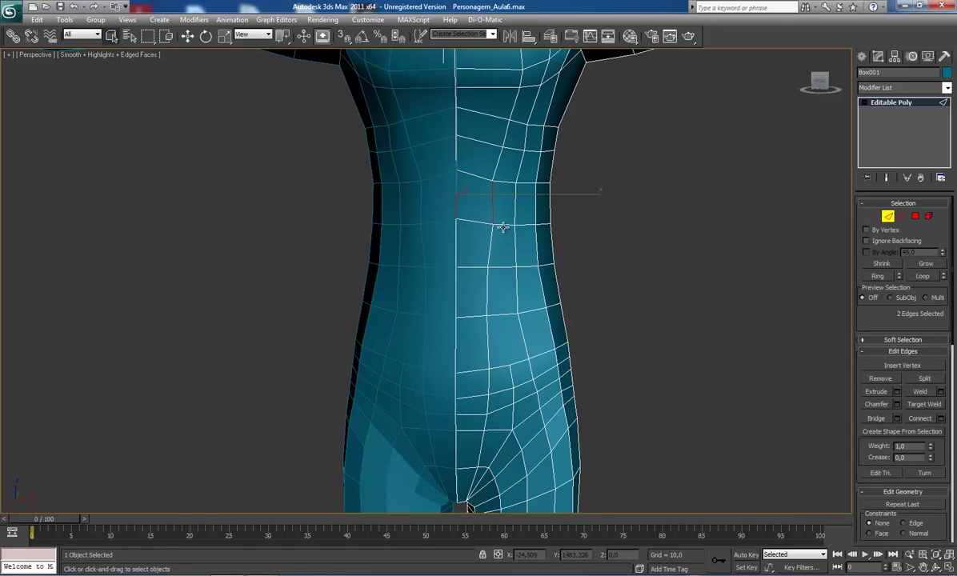
ctrl+click(513, 364)
click(918, 419)
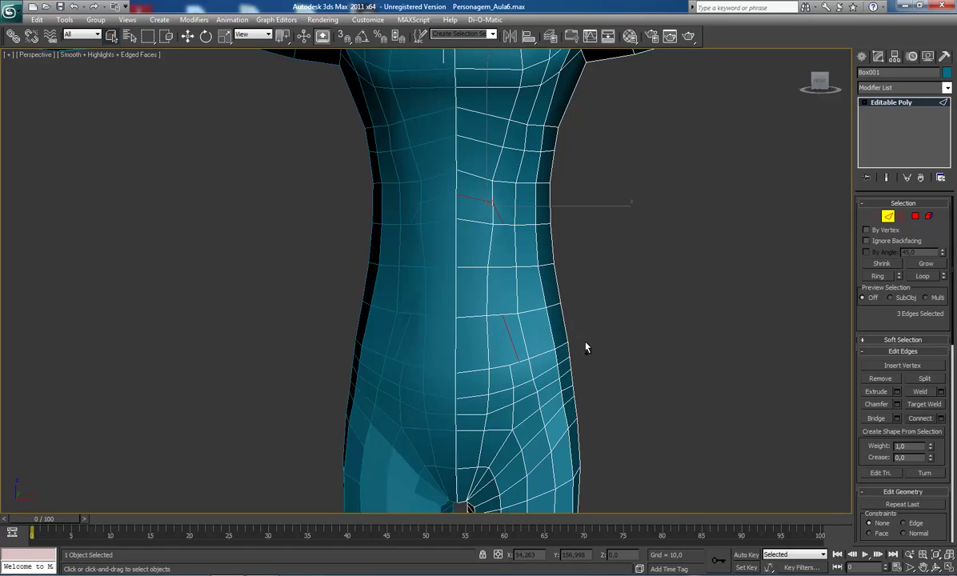
key(ctrl+z)
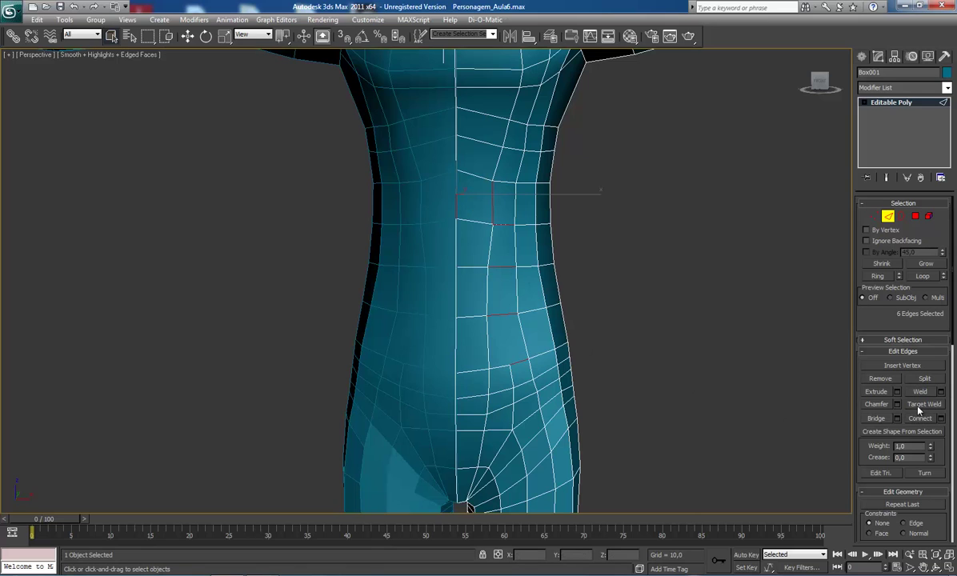
click(918, 419)
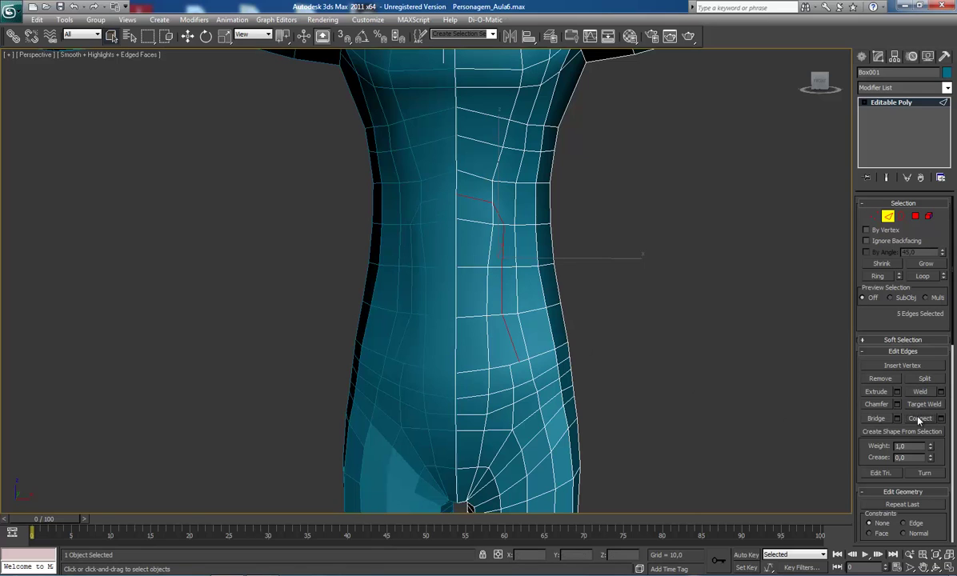
- Target-weld the new path's lowest vertex to the neighboring inner vertex on the belly's crosswise row
key(1)
click(518, 361)
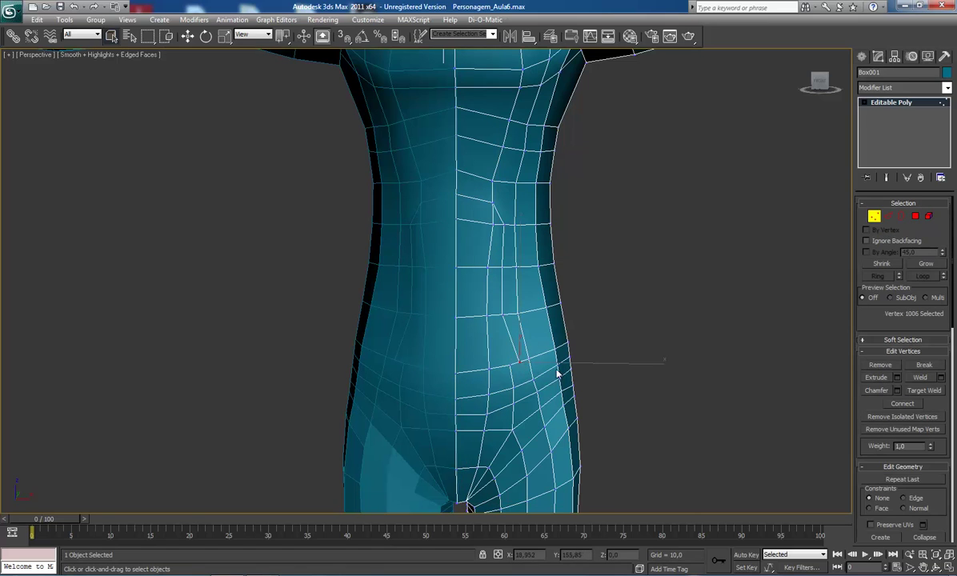
click(924, 390)
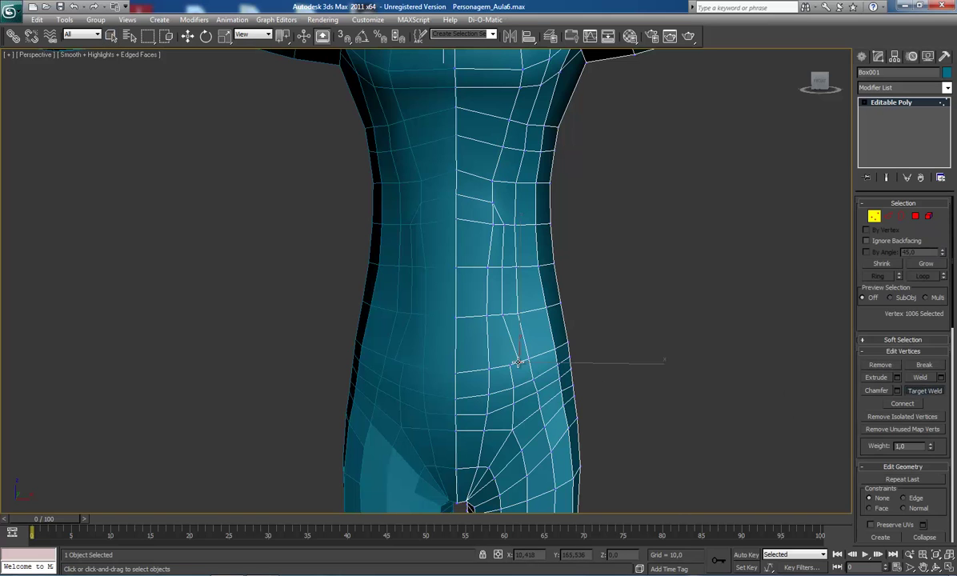
scroll(476, 388, down, 5)
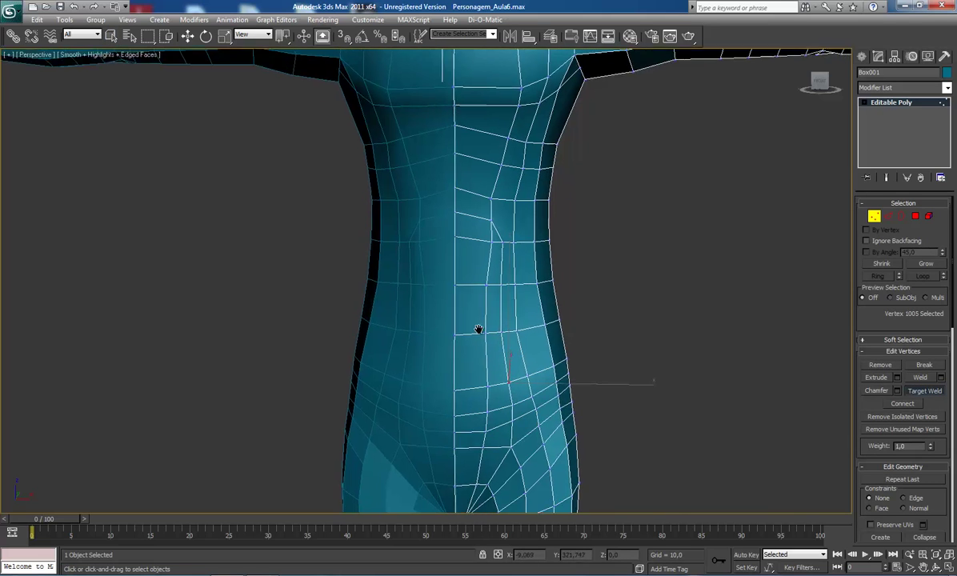
- Cut an edge from the waist vertex just outside the inner column to the middle of the new path's slanted edge
scroll(480, 297, down, 3)
scroll(481, 301, up, 8)
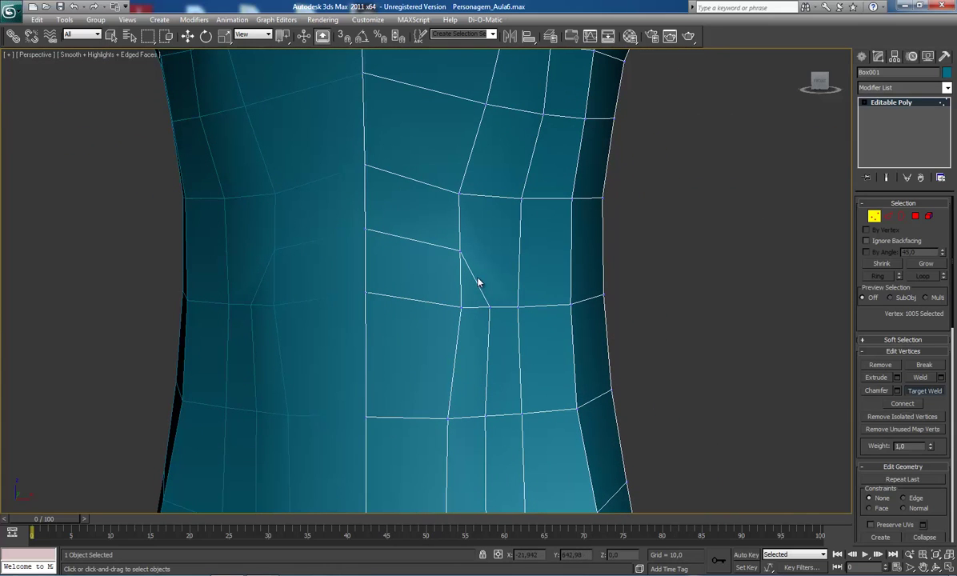
click(519, 197)
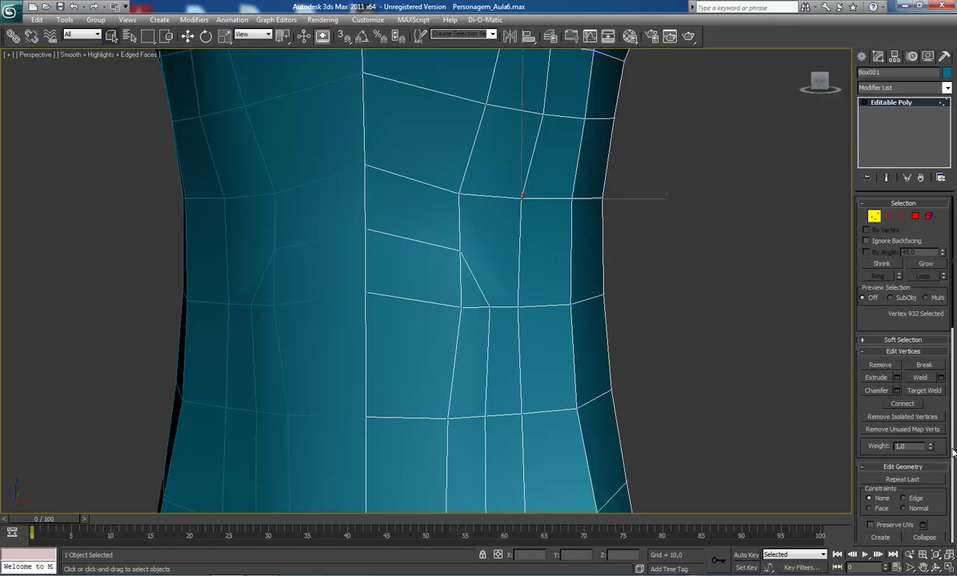
scroll(951, 452, down, 5)
click(924, 246)
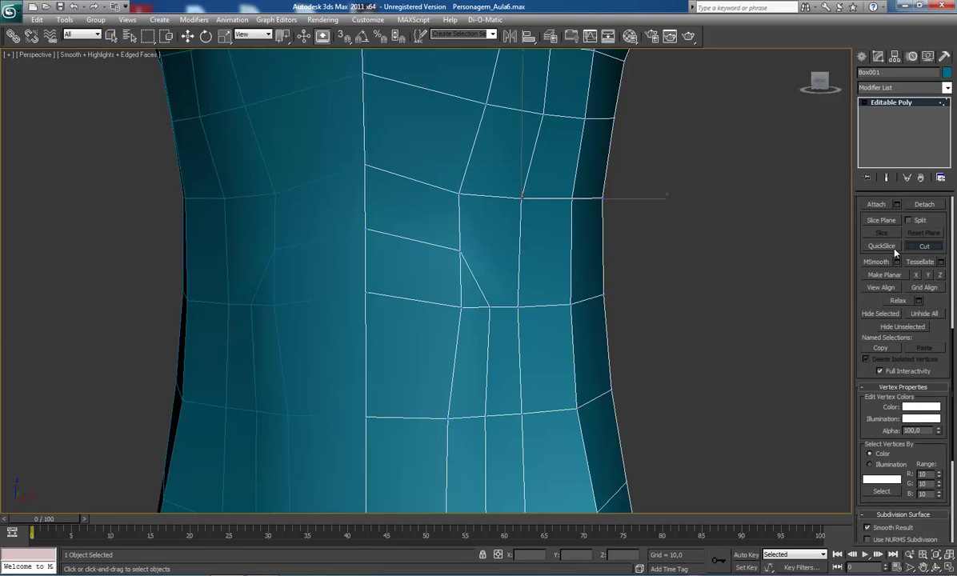
click(521, 195)
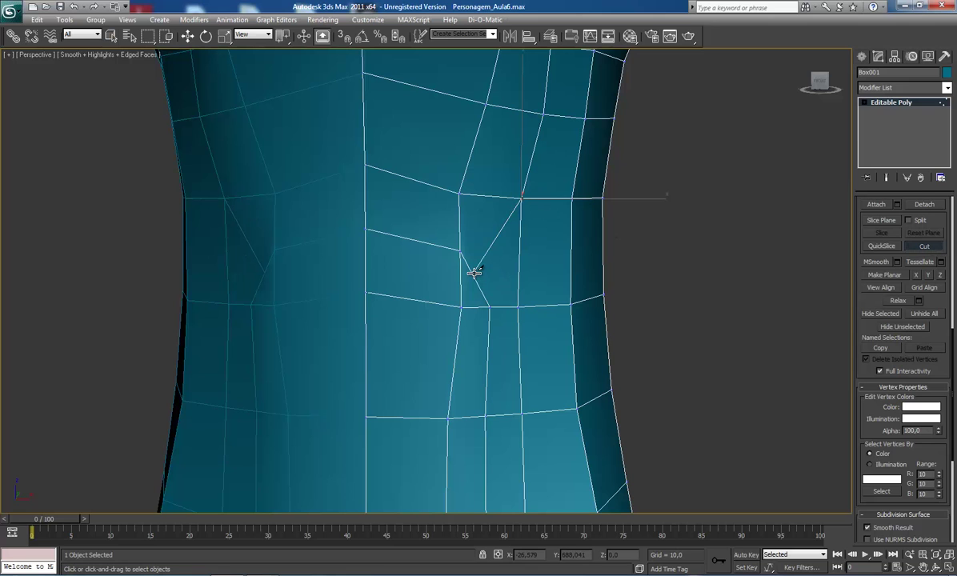
click(475, 273)
- Move the vertex made by the cut outward and slightly up to round the new path's corner
key(w)
click(475, 269)
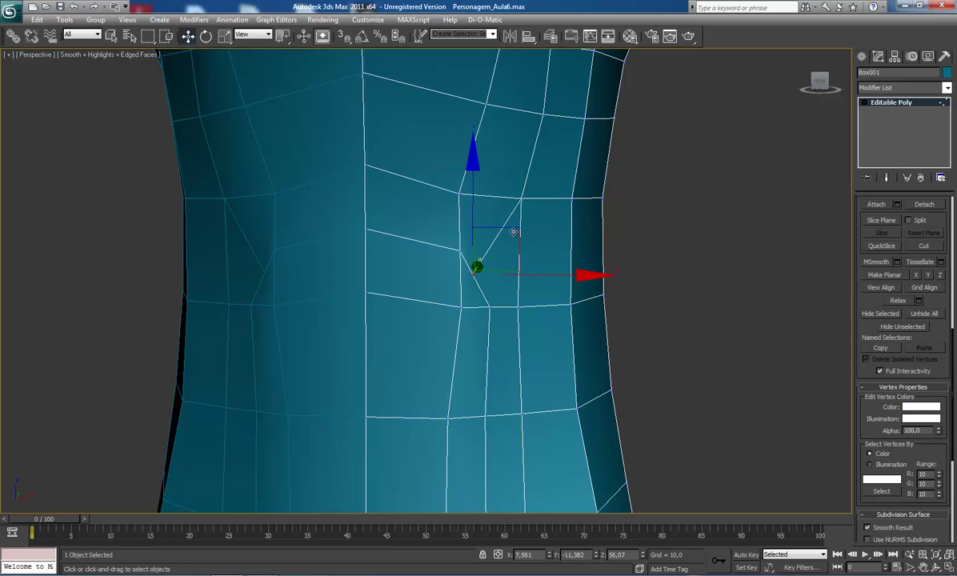
drag(520, 257, 532, 252)
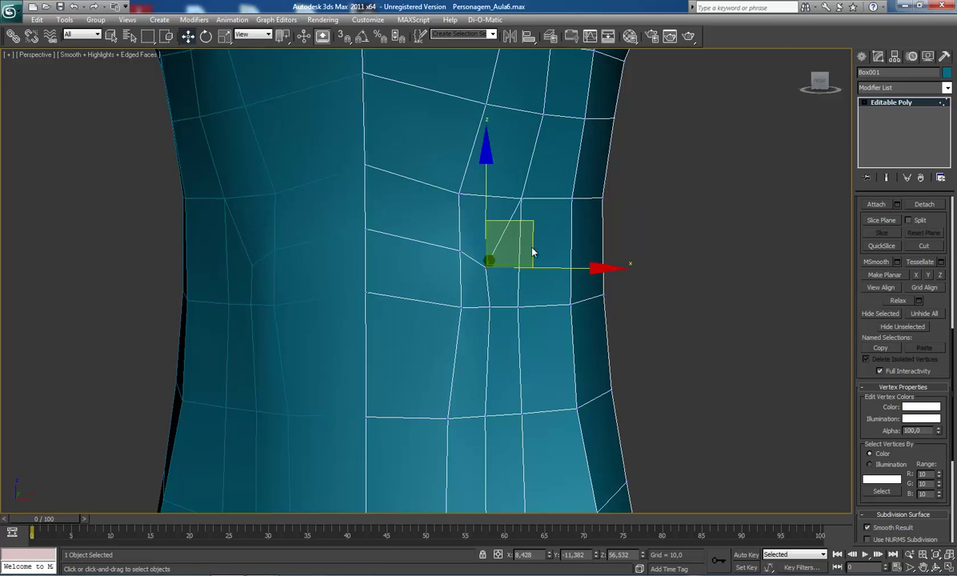
scroll(532, 252, down, 4)
middle_drag(512, 309, 547, 250)
key(ctrl+r)
mouse_move(442, 325)
middle_down()
mouse_move(427, 338)
mouse_move(435, 338)
middle_up()
key(q)
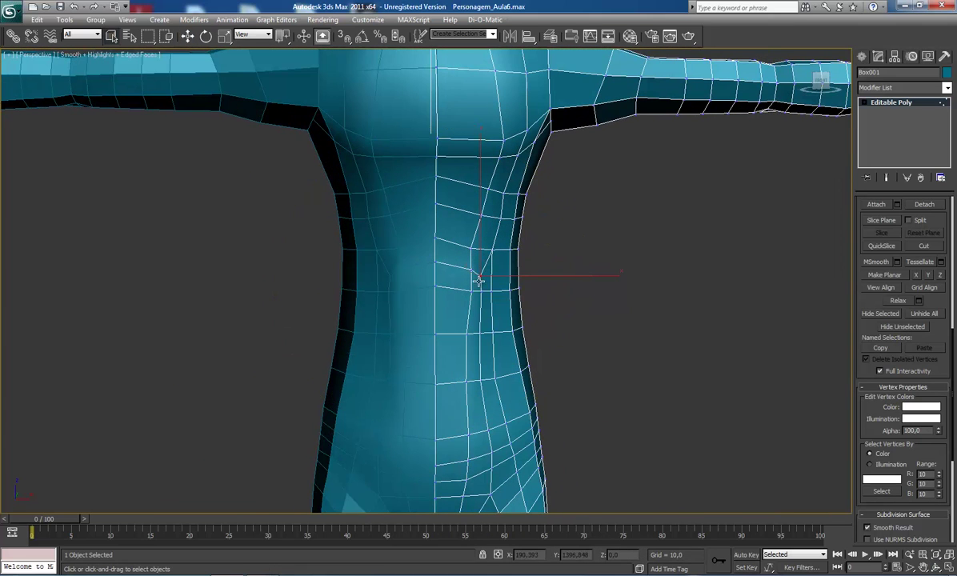
- Nudge the new column's vertex below the corner, and move the two adjacent inner-column vertices toward the center line and slightly up
scroll(448, 322, up, 5)
key(w)
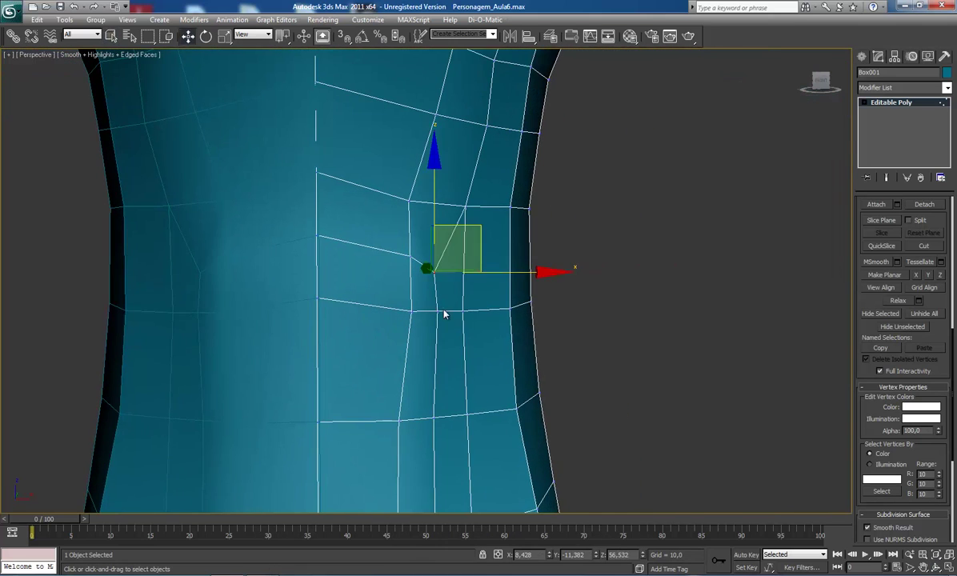
click(439, 311)
drag(516, 310, 488, 312)
click(411, 311)
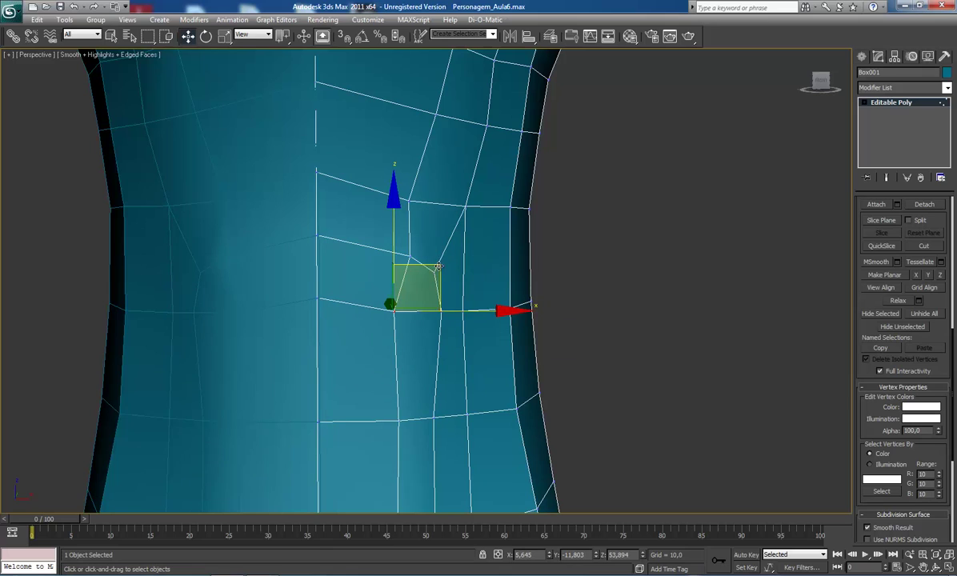
drag(414, 269, 438, 260)
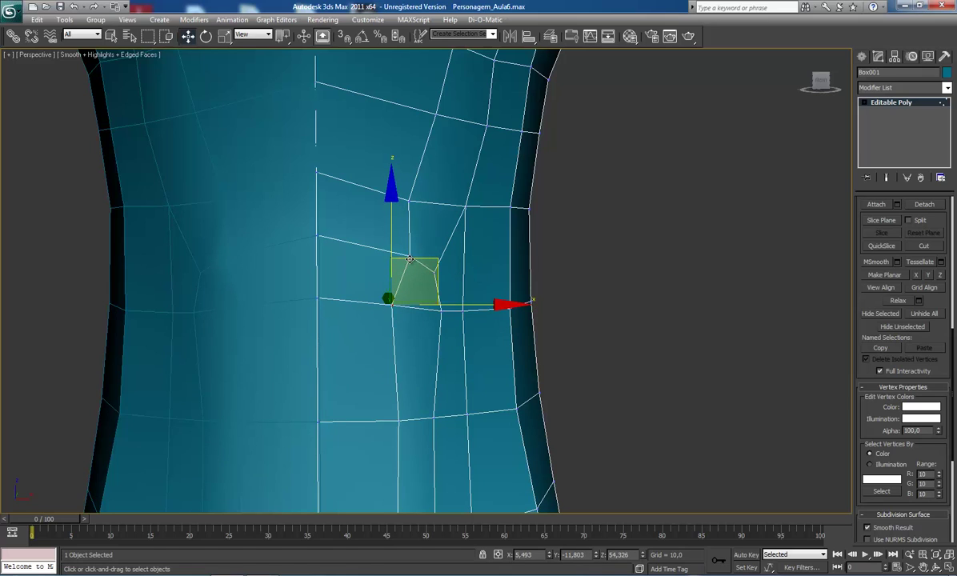
drag(410, 256, 438, 207)
- Move the corner vertex and the vertex directly below it inward to straighten the new column
scroll(439, 296, down, 4)
key(ctrl+r)
drag(434, 358, 425, 317)
alt+middle_drag(446, 296, 437, 228)
drag(438, 187, 460, 200)
drag(532, 189, 527, 190)
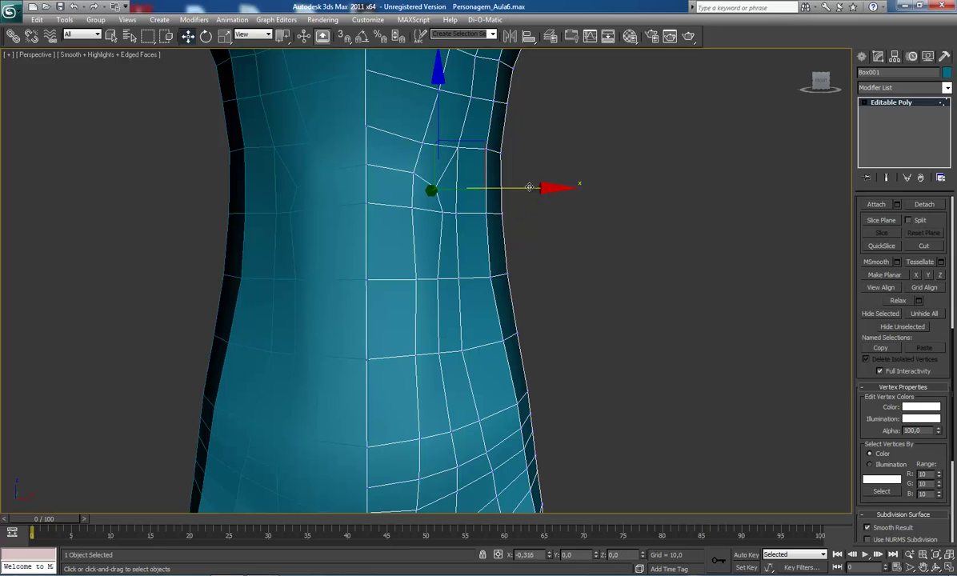
click(444, 213)
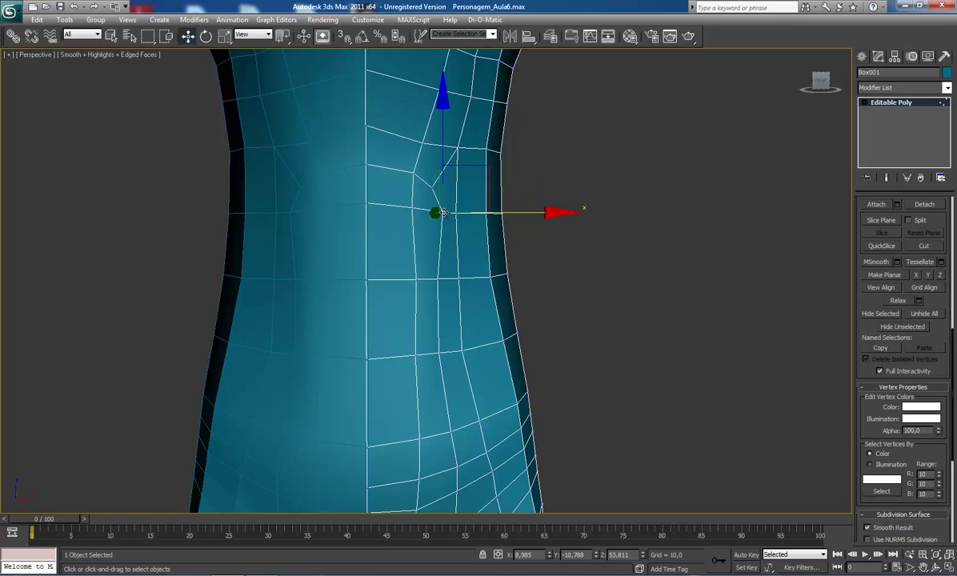
drag(523, 214, 510, 267)
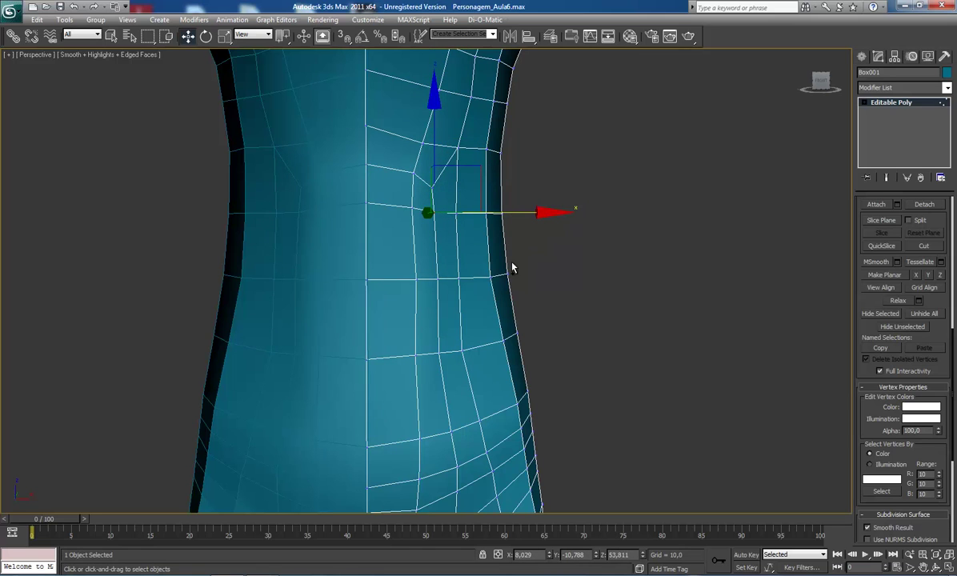
- Push the corner vertex back in depth from a side view, and adjust the depth of the two center-line vertices above it
alt+middle_drag(392, 249, 431, 345)
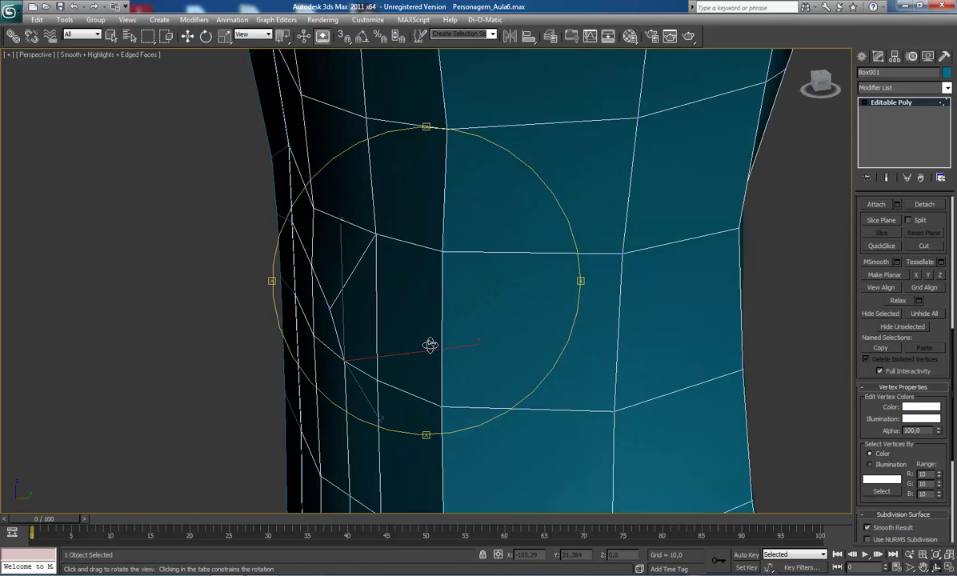
click(329, 308)
drag(414, 301, 426, 297)
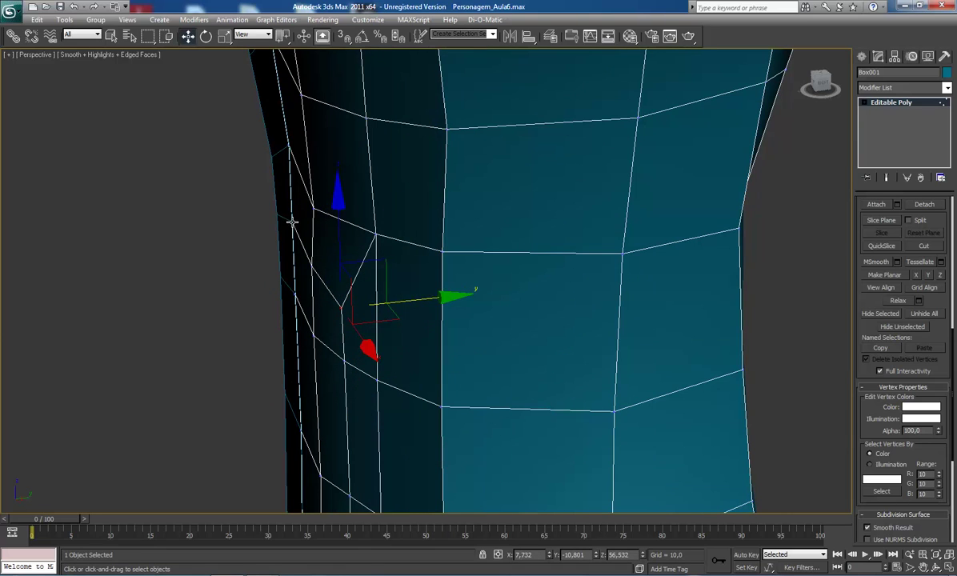
click(315, 211)
drag(380, 215, 383, 215)
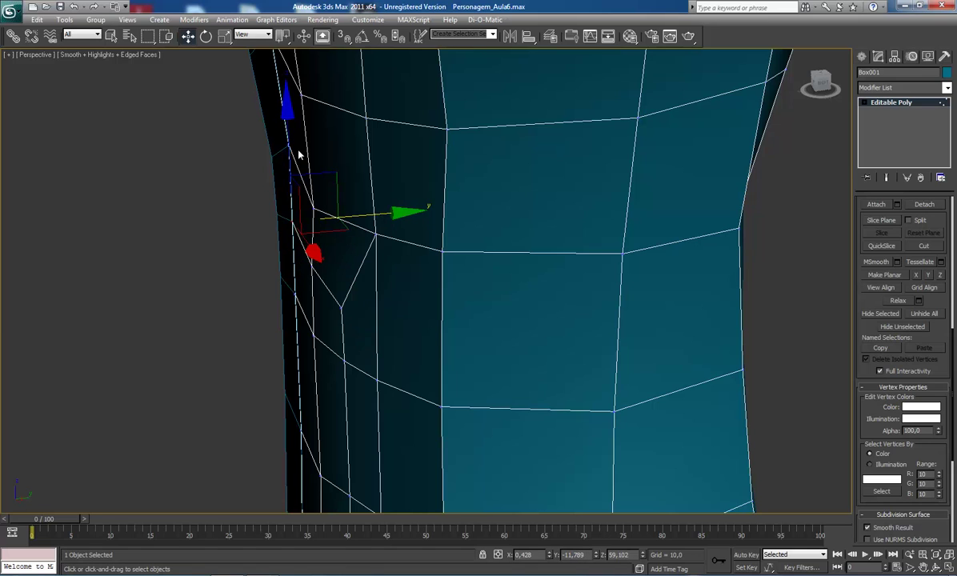
drag(289, 145, 352, 141)
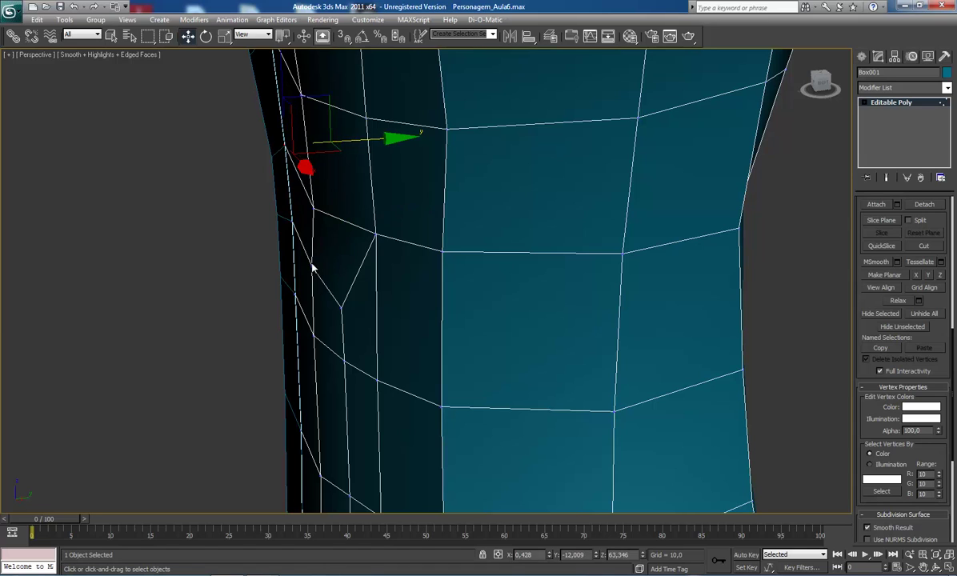
- Push the inner-column vertex beside the corner slightly back in depth to even out the waist curve
click(312, 264)
click(311, 267)
drag(407, 256, 418, 255)
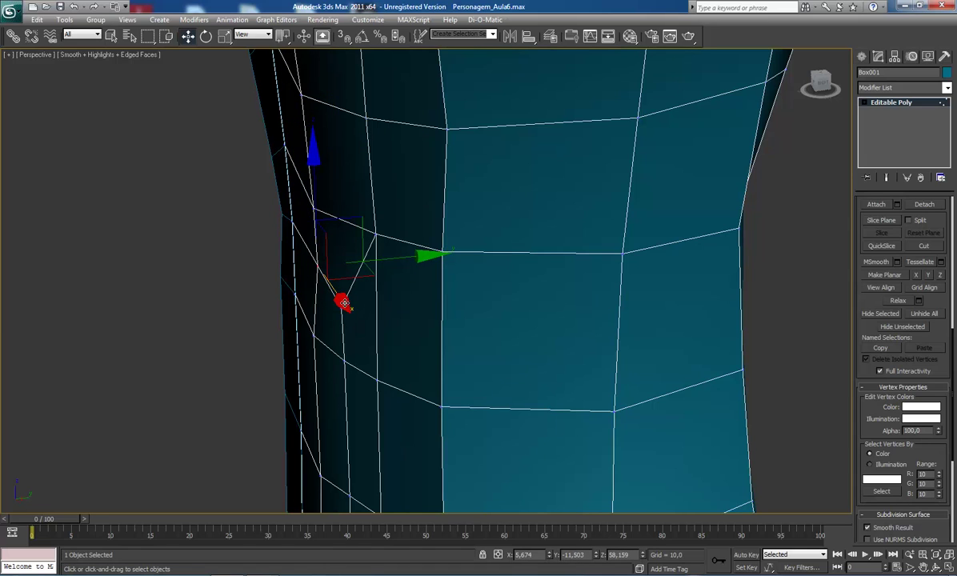
click(312, 316)
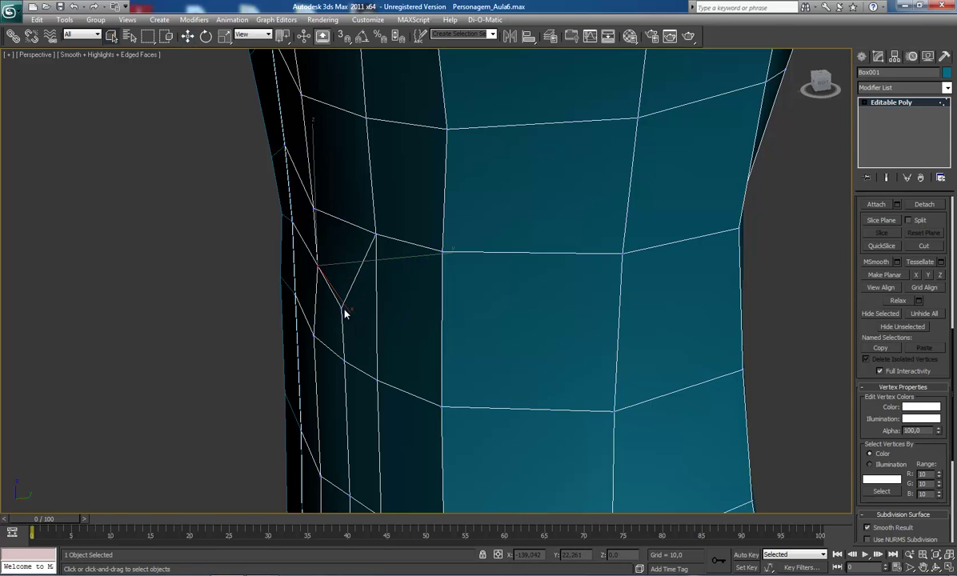
- Adjust the depth of the corner vertex where the new abdominal column branches
click(340, 306)
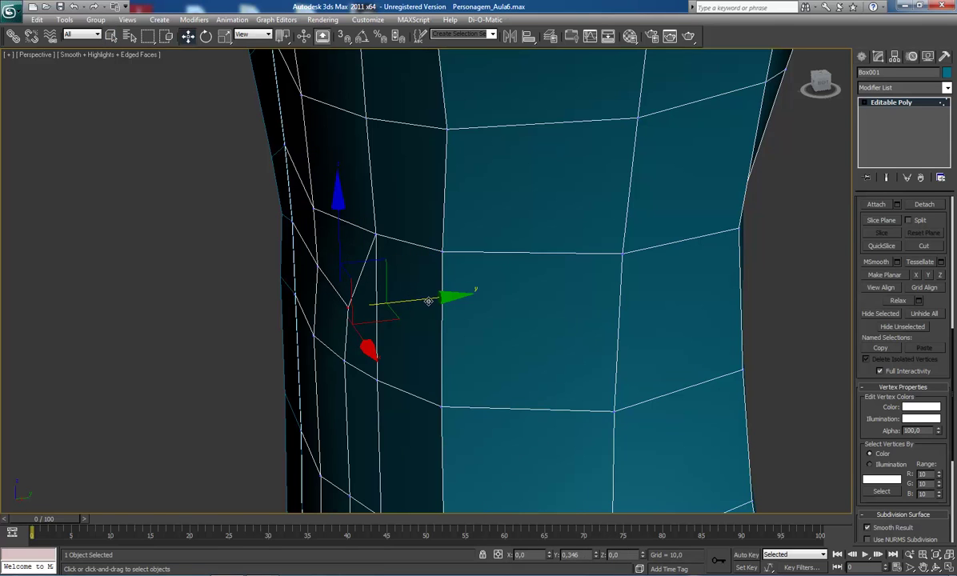
mouse_move(427, 300)
mouse_down()
mouse_move(425, 313)
mouse_move(412, 295)
mouse_up()
scroll(424, 313, down, 5)
key(ctrl+r)
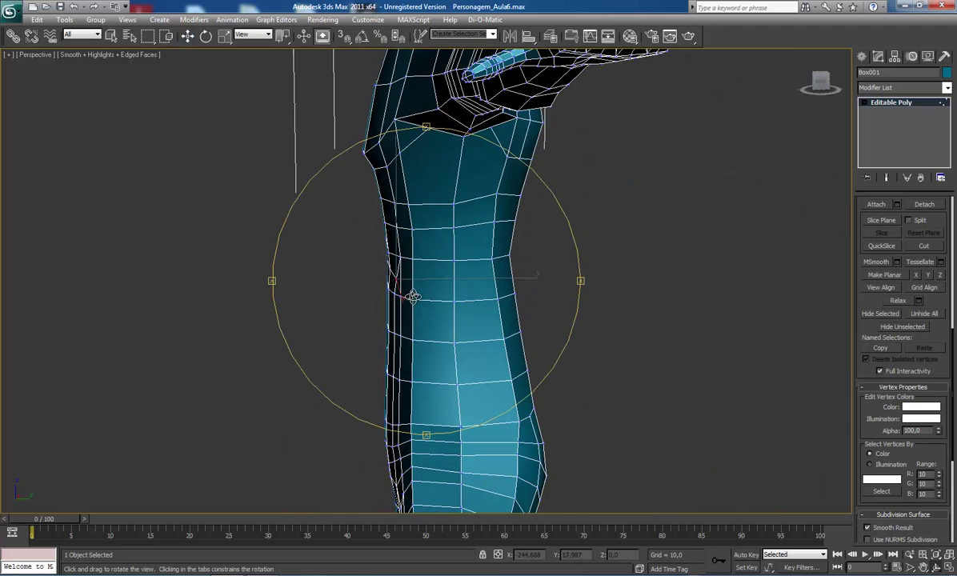
scroll(433, 321, up, 5)
scroll(410, 290, up, 3)
right_click(411, 291)
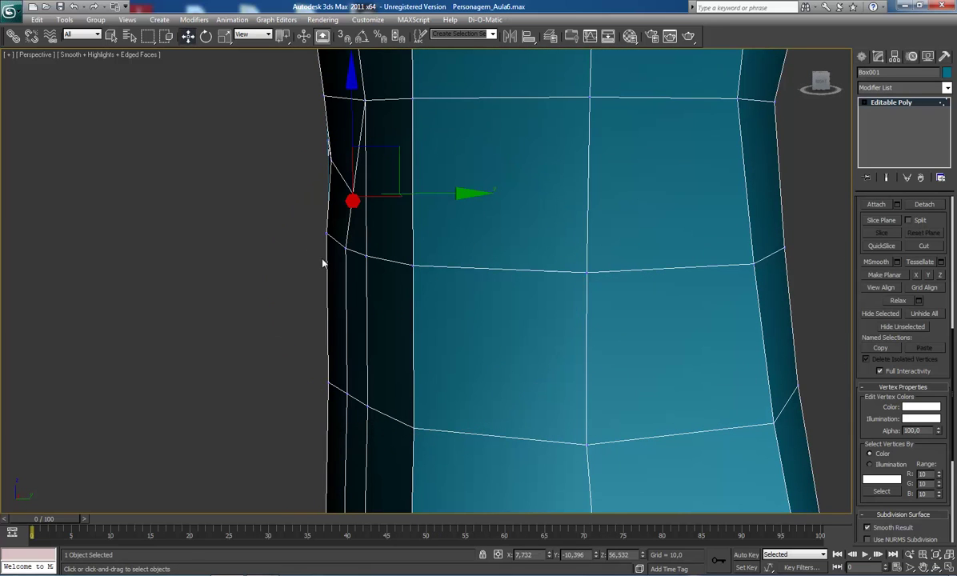
- Push the front vertices in the row below the corner back in depth, and adjust that row's center-line vertex slightly further
drag(284, 225, 383, 294)
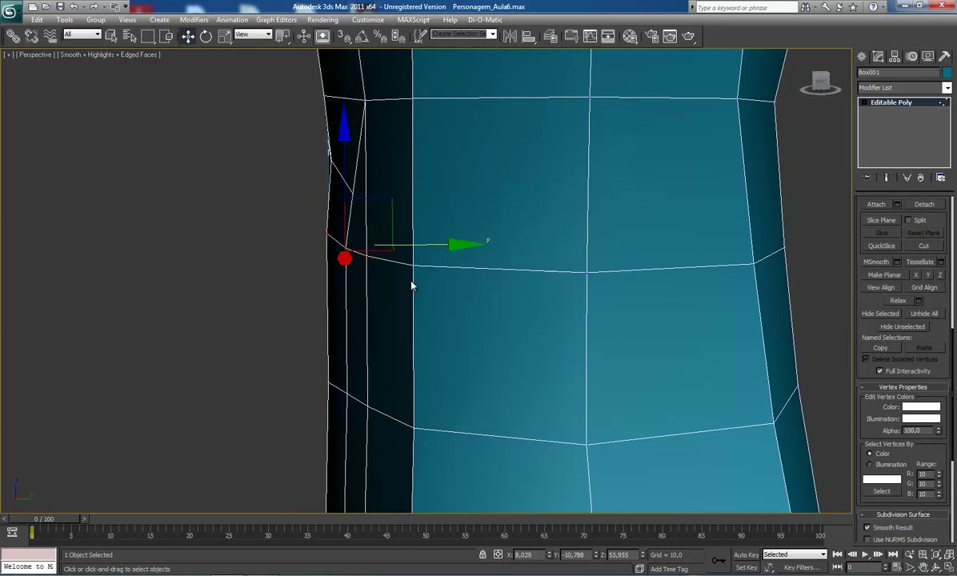
drag(433, 244, 454, 244)
drag(308, 226, 336, 235)
drag(400, 215, 406, 217)
- From a side view, push the front vertices of the next abdominal row down slightly back in depth
scroll(436, 367, down, 5)
middle_drag(496, 285, 520, 324)
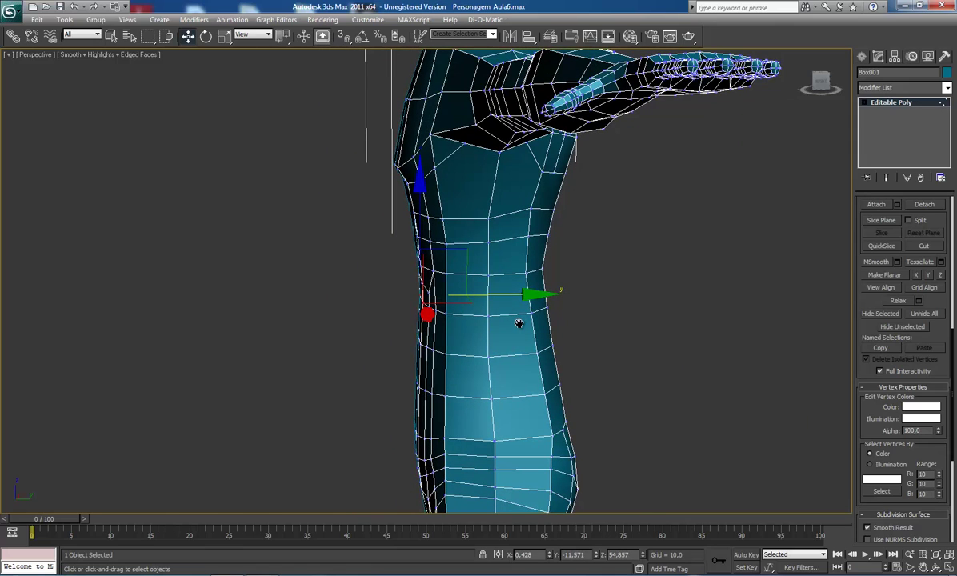
key(ctrl+r)
drag(449, 300, 498, 301)
drag(434, 320, 455, 313)
alt+middle_drag(455, 312, 494, 284)
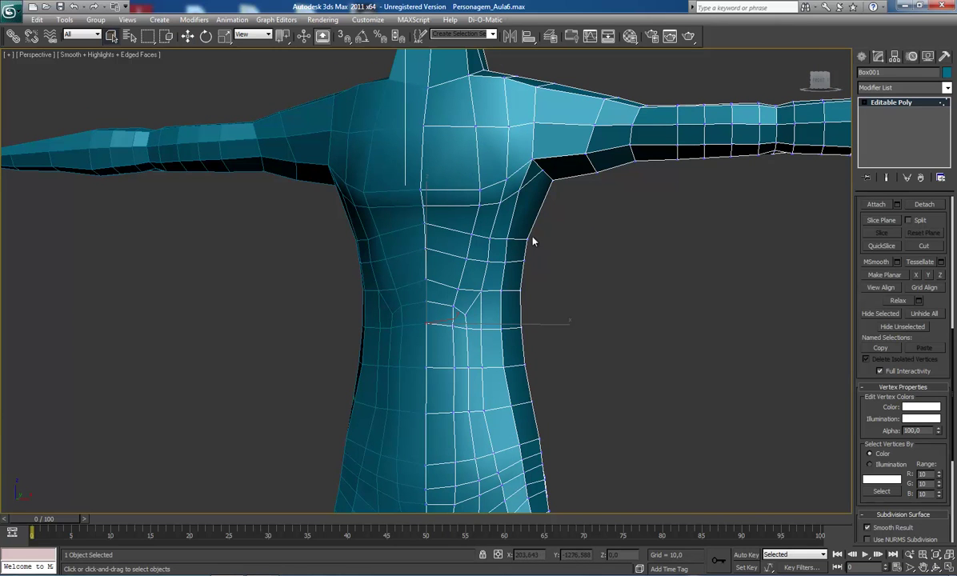
alt+middle_drag(530, 239, 378, 349)
drag(377, 348, 411, 337)
middle_drag(412, 361, 427, 327)
drag(427, 323, 421, 321)
scroll(421, 321, up, 2)
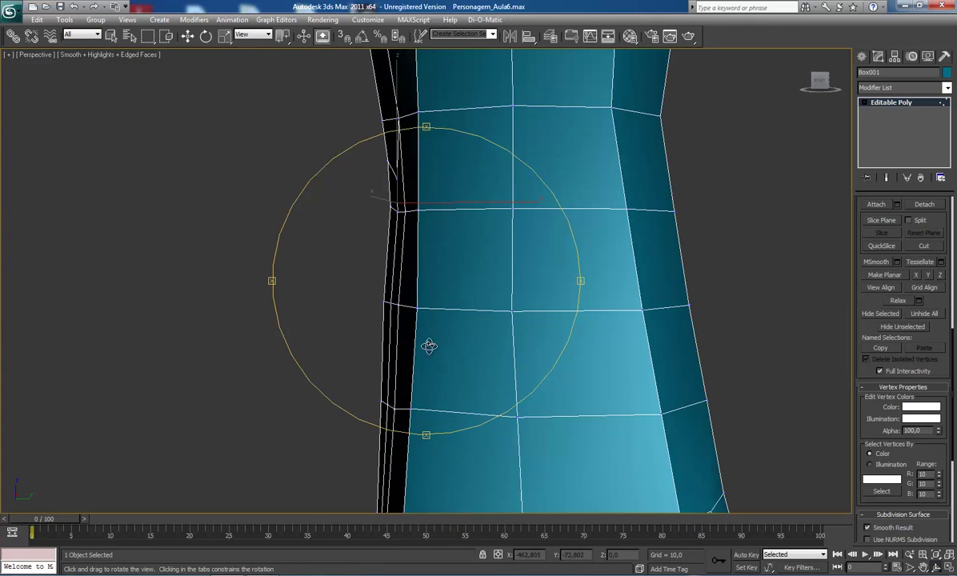
right_click(429, 345)
drag(329, 285, 412, 332)
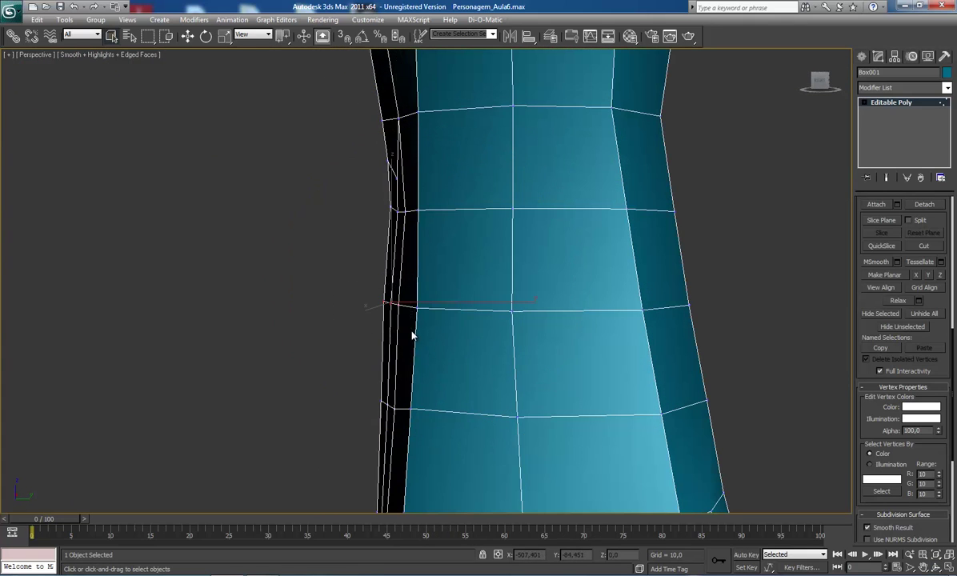
key(w)
drag(466, 301, 476, 302)
- Push the front vertices of the two lower abdominal rows slightly back in depth to smooth the belly profile
middle_drag(424, 393, 439, 332)
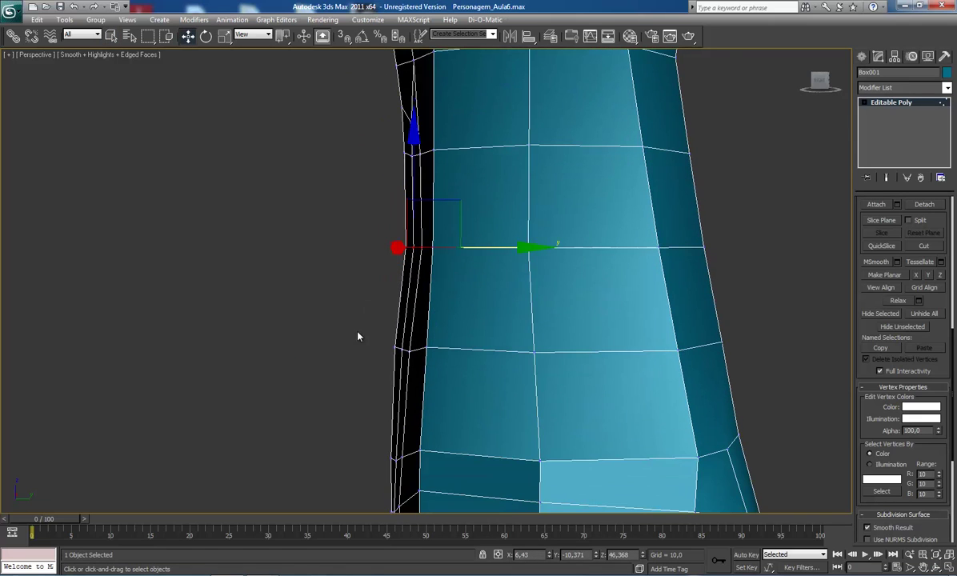
drag(407, 364, 408, 365)
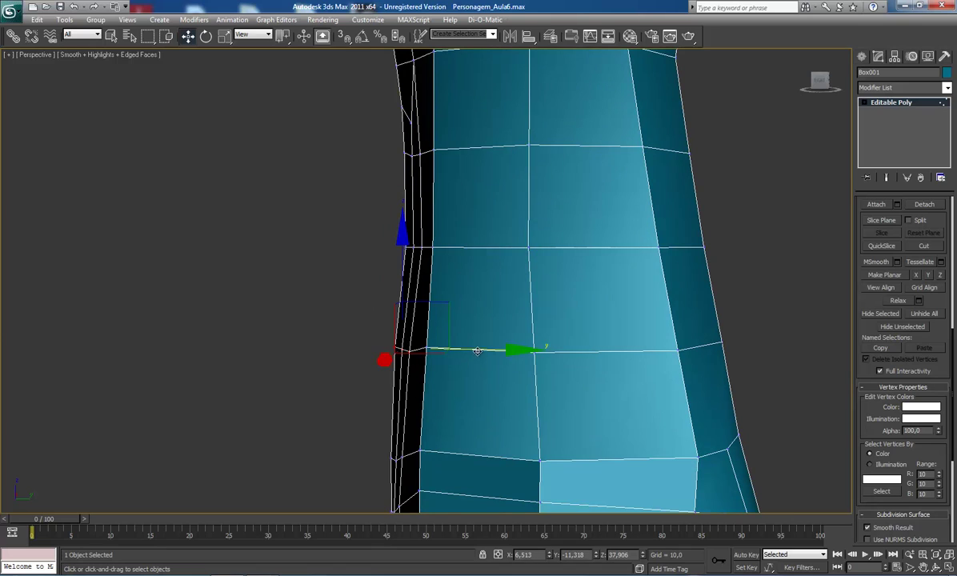
drag(475, 350, 487, 352)
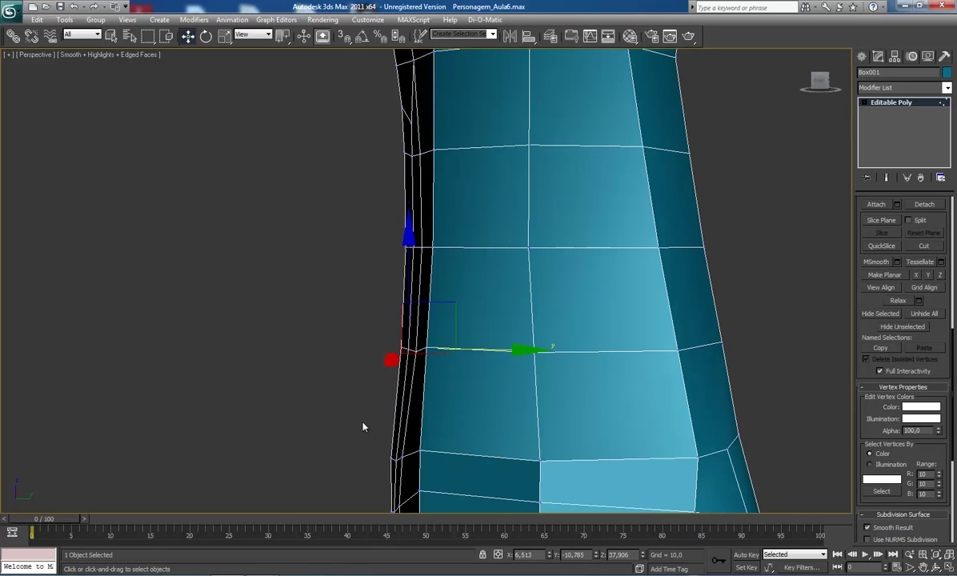
drag(391, 465, 393, 464)
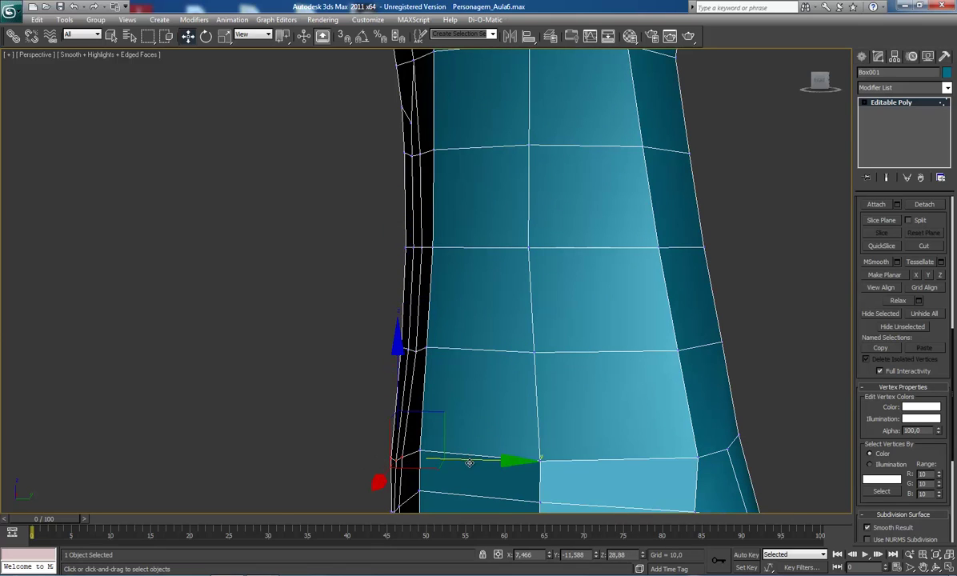
drag(470, 463, 473, 461)
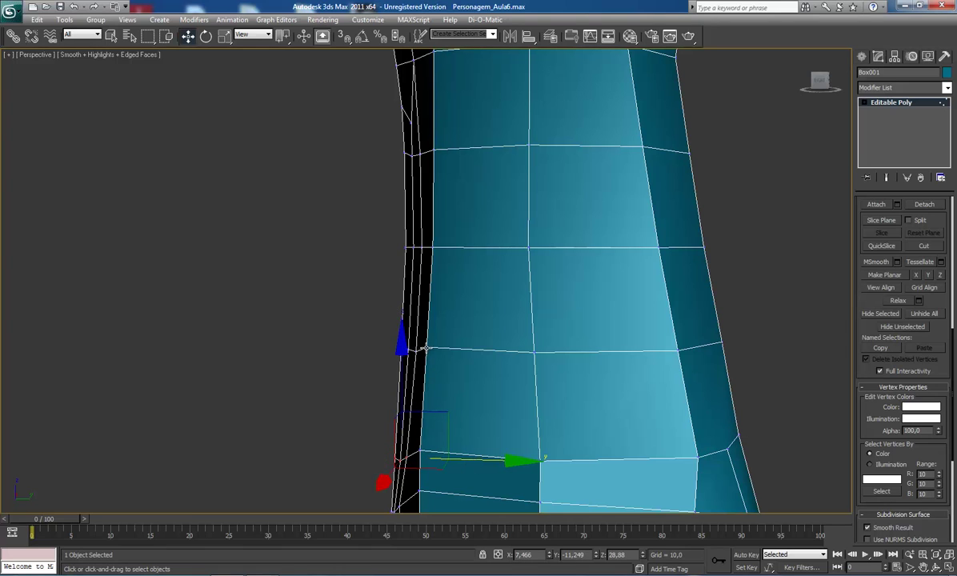
- Push the outer-column vertices beside the abdomen slightly back in depth, working upward row by row toward the waist
click(425, 348)
drag(498, 348, 504, 348)
middle_drag(490, 329, 484, 400)
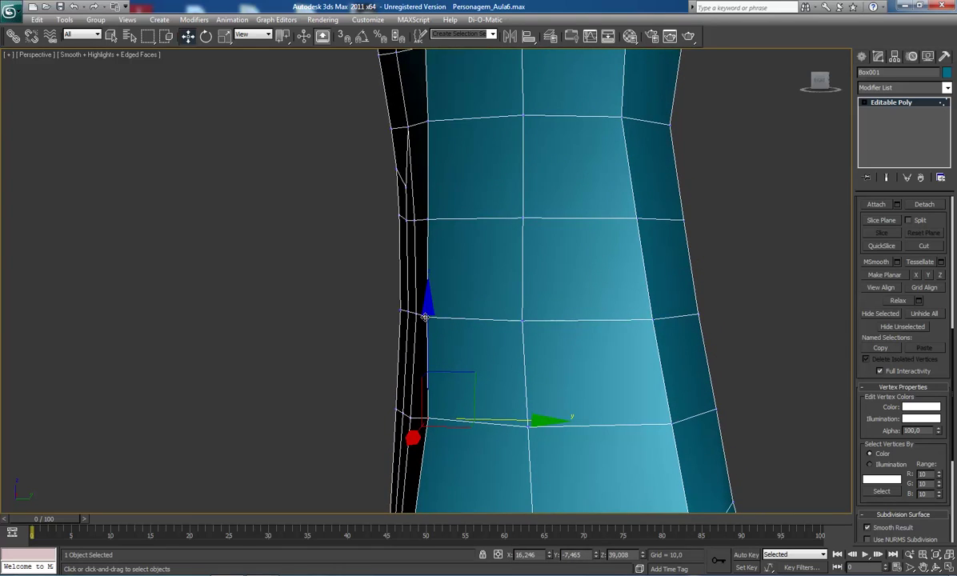
click(398, 305)
drag(486, 320, 491, 323)
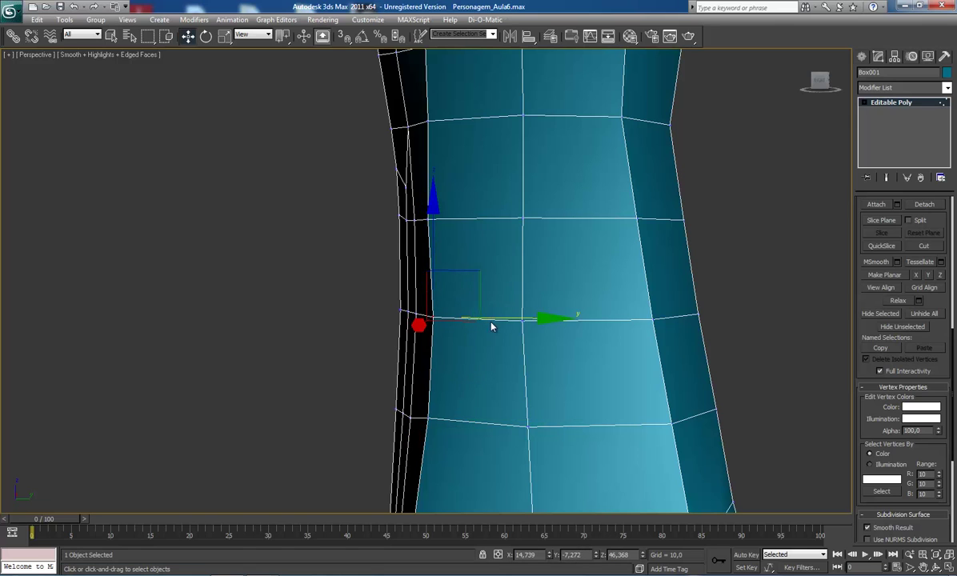
middle_drag(491, 323, 482, 391)
click(430, 287)
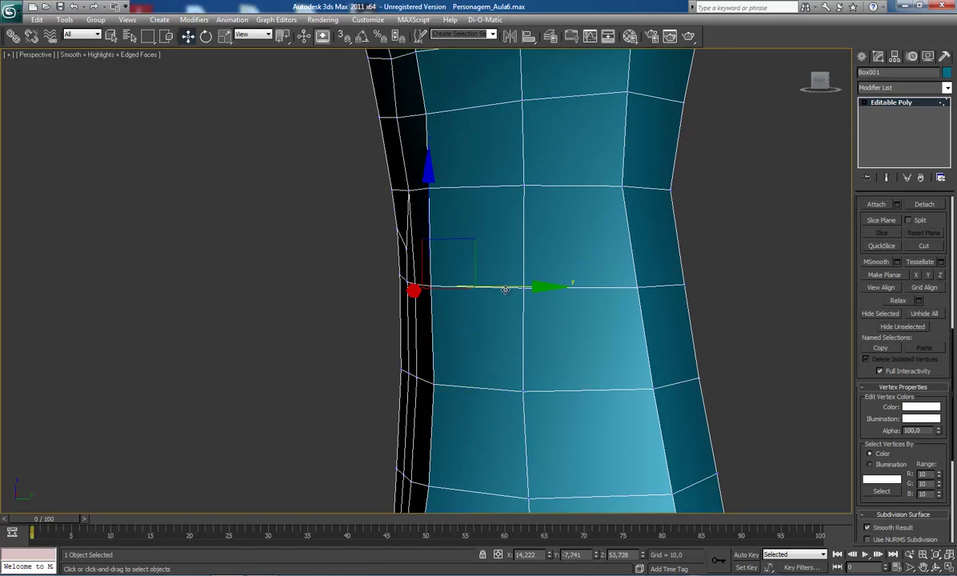
- Examine the torso's edge flow from the front and side, focusing on the corner where the abdominal loops turn
scroll(511, 374, down, 2)
alt+middle_drag(511, 373, 472, 335)
scroll(472, 335, down, 3)
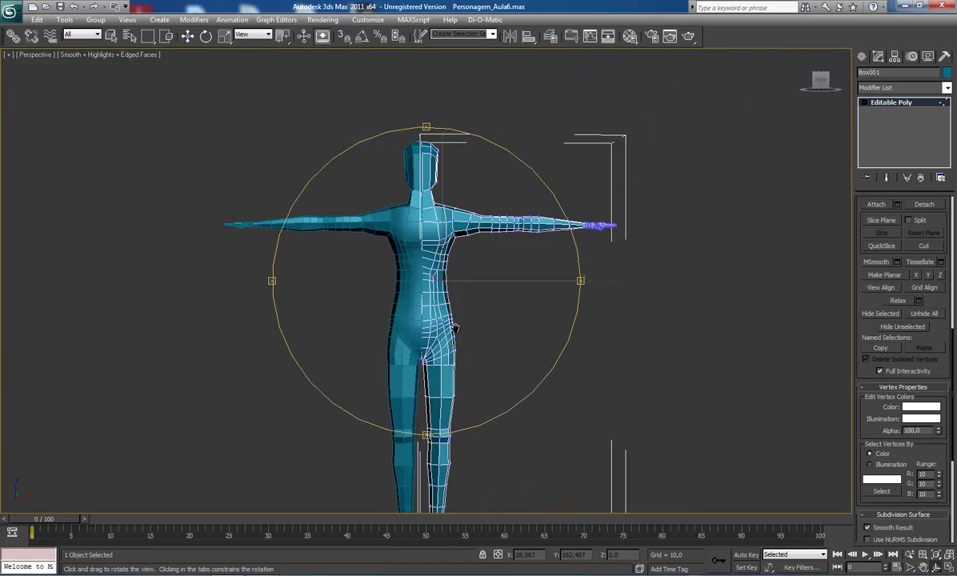
scroll(439, 340, up, 3)
scroll(413, 335, up, 3)
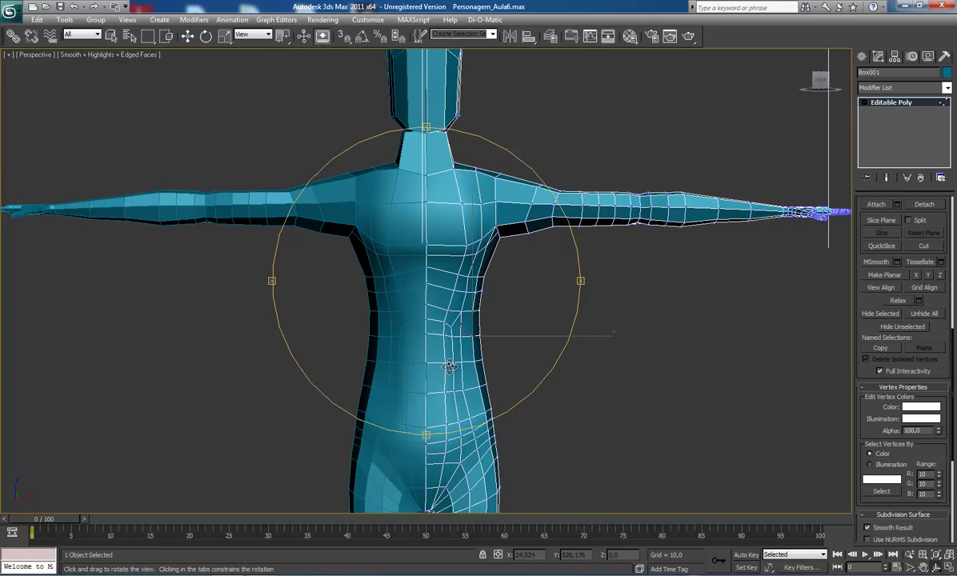
mouse_move(414, 352)
alt+middle_down()
mouse_move(502, 351)
mouse_move(316, 352)
mouse_move(399, 351)
mouse_move(404, 363)
mouse_move(419, 357)
mouse_move(411, 353)
alt+middle_up()
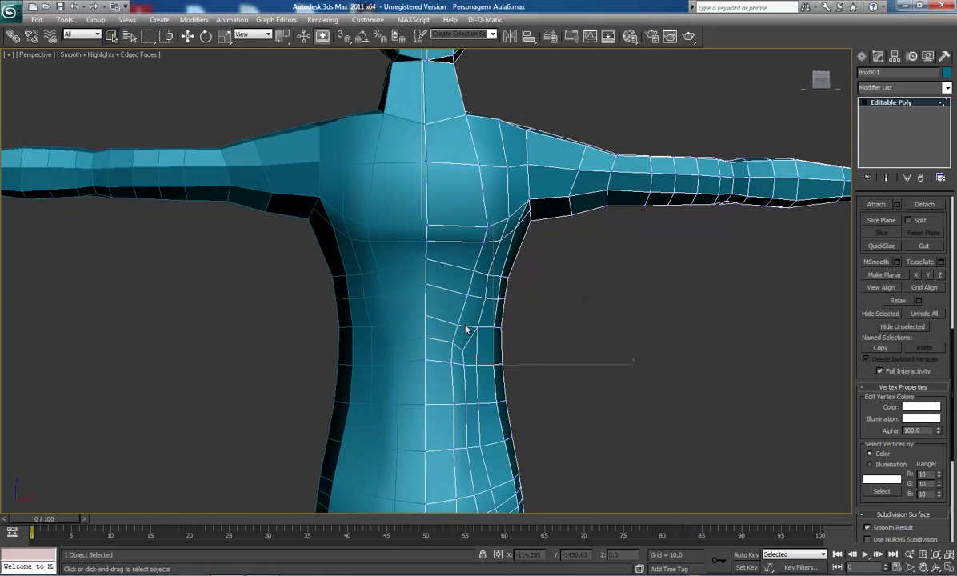
scroll(435, 387, up, 2)
middle_drag(440, 378, 428, 339)
scroll(440, 394, down, 2)
middle_drag(445, 385, 417, 352)
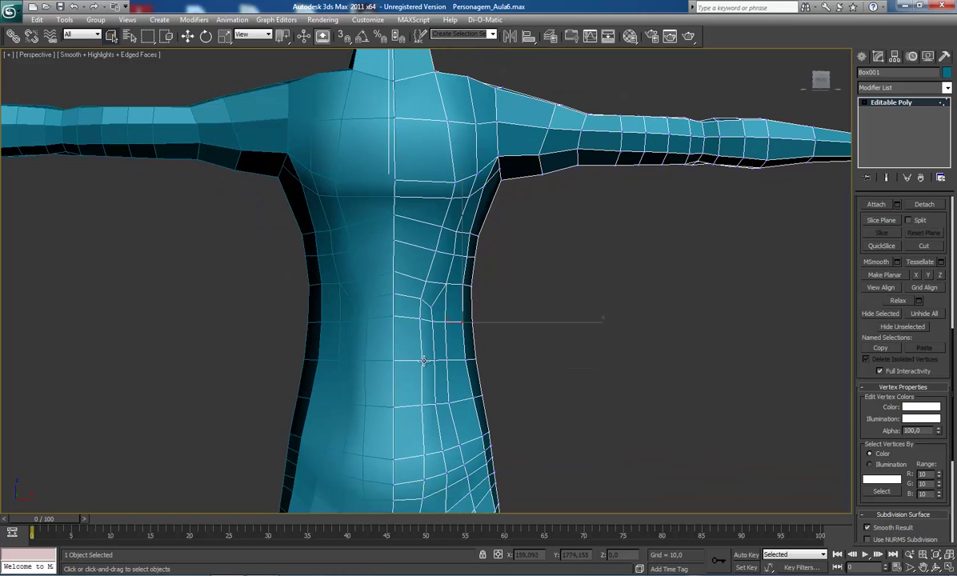
scroll(424, 362, down, 4)
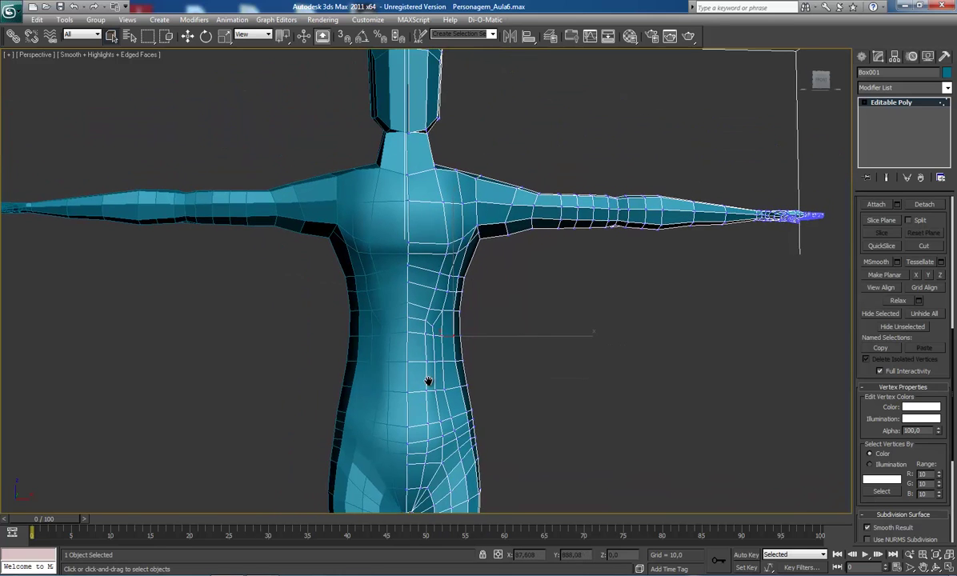
scroll(428, 380, up, 2)
scroll(437, 362, up, 2)
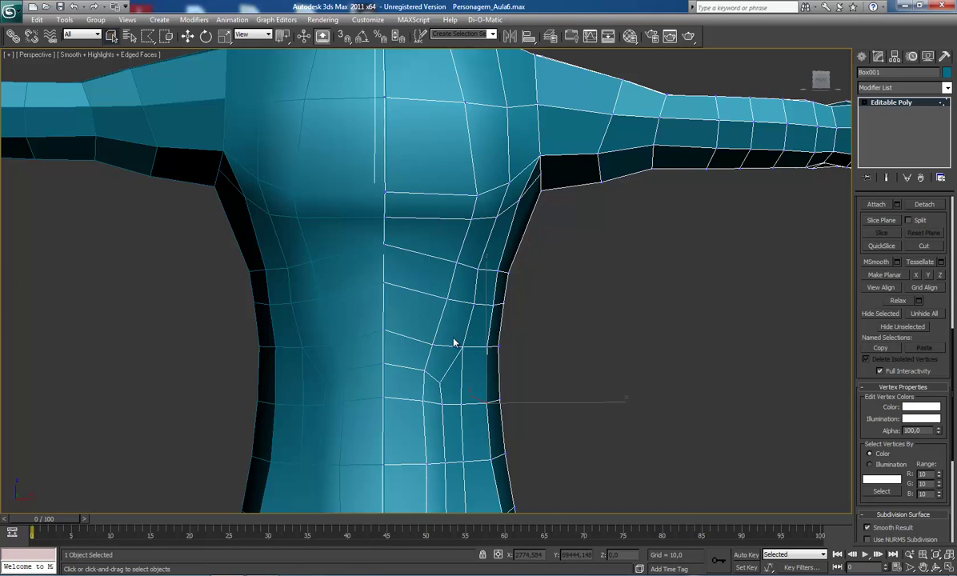
- Remove the diagonal edges around the abdominal corner and the edge running from it to the center line
key(2)
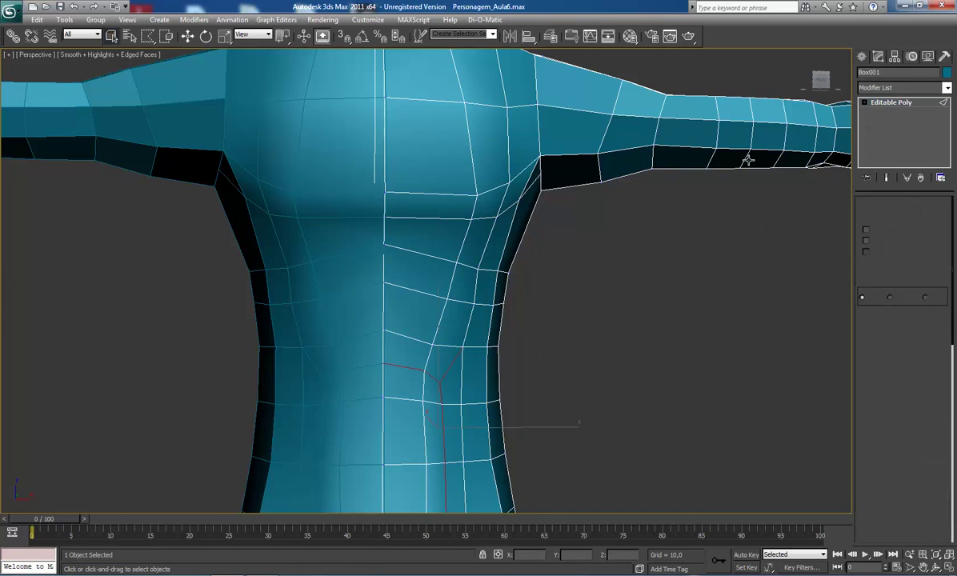
click(440, 320)
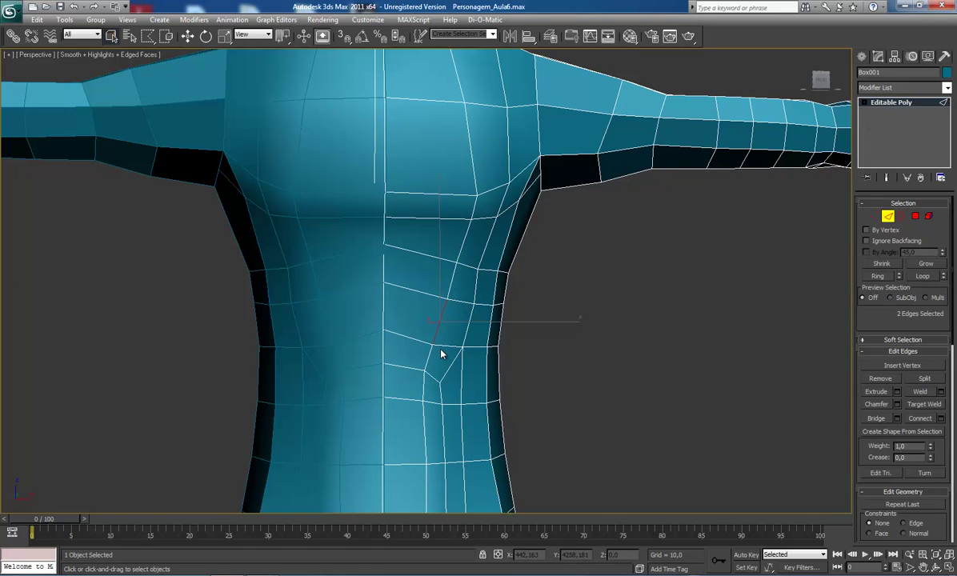
ctrl+click(445, 355)
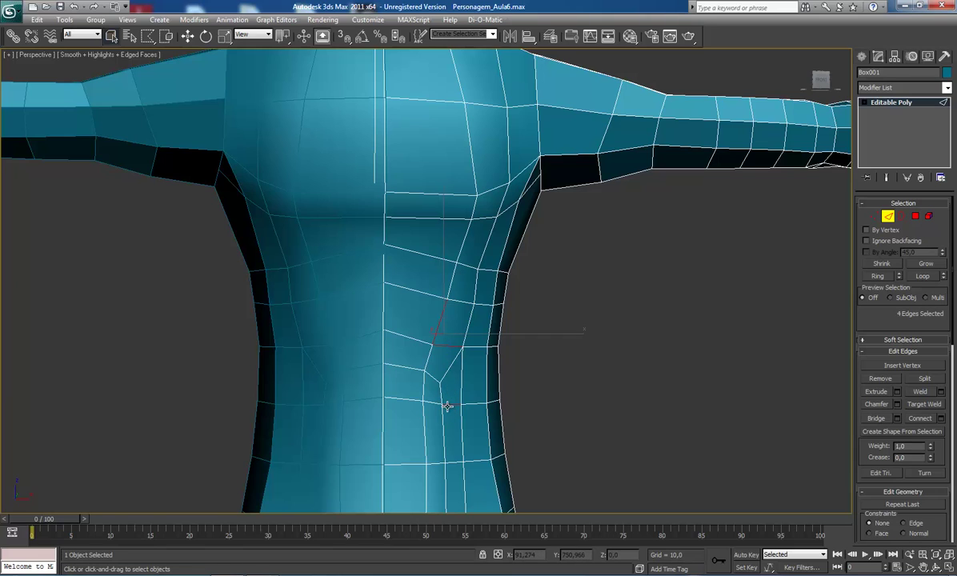
click(448, 367)
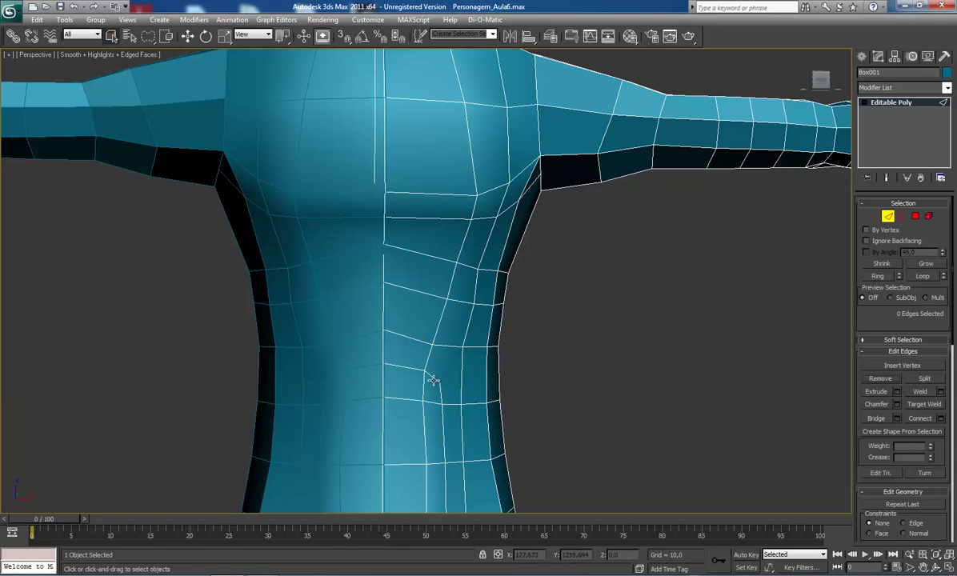
click(431, 379)
ctrl+click(414, 370)
key(BackSpace)
key(1)
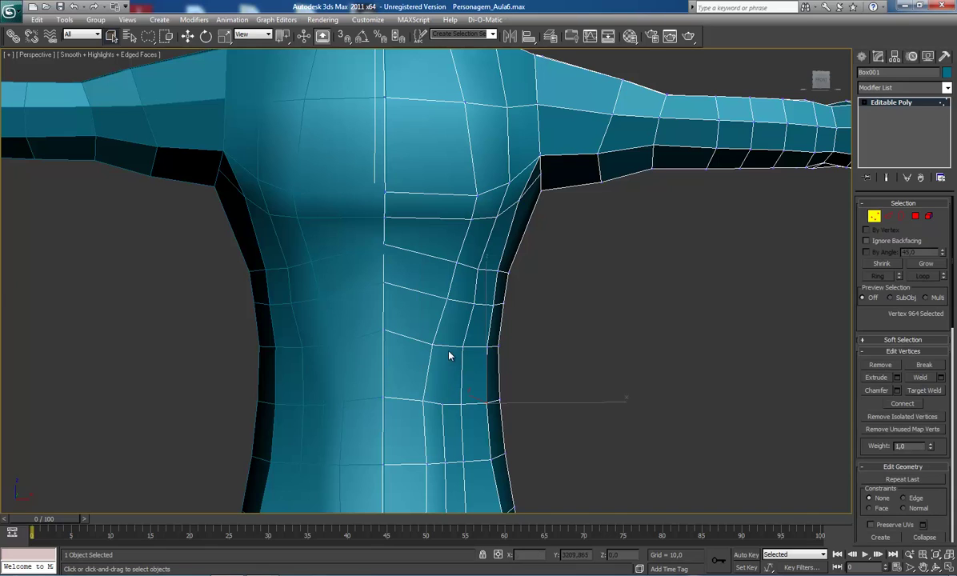
- Connect the center-line edge, the inner-column edge and the horizontal edges beneath it with a new loop turning down the abdomen
key(2)
click(382, 304)
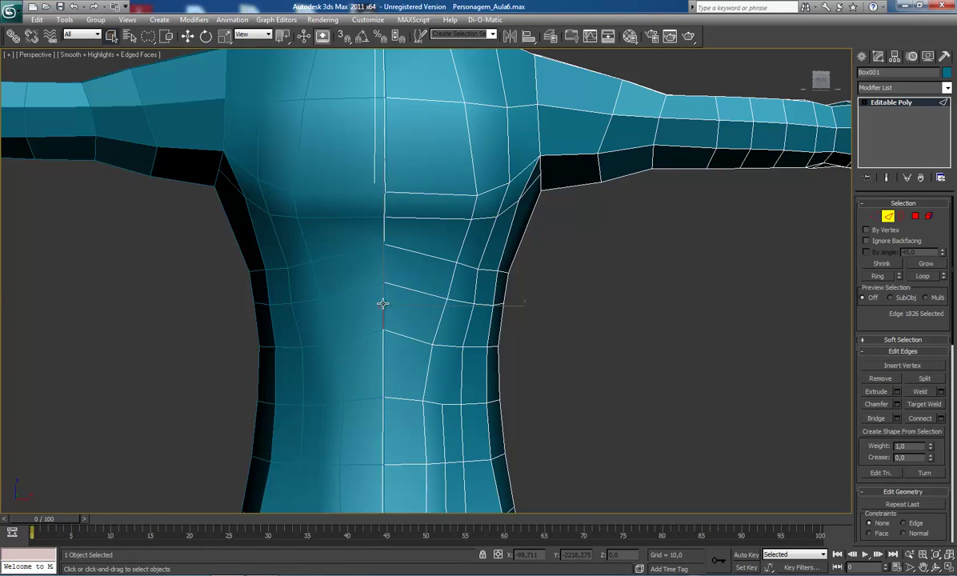
ctrl+click(439, 322)
ctrl+click(446, 345)
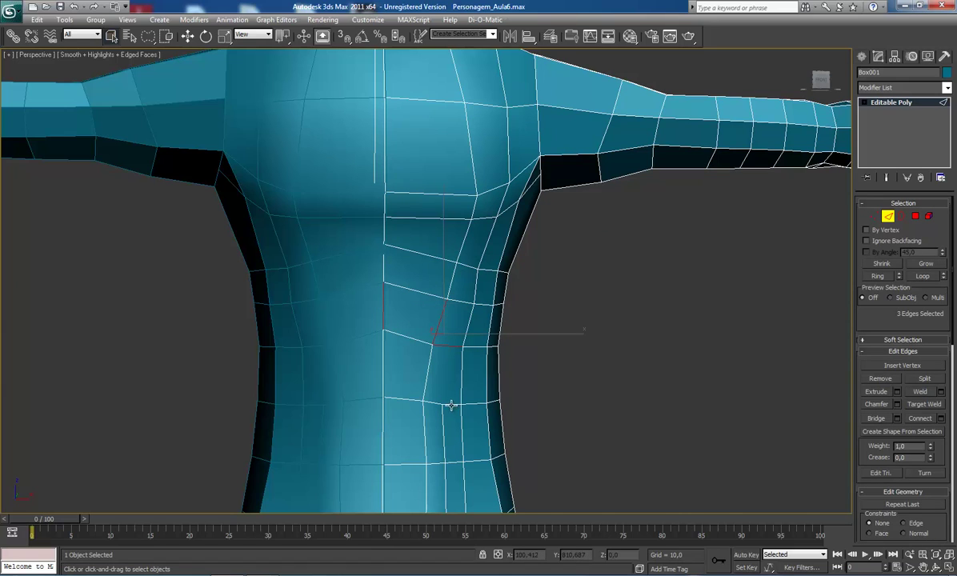
click(920, 418)
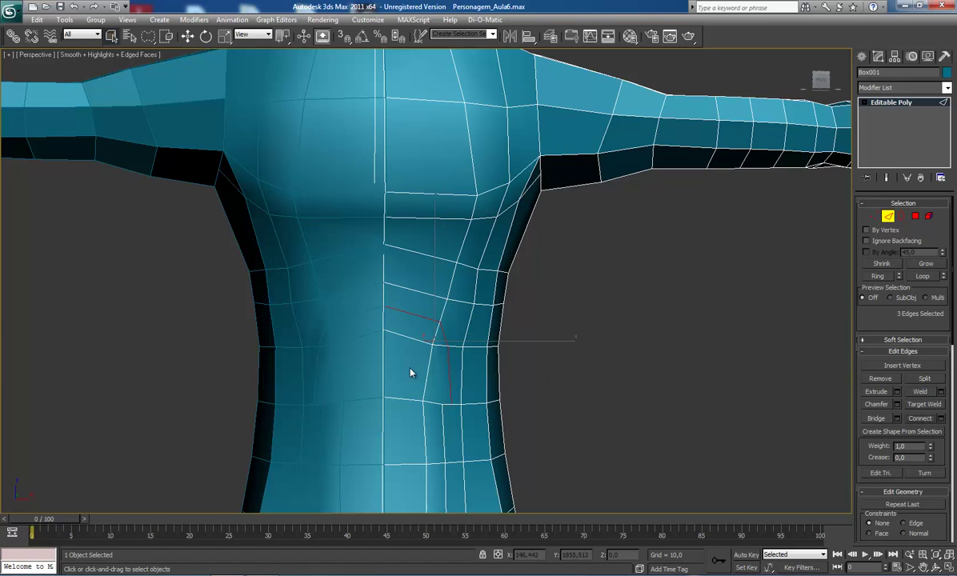
- Target-weld the new loop's lower end vertex onto the top vertex of the existing abdominal column
key(1)
click(453, 400)
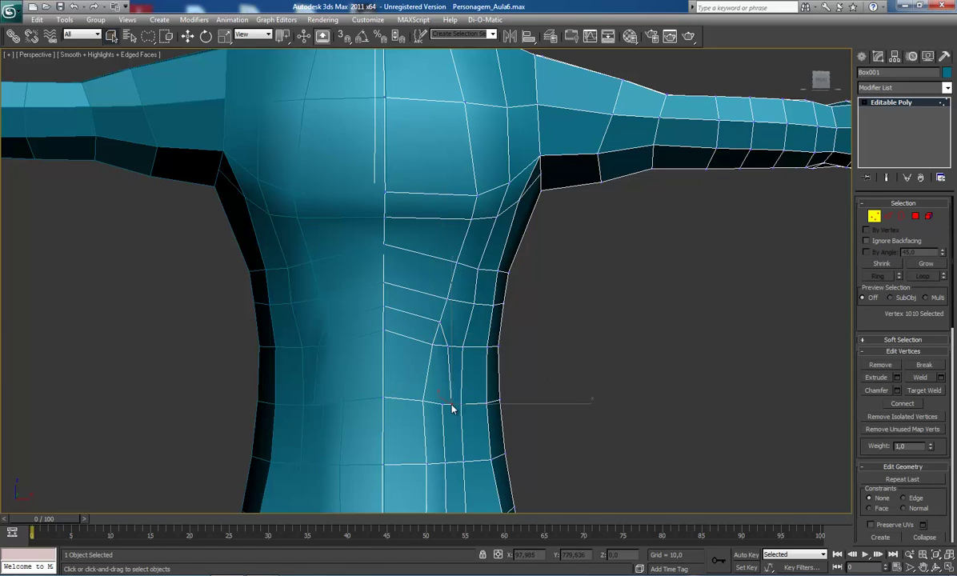
right_click(444, 417)
click(627, 392)
click(443, 403)
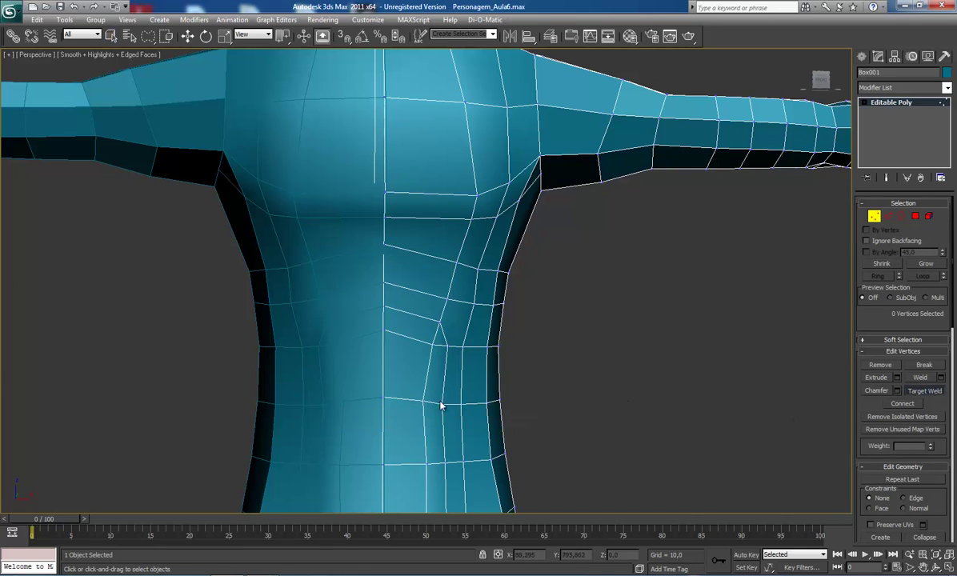
right_click(469, 323)
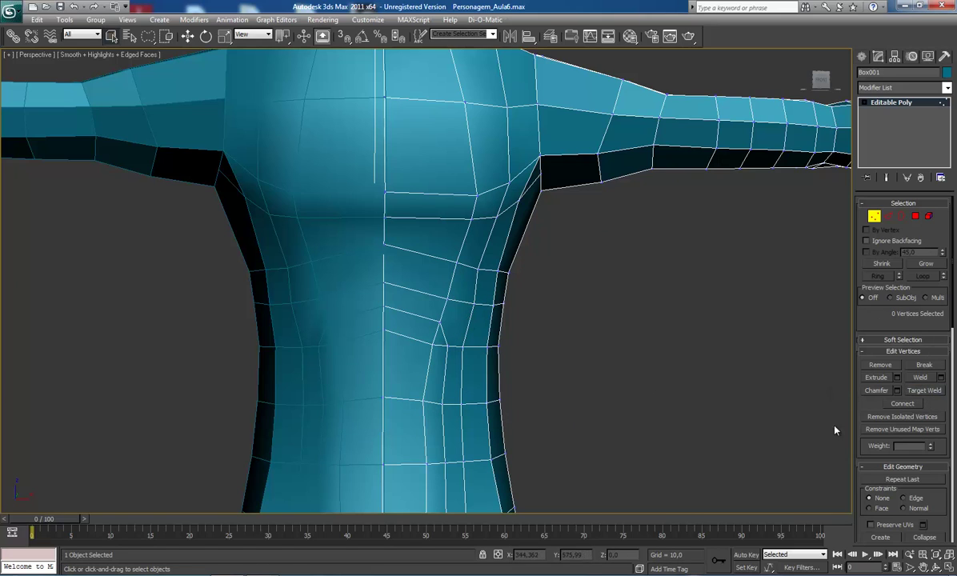
- Cut a diagonal edge from the outer abdominal column's vertex down to the corner where the abdominal loop turns
click(953, 491)
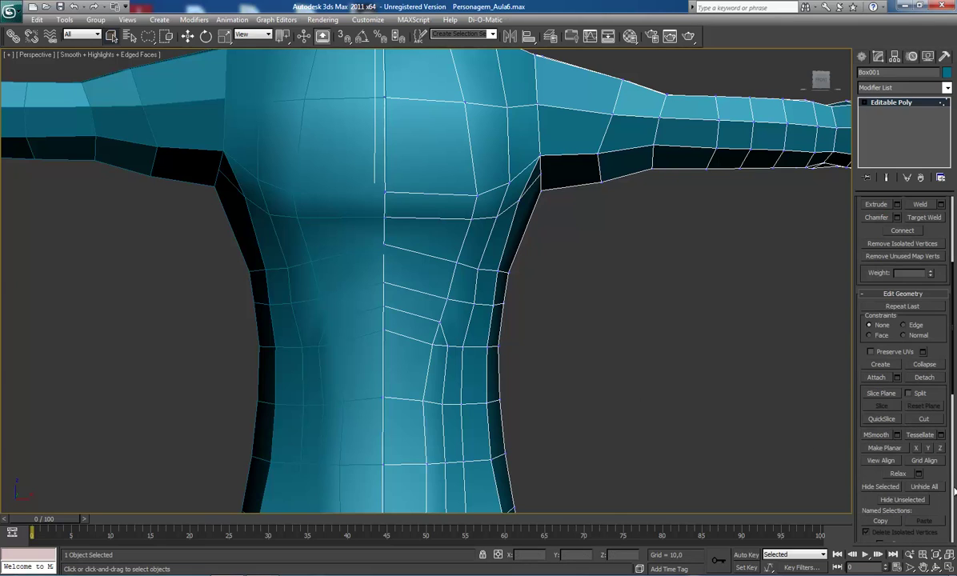
click(930, 419)
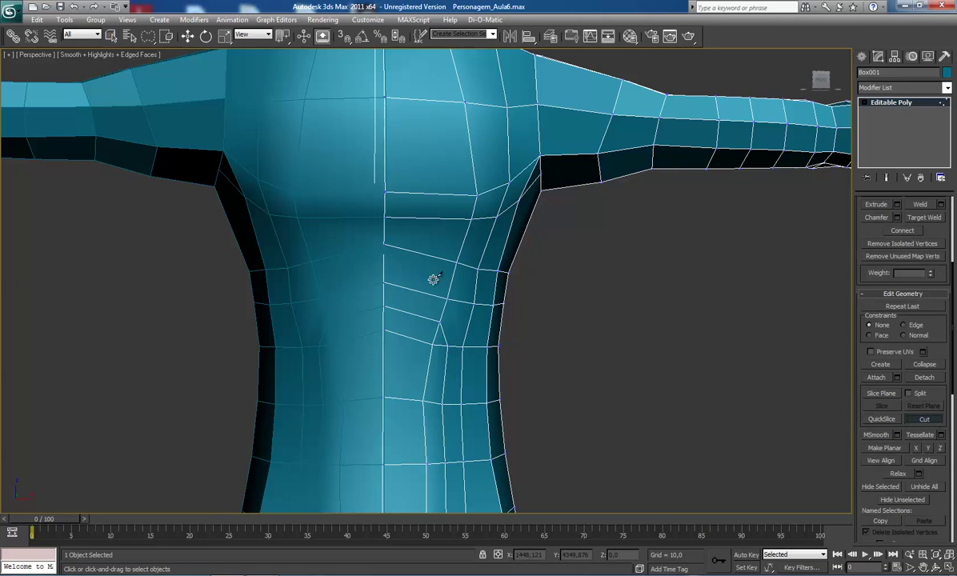
click(474, 304)
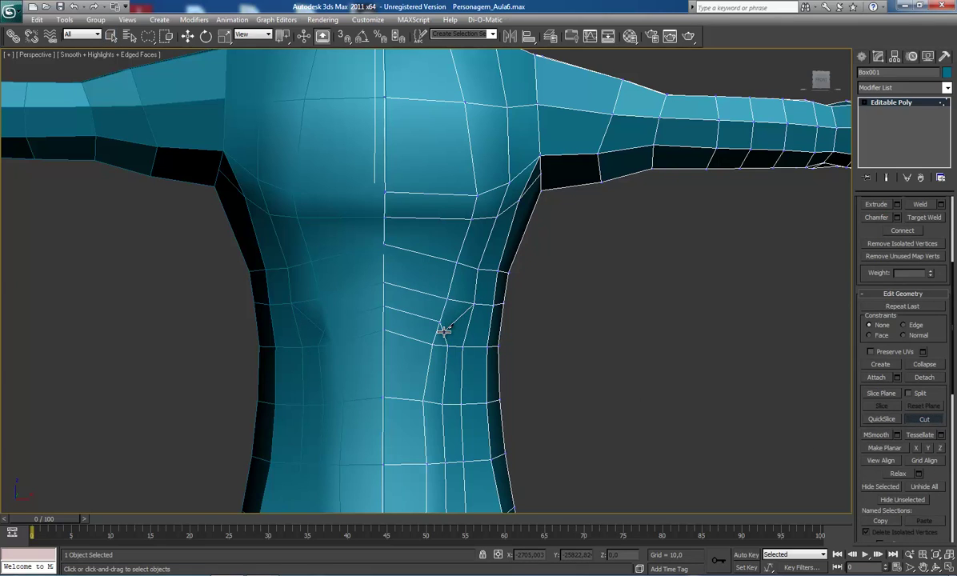
click(444, 331)
right_click(449, 342)
right_click(446, 338)
- Shift the new cut's end vertex and the vertex below it outward, and raise the loop's corner vertex to even the spacing
click(442, 331)
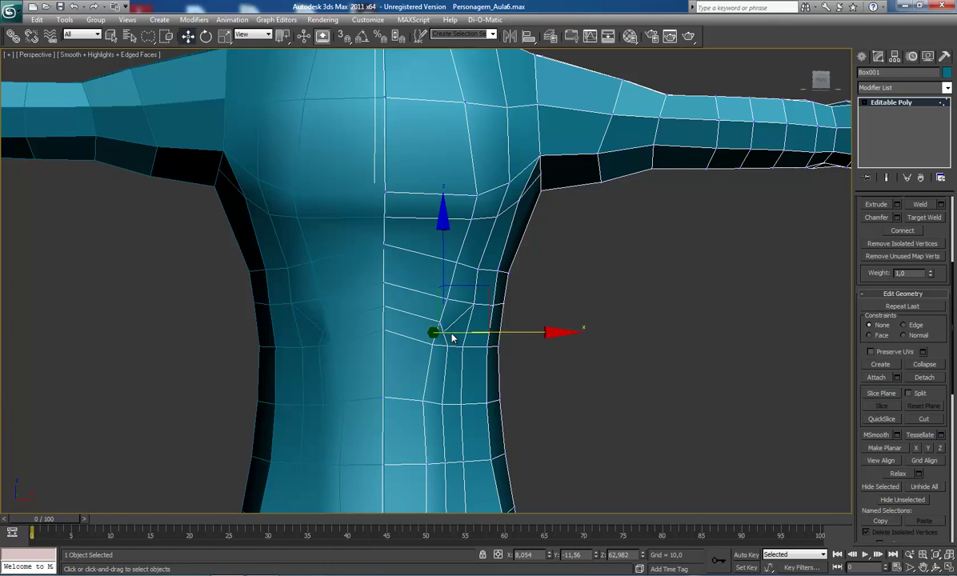
drag(490, 288, 497, 285)
click(448, 346)
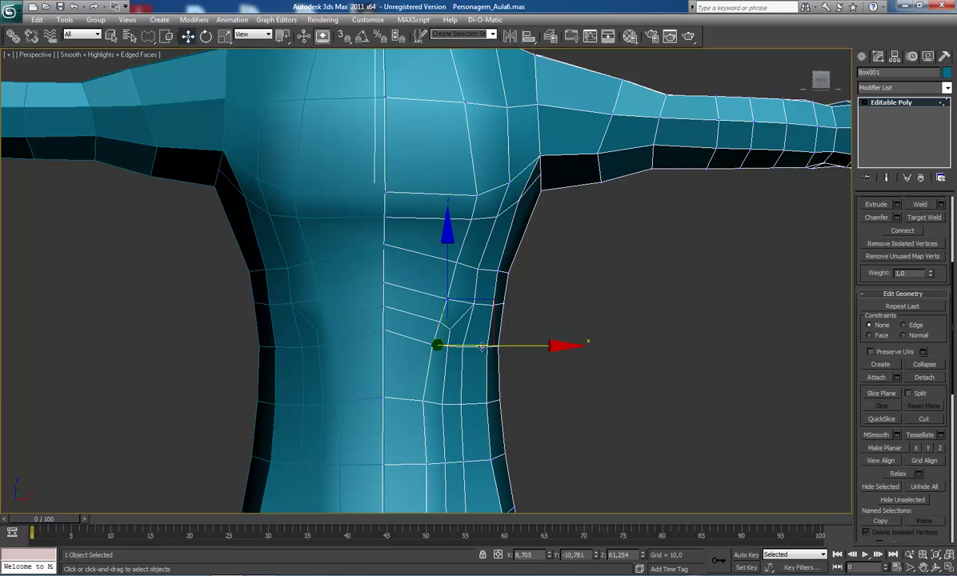
drag(525, 347, 530, 346)
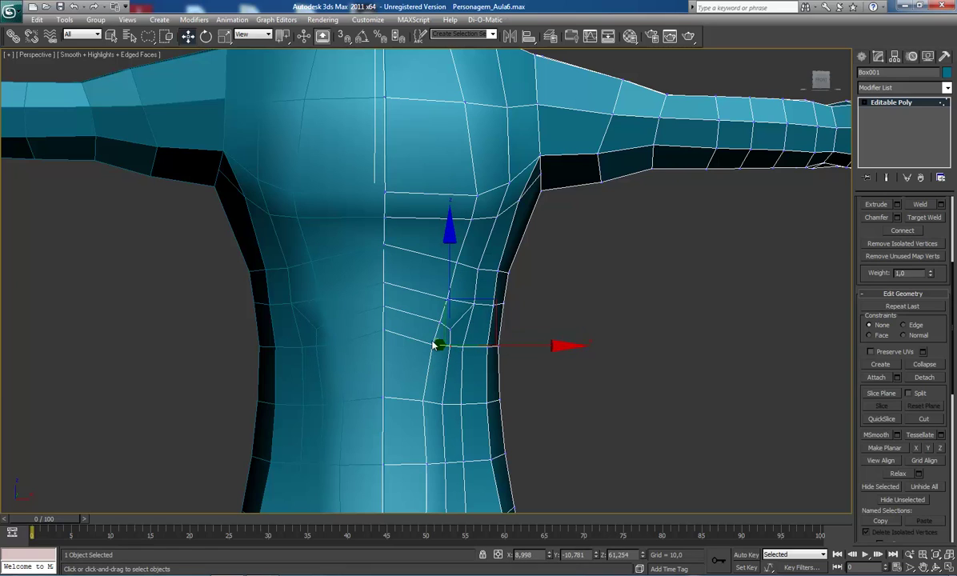
click(439, 322)
drag(478, 276, 476, 266)
- Adjust the vertices of the abdominal columns below the corner along X to straighten their vertical flow
click(433, 344)
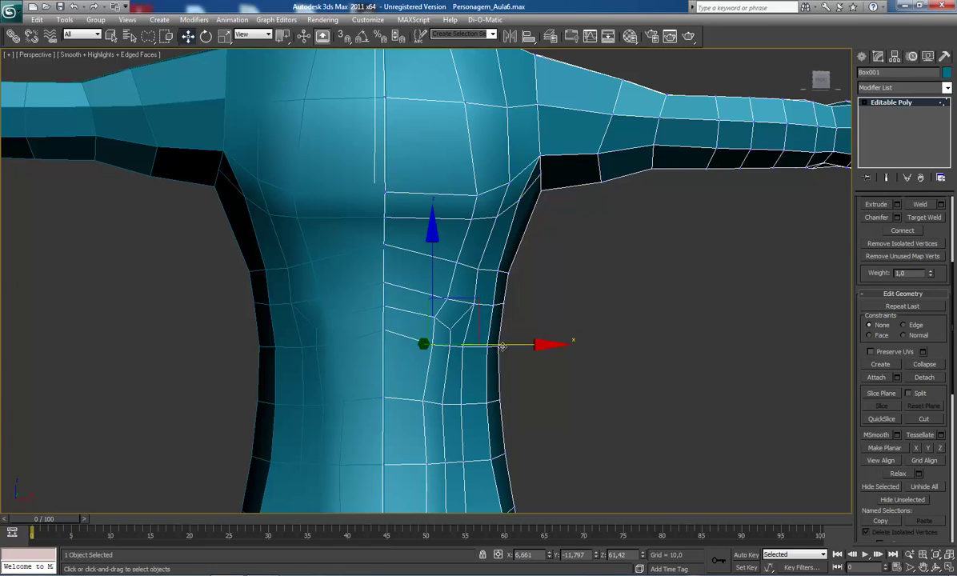
drag(503, 346, 555, 347)
middle_drag(480, 395, 460, 357)
click(468, 347)
drag(543, 350, 544, 351)
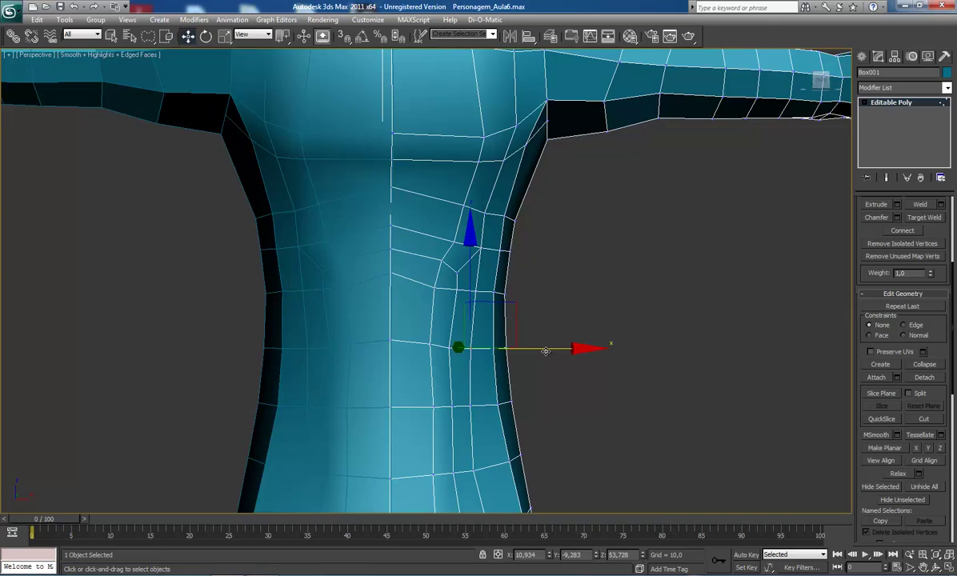
- From the side, move the vertices around the abdominal corner slightly backward along Y to smooth the torso surface
alt+middle_drag(544, 351, 358, 277)
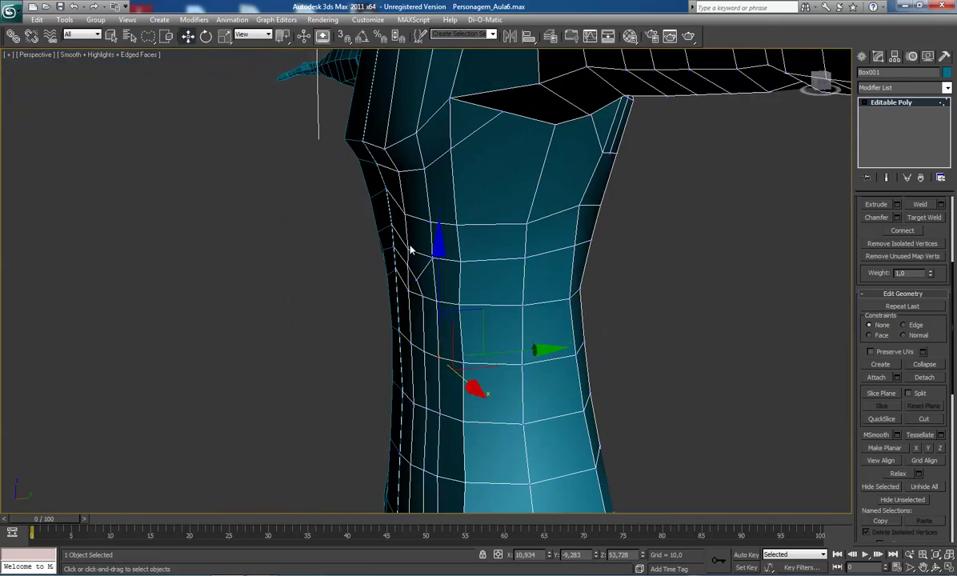
click(436, 256)
key(q)
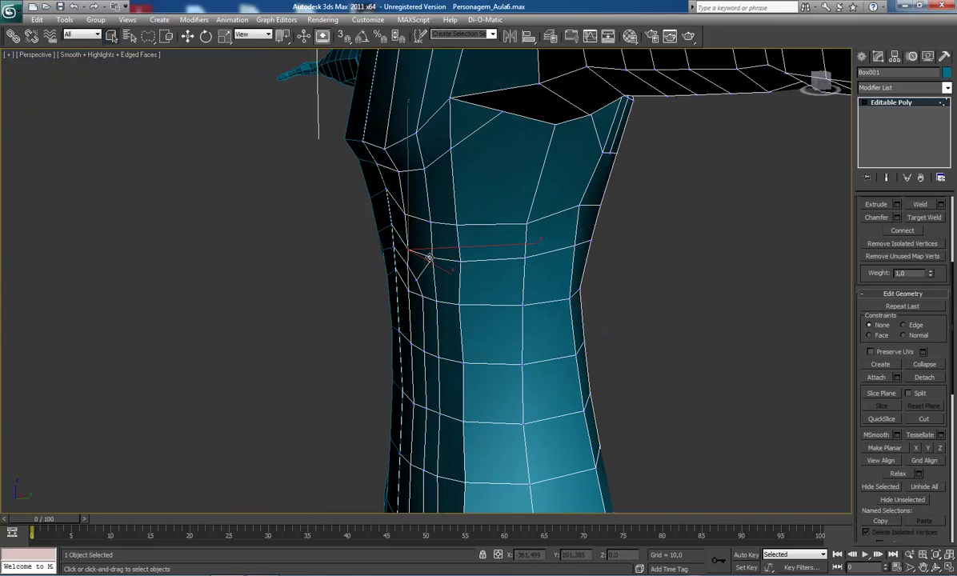
ctrl+click(431, 259)
key(w)
drag(488, 252, 493, 251)
click(408, 264)
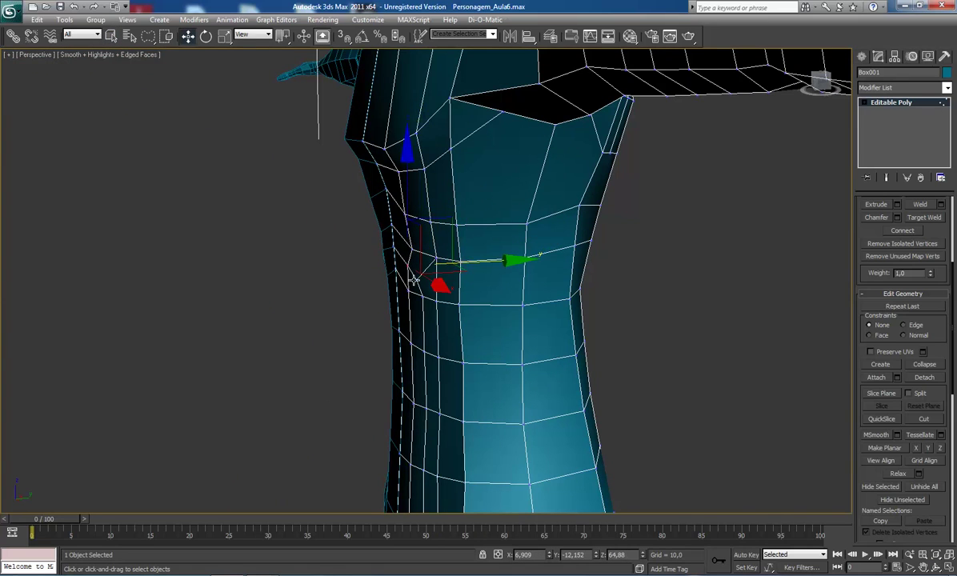
ctrl+click(415, 279)
drag(483, 271, 484, 271)
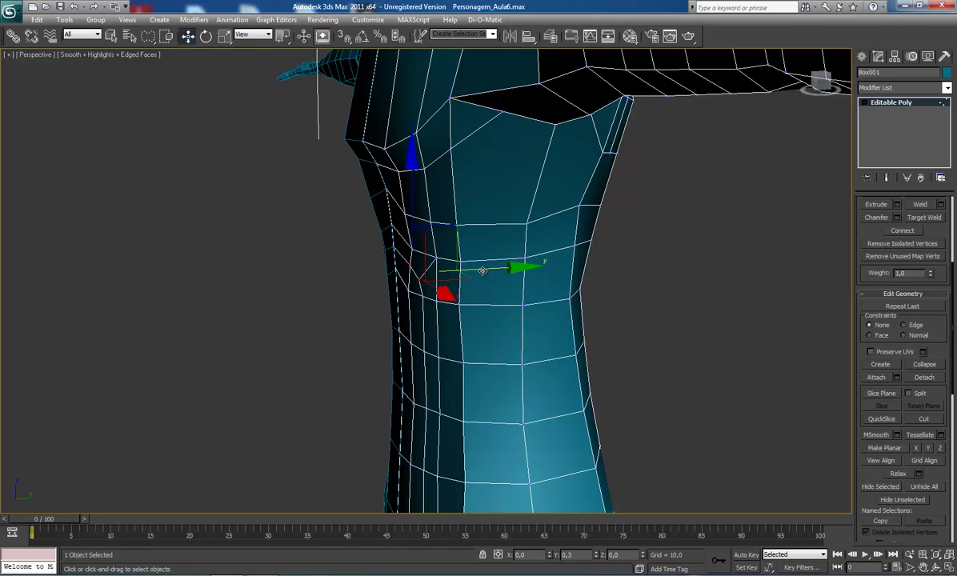
- Pull the center-line vertices of the upper abdomen slightly forward along Y to round the belly profile
click(392, 232)
click(386, 189)
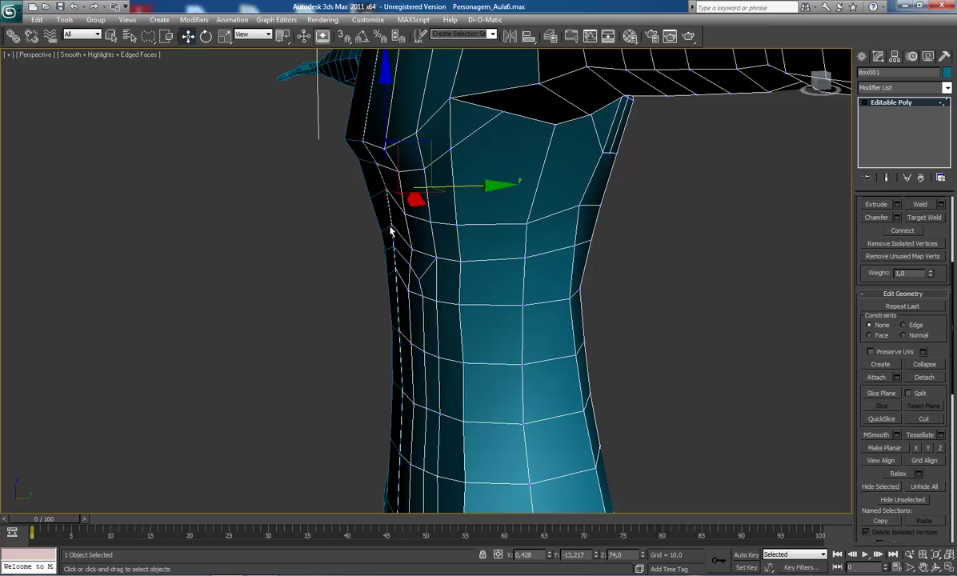
drag(390, 226, 472, 205)
alt+middle_drag(451, 216, 424, 257)
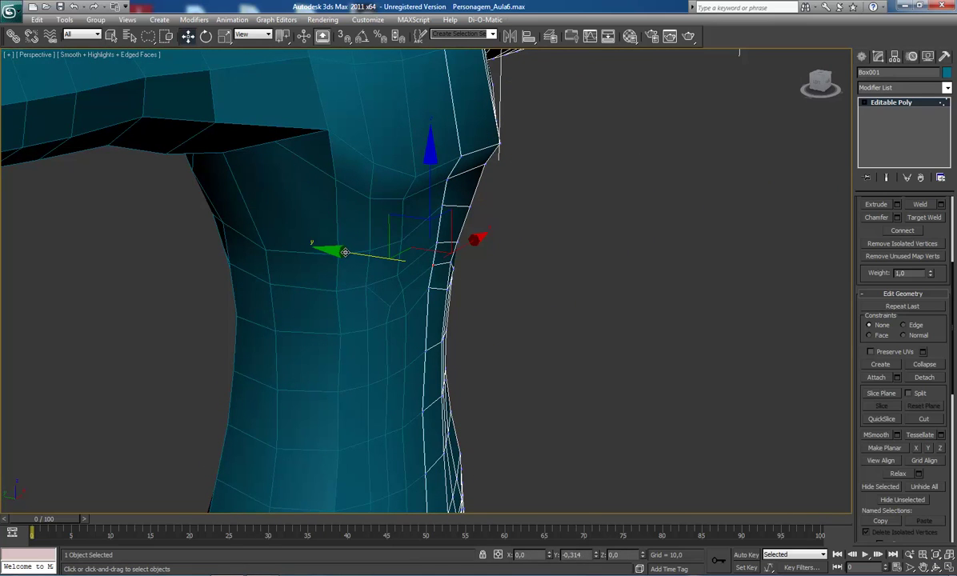
drag(344, 252, 346, 253)
click(426, 287)
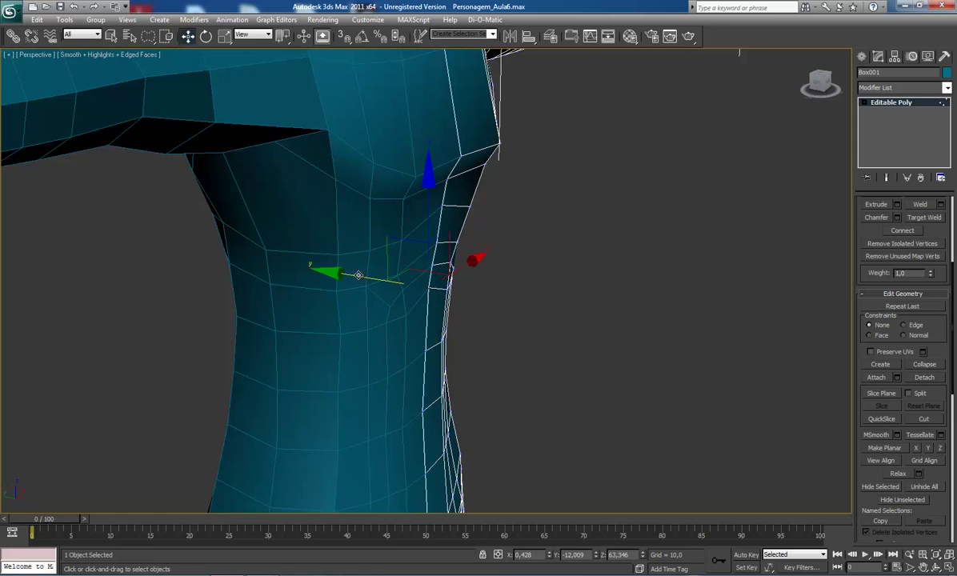
drag(356, 276, 359, 276)
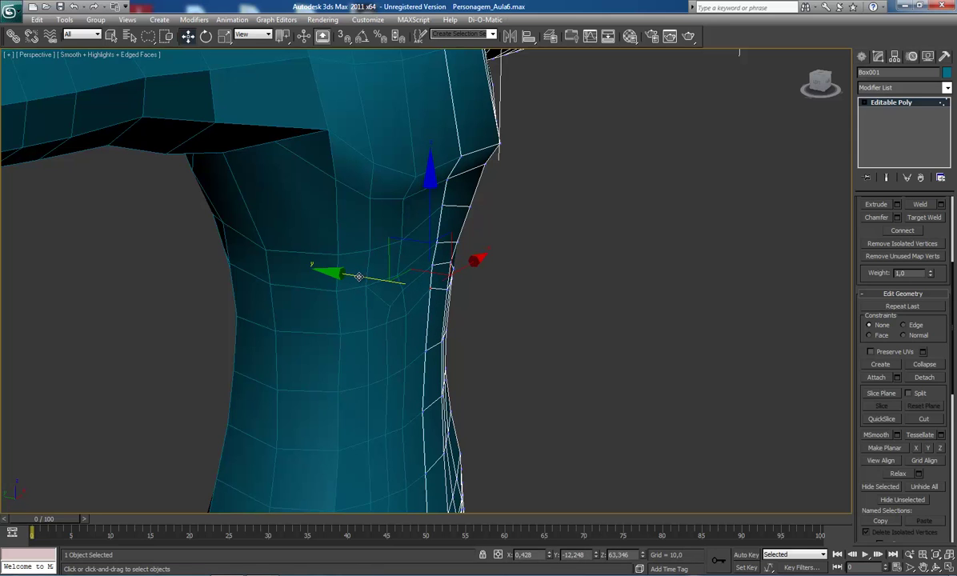
- Examine the rerouted abdominal loops from the front and three-quarter angles, checking how they flow into the chest and waist
key(ctrl+r)
drag(486, 333, 423, 288)
scroll(422, 288, down, 4)
scroll(436, 280, up, 4)
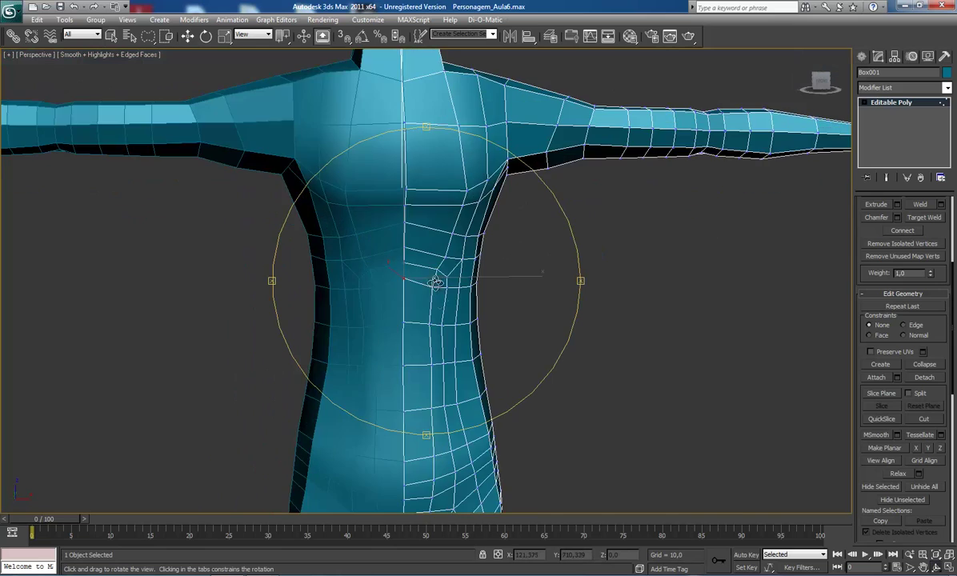
scroll(423, 318, down, 4)
alt+middle_drag(422, 320, 376, 319)
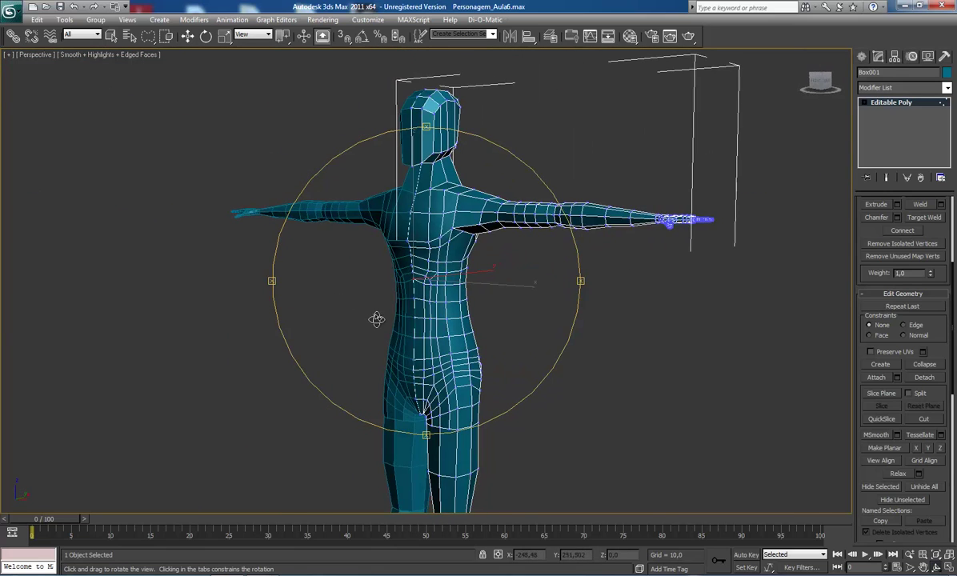
scroll(462, 359, up, 3)
alt+middle_drag(462, 358, 430, 432)
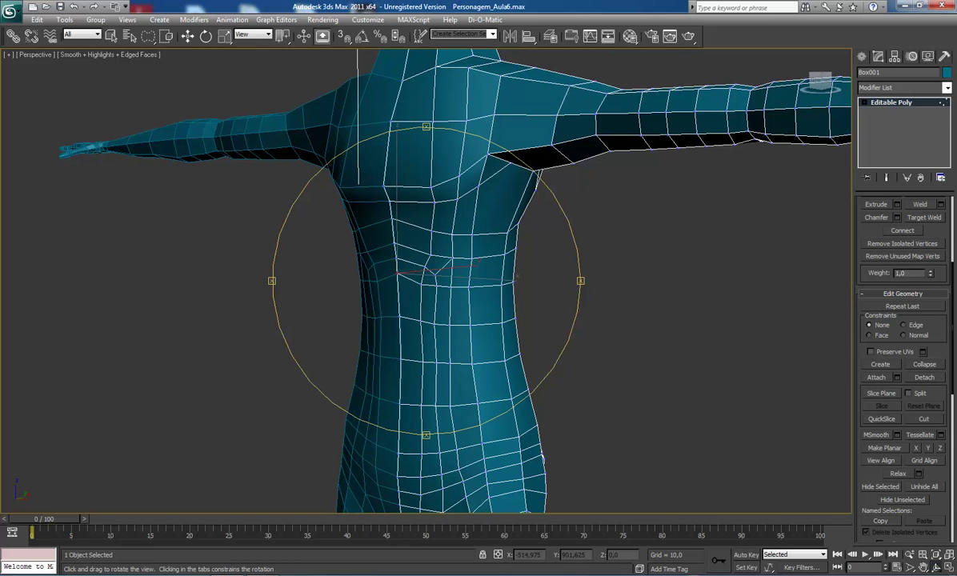
alt+middle_drag(420, 315, 401, 319)
scroll(443, 349, down, 5)
alt+middle_drag(446, 403, 414, 363)
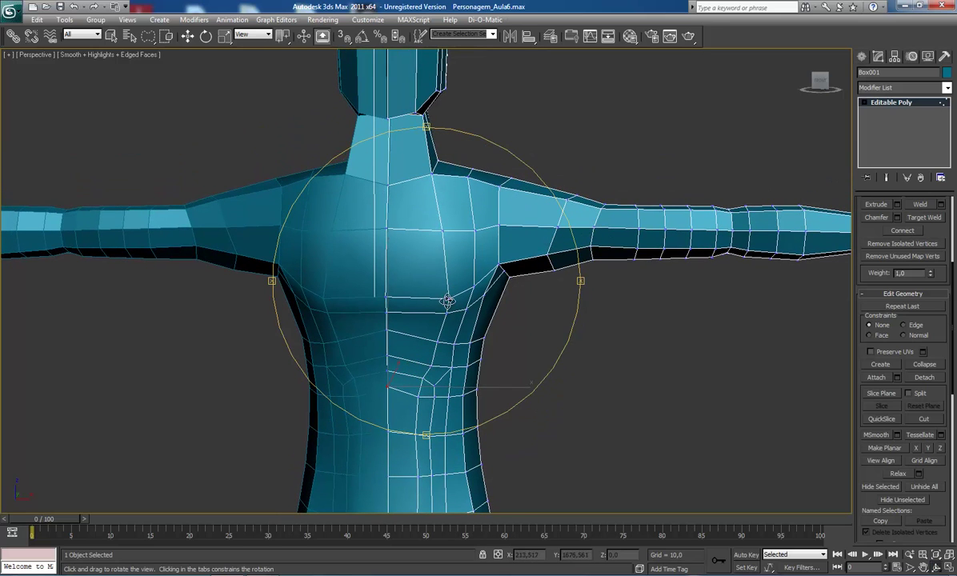
- Examine the whole figure and the pelvis from the front, comparing the edge density and flow with the upper torso
scroll(324, 295, down, 2)
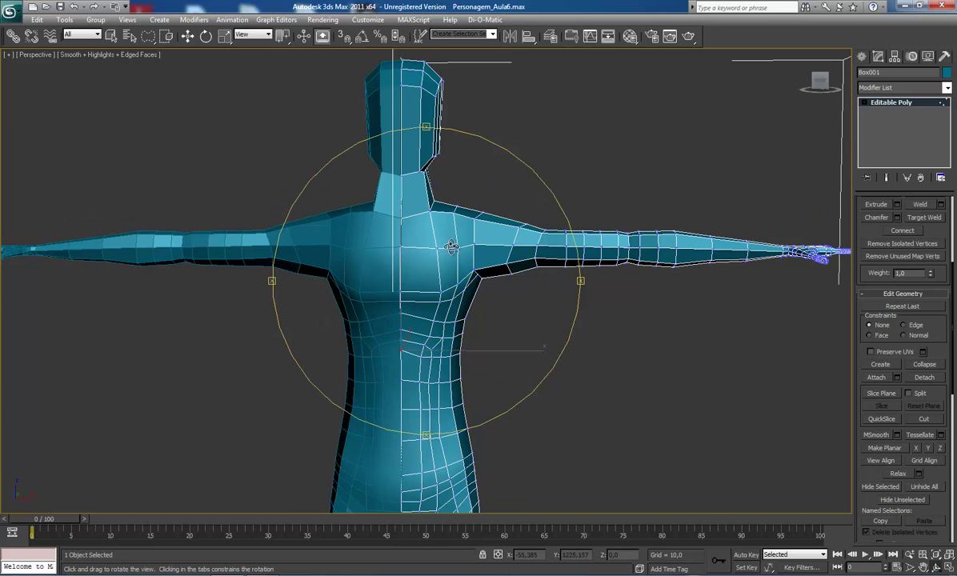
scroll(404, 496, down, 5)
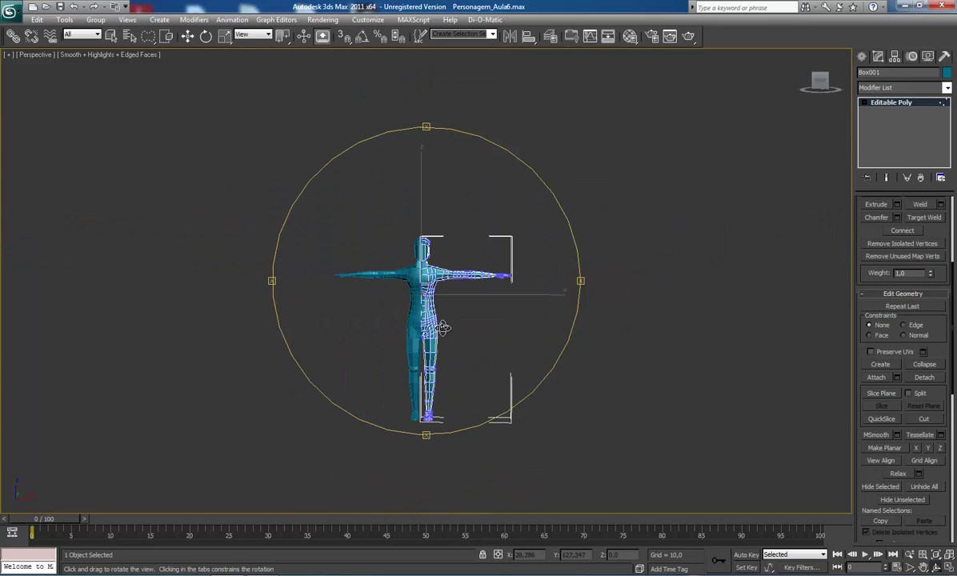
scroll(417, 345, up, 1)
scroll(436, 362, down, 1)
scroll(448, 368, up, 4)
scroll(445, 364, up, 2)
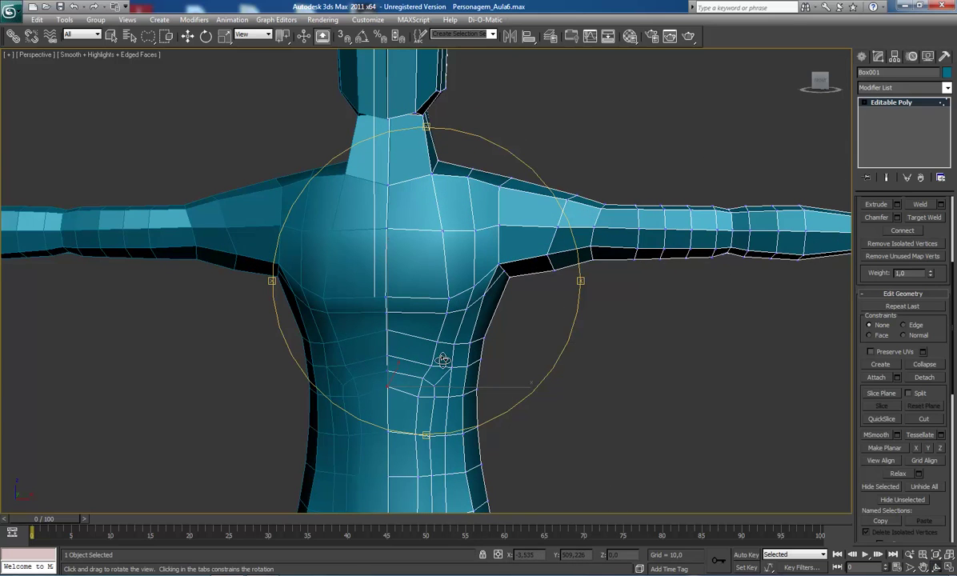
scroll(424, 356, up, 3)
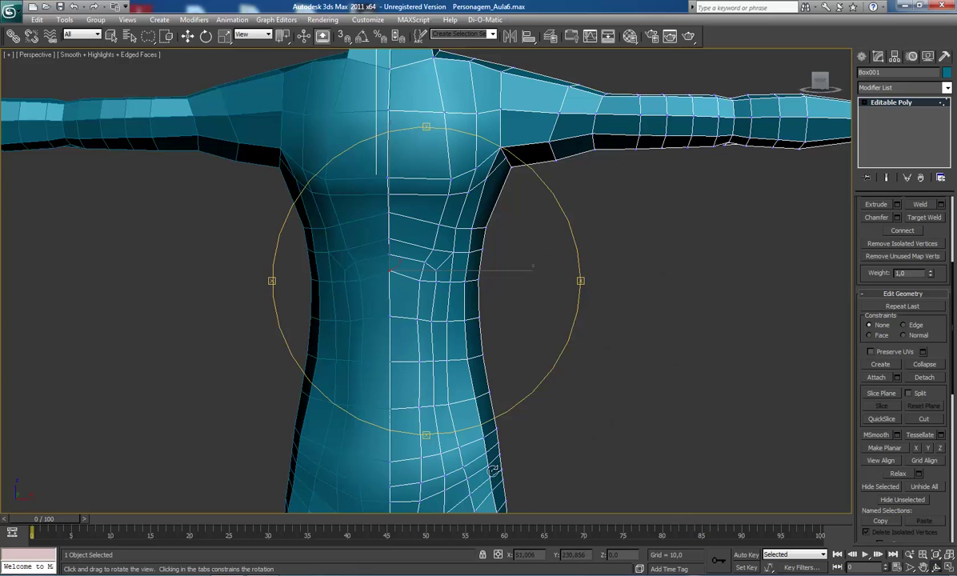
drag(411, 357, 417, 213)
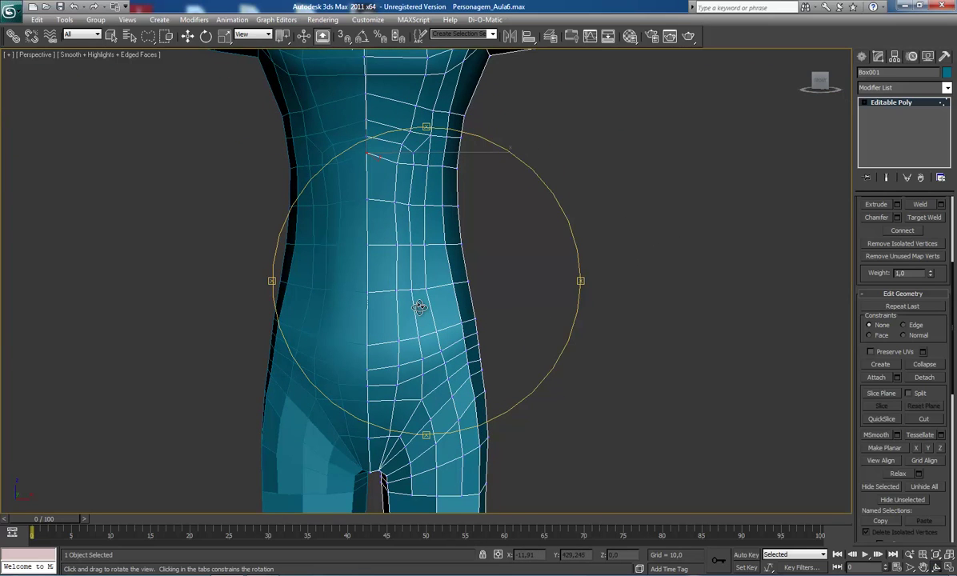
drag(414, 252, 439, 347)
right_click(439, 347)
scroll(447, 336, down, 3)
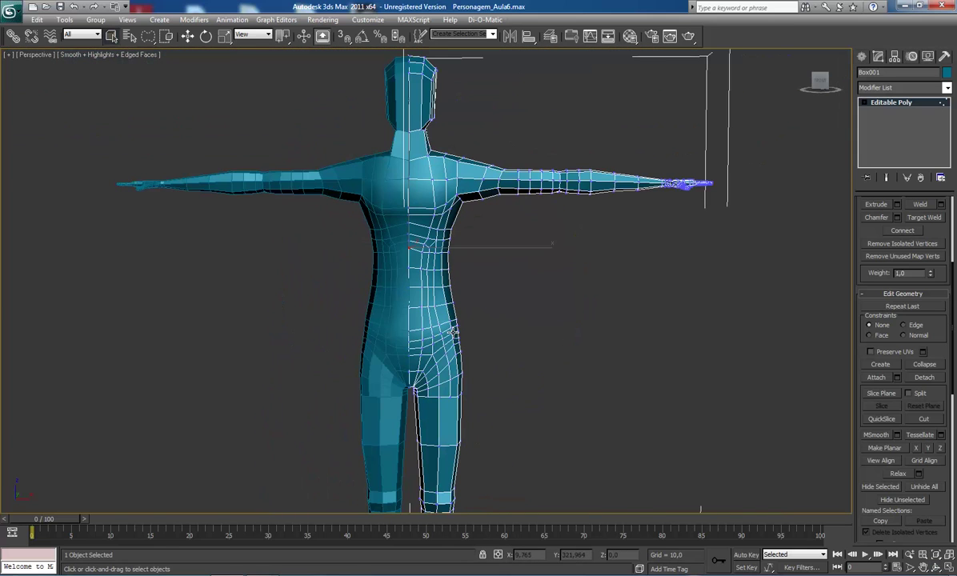